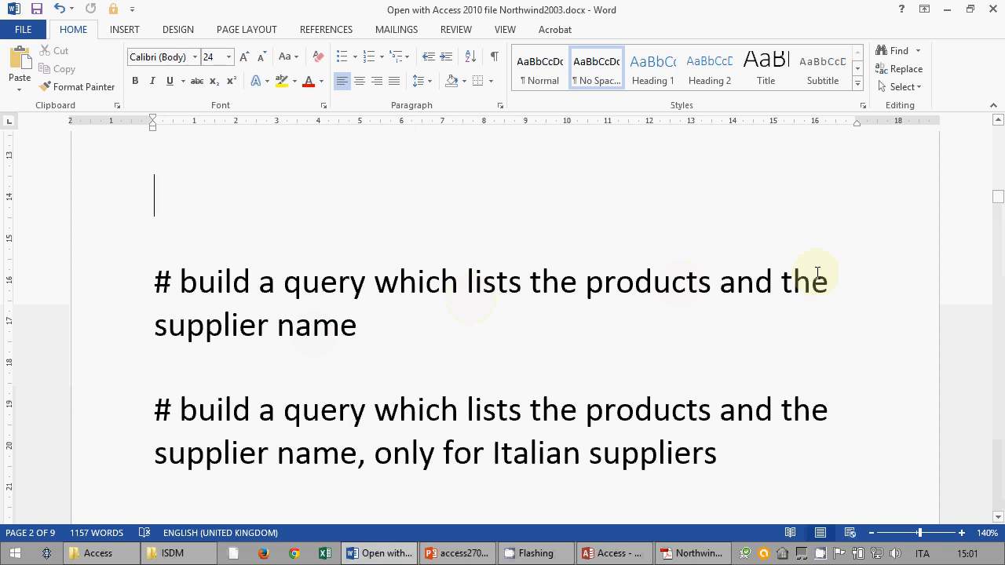
- Switch to the Northwind relations PDF and locate ProductName in the Products table and CompanyName in the Suppliers table
click(386, 553)
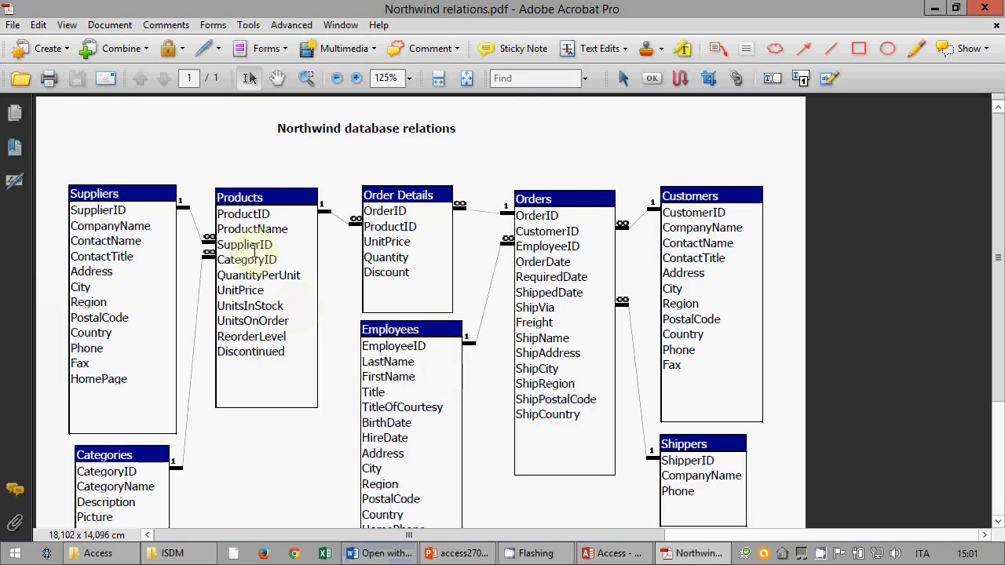
drag(228, 228, 289, 229)
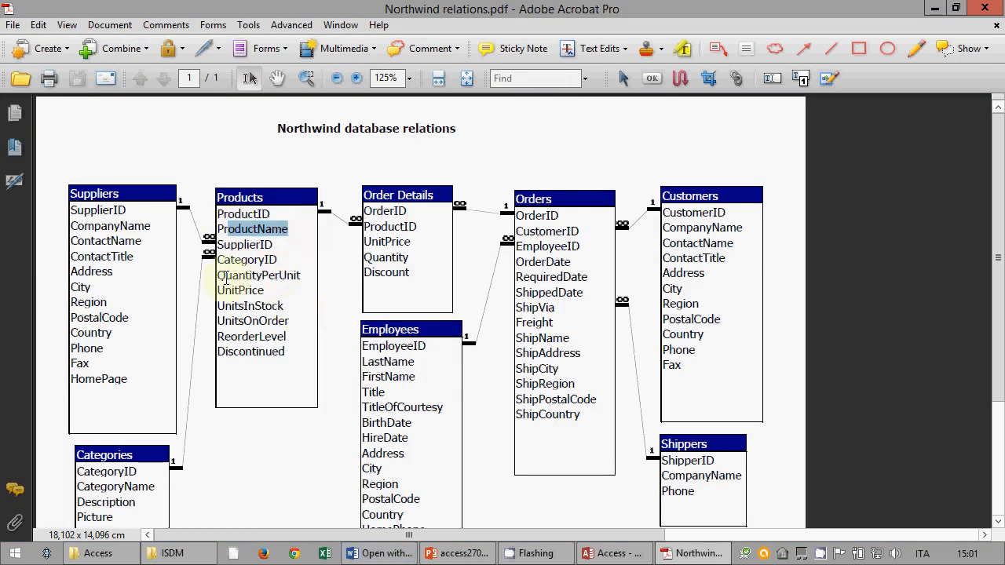
drag(75, 225, 159, 226)
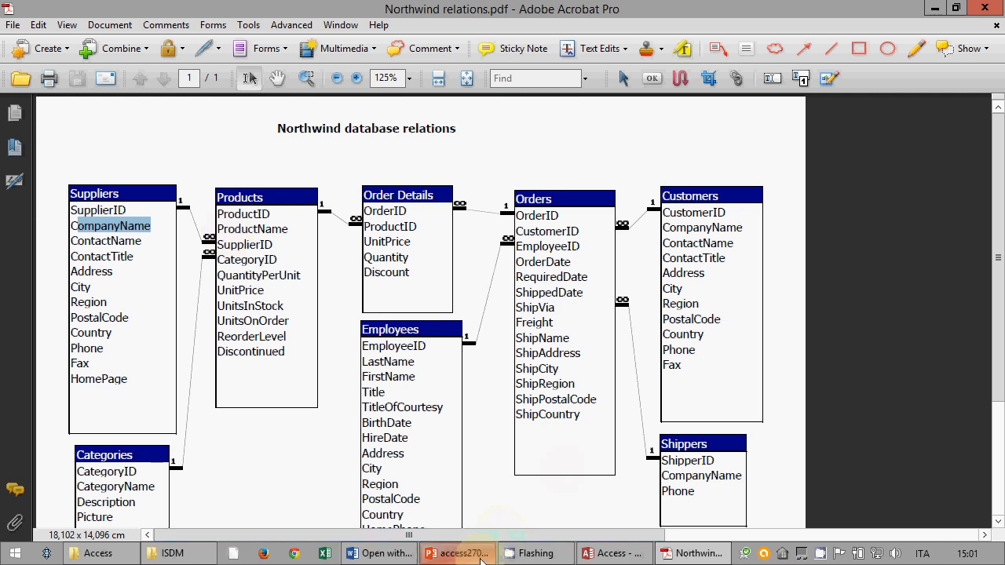
- Switch to Access, start the Simple Query Wizard and add the ProductName field from the Products table
click(611, 554)
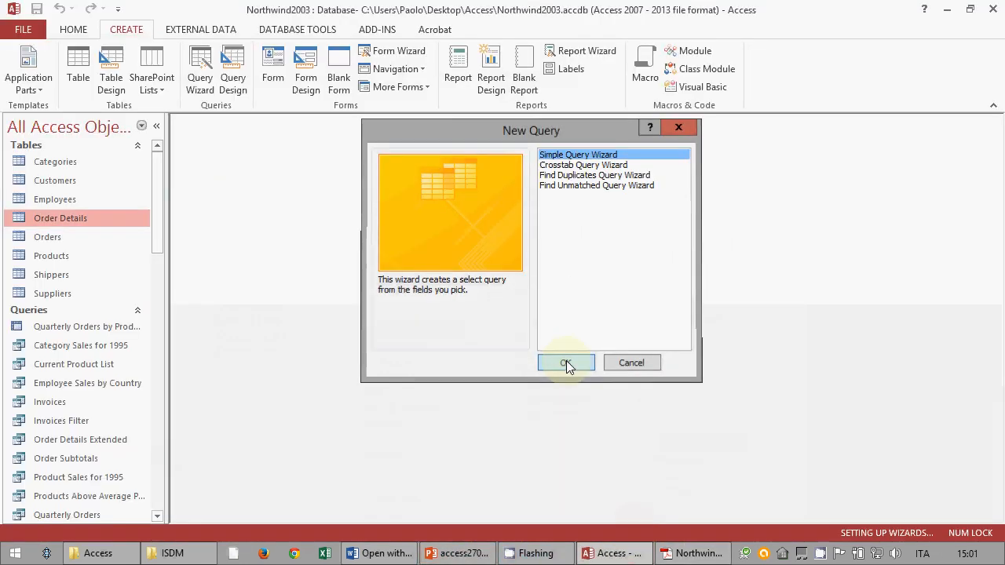
click(566, 364)
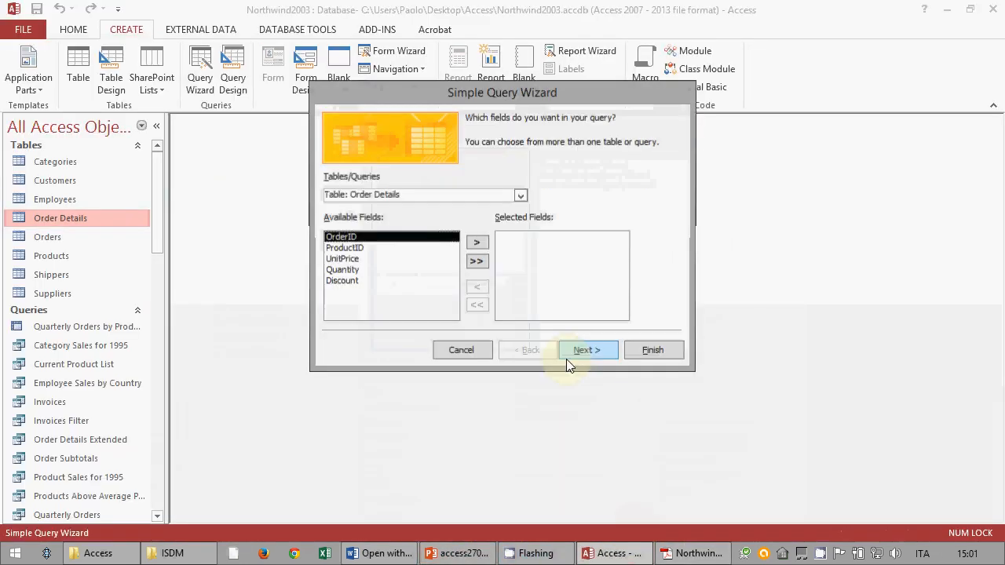
click(522, 195)
click(460, 228)
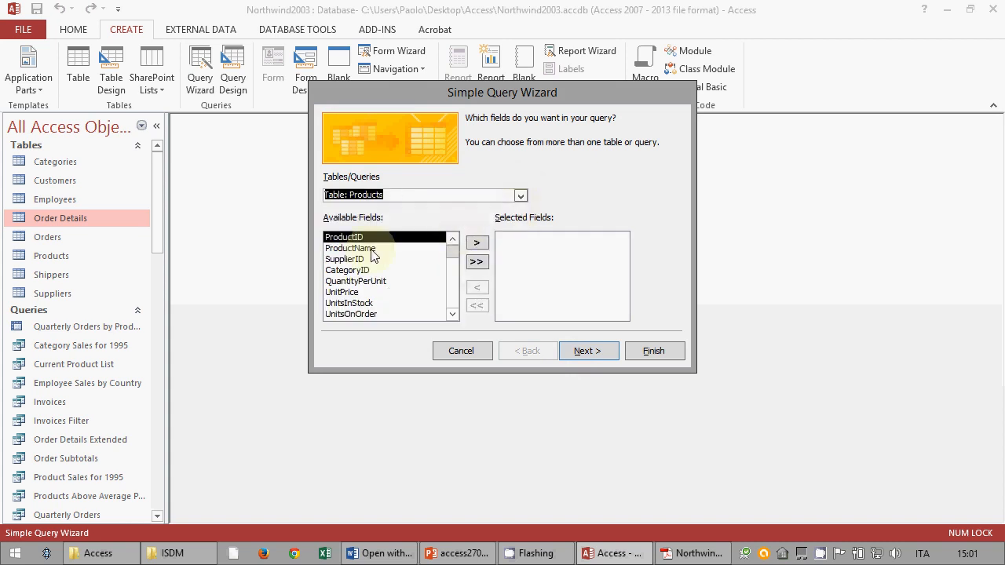
click(372, 250)
click(476, 243)
- Add the CompanyName field from the Suppliers table to the query's selected fields
click(521, 195)
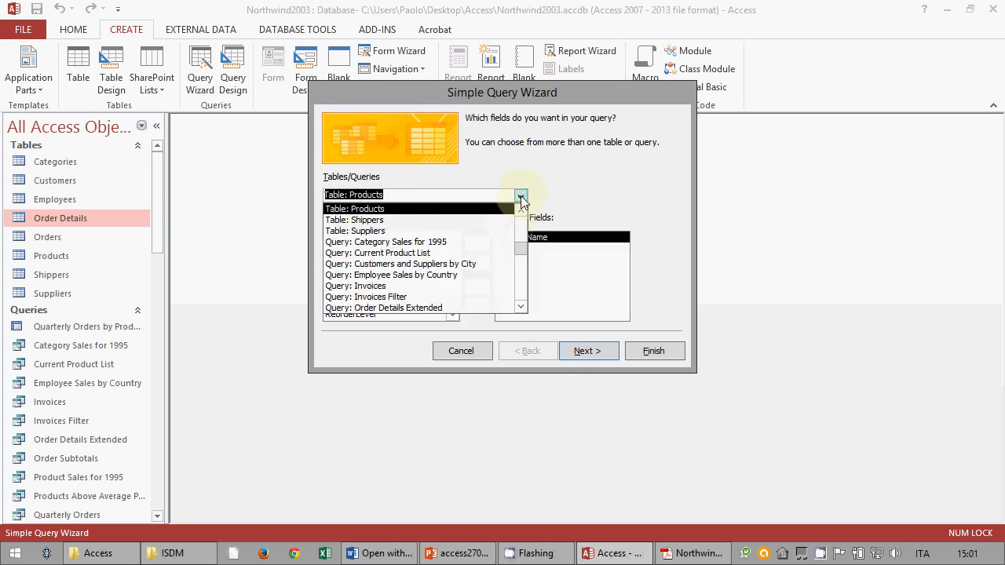
click(461, 231)
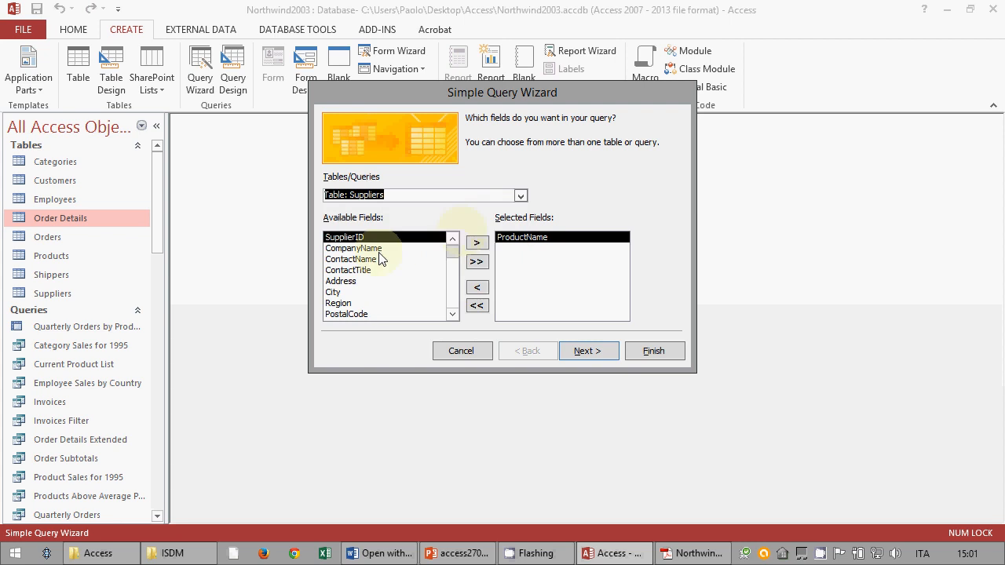
click(379, 250)
click(477, 242)
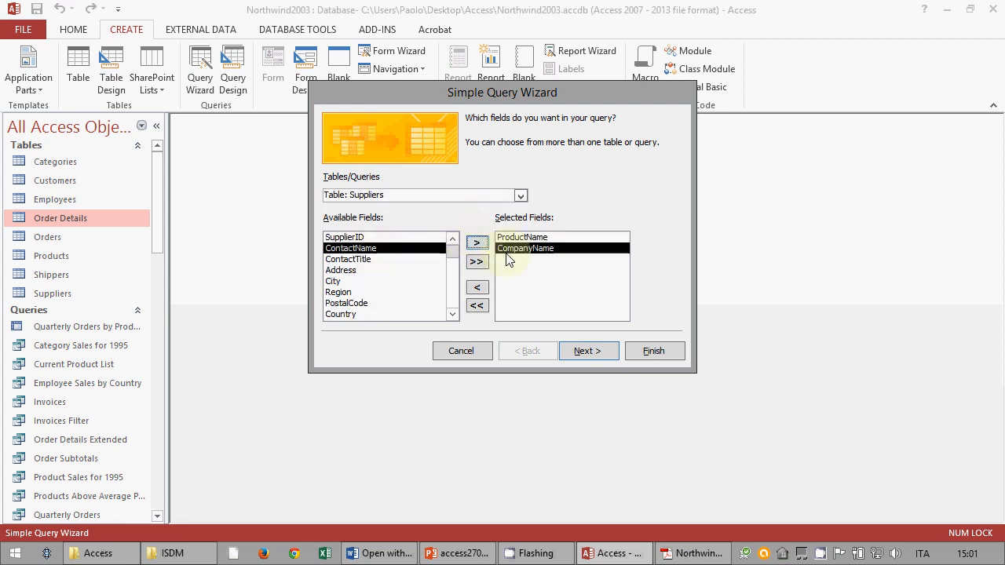
- Put CompanyName first in the selected fields by removing ProductName and adding it again from the Products table
click(523, 239)
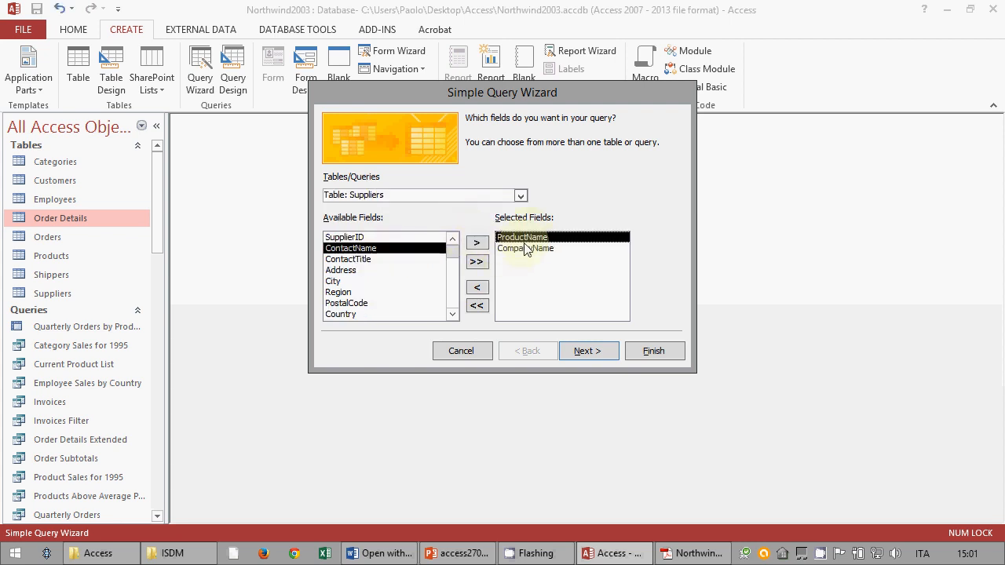
click(526, 248)
click(522, 238)
click(476, 287)
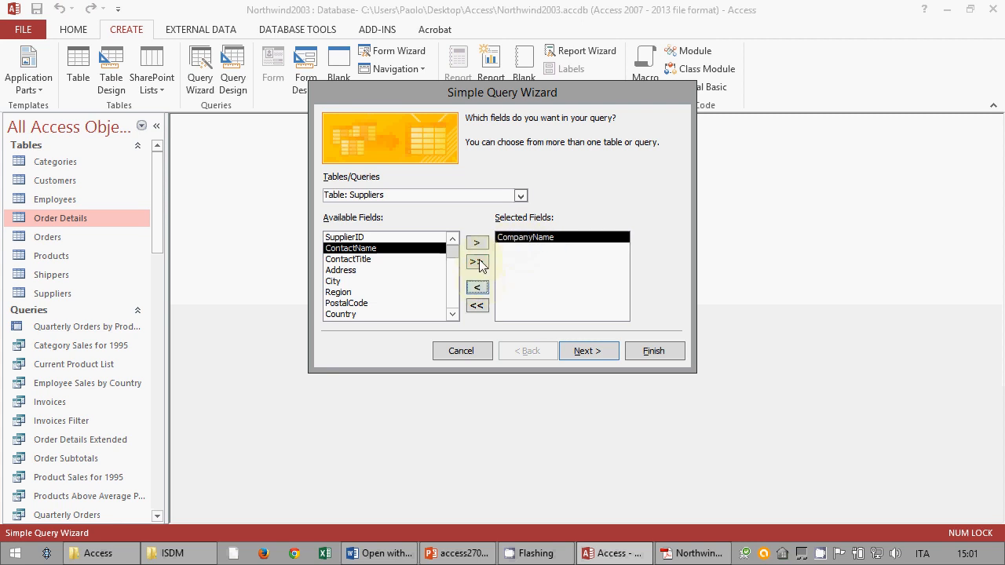
click(520, 197)
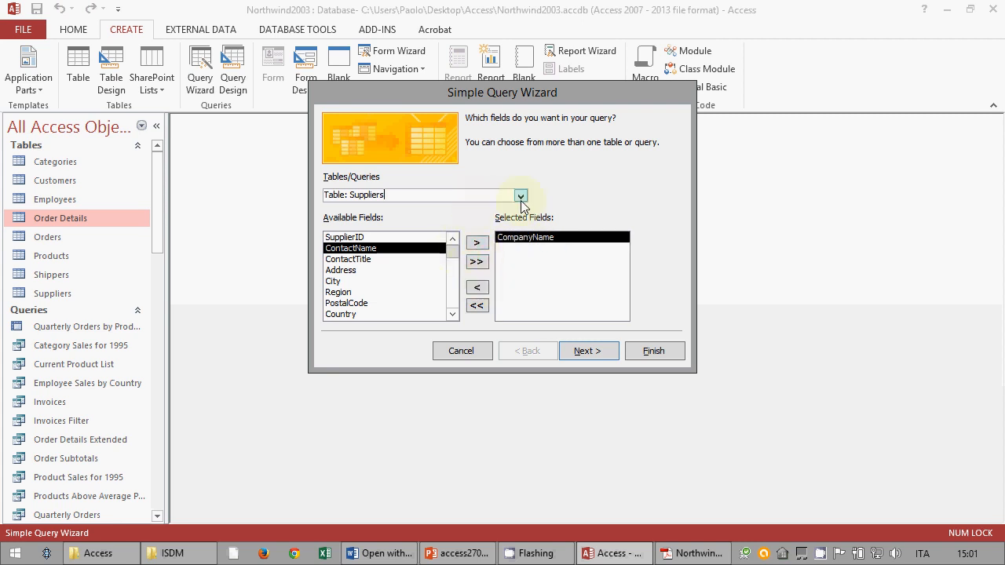
scroll(484, 220, up, 1)
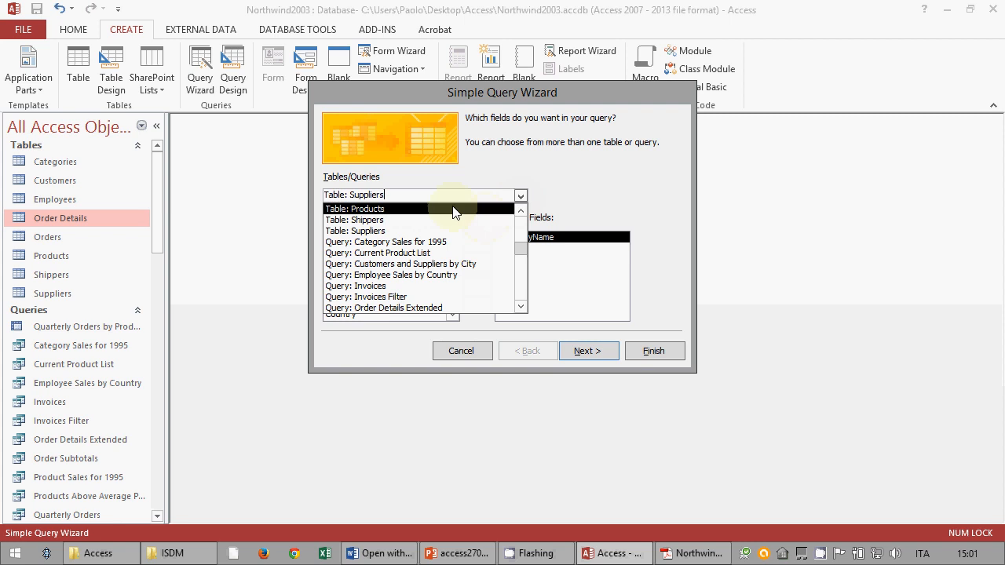
click(454, 210)
click(381, 248)
click(477, 242)
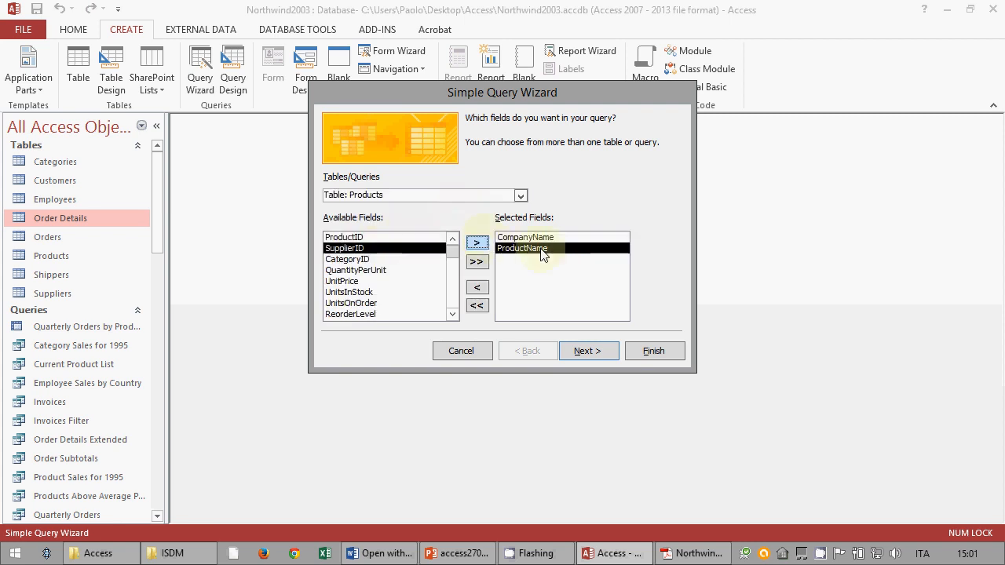
- Keep the detail query option, title the query query2 and finish the wizard so that it opens the results
click(602, 353)
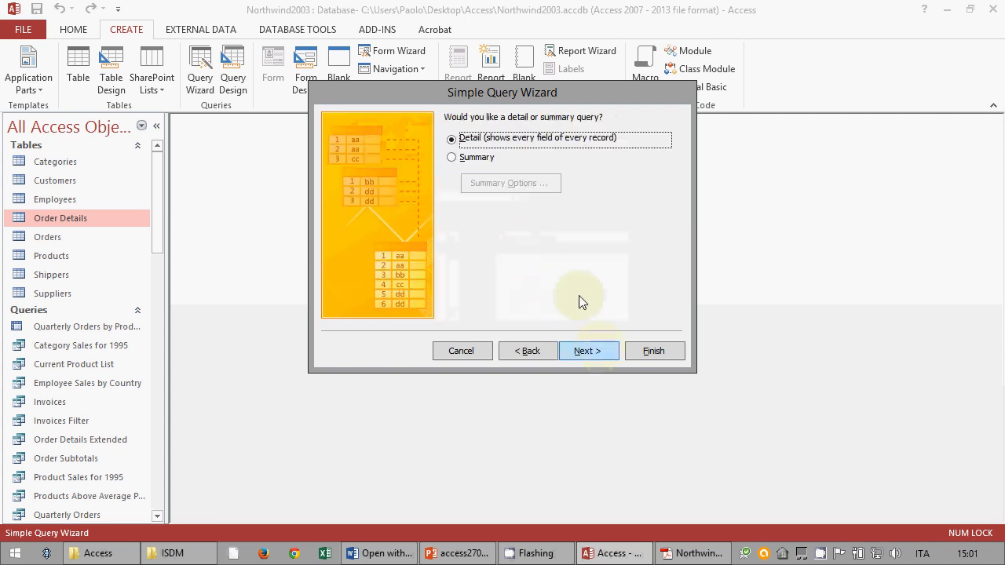
click(581, 351)
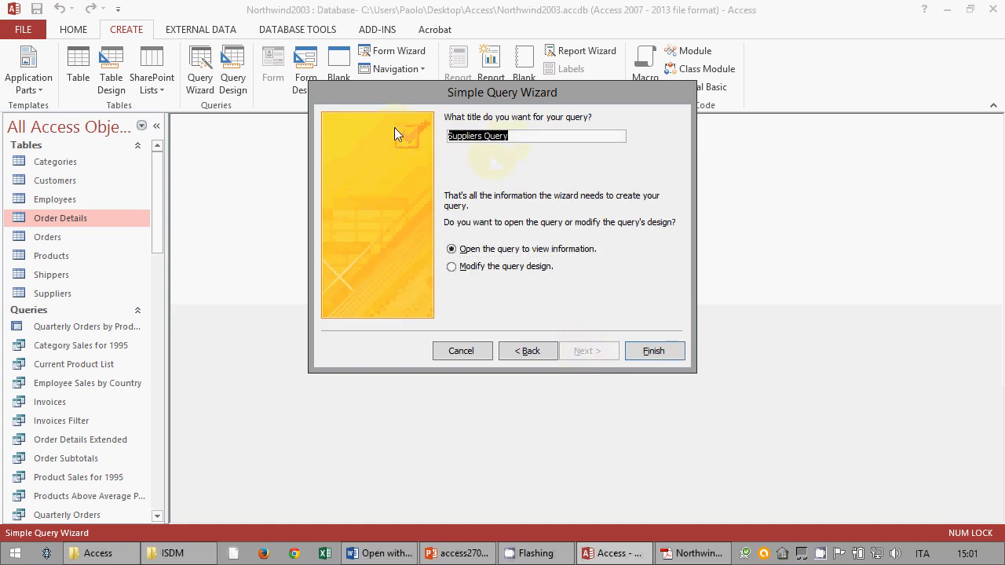
text(query2)
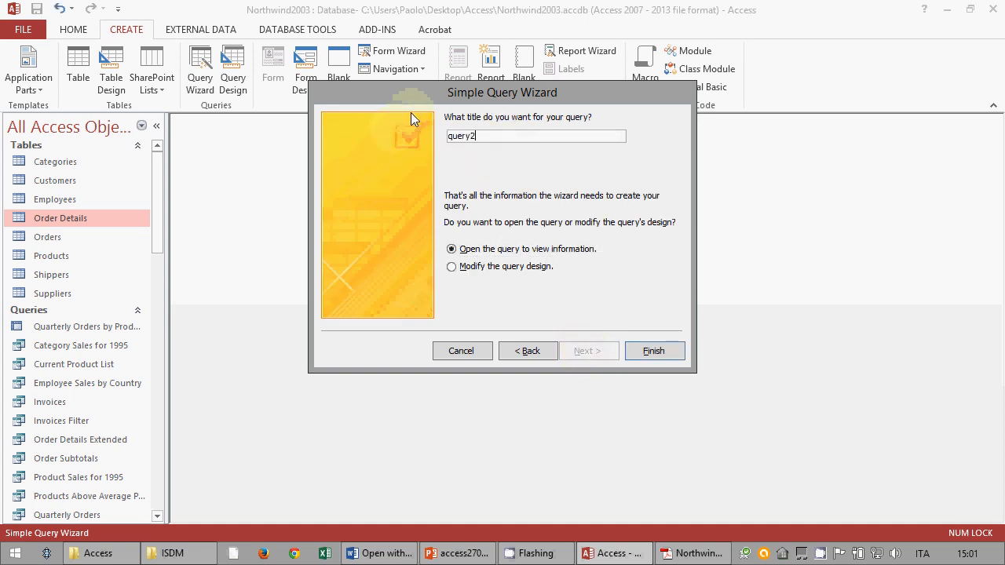
click(653, 350)
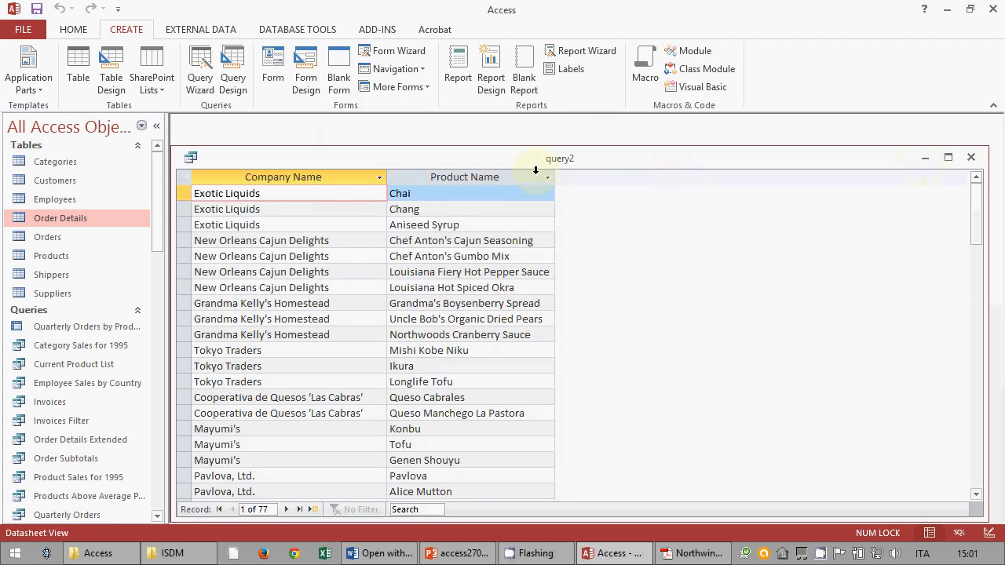
- Narrow the query2 datasheet window and move it toward the middle of the workspace
drag(988, 188, 672, 193)
drag(541, 161, 613, 149)
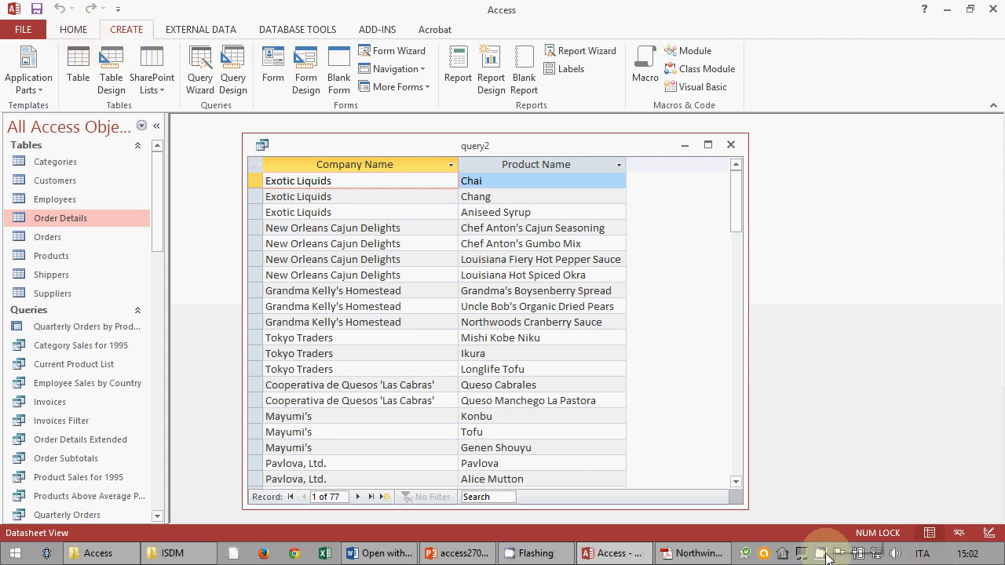
click(512, 148)
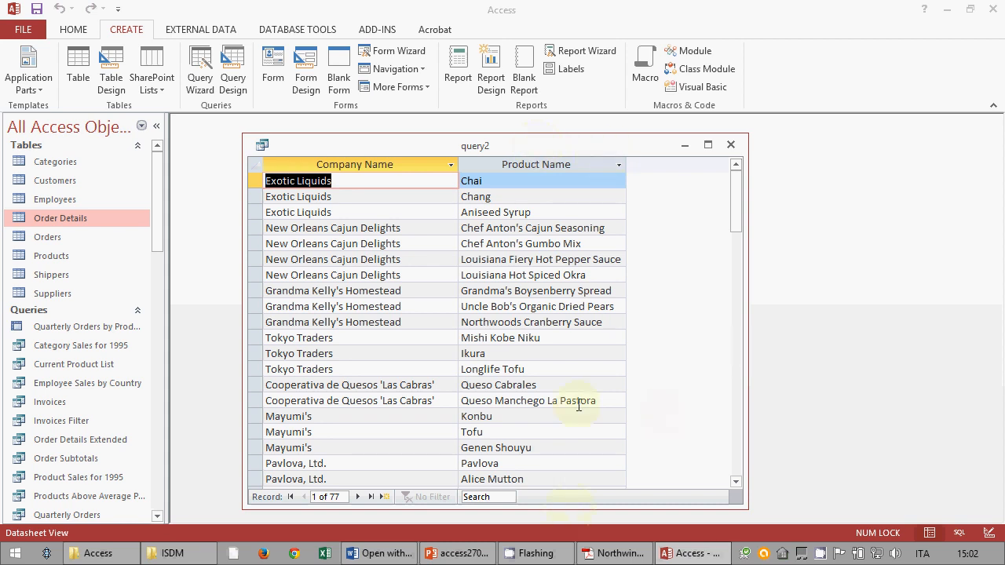
right_click(820, 553)
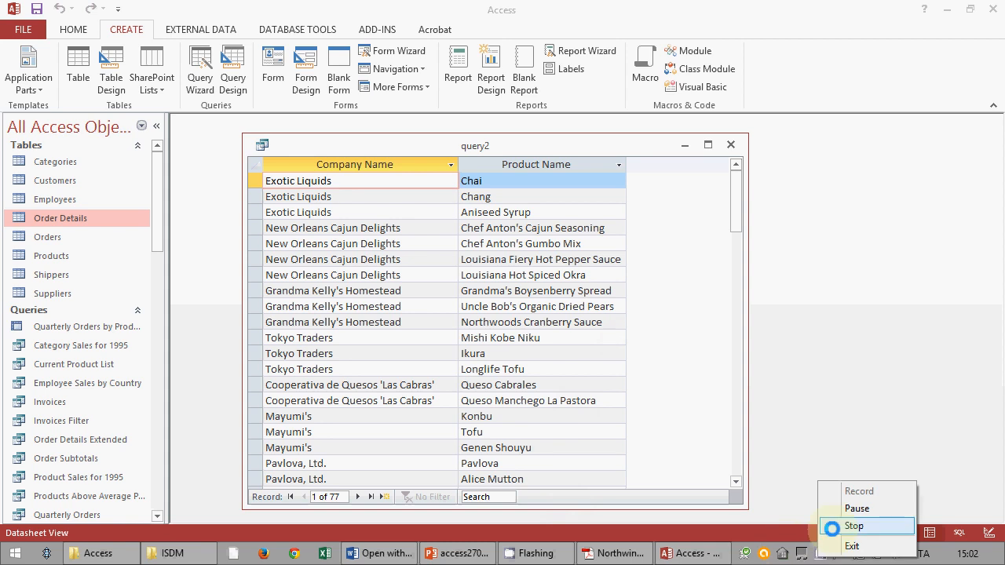
click(830, 508)
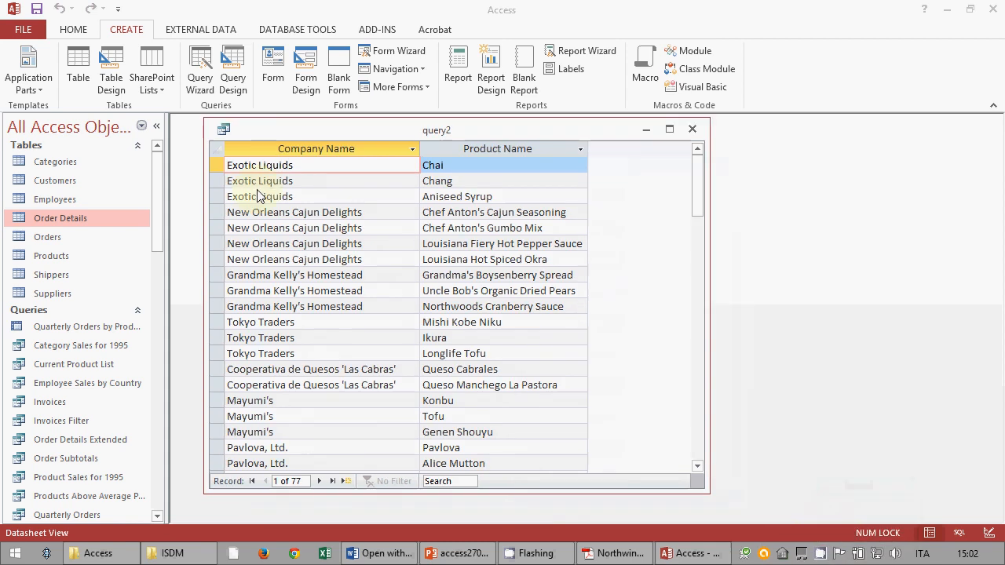
- Show query2 in Design View and move its window toward the middle of the workspace
click(73, 32)
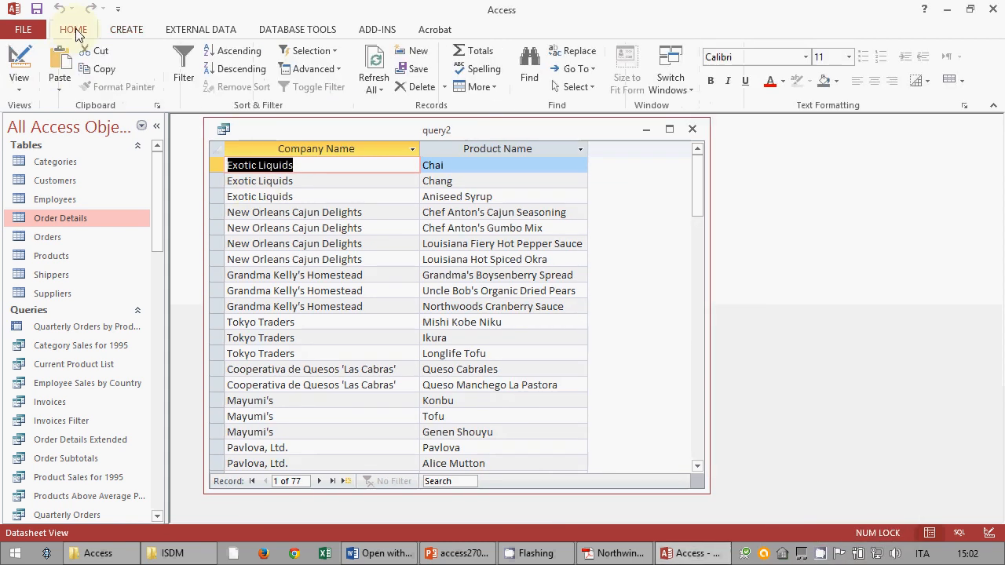
click(26, 61)
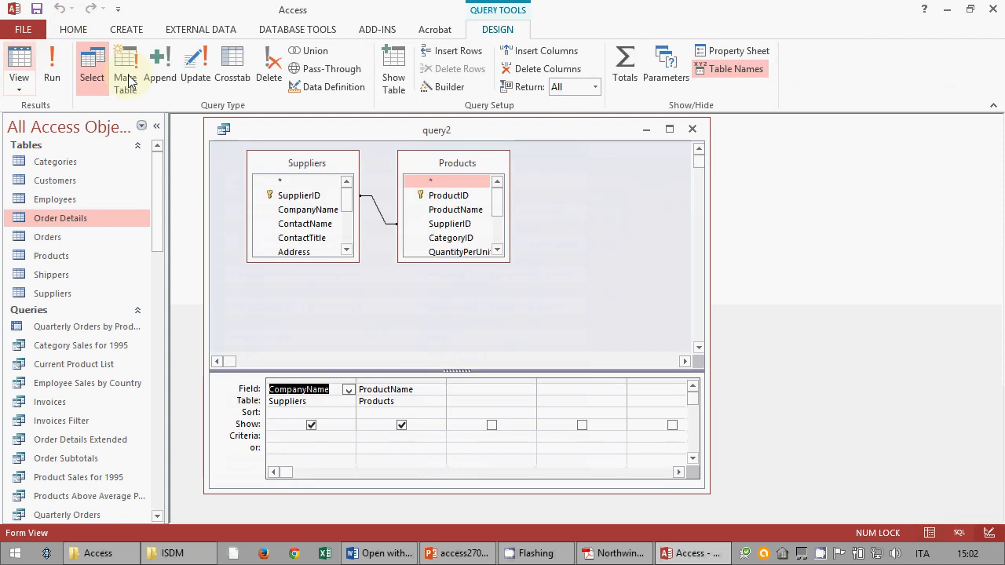
drag(485, 143, 598, 163)
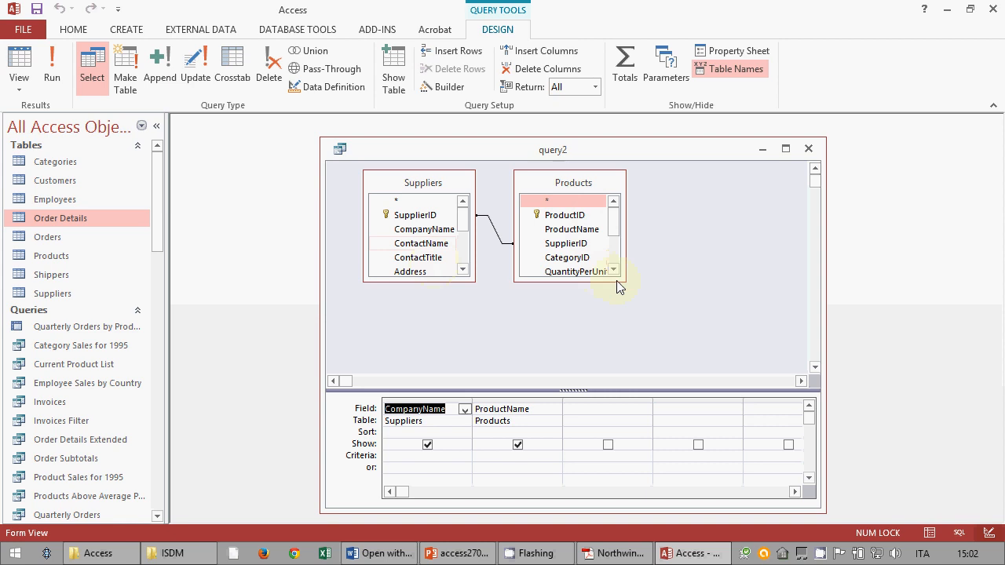
- Select the join line between Suppliers and Products, and lengthen both tables' field lists to show more fields
click(504, 245)
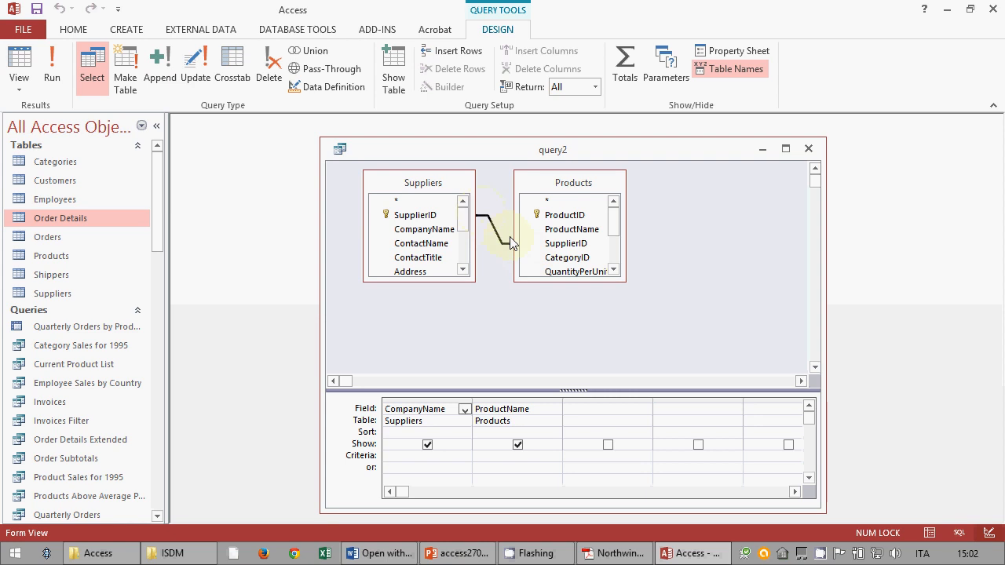
drag(557, 280, 558, 325)
drag(455, 282, 455, 325)
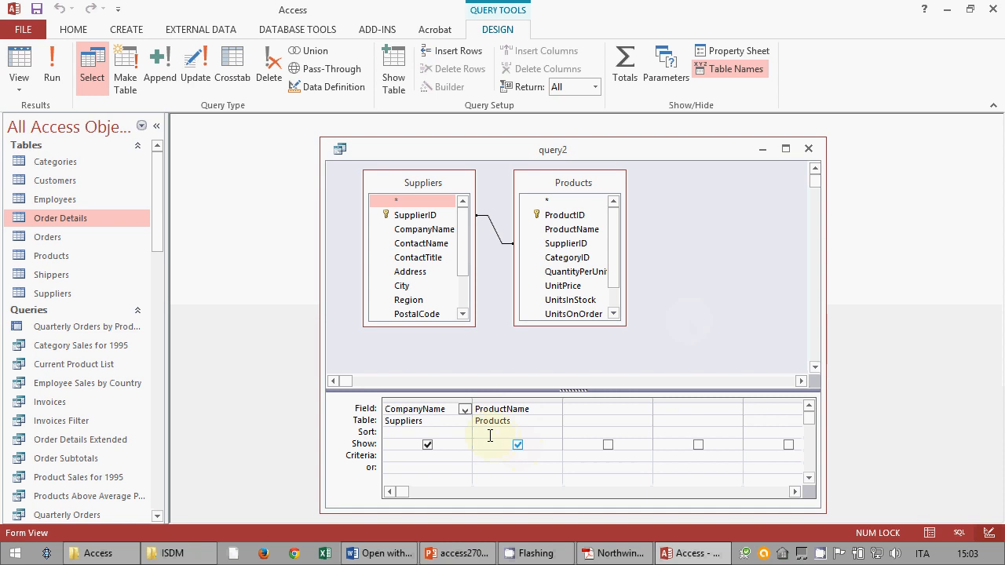
- Switch to the Word exercise document and read the task about listing products and supplier names only for Italian suppliers
click(396, 552)
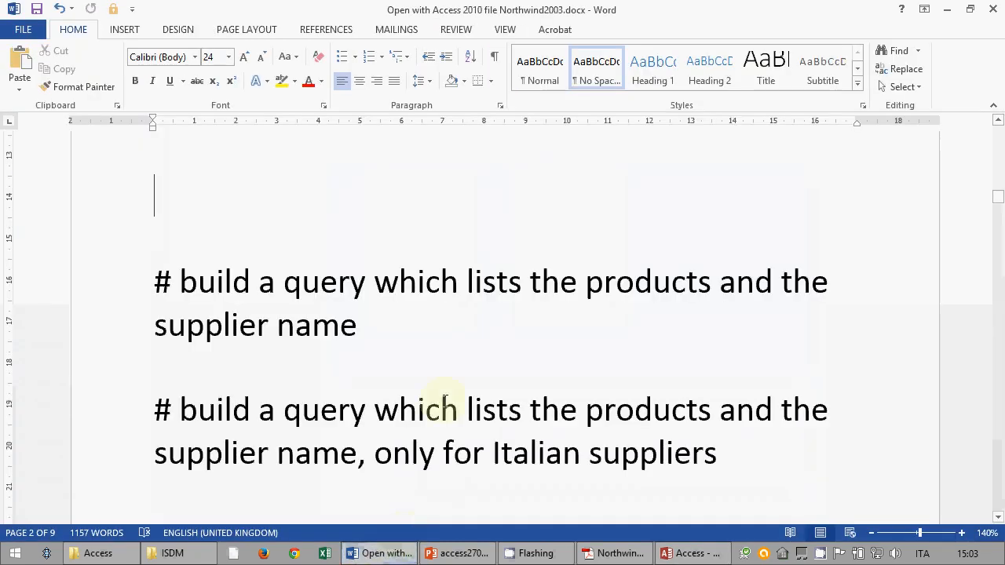
scroll(440, 388, down, 3)
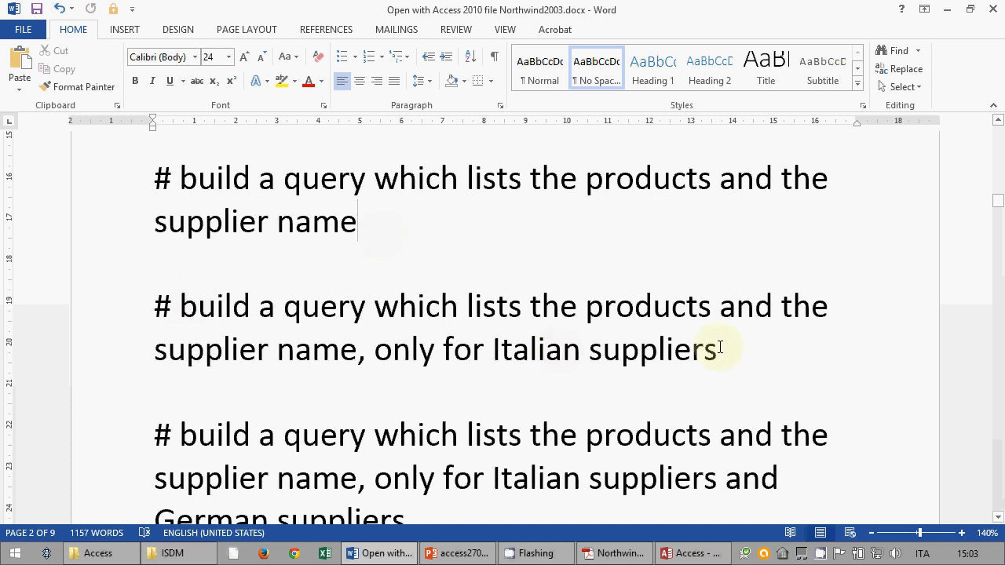
drag(717, 347, 162, 316)
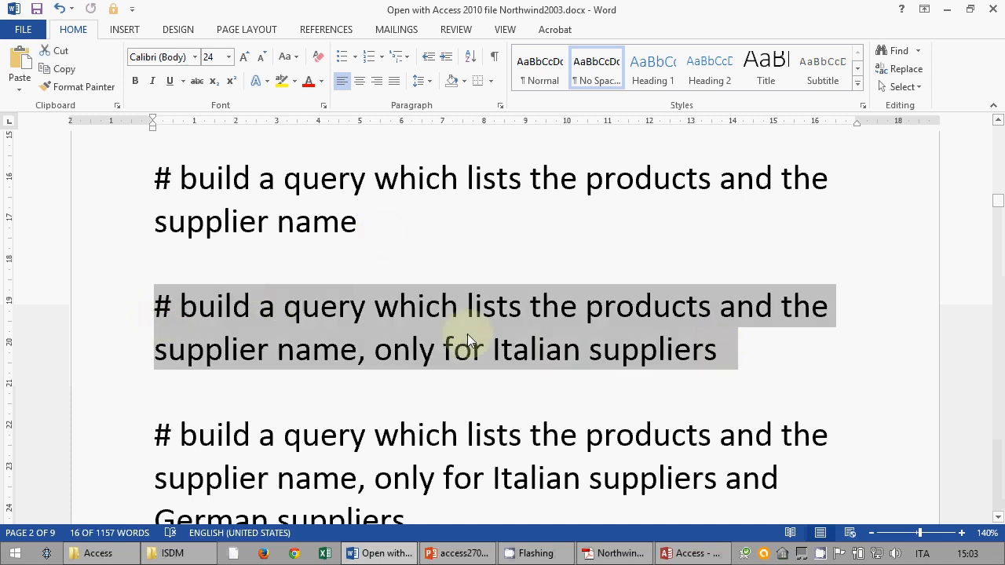
click(285, 331)
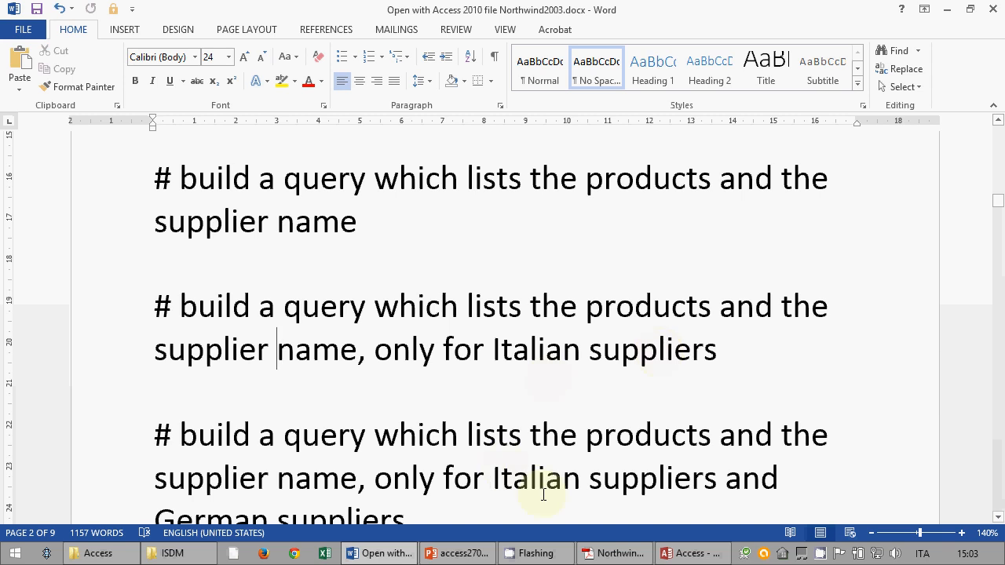
- Return to Access, widen the query2 design window and add the Country field from Suppliers to the design grid
click(687, 553)
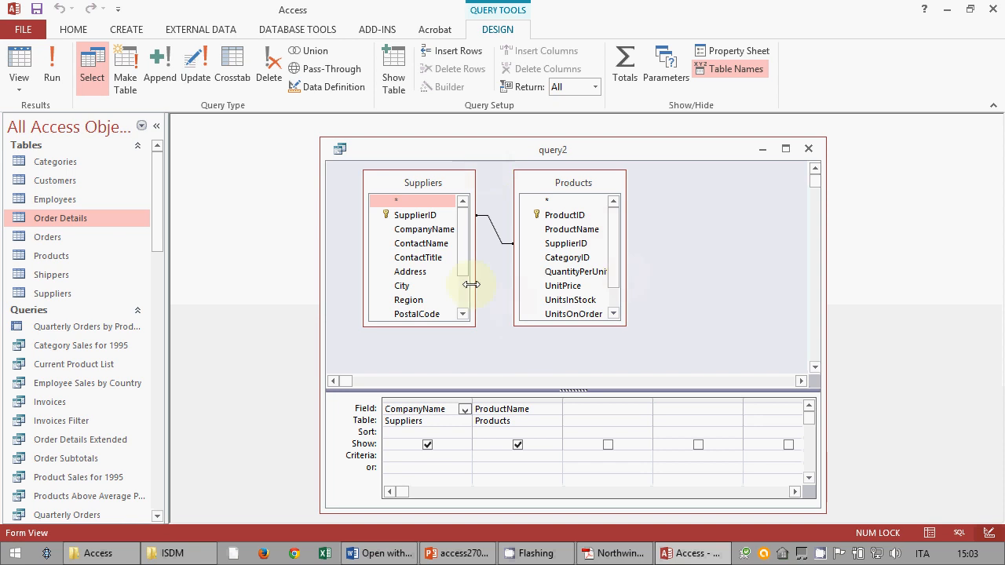
drag(320, 306, 219, 298)
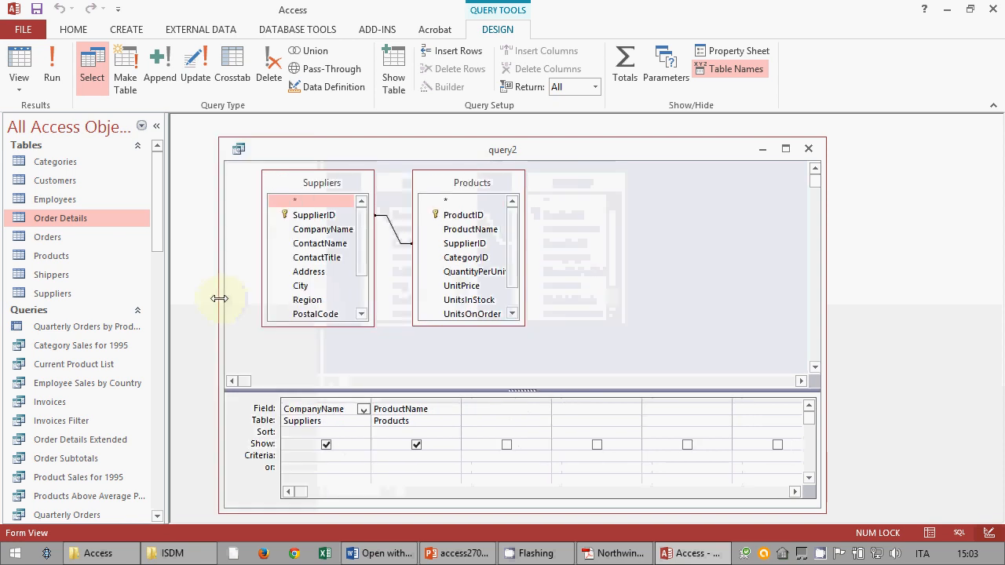
drag(361, 265, 360, 299)
drag(308, 272, 495, 422)
- Enter Italy as the criterion for the Country field
click(490, 454)
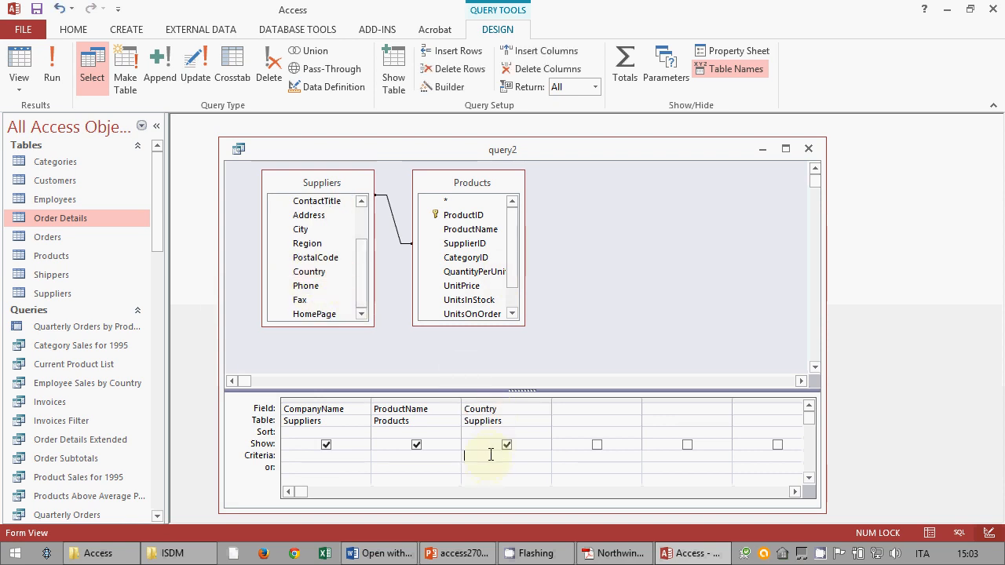
text(ITal)
key(BackSpace)
text(taly)
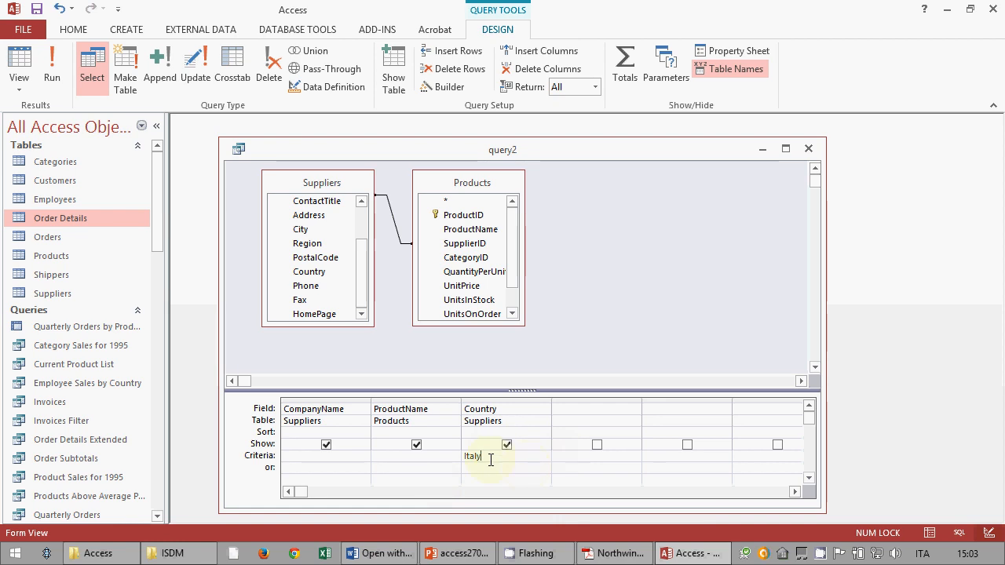
- Commit the Italy criterion for the Country field and run query2
key(super+plus)
key(super+plus)
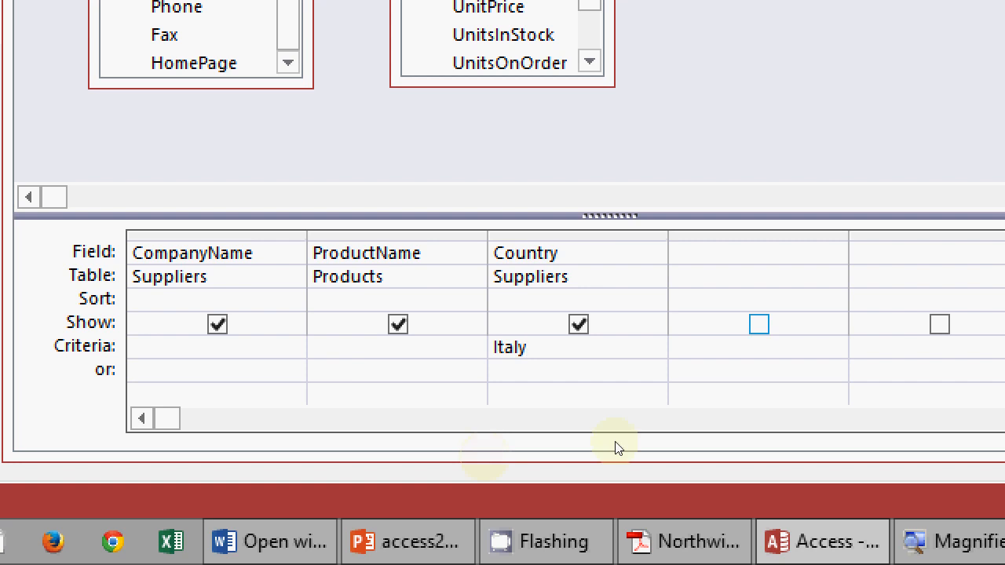
key(Return)
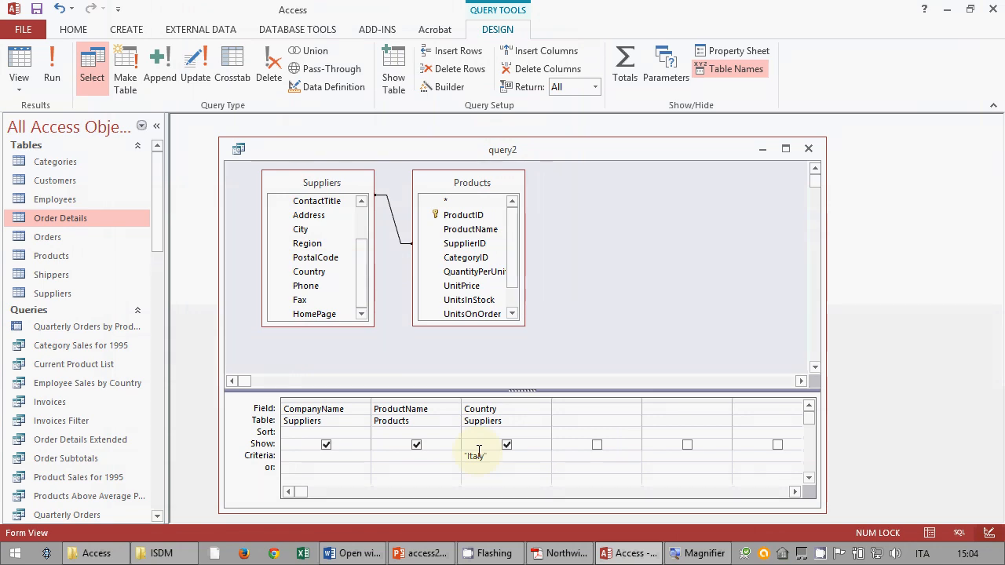
click(501, 457)
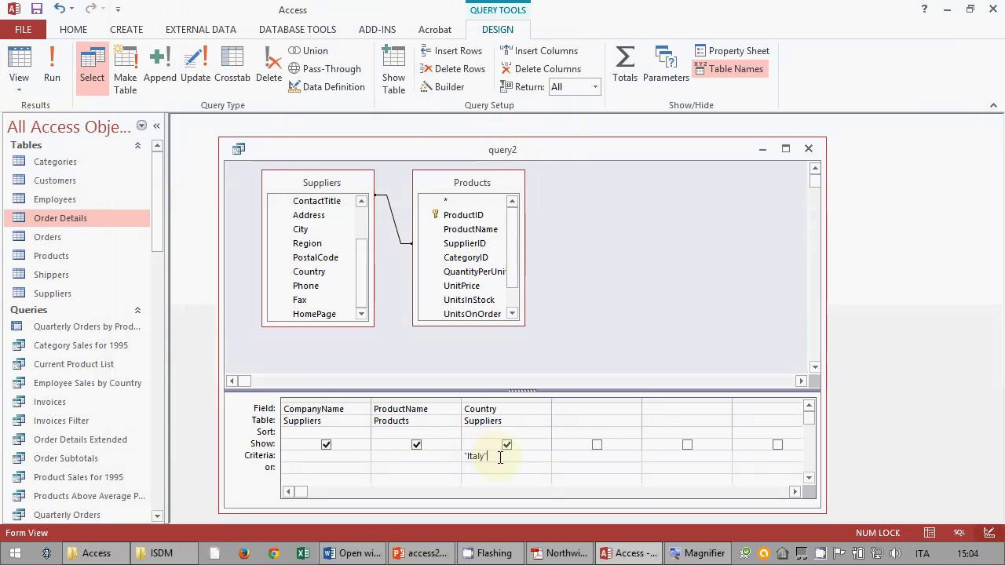
click(52, 71)
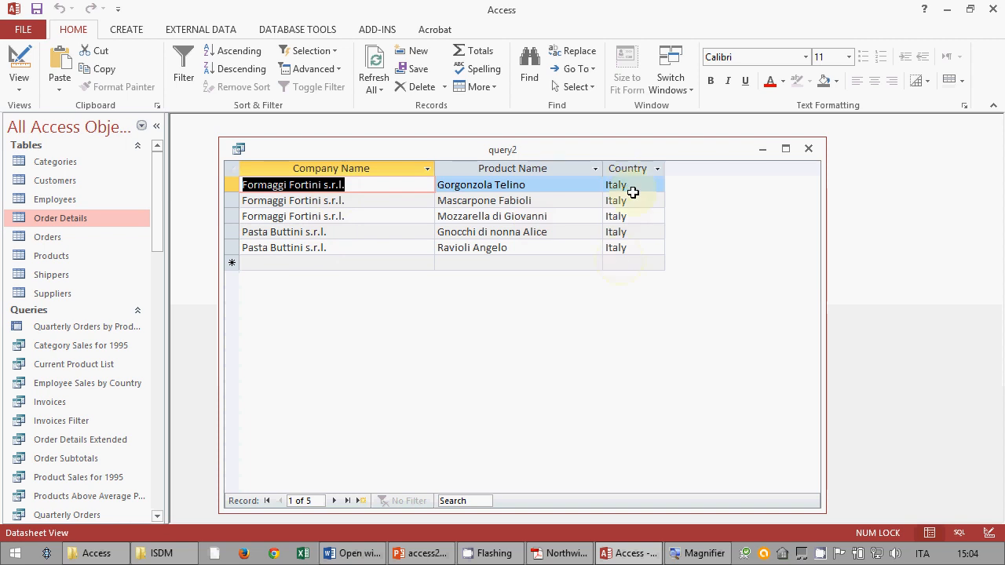
- Return to the design of query2, hide the Country field from the output, and run the query to check it before returning to the design
click(24, 69)
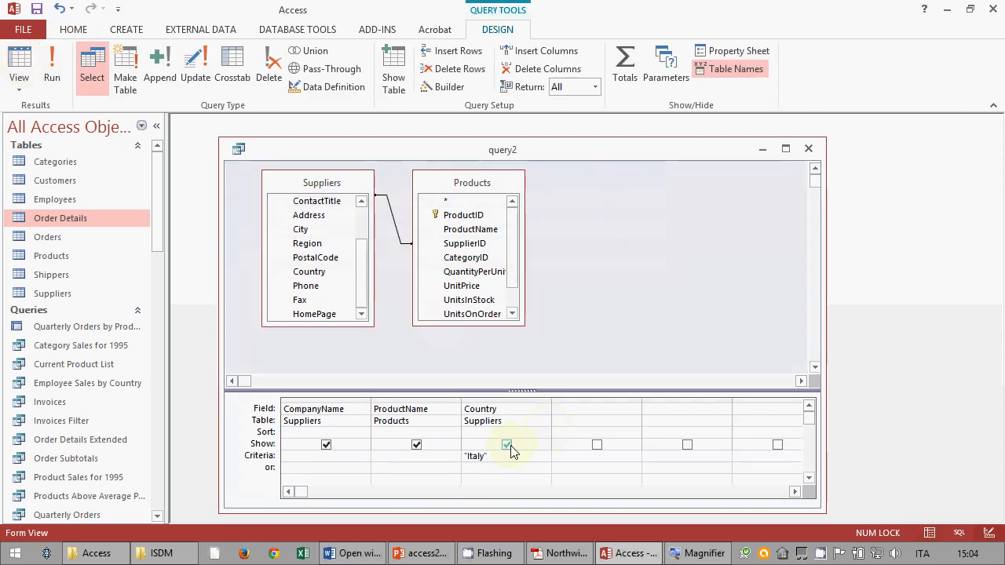
click(507, 444)
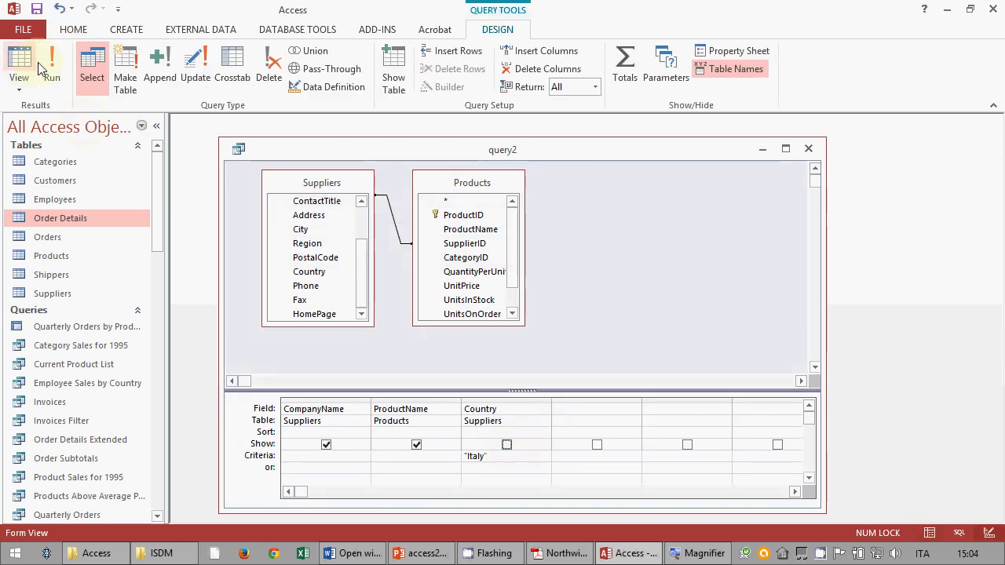
click(51, 63)
click(19, 64)
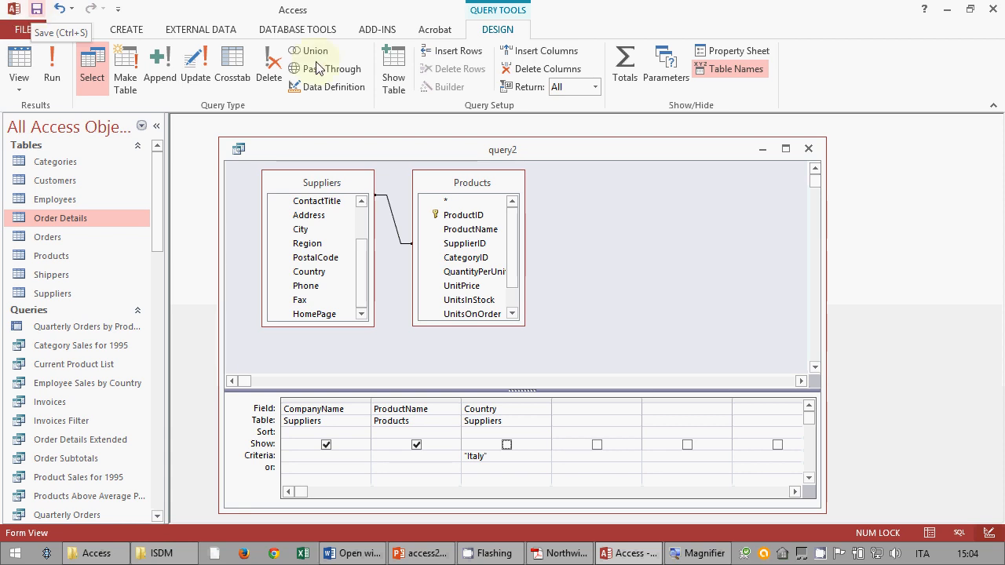
- Close the query2 design window
click(812, 150)
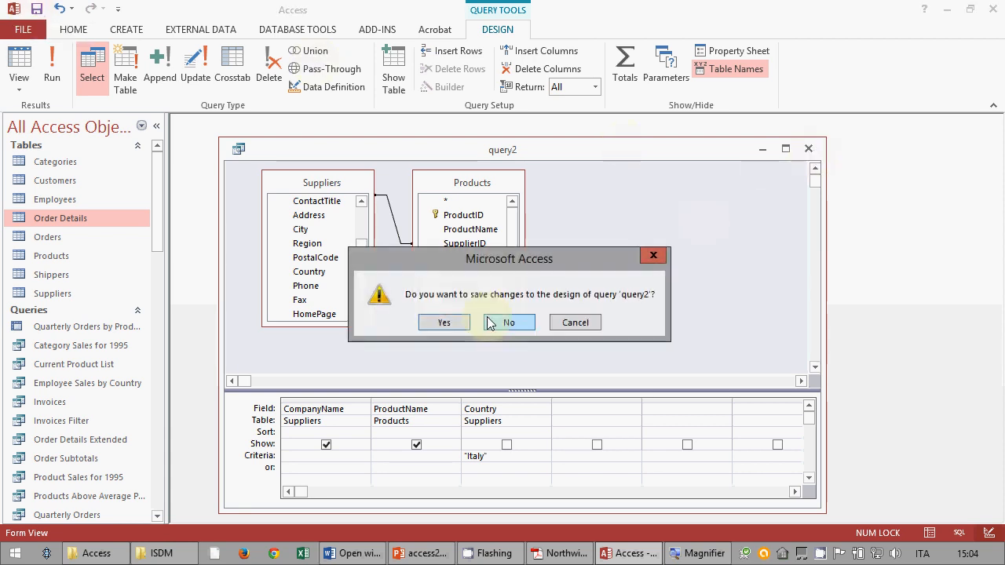
click(574, 322)
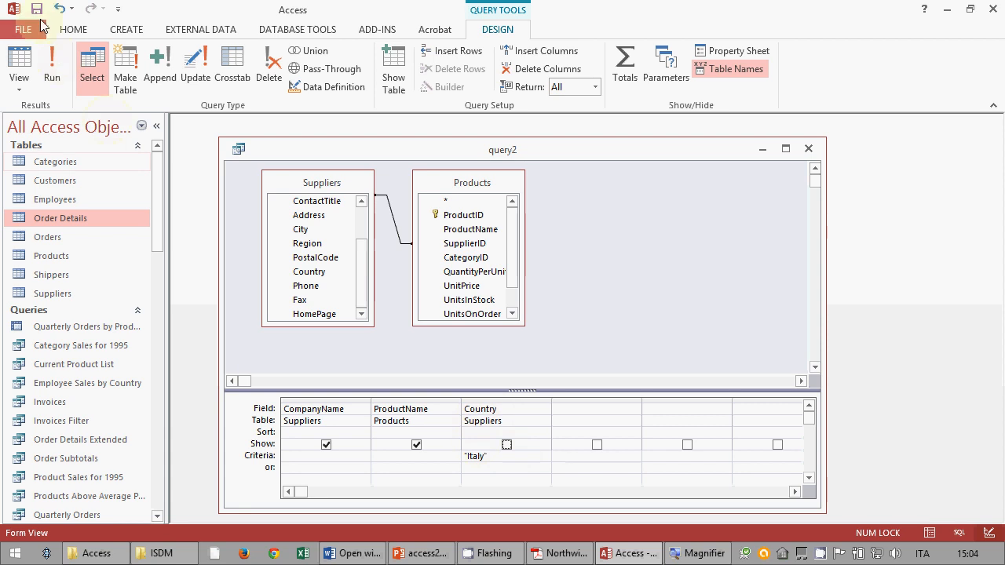
click(810, 149)
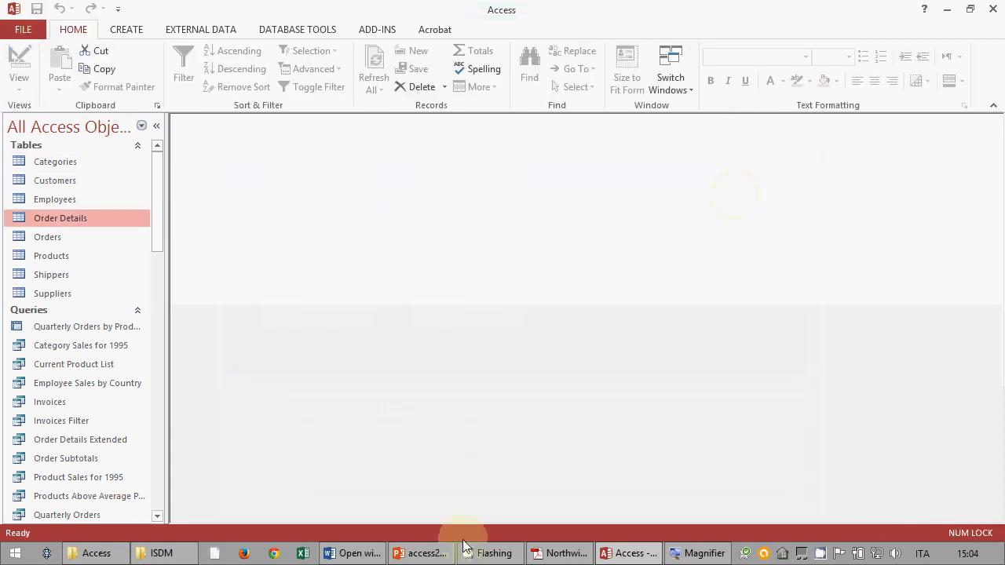
- Switch to the Word exercise document and read the task about listing products and supplier names for Italian and German suppliers
click(375, 554)
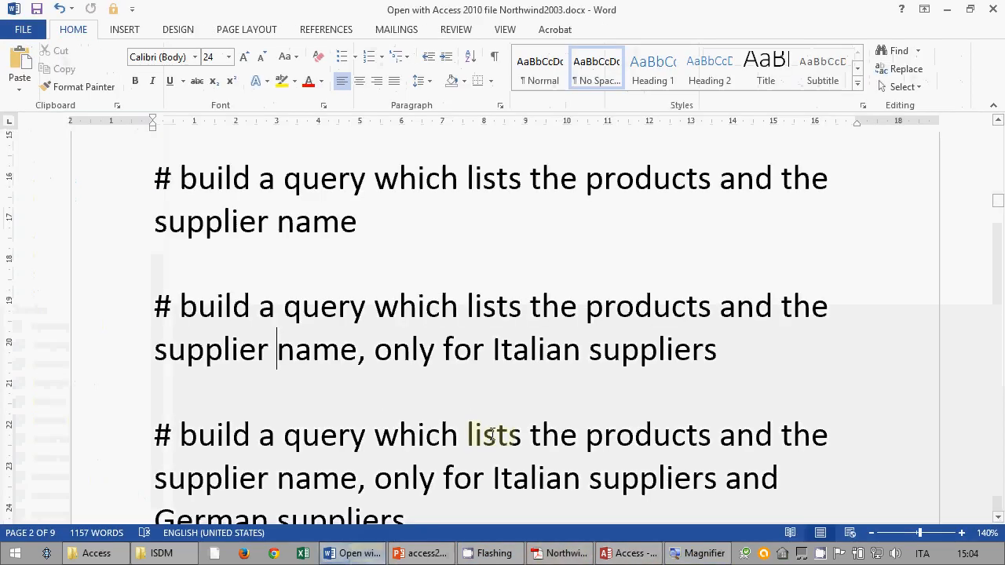
scroll(493, 392, down, 2)
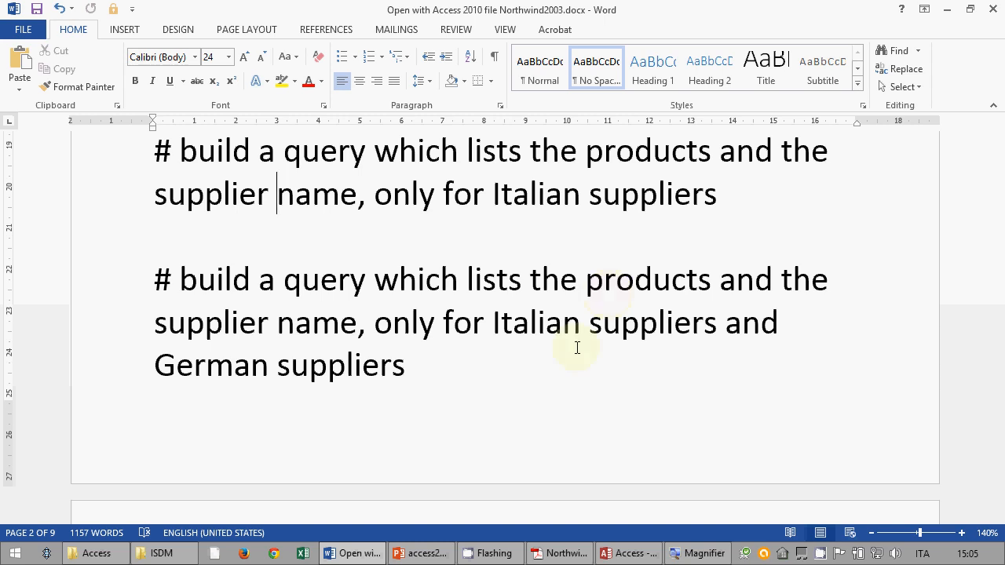
drag(491, 324, 568, 322)
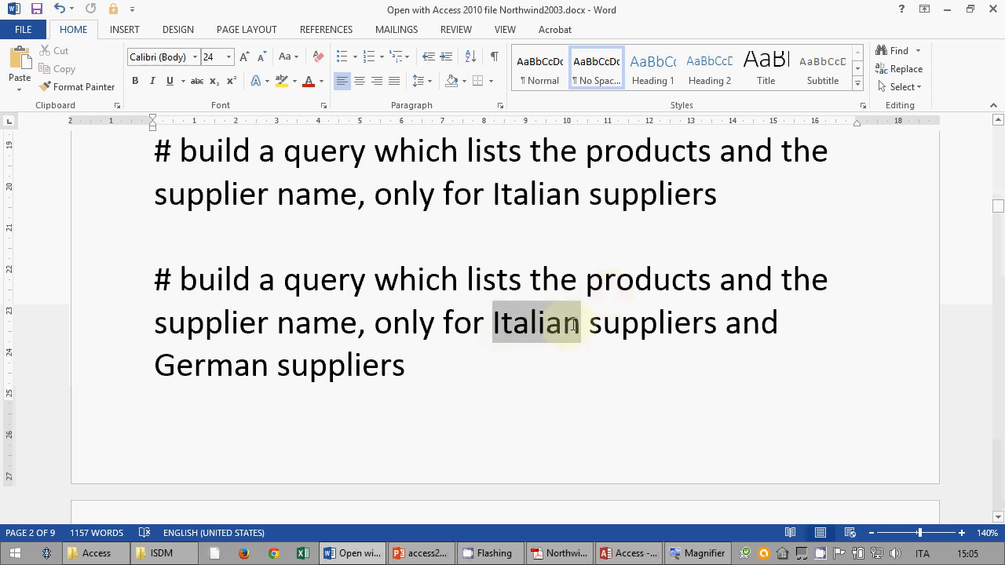
double_click(751, 323)
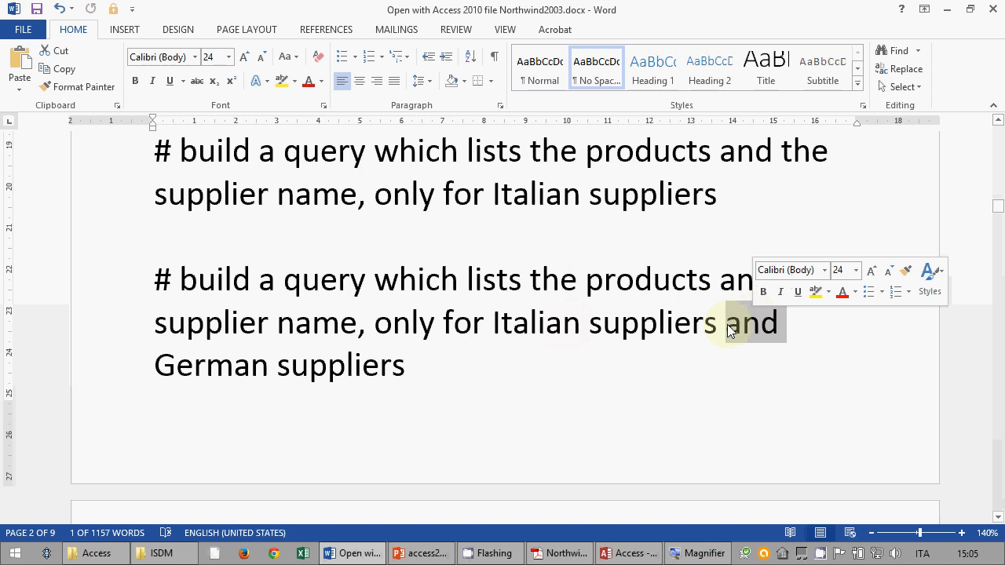
double_click(208, 366)
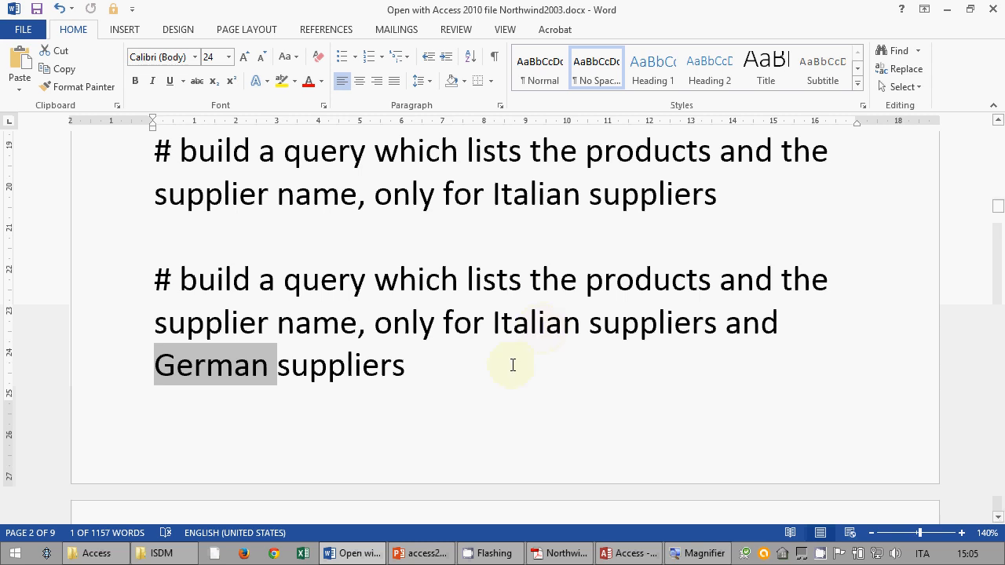
scroll(511, 366, down, 1)
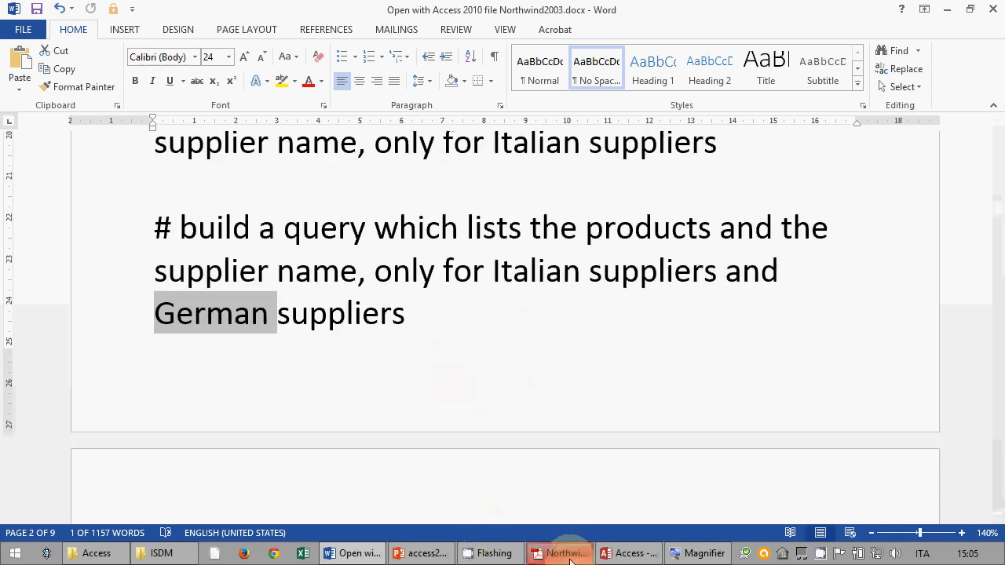
- Return to Access and start a new query with the Simple Query Wizard
click(632, 552)
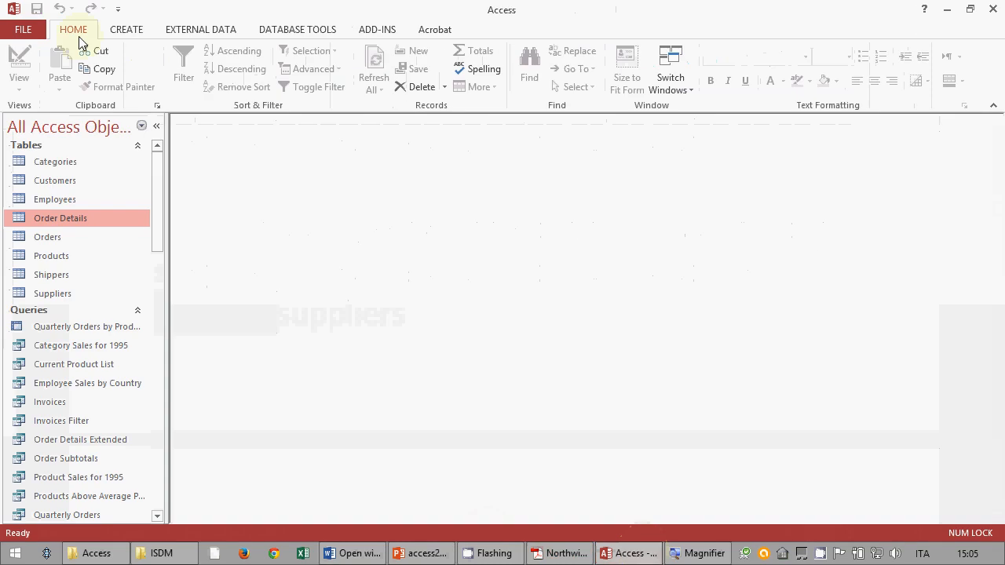
click(137, 29)
click(208, 76)
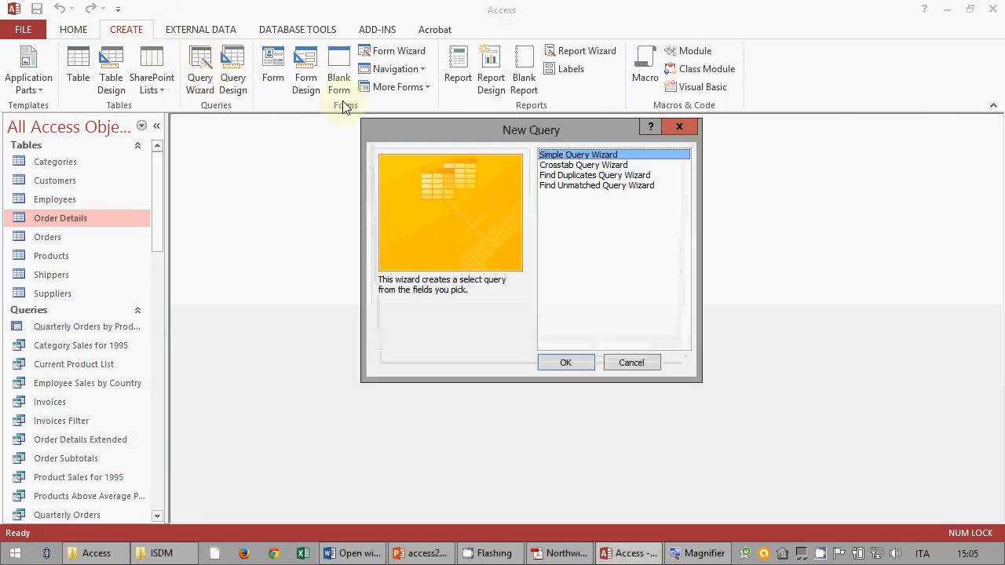
click(562, 361)
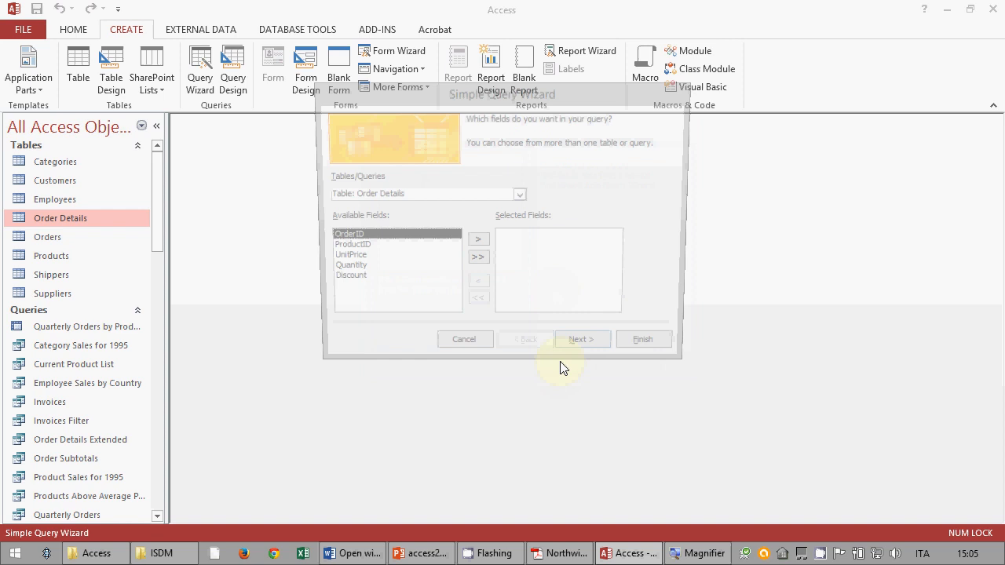
- Try to add the ProductName field from the Products table to the new query
click(521, 196)
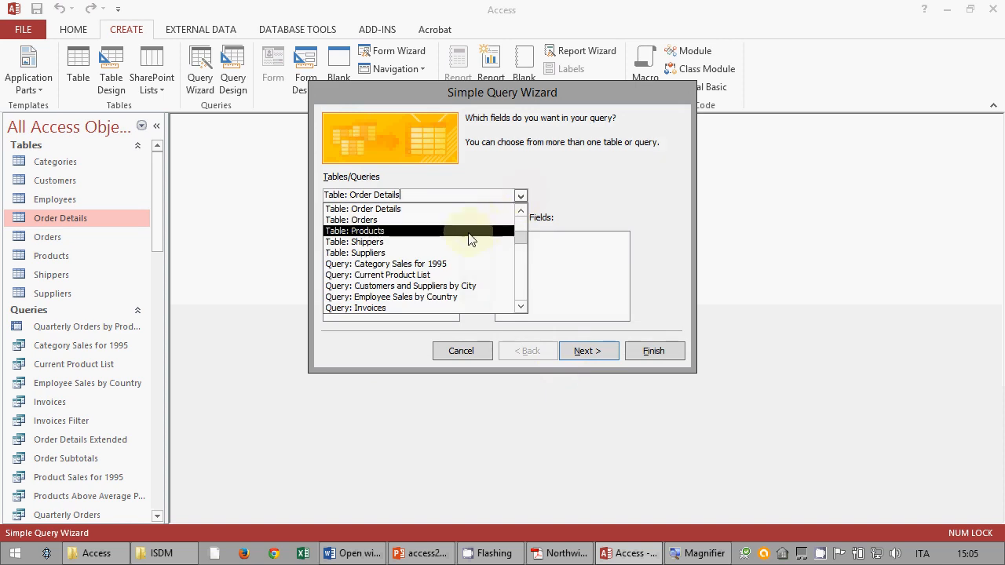
click(471, 232)
click(406, 249)
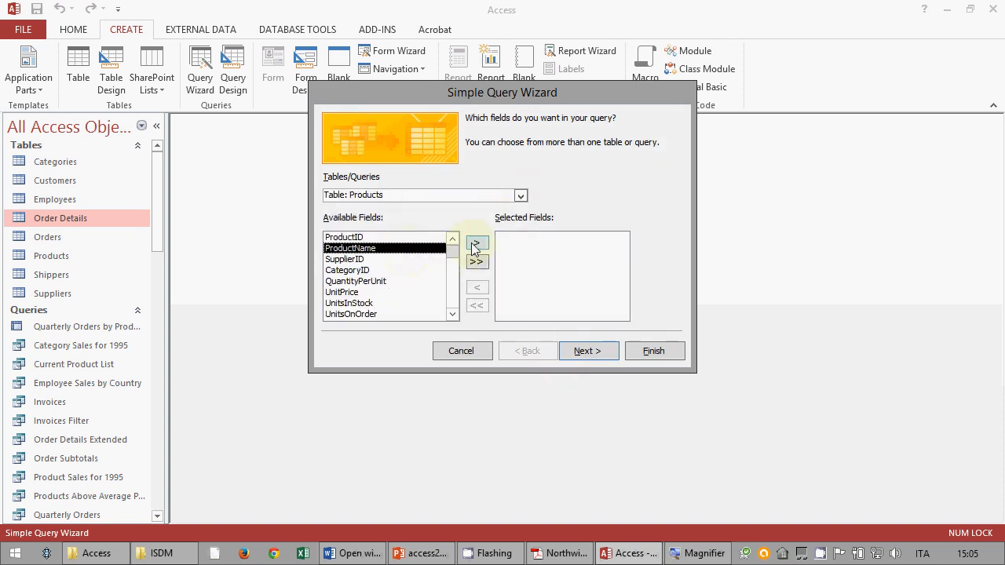
- Add the CompanyName and Country fields from the Suppliers table to the selected fields of the query
click(521, 196)
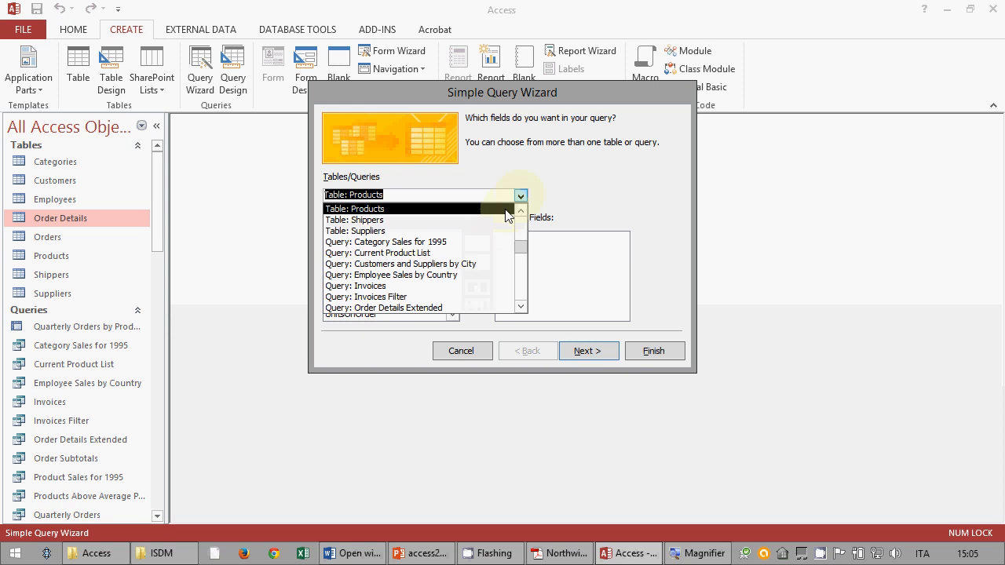
click(462, 234)
click(408, 248)
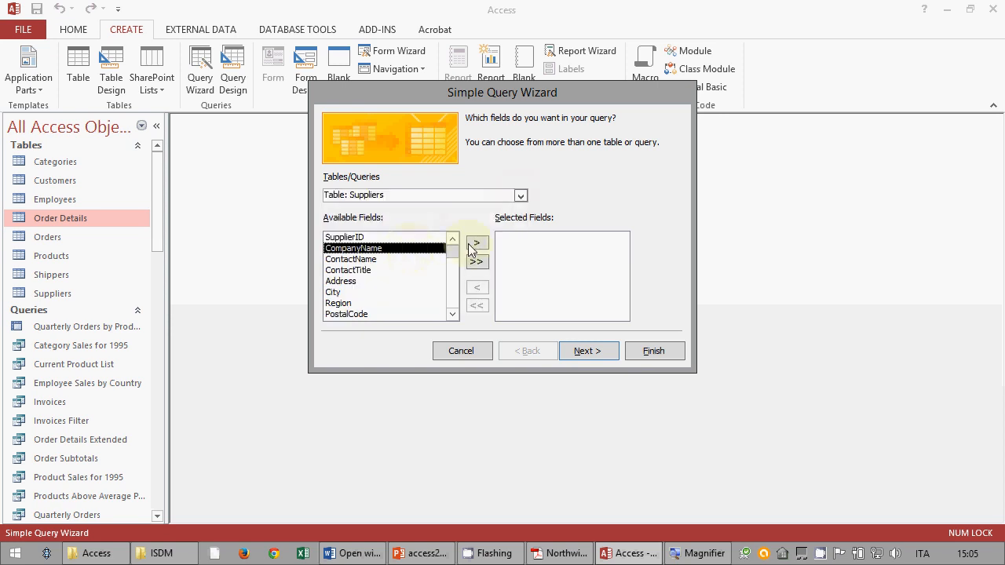
click(477, 242)
click(366, 314)
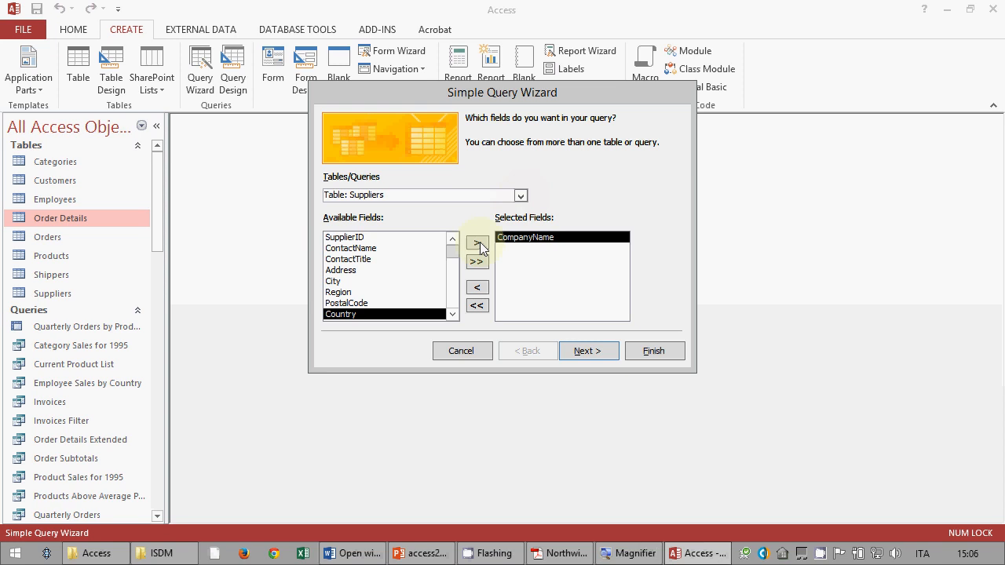
click(478, 244)
- Add the ProductName field from the Products table to the selected fields
click(520, 196)
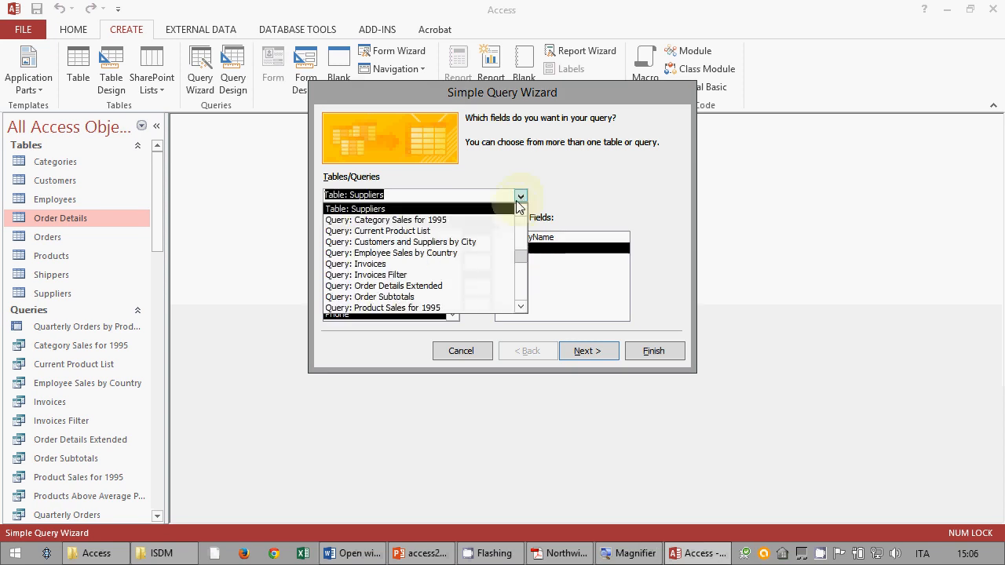
scroll(424, 235, up, 1)
click(393, 220)
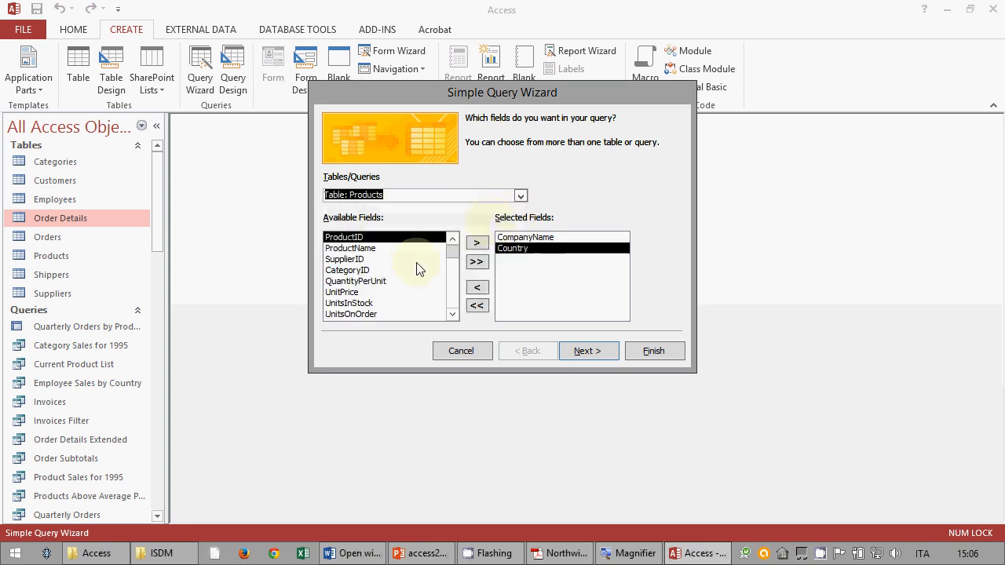
click(405, 248)
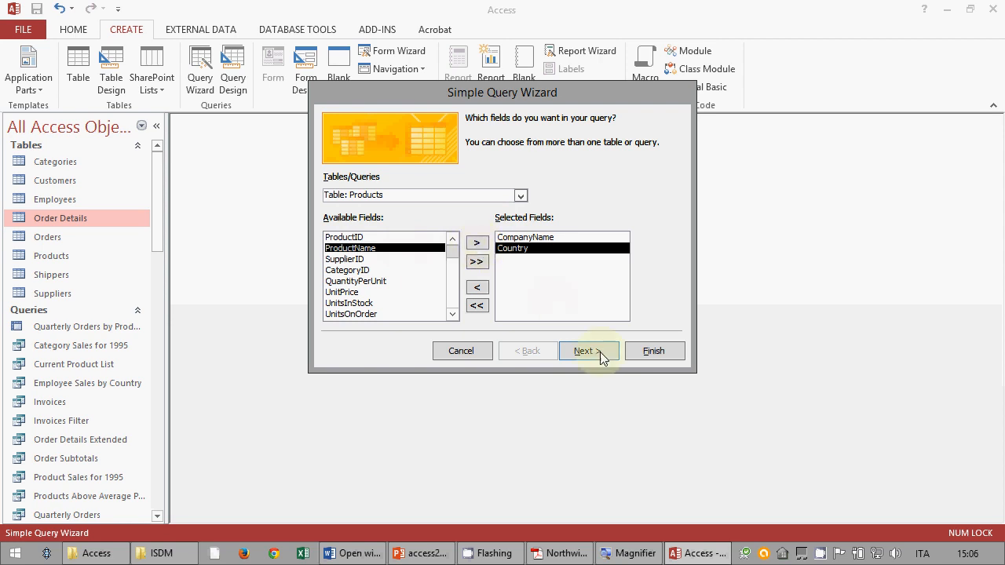
click(477, 244)
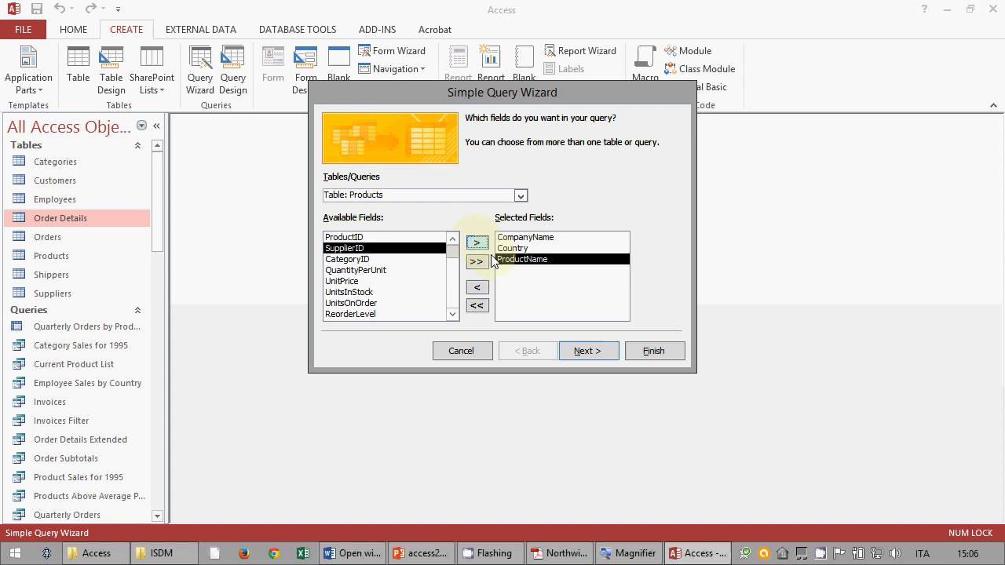
- Title the query query3 and finish the wizard, opening the query to view its information
click(594, 355)
click(595, 354)
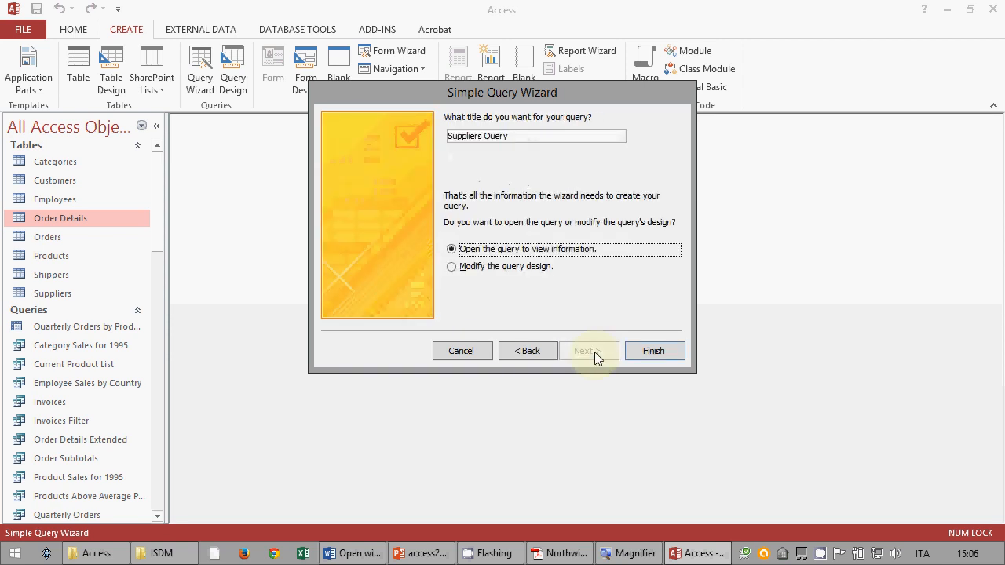
drag(518, 134, 403, 133)
text(query3)
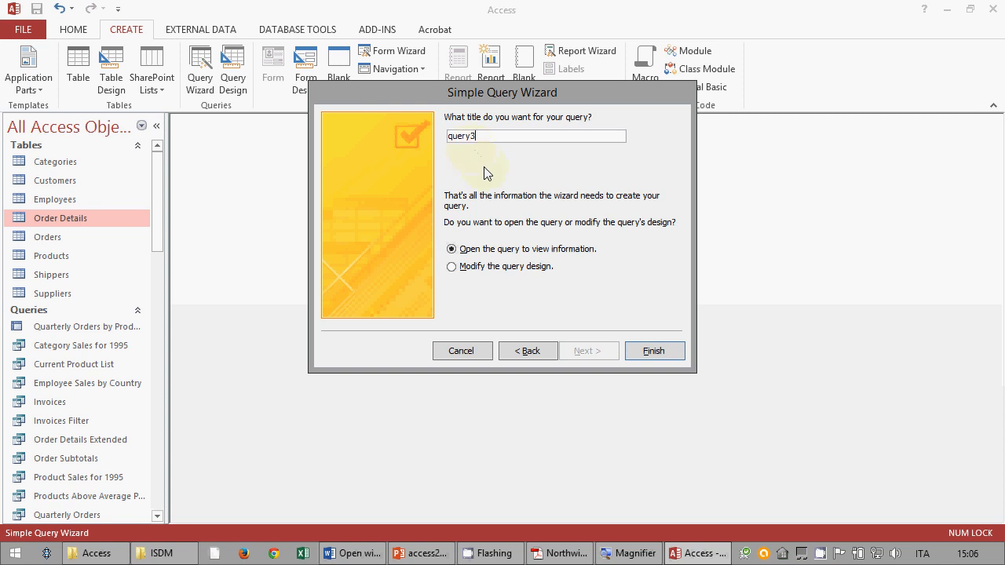
click(652, 352)
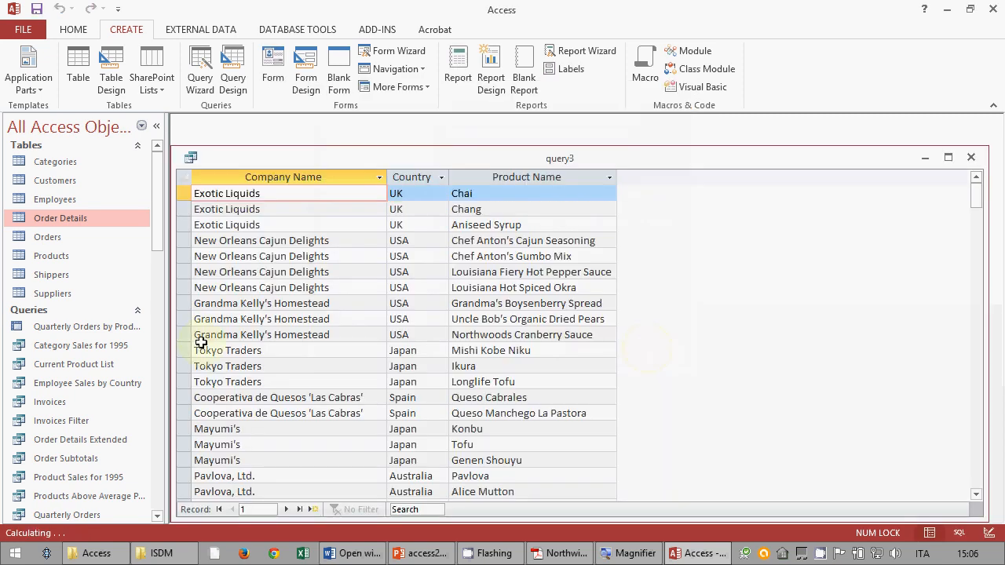
- Locate and select query3 in the list of queries, and reposition its datasheet window
drag(157, 233, 164, 300)
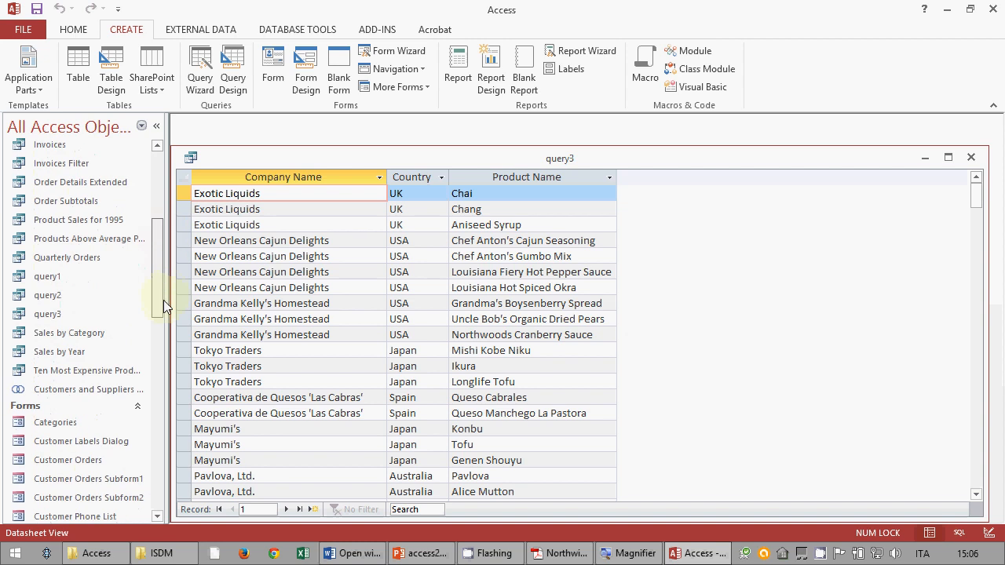
right_click(41, 315)
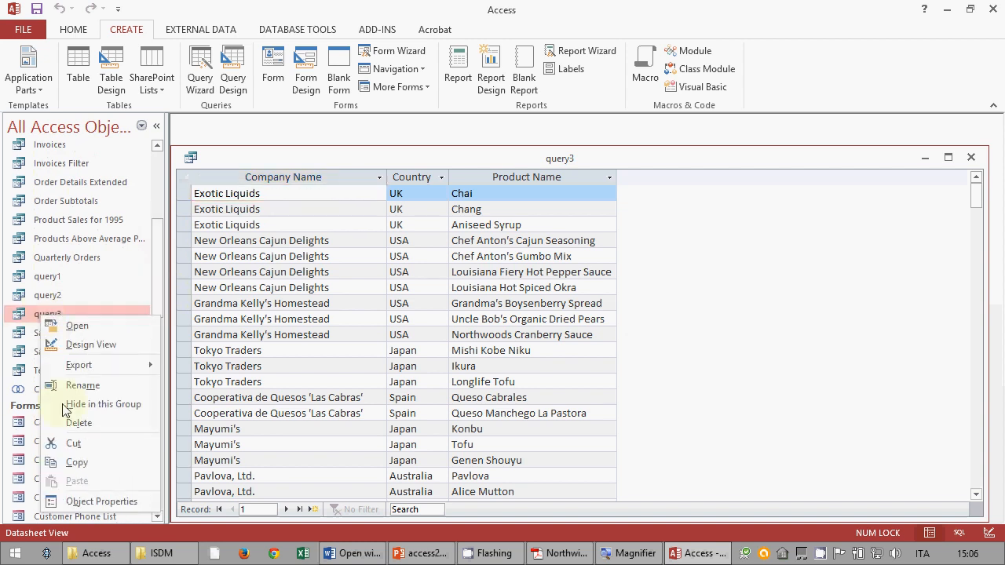
key(Escape)
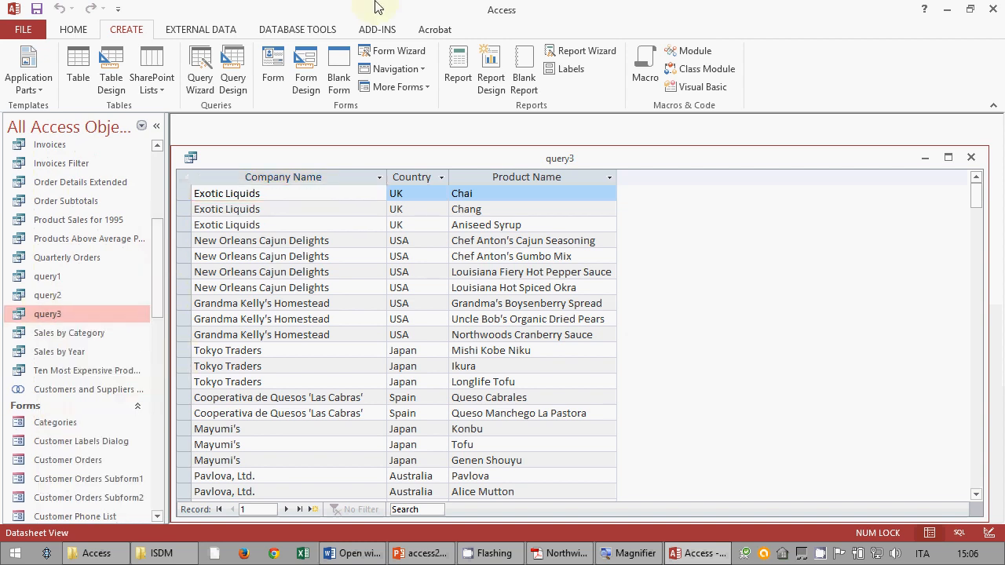
drag(529, 161, 551, 151)
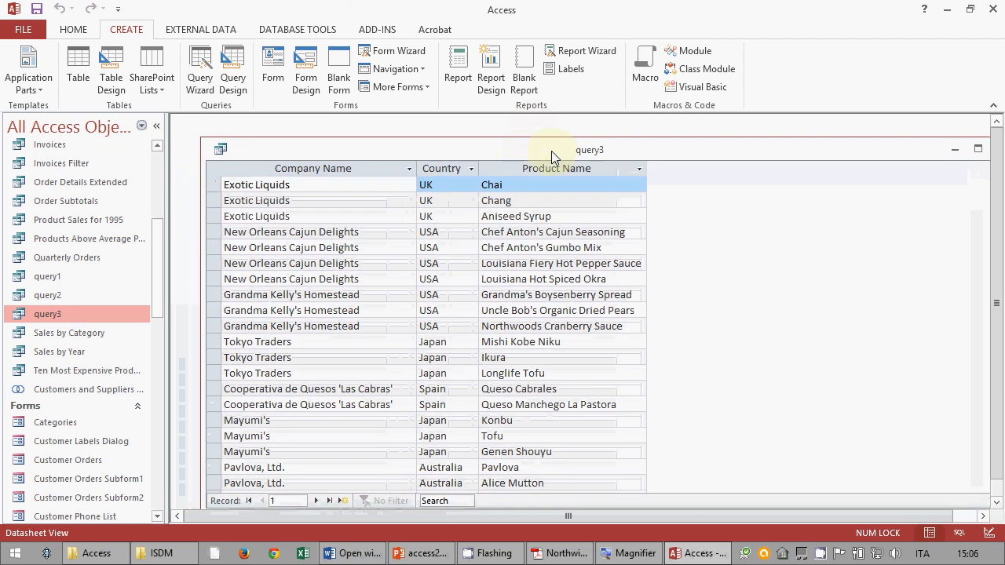
- Open query3 in design view and widen the Country column of the design grid, keeping the field shown
click(73, 29)
click(24, 72)
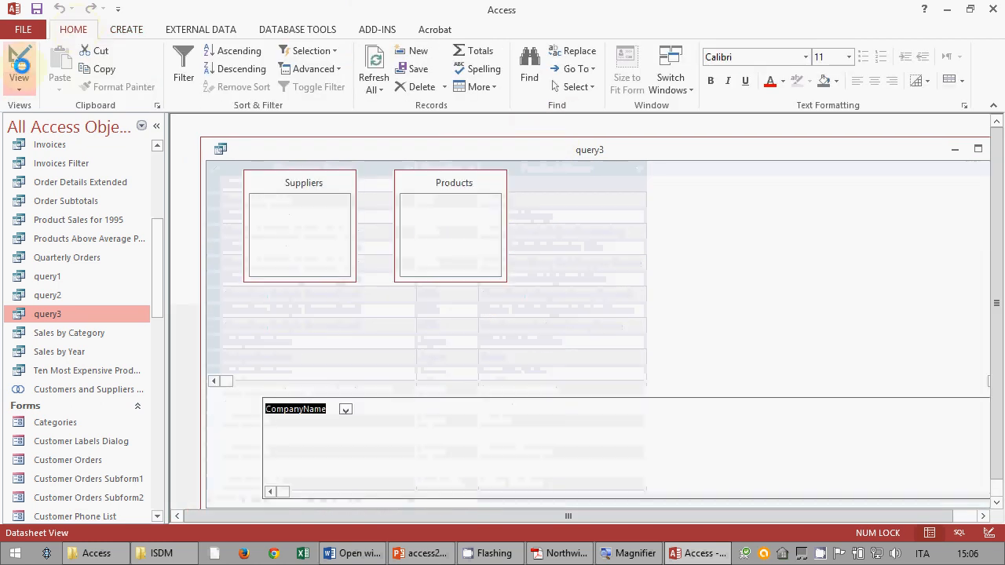
click(397, 445)
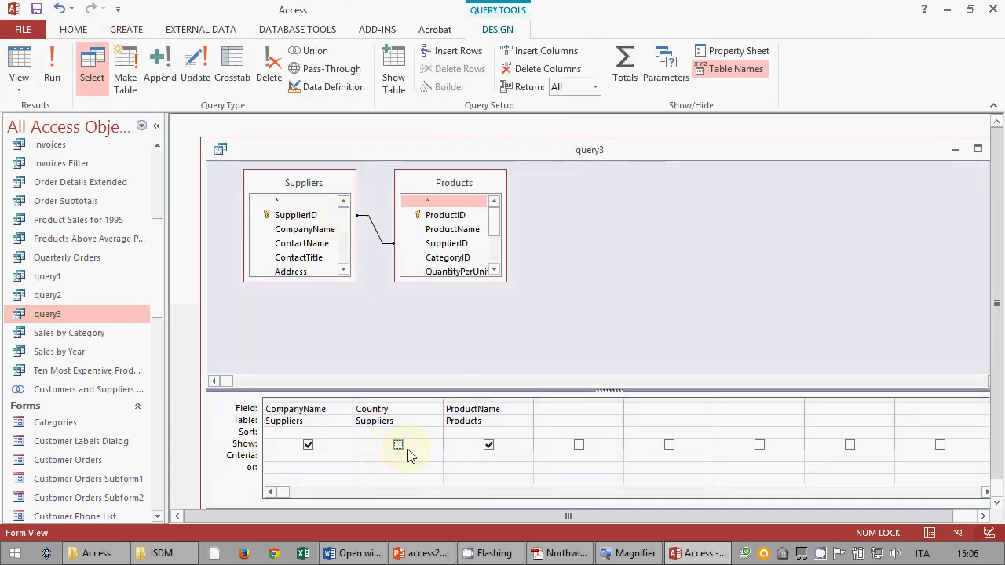
drag(443, 400, 514, 400)
click(433, 445)
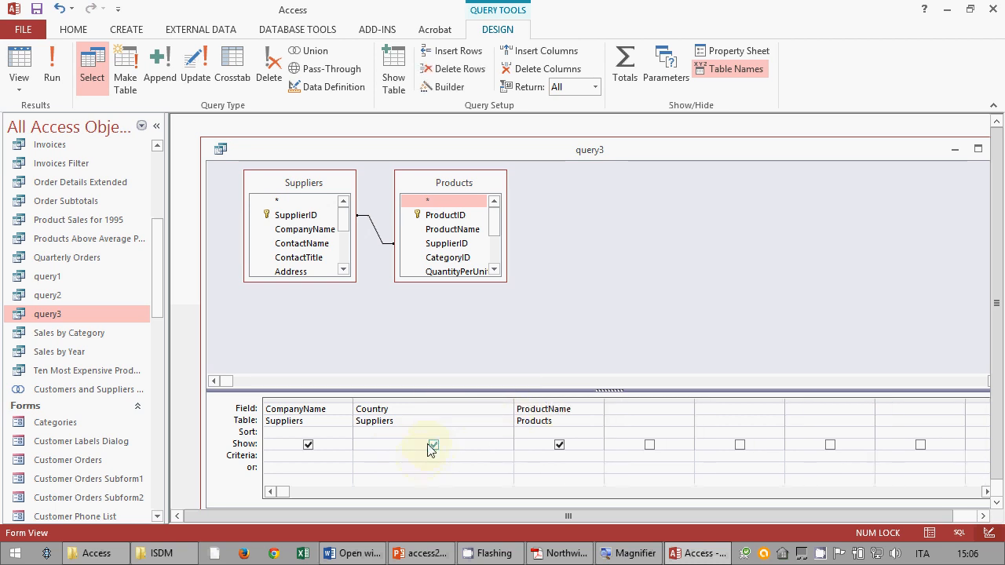
- Set the Country criteria to Italy or Germany and run query3
key(Down)
text(Italy o)
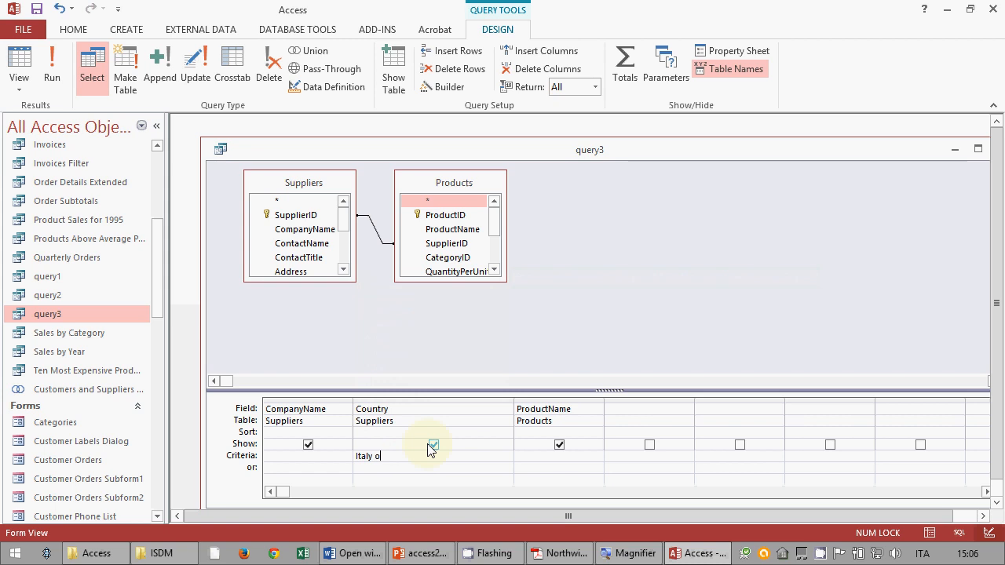
text(r Germany)
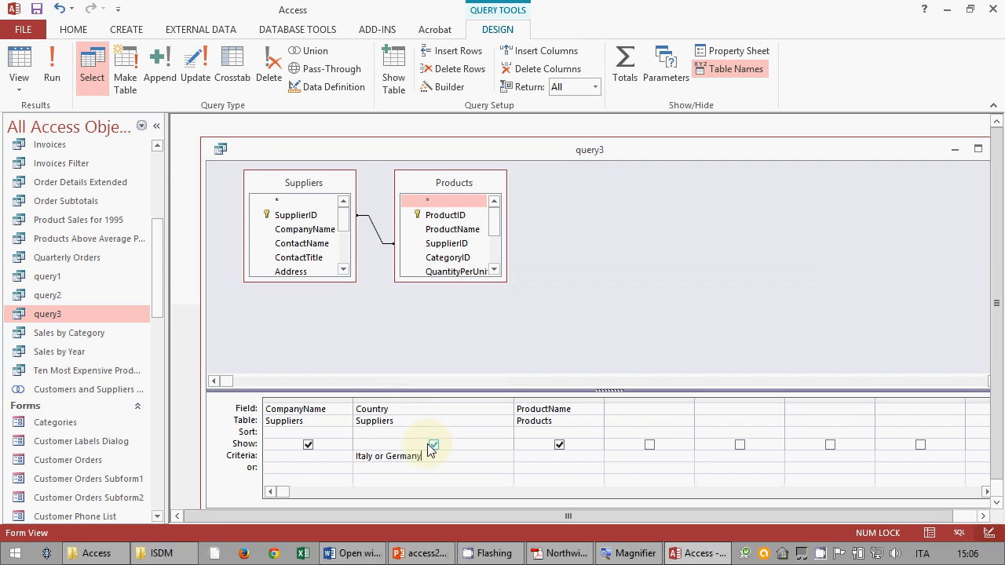
click(444, 469)
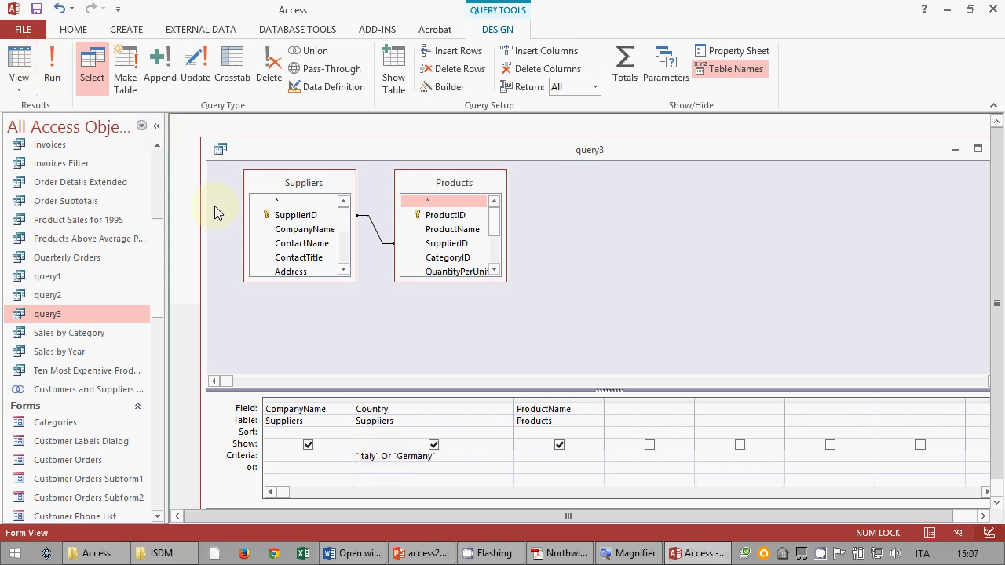
click(48, 52)
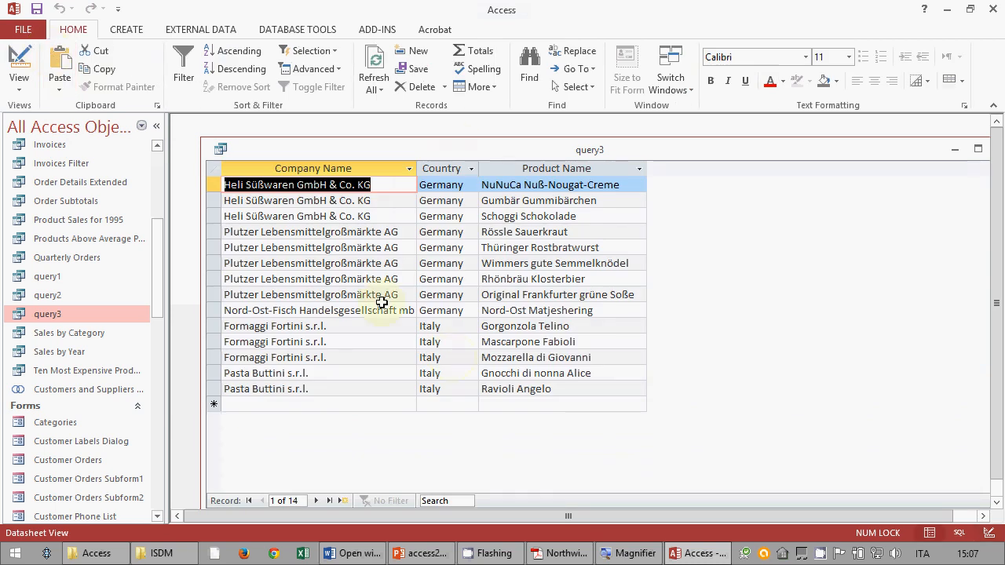
- Return query3 to design view and split the Country criteria into Italy on the criteria row and Germany on the or row
click(34, 67)
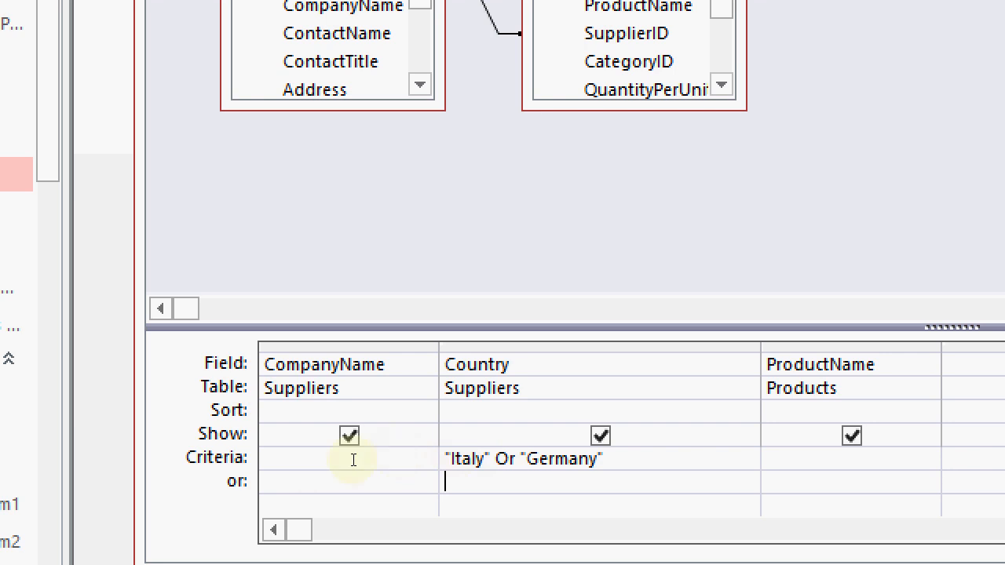
text(ITaluy)
click(538, 459)
drag(604, 459, 333, 460)
text(Italyu)
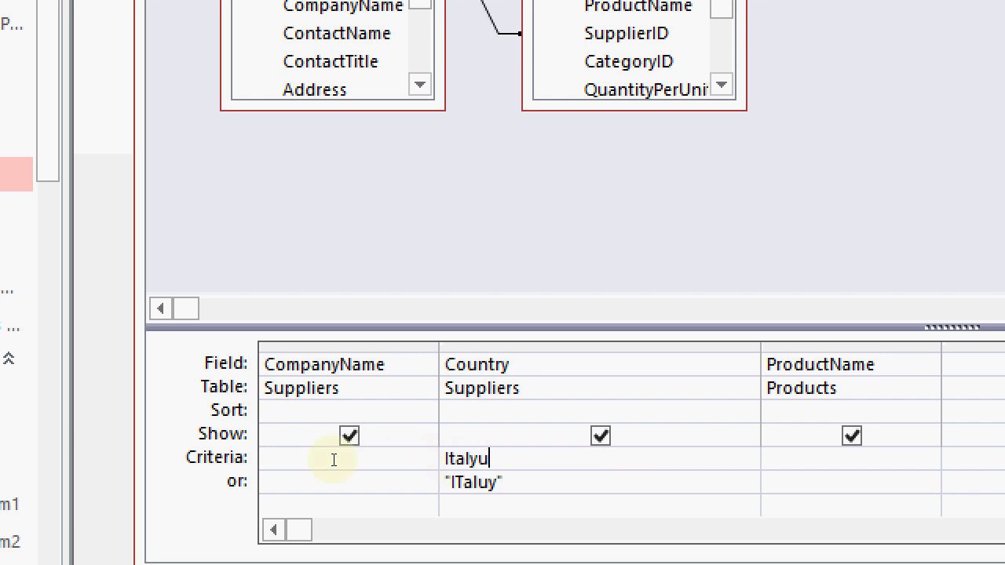
key(BackSpace)
key(Down)
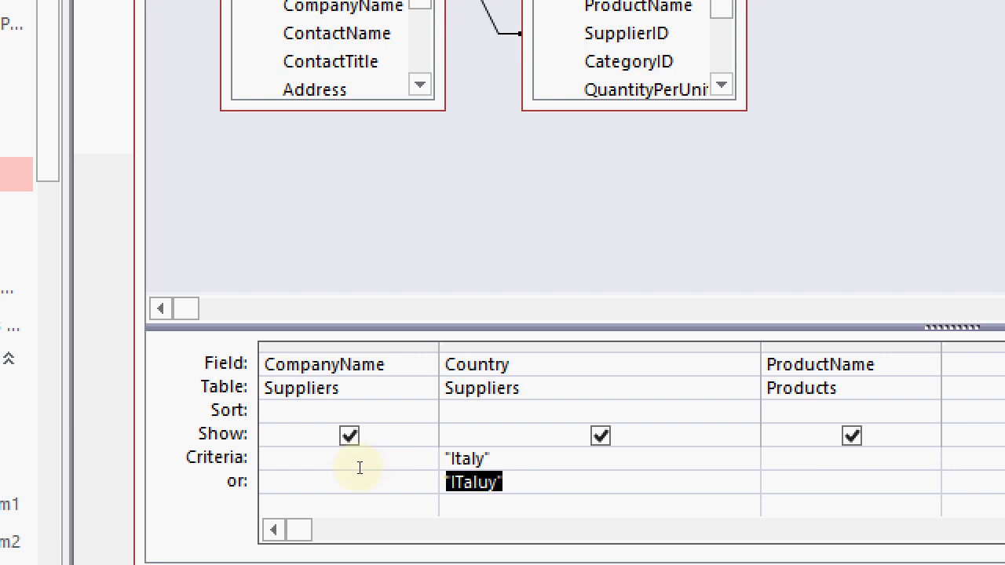
text(Germany)
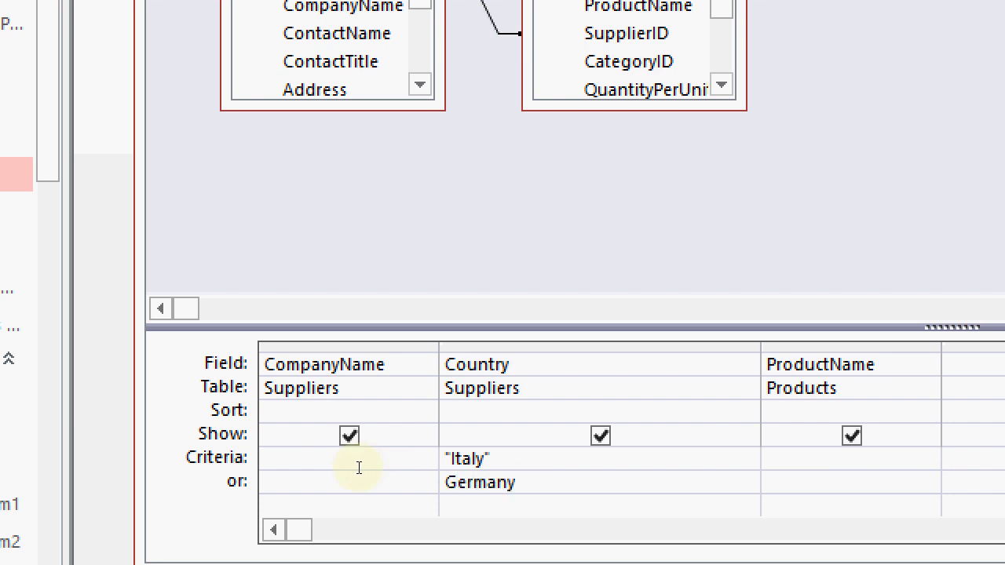
key(Up)
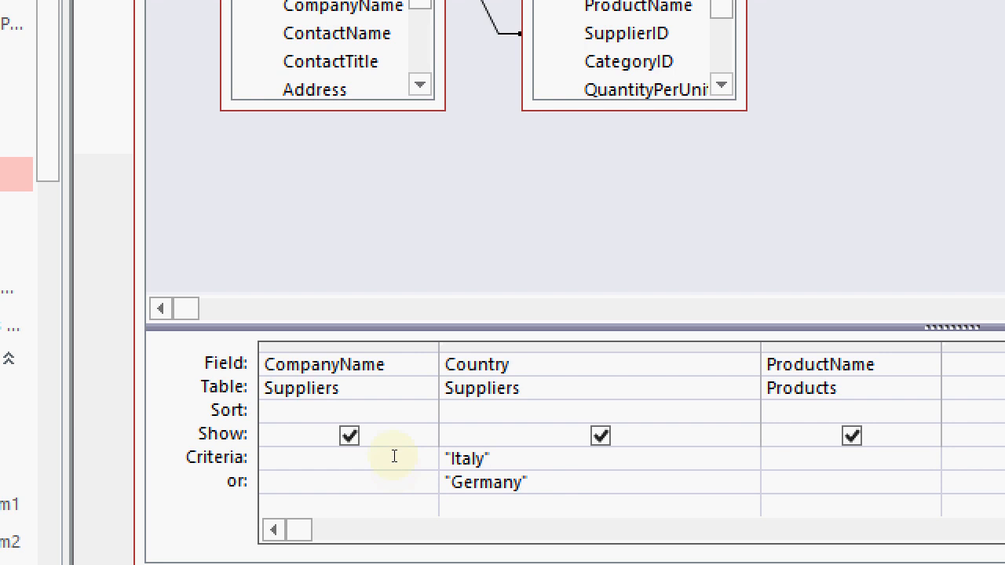
- Combine the Country criteria as "Italy" Or "Germany" on the criteria row, clearing Germany from the or row, and rerun query3
text(or Germany)
key(Tab)
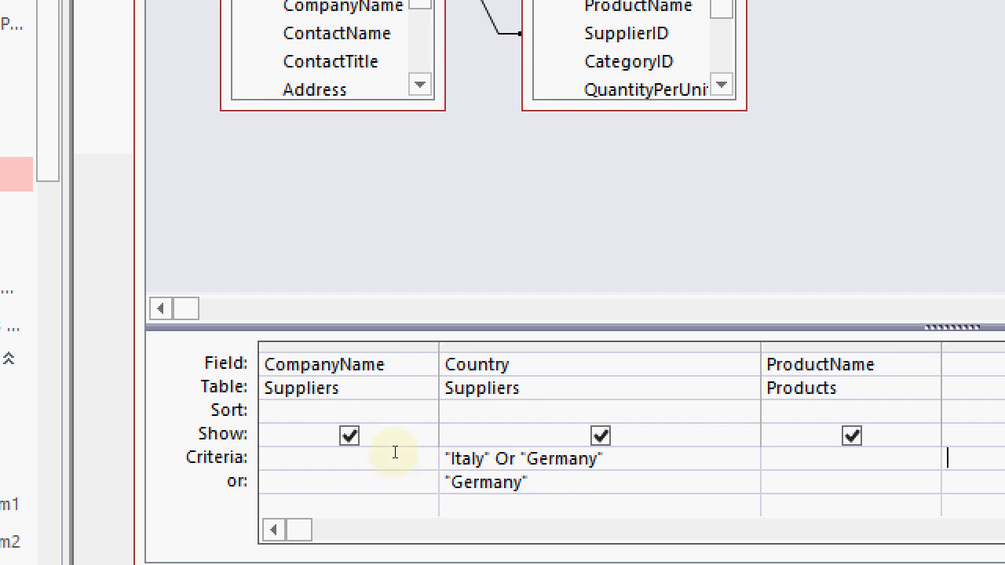
key(Left)
key(Left)
key(Down)
key(shift+Left)
key(shift+Left)
key(shift+Left)
key(shift+Left)
key(shift+Left)
key(shift+Left)
key(shift+Left)
key(shift+Left)
key(shift+Left)
key(Delete)
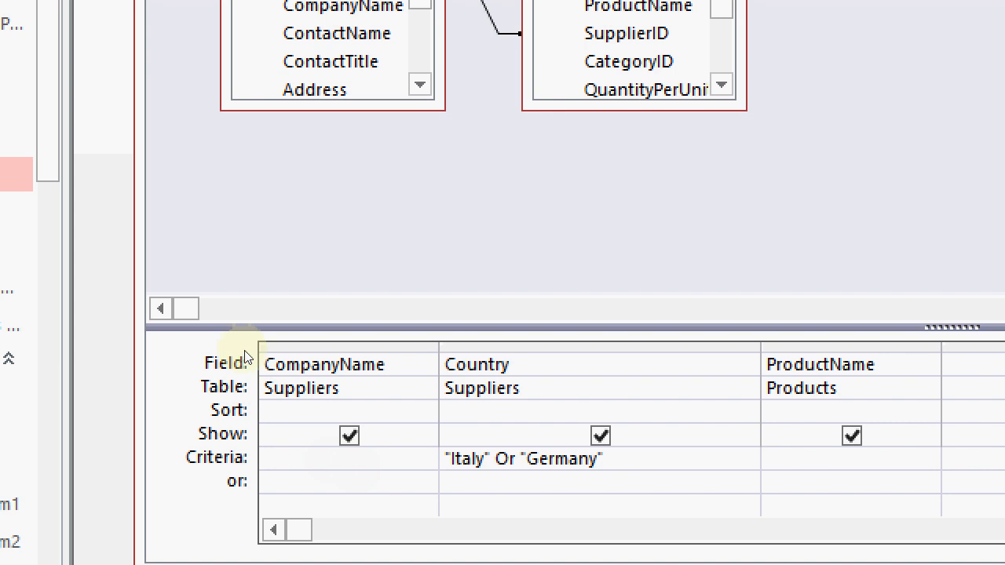
key(super+minus)
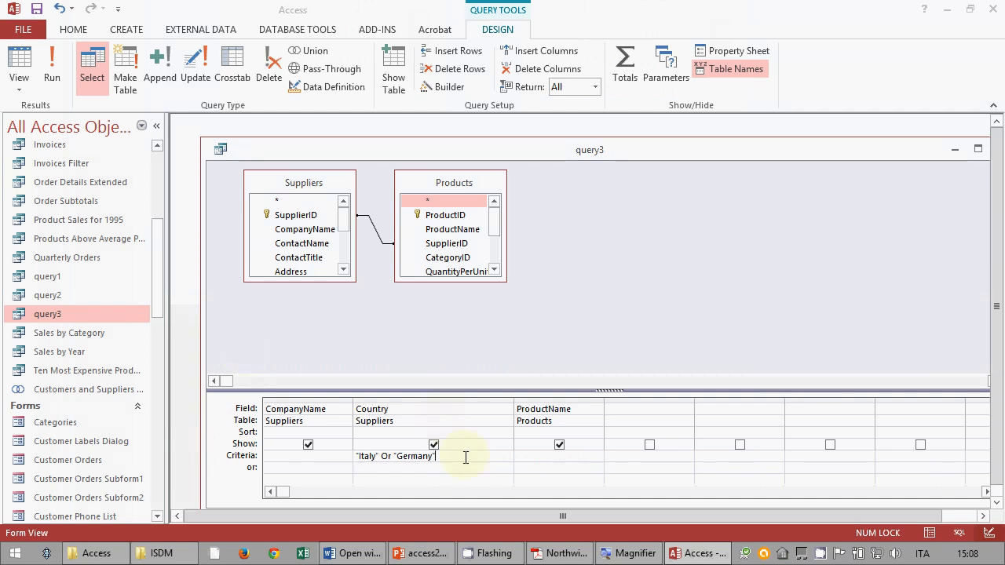
click(52, 68)
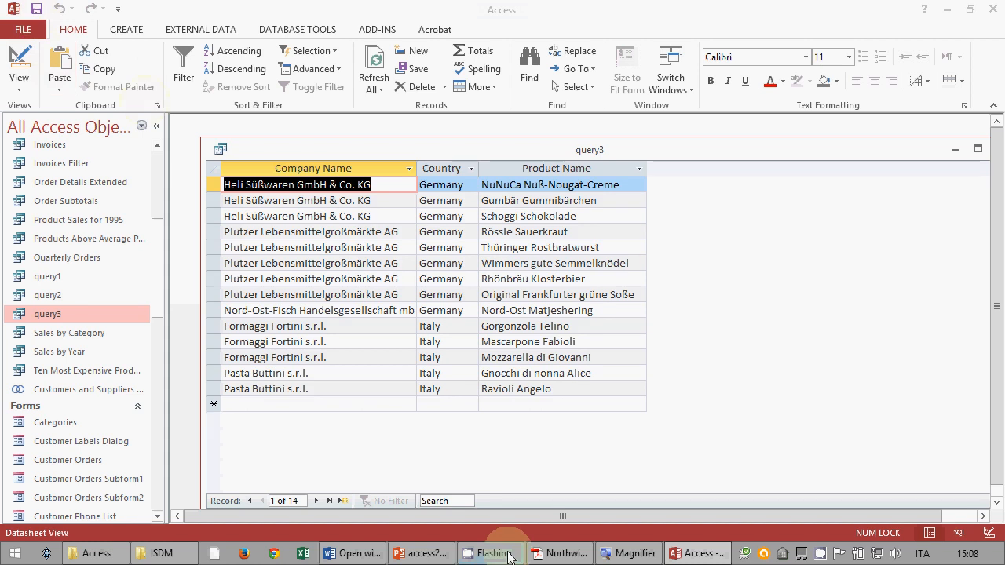
- Switch to the Word exercise document and insert two blank lines after the exercise on employees hired before 1/1/1994
click(352, 553)
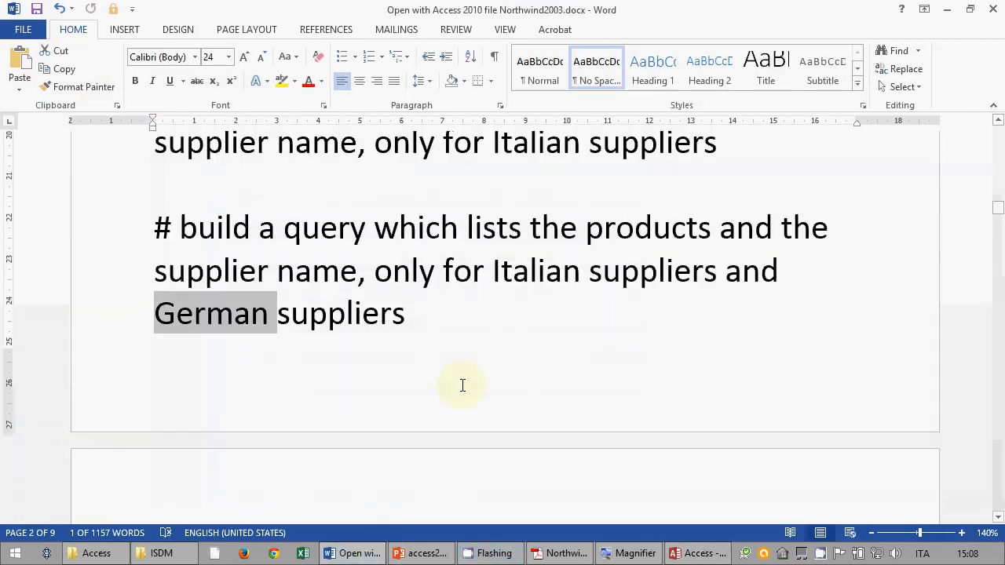
scroll(459, 380, down, 3)
scroll(459, 381, down, 2)
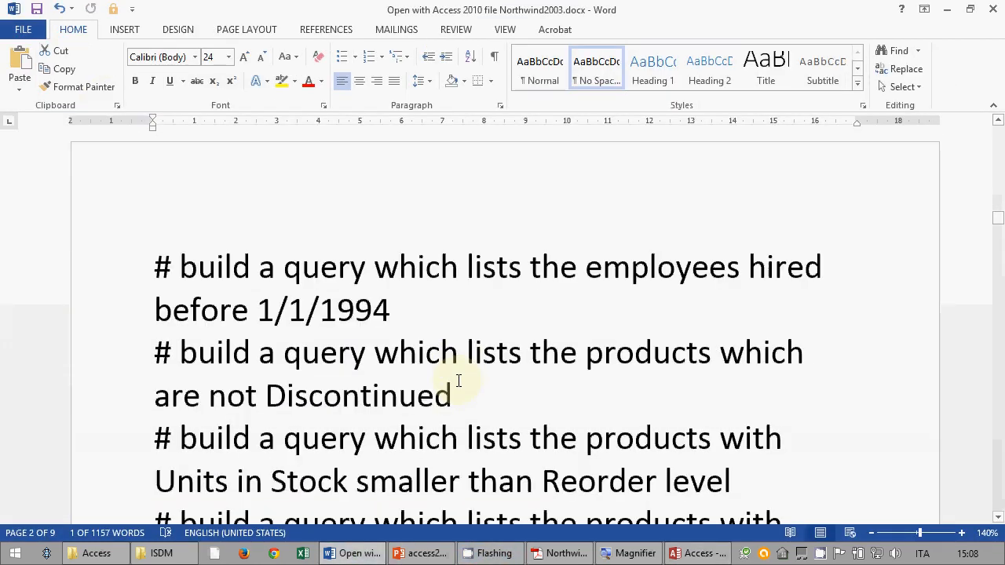
click(453, 321)
key(Return)
key(Return)
key(Up)
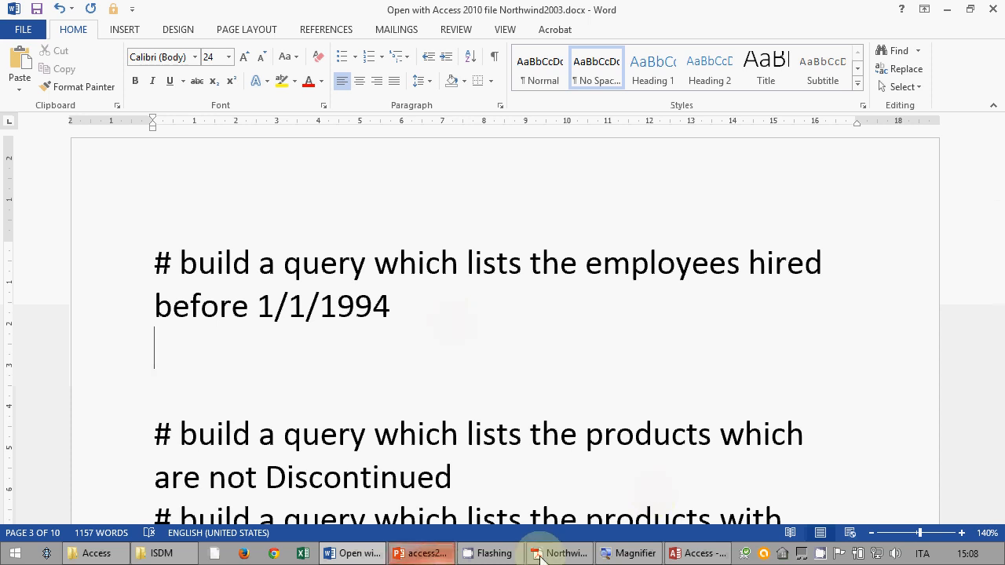
- Switch back to Access and close query3, checking the employees exercise in Word once more
click(697, 556)
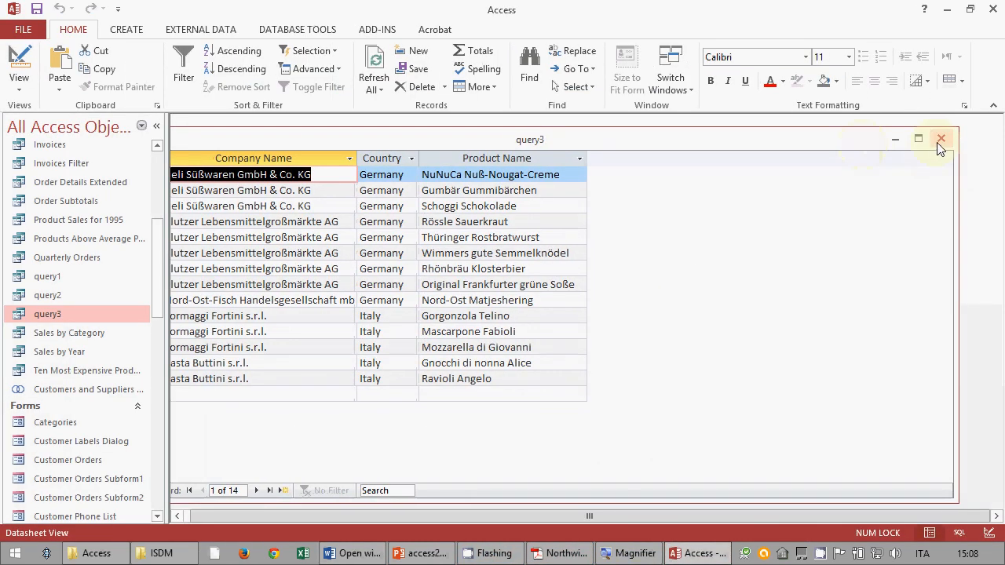
click(941, 148)
click(127, 30)
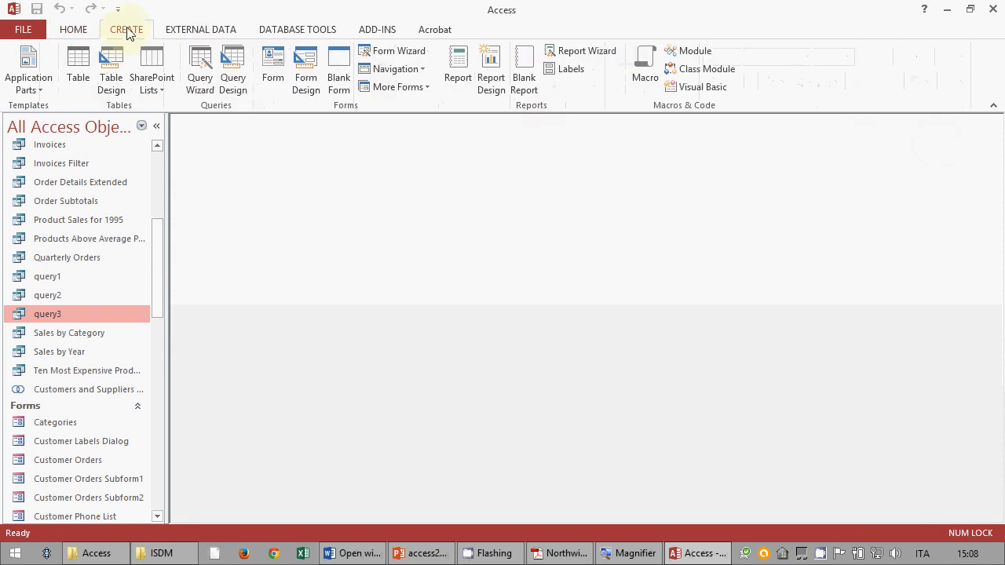
click(350, 553)
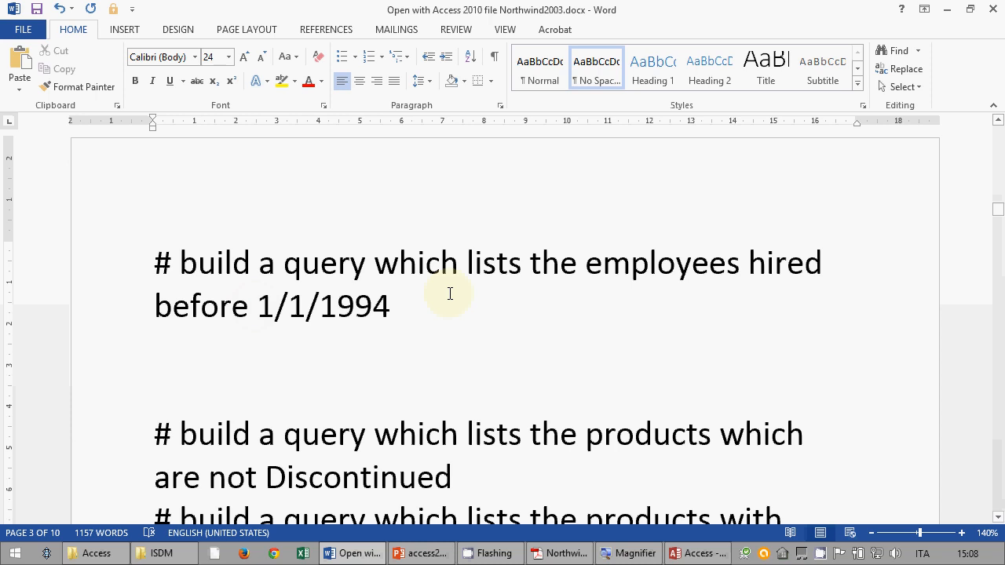
click(353, 553)
- Start a new query with the Simple Query Wizard, using the Employees table as its source
click(201, 83)
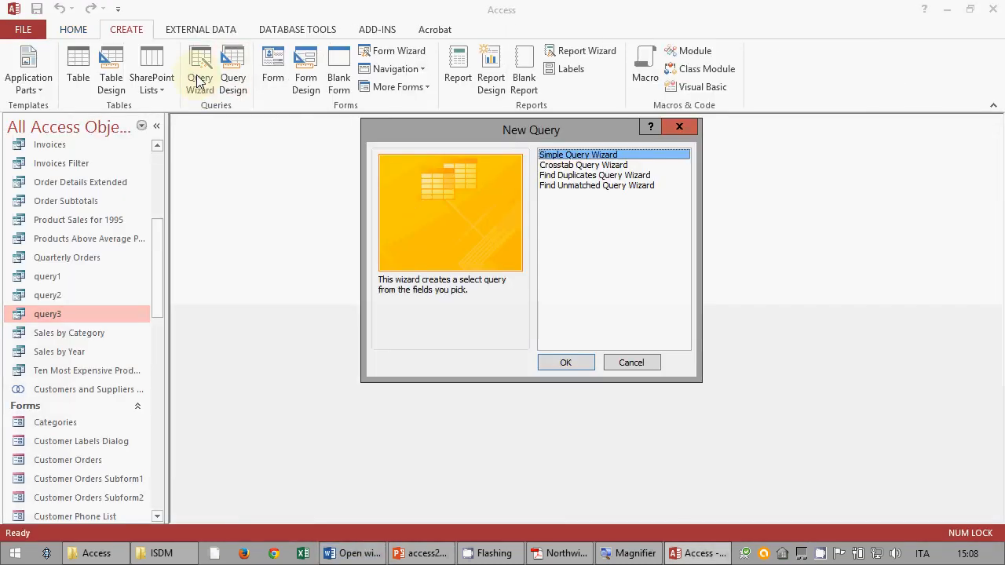
click(558, 362)
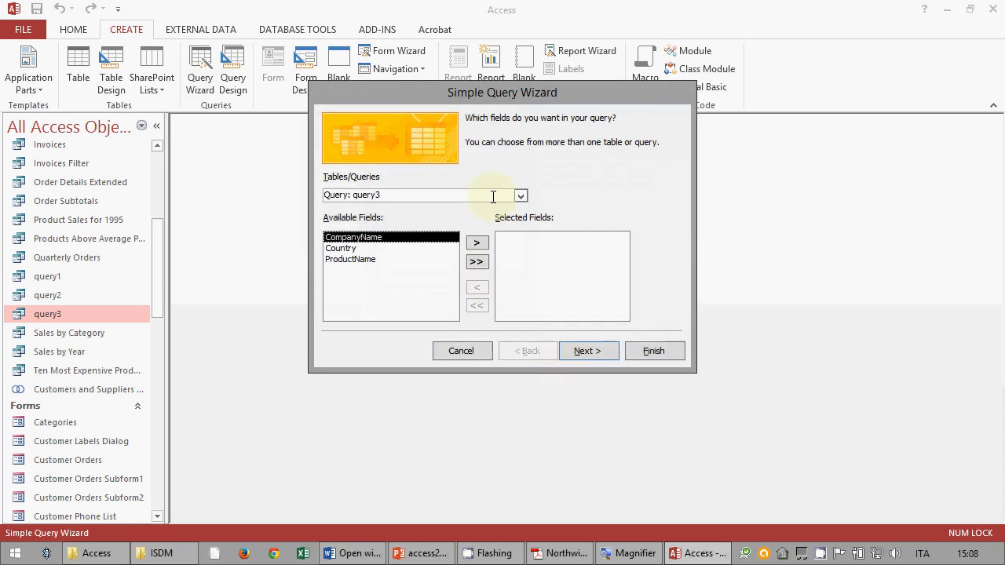
click(518, 196)
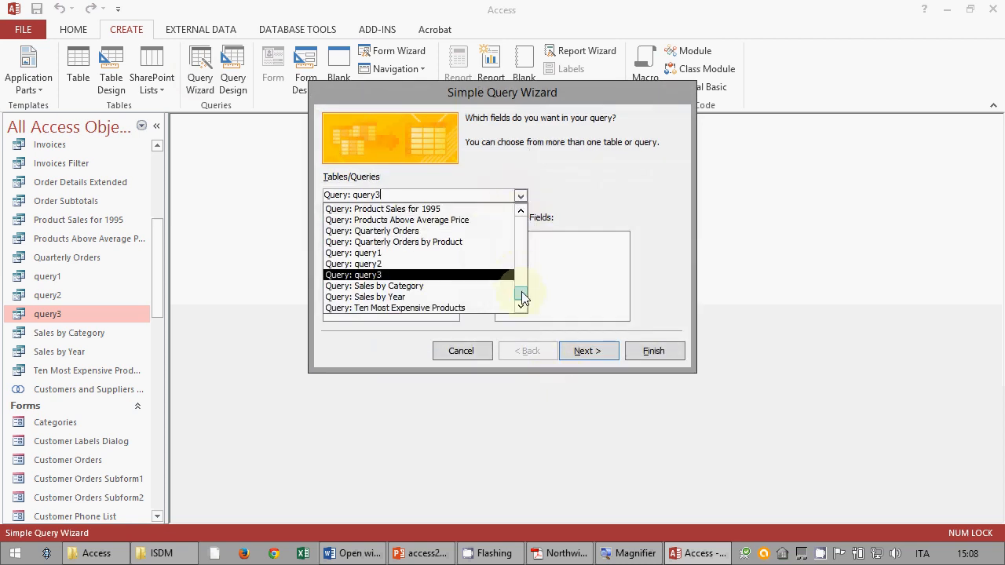
drag(521, 291, 522, 225)
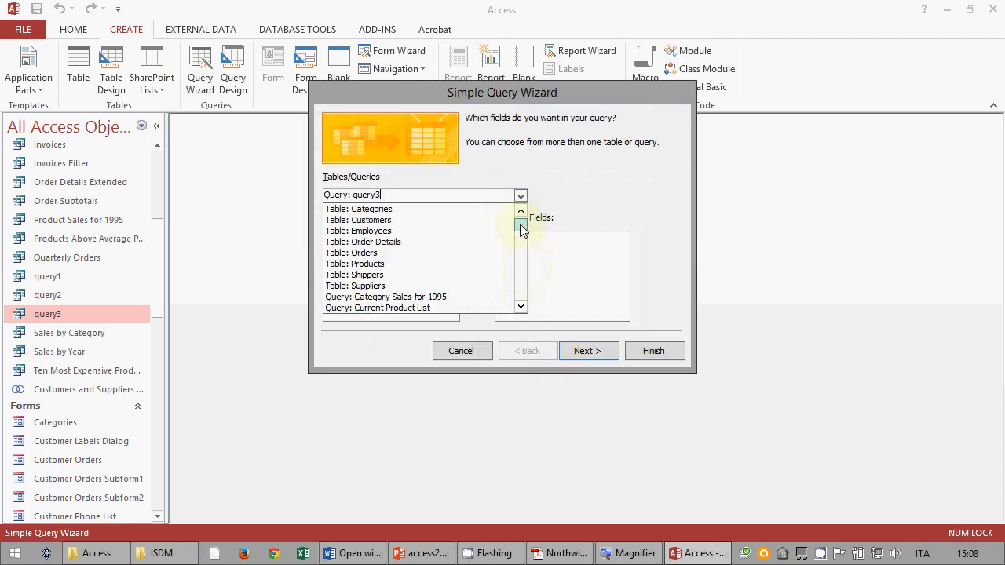
click(466, 231)
- Add the LastName, FirstName and HireDate fields from the Employees table to the selected fields
click(439, 248)
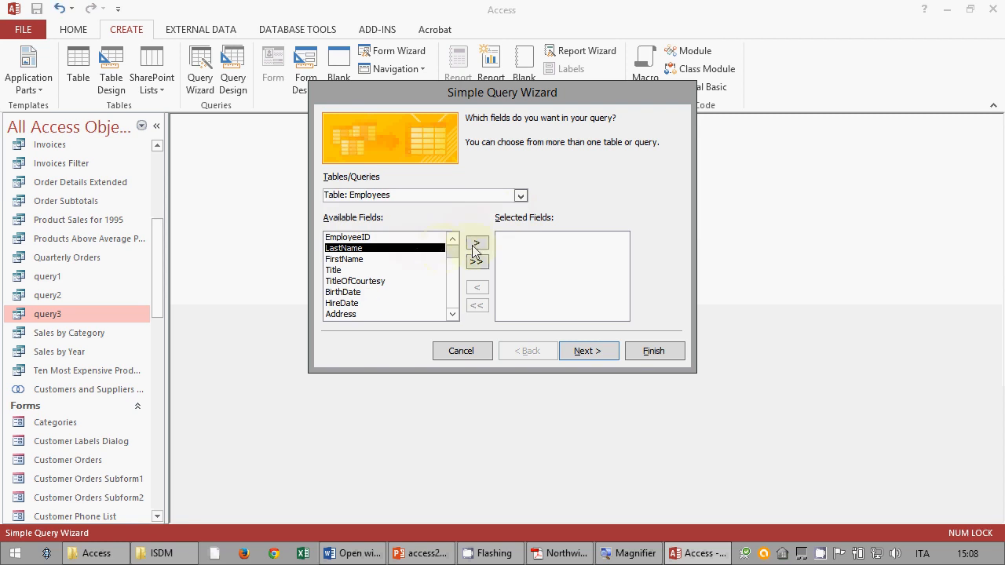
double_click(475, 244)
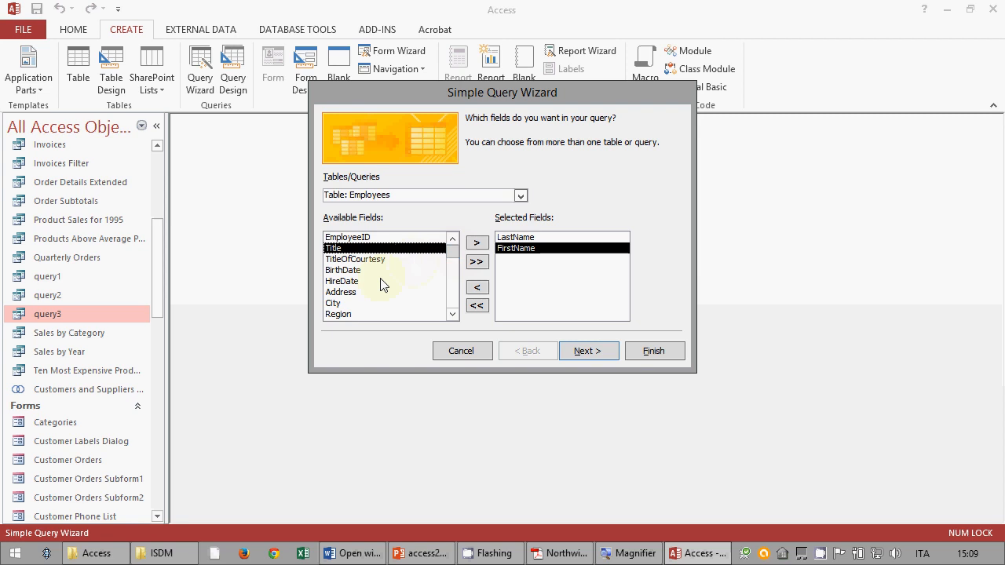
click(381, 281)
click(480, 244)
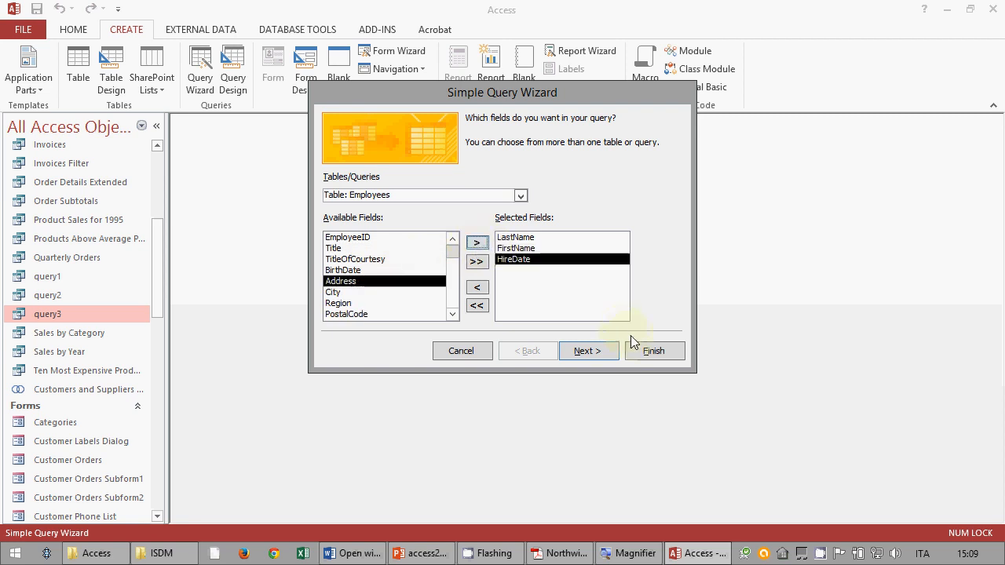
- Title the query query4 and finish the wizard, opening the query to view its information
click(610, 351)
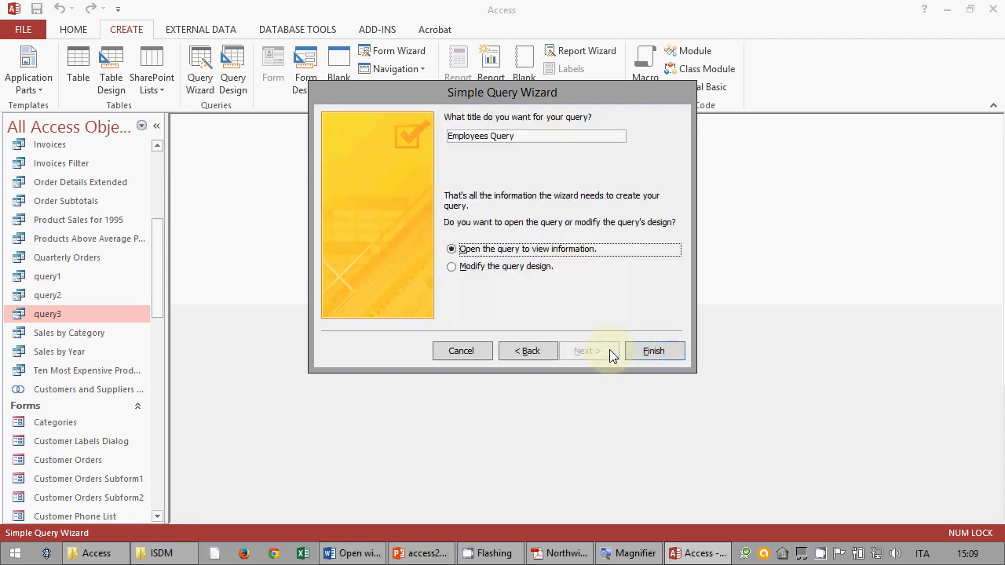
drag(521, 136, 400, 134)
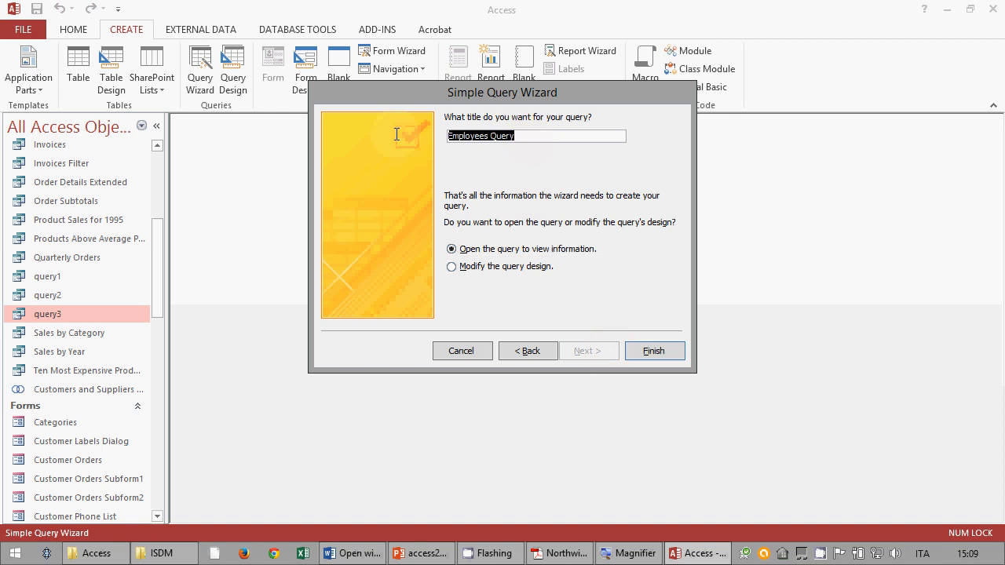
text(query4)
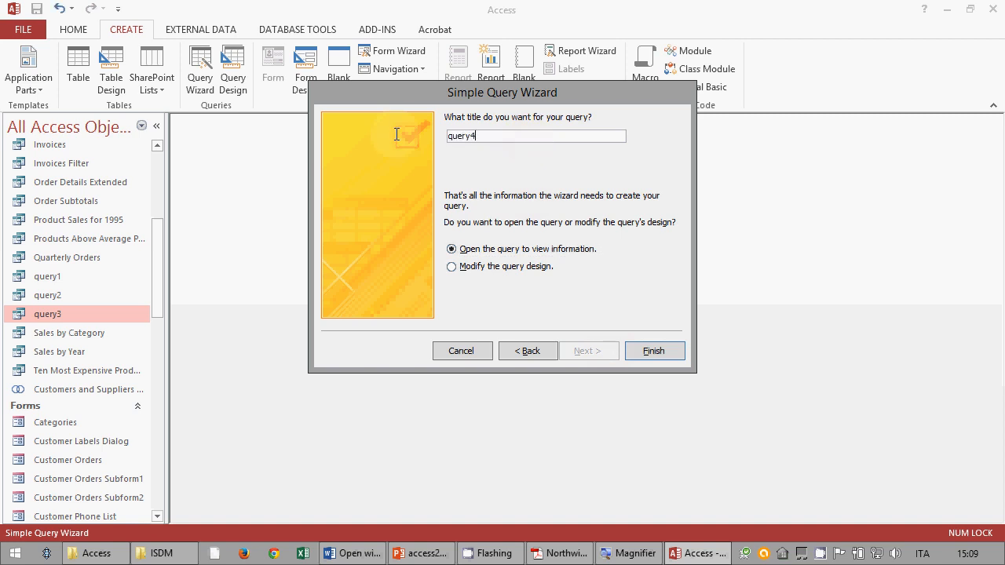
click(652, 351)
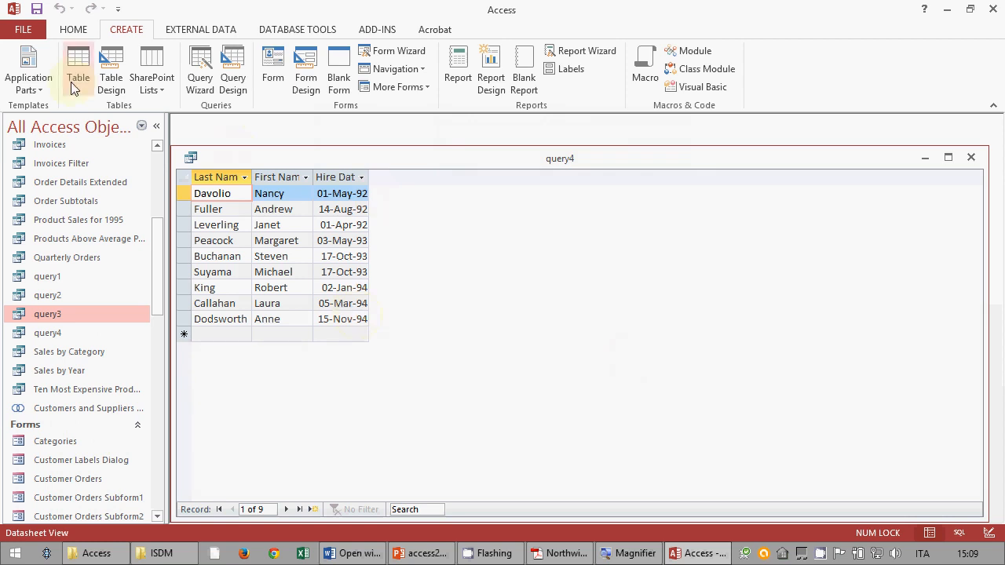
- Open query4 in design view and switch to Word to check the hire date condition in the exercise text
click(73, 30)
click(30, 63)
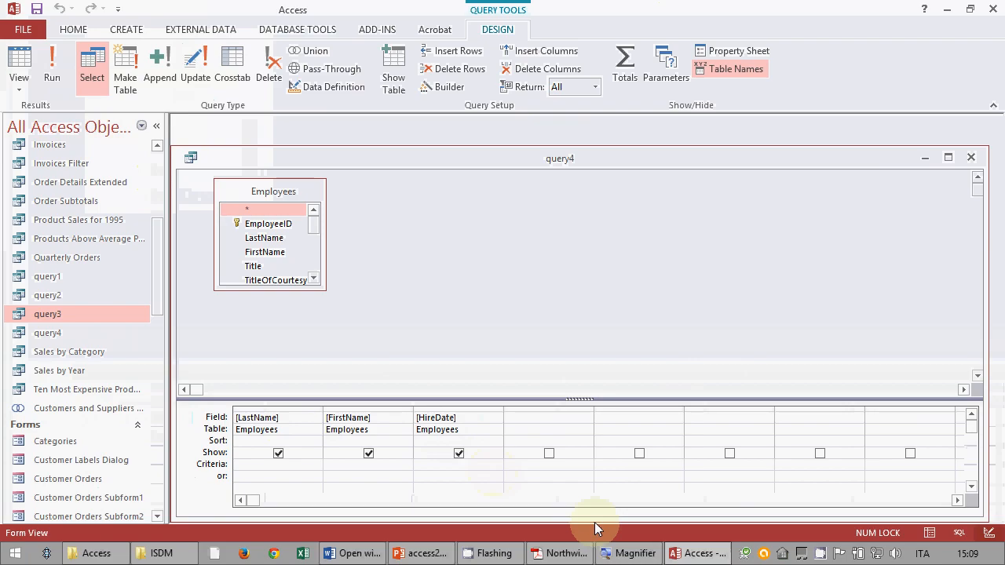
click(361, 554)
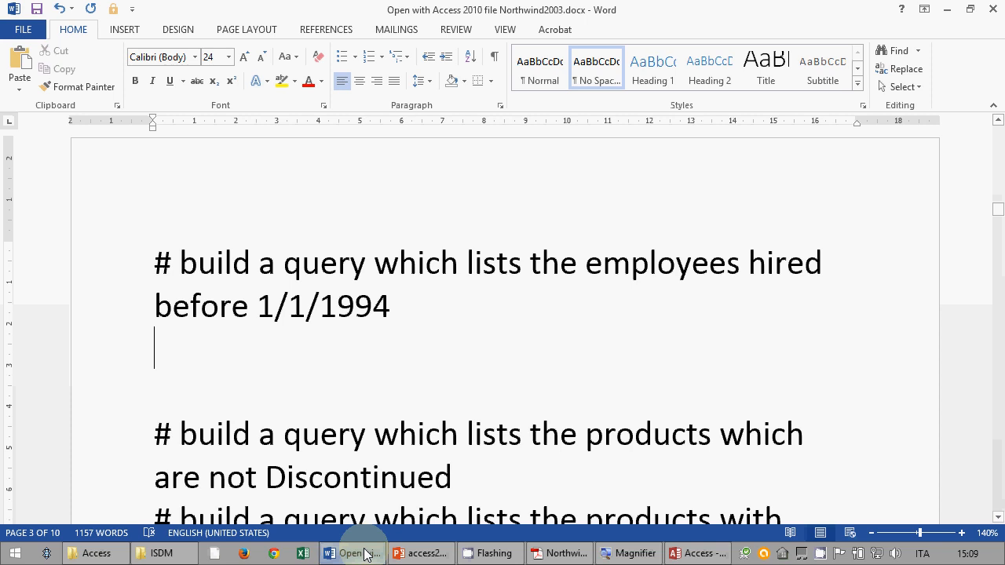
- Switch back to Access and set the HireDate criterion in query4 to < 1/1/1994
click(364, 554)
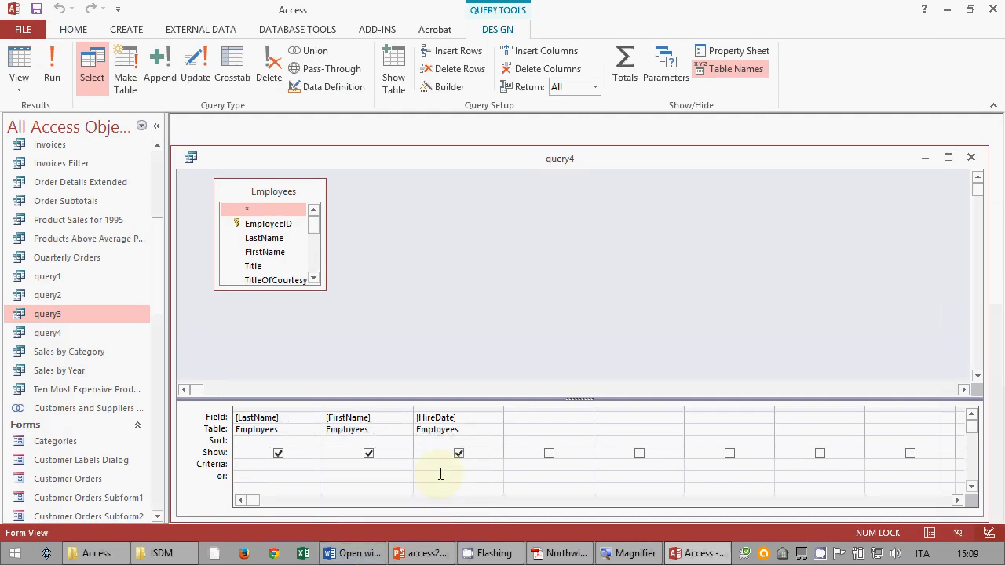
key(super+plus)
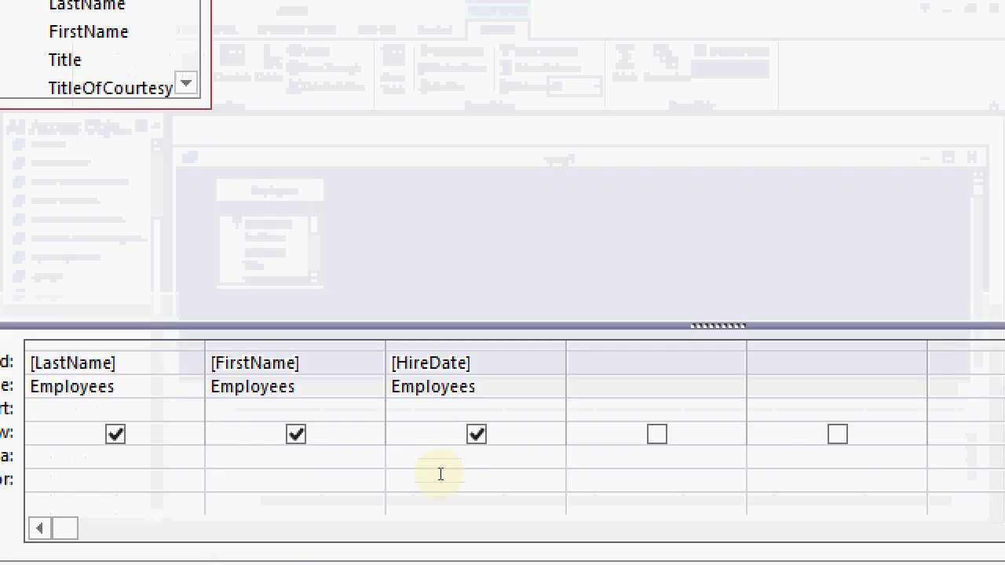
text(< 1/1/)
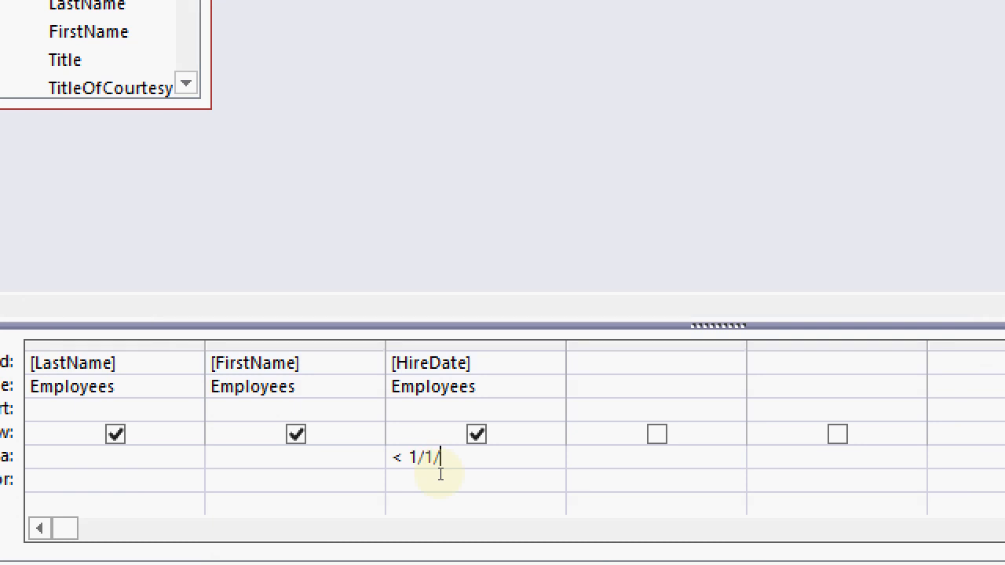
text(1994)
key(Tab)
- Examine the # date delimiters in the HireDate criterion, and view query4's results before returning to design view
click(405, 457)
key(shift+Right)
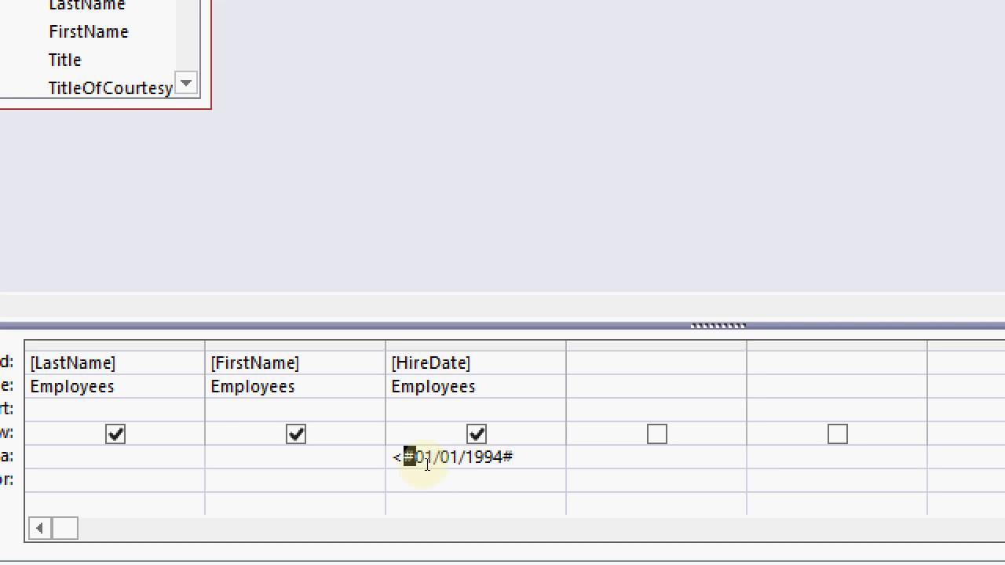
key(End)
key(shift+Left)
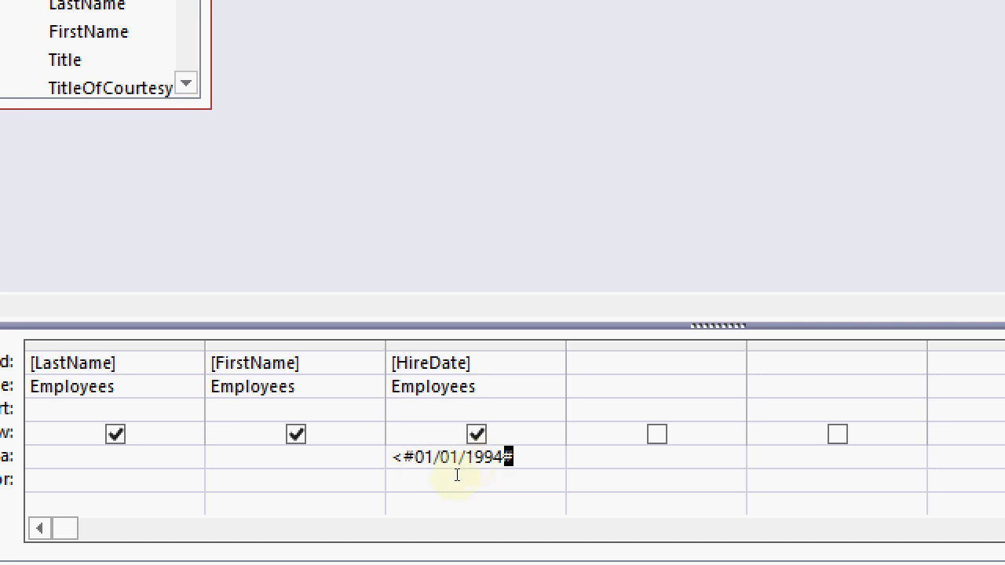
key(End)
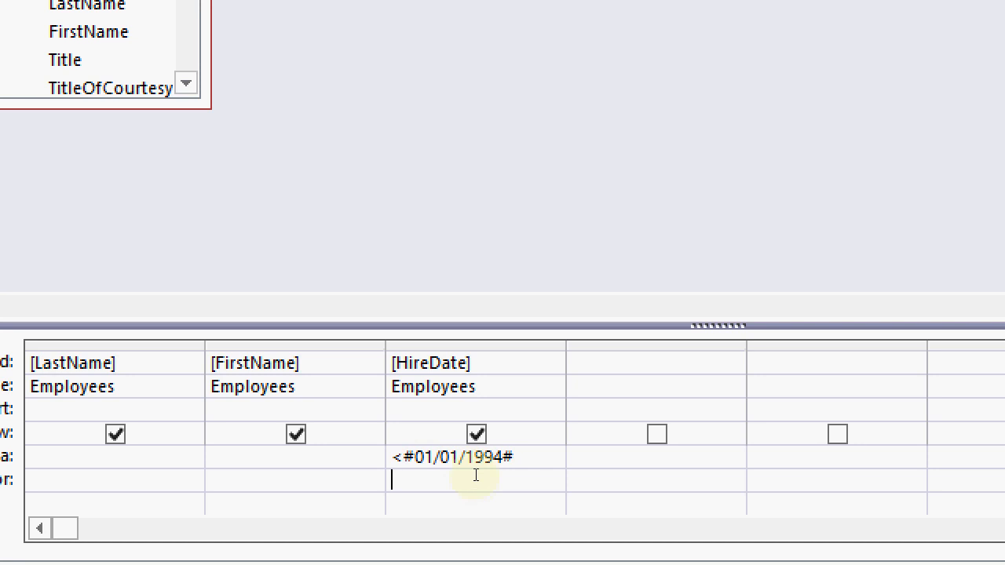
click(44, 66)
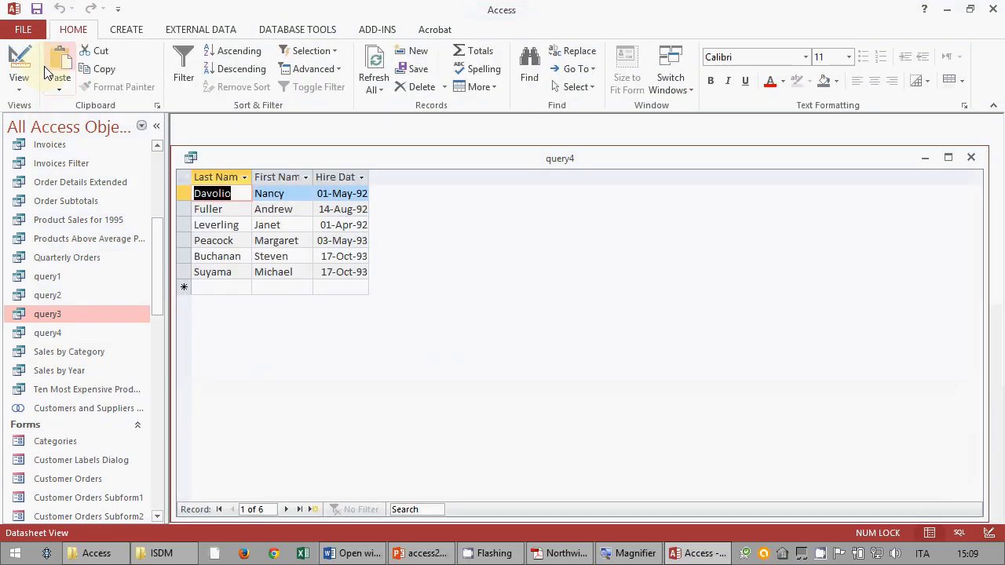
click(19, 65)
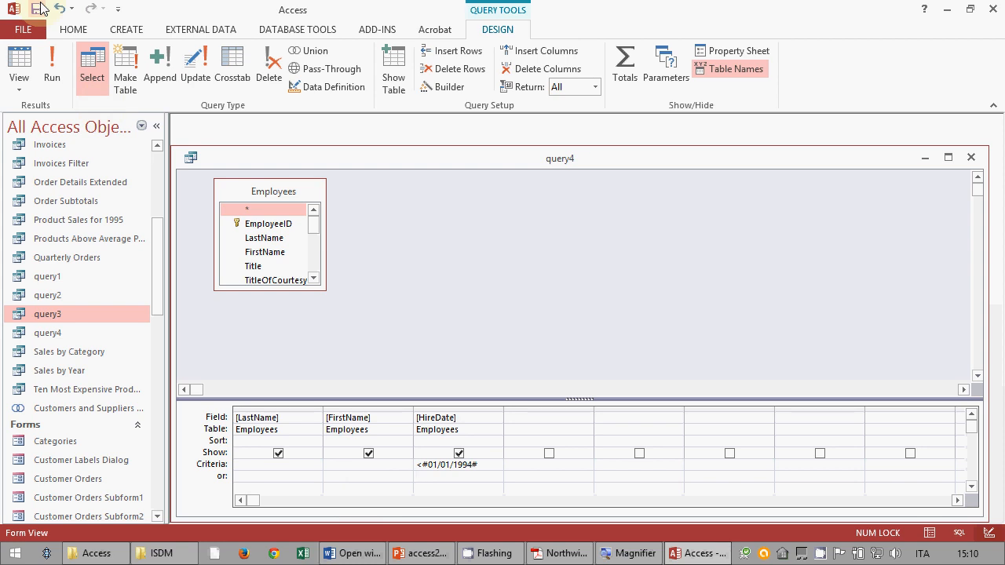
- Switch to Word and insert three line breaks after the exercise about products which are not Discontinued
mouse_move(650, 554)
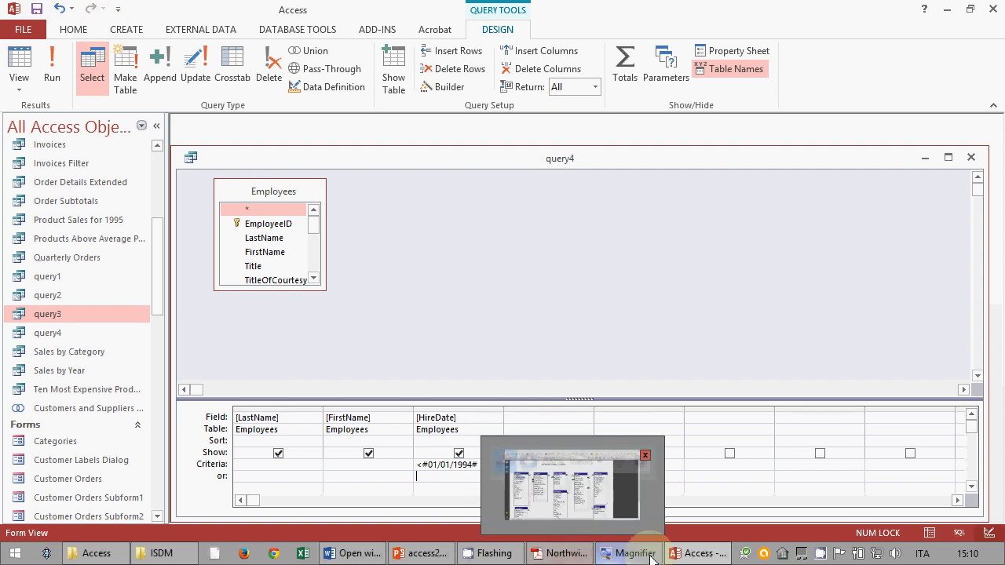
click(383, 554)
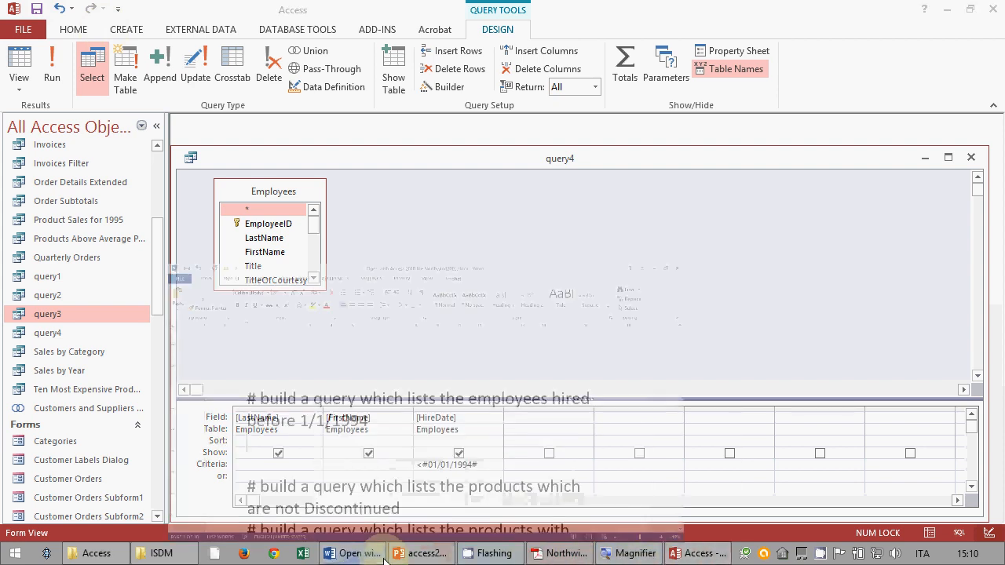
scroll(448, 365, down, 2)
click(499, 357)
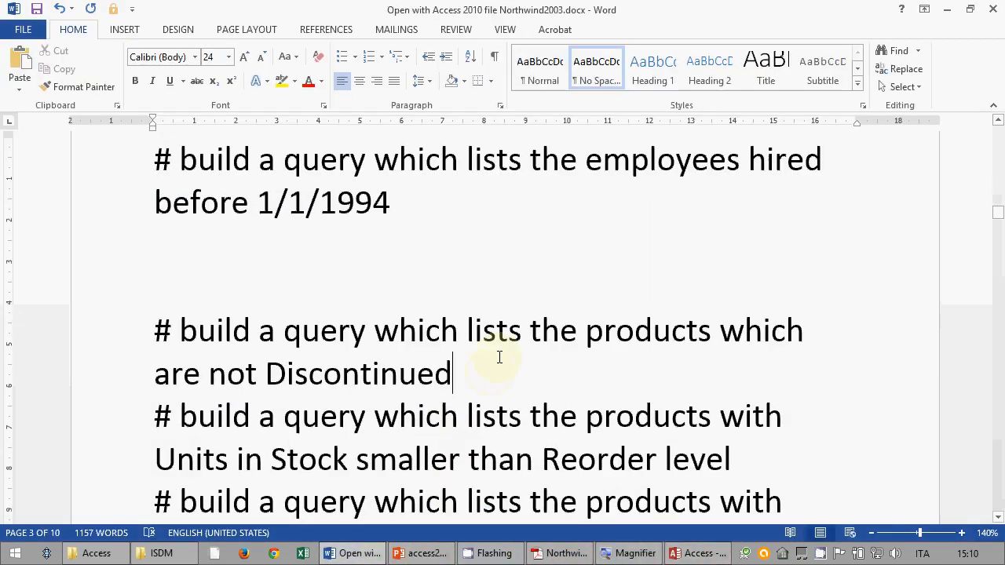
key(Return)
key(Return)
key(Return)
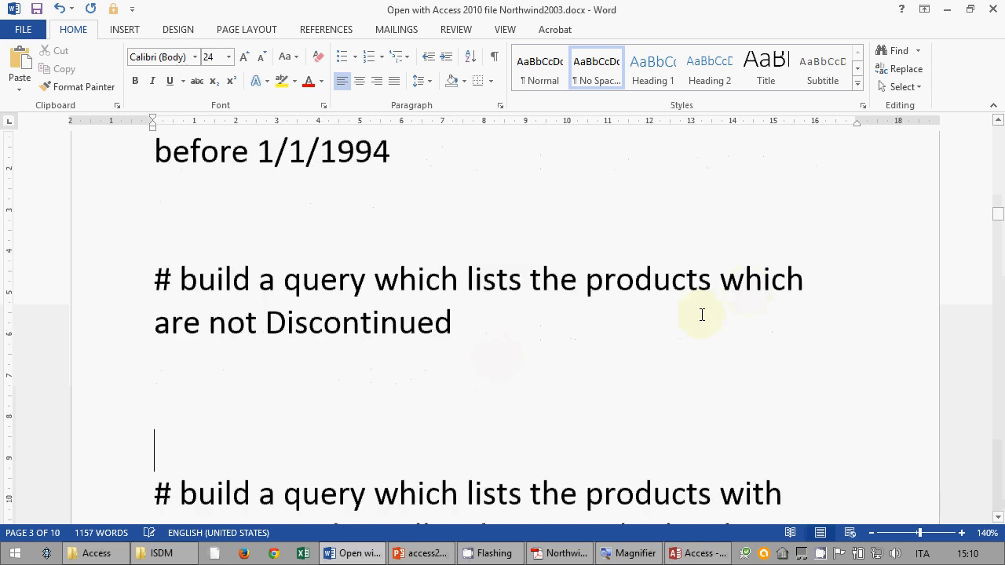
scroll(666, 309, down, 1)
scroll(661, 306, up, 1)
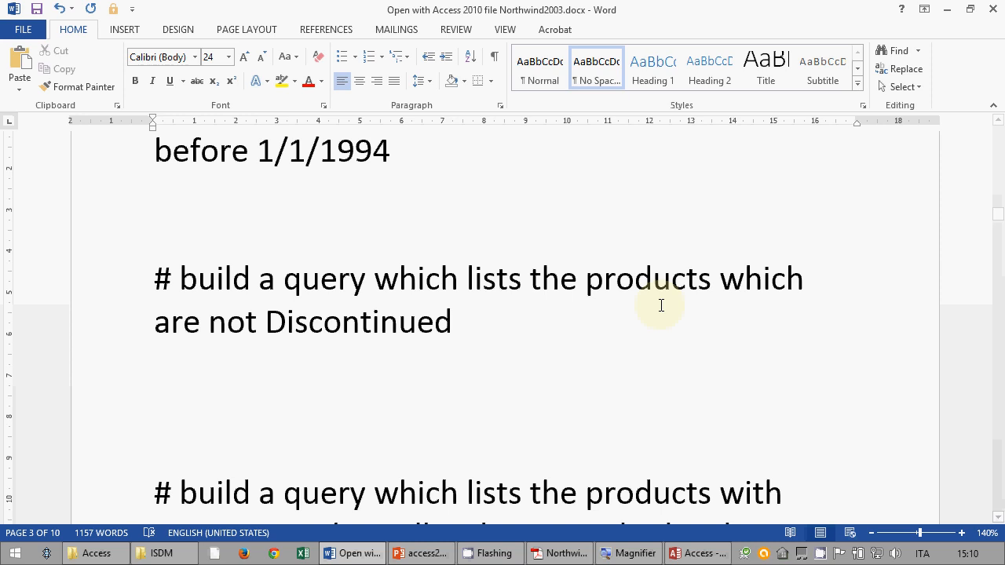
- Return to Access, close query4 and start a new Simple Query Wizard query based on the Products table
click(704, 549)
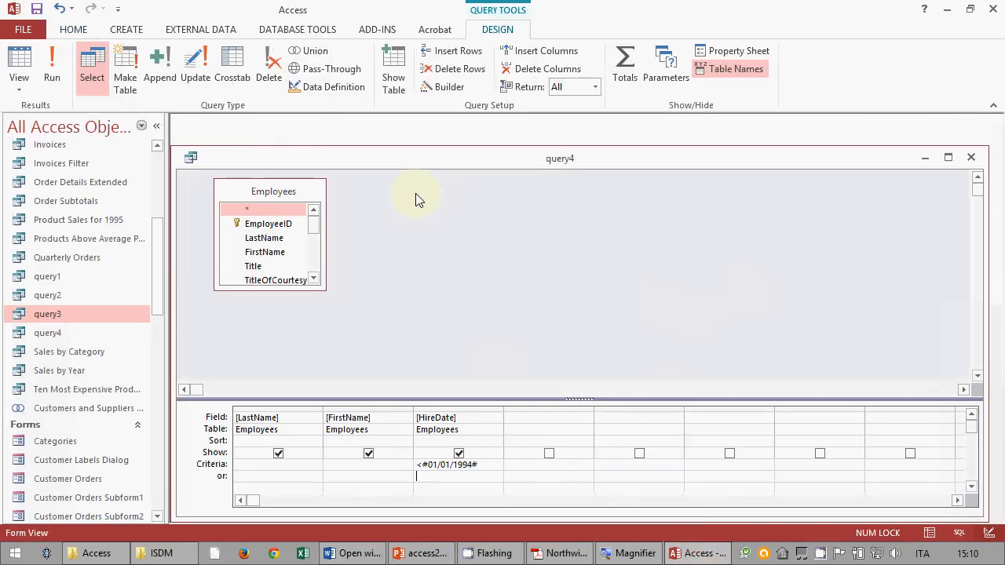
click(971, 157)
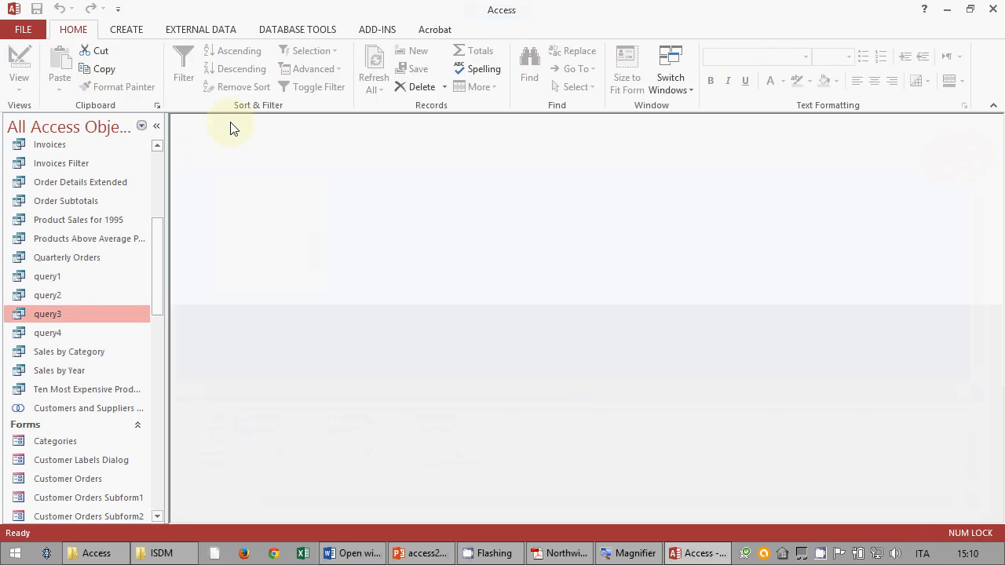
click(129, 32)
click(196, 72)
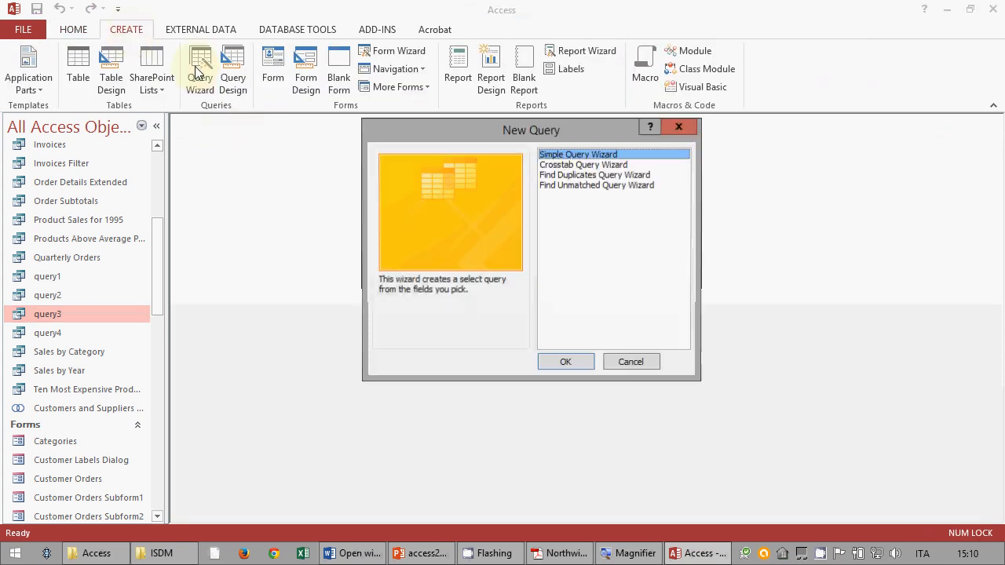
click(570, 366)
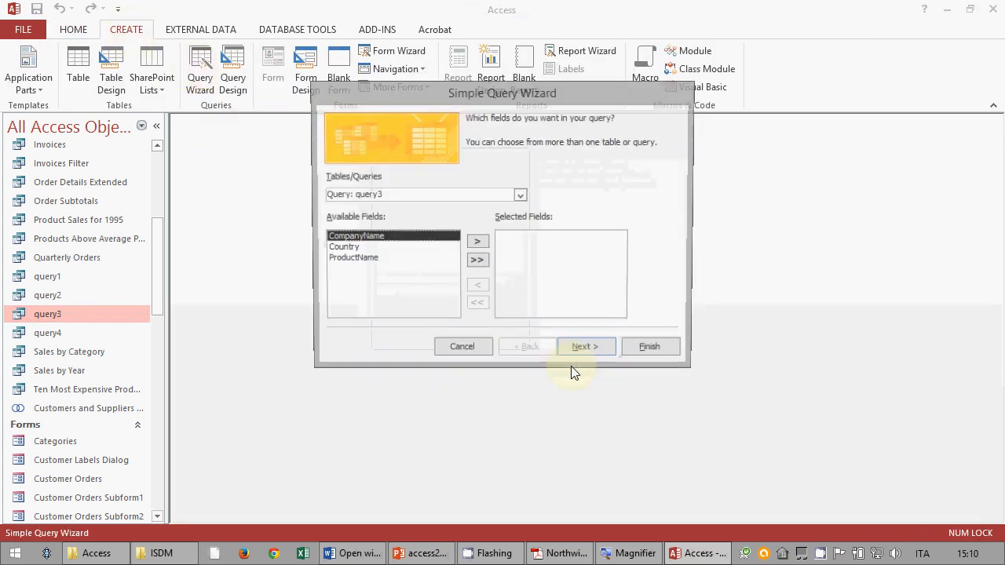
click(521, 195)
scroll(518, 254, up, 8)
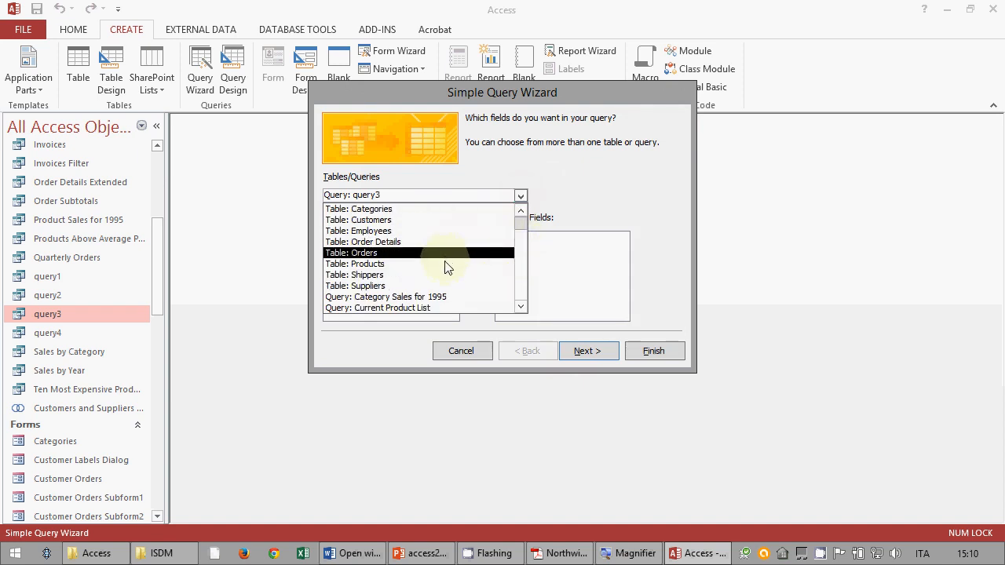
click(444, 264)
- Add the ProductName and Discontinued fields from the Products table to the selected fields
click(430, 248)
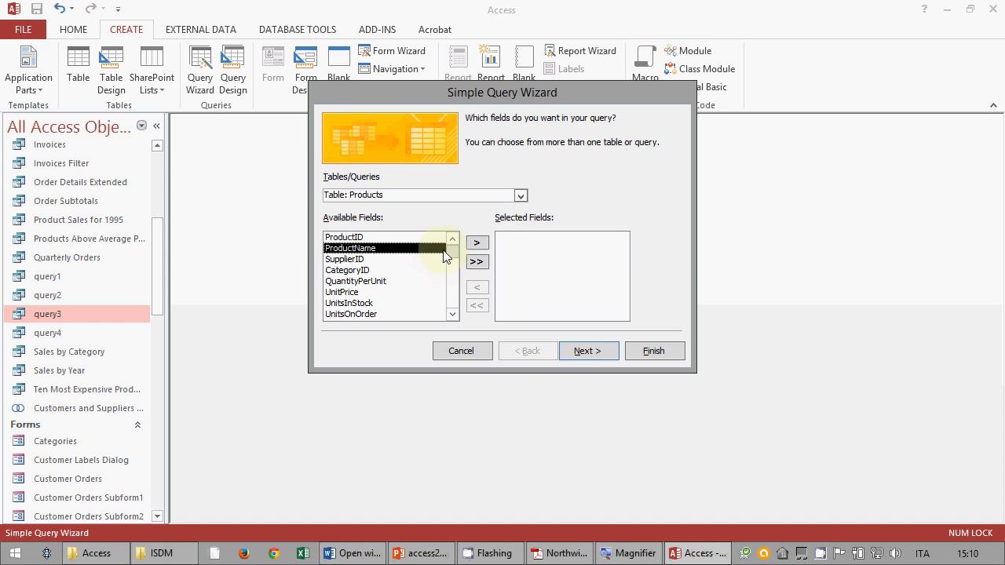
click(476, 243)
click(453, 268)
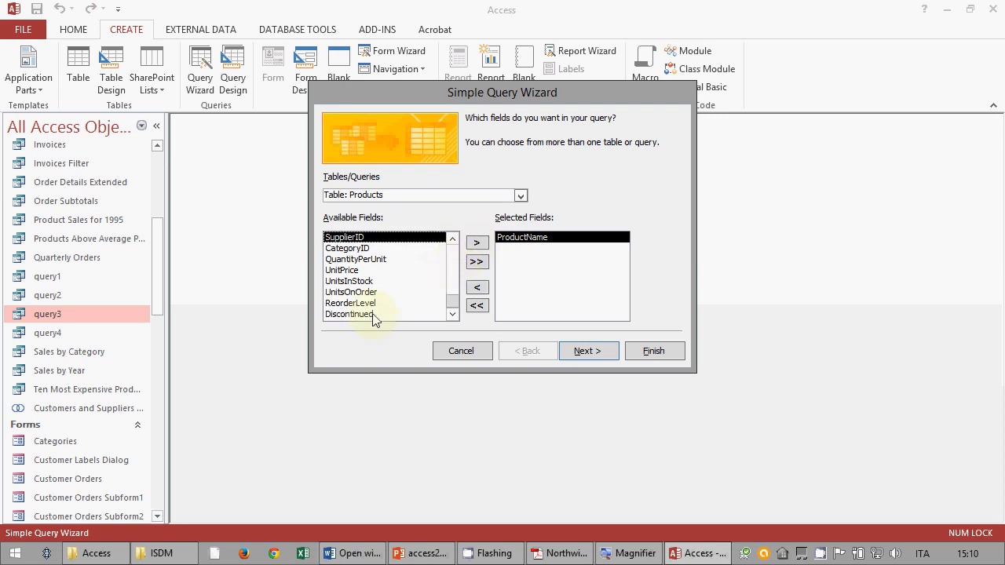
click(375, 314)
click(474, 243)
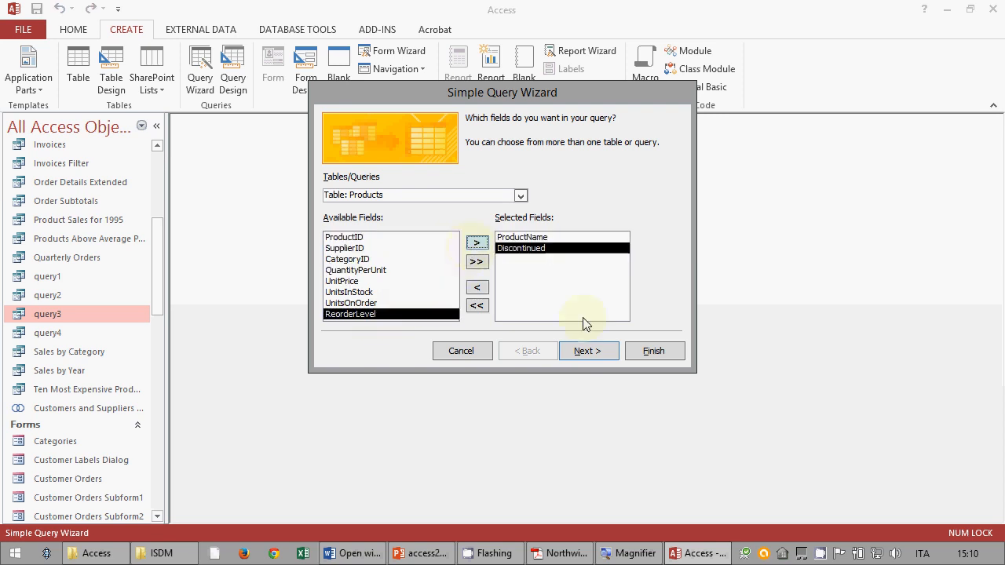
- Title the query query5 and finish the wizard, opening the query to view its information
click(587, 350)
click(590, 350)
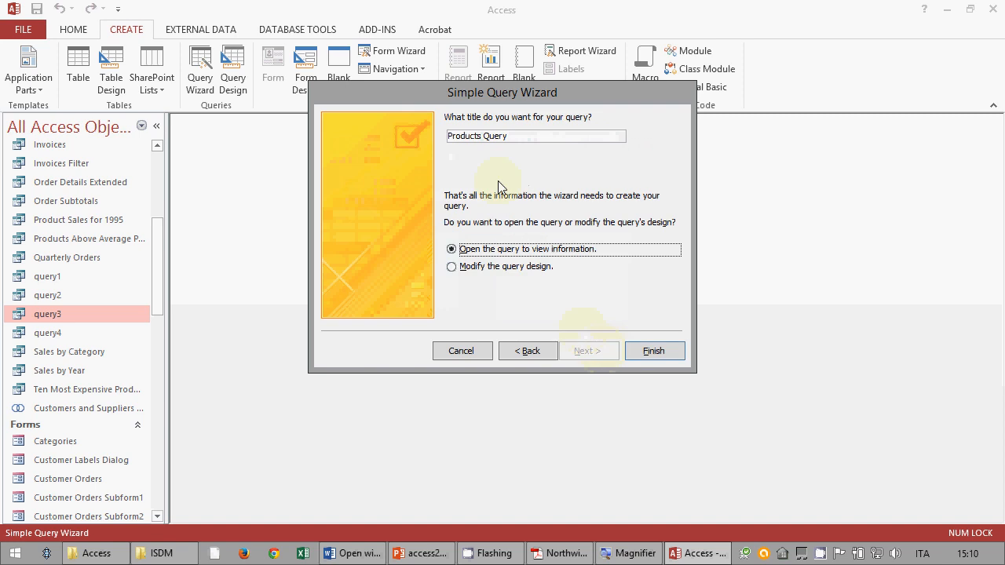
drag(516, 136, 422, 138)
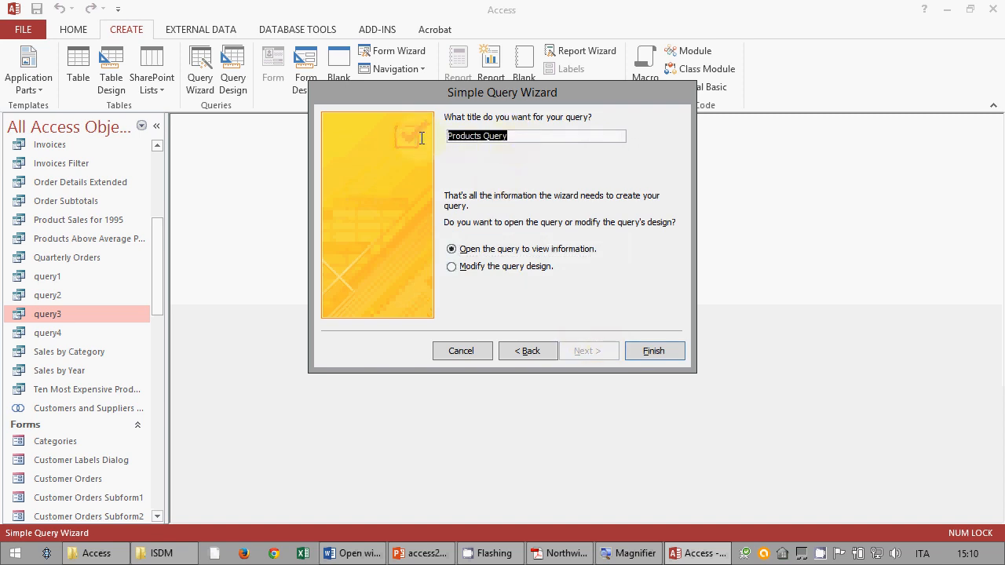
text(query5)
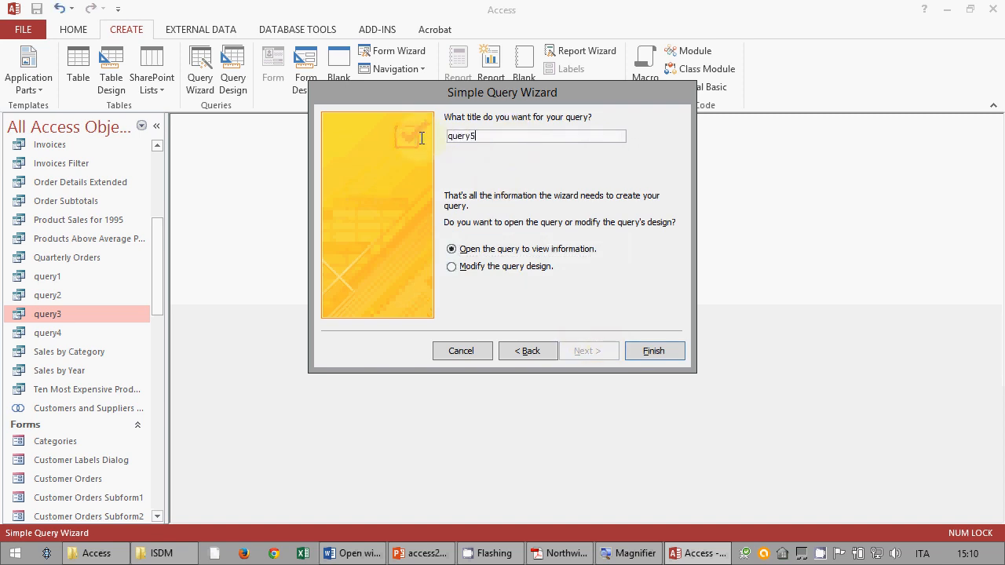
click(651, 351)
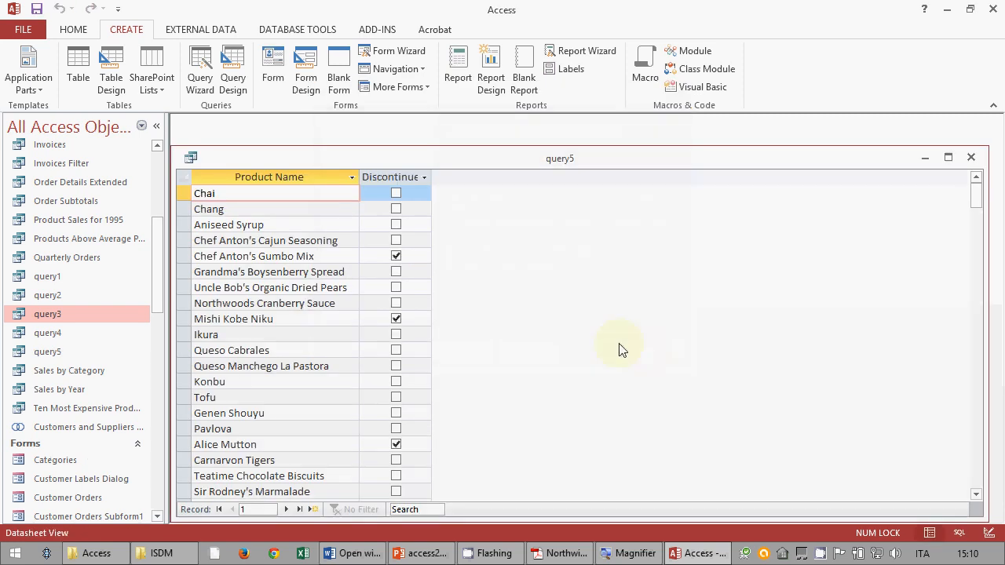
- Open query5 in design view and enlarge the design grid area
click(75, 30)
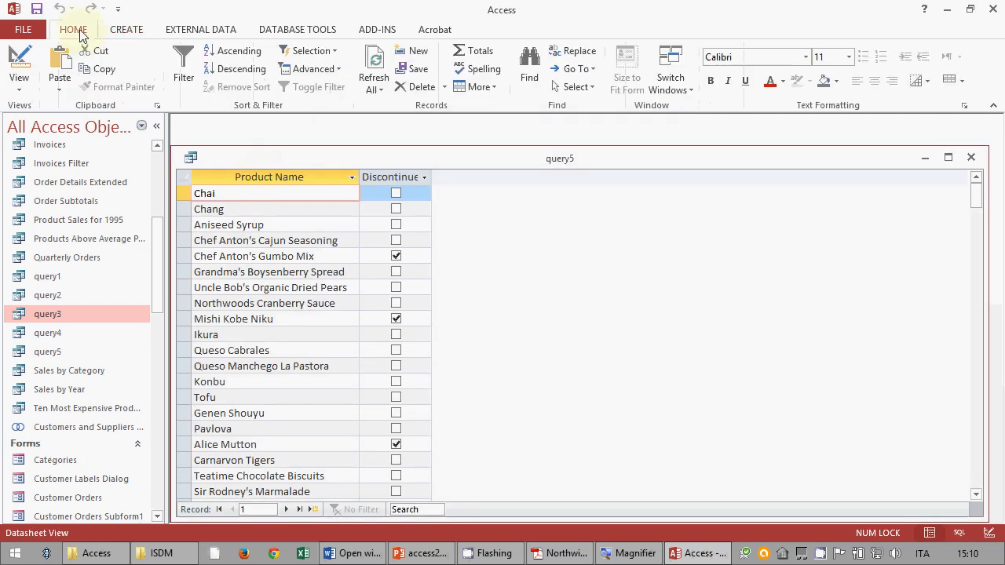
click(26, 61)
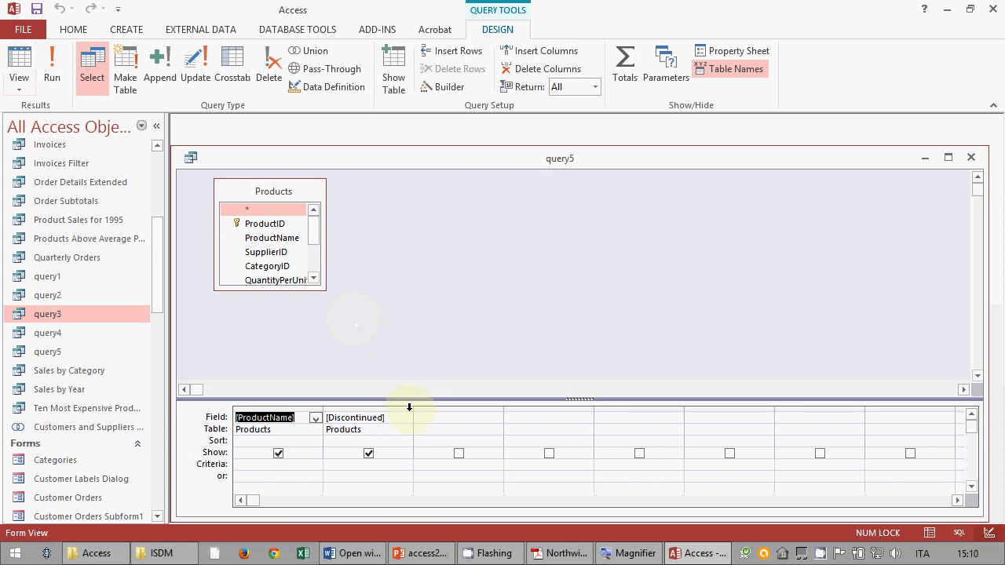
drag(409, 407, 410, 352)
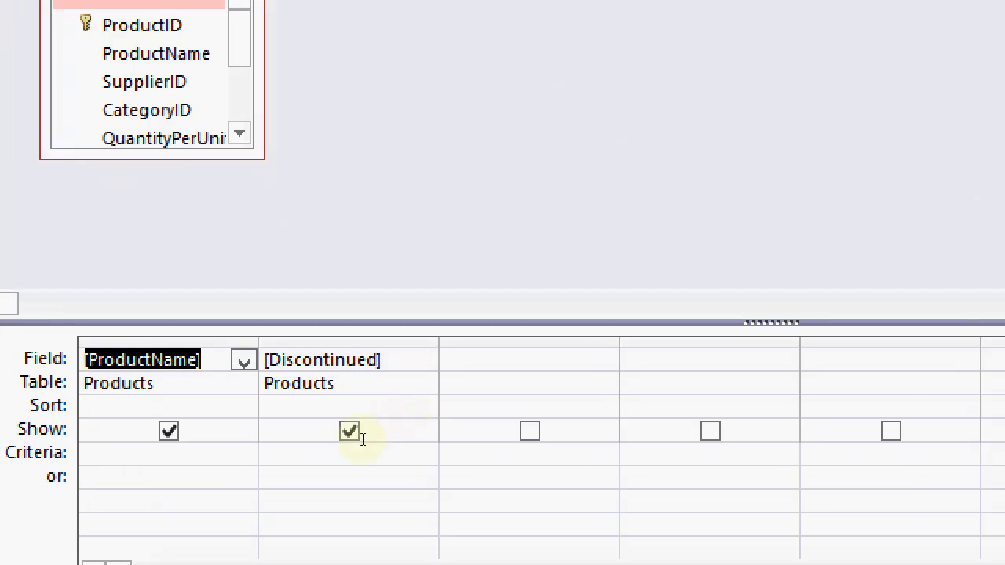
- Set the criterion of the Discontinued field in query5 to No
click(375, 432)
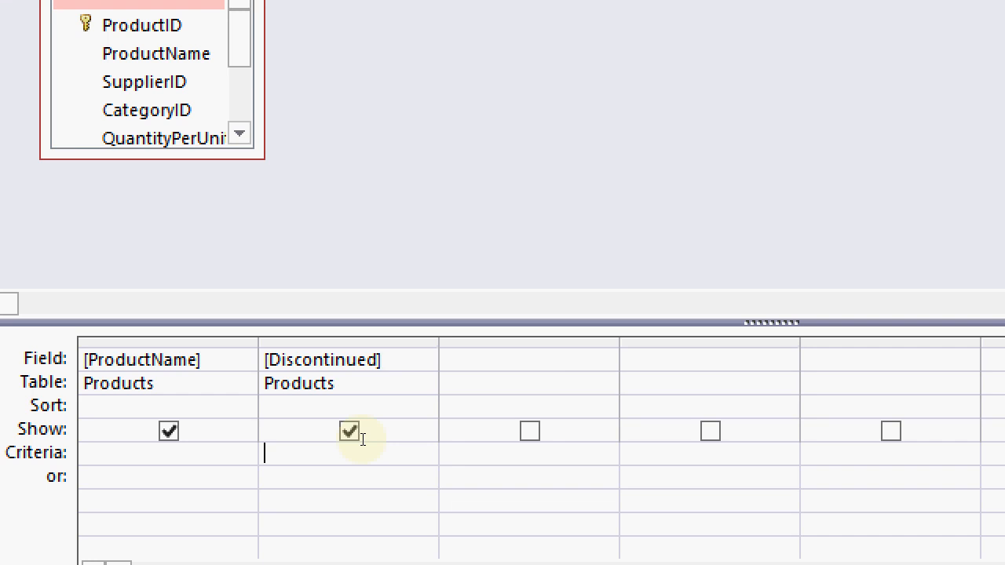
text(No)
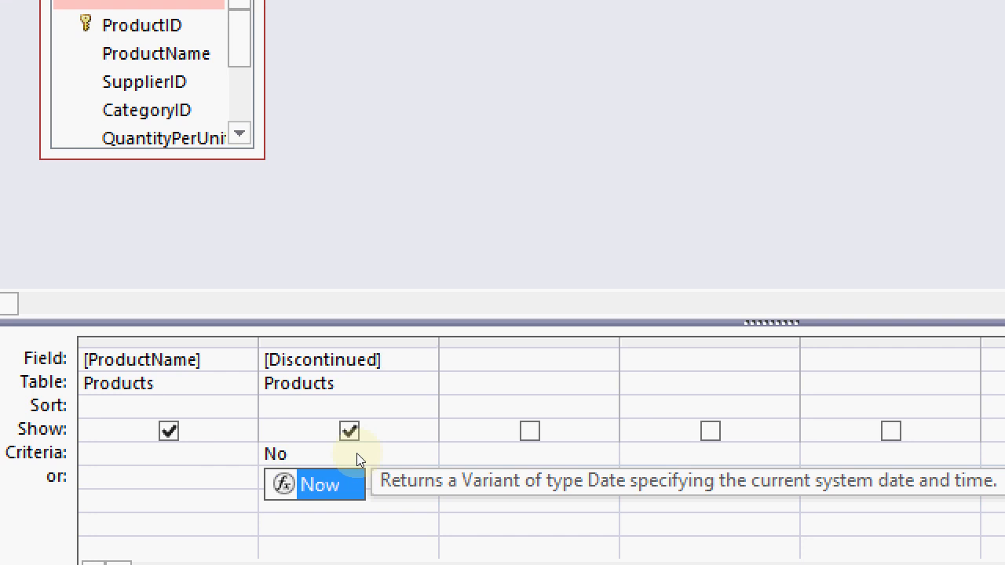
text(w()
key(BackSpace)
key(BackSpace)
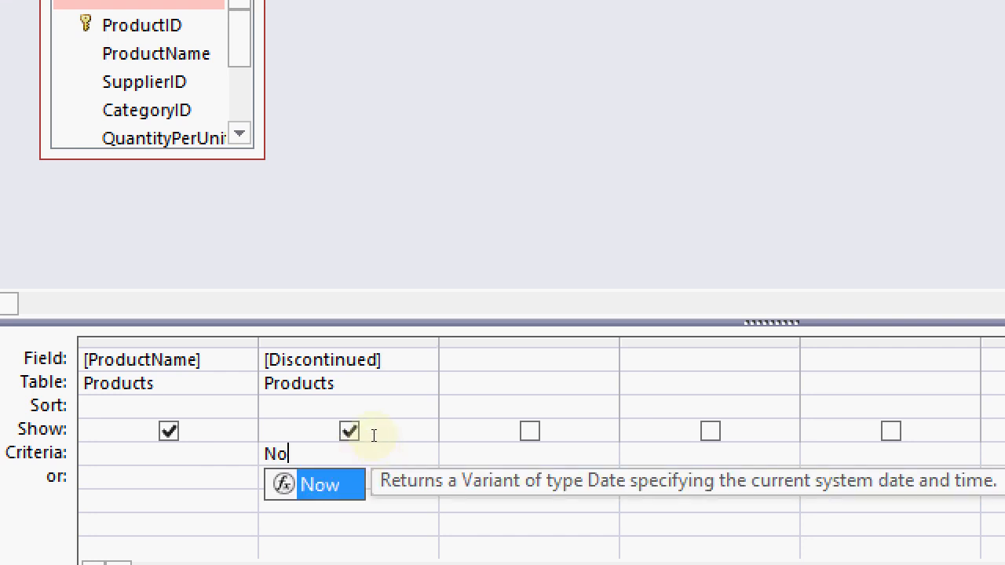
key(Tab)
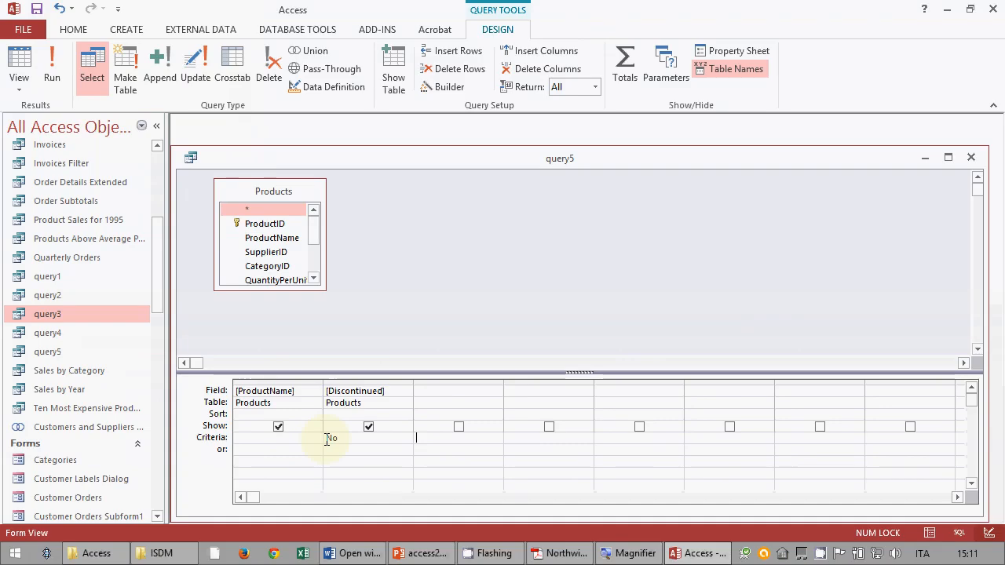
- Check query5's results, and hide the Discontinued field from the output before displaying the datasheet again
click(51, 67)
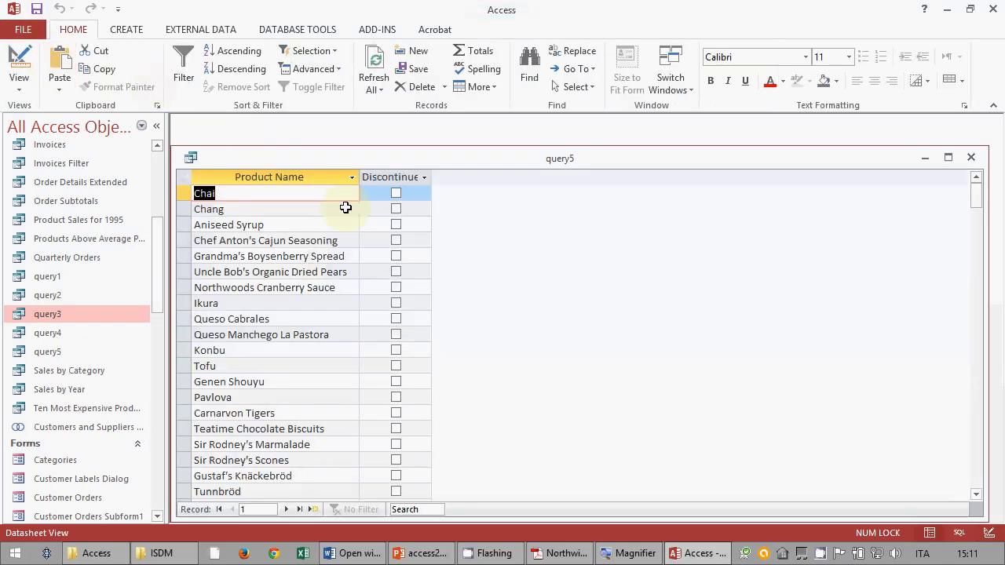
click(20, 63)
click(368, 426)
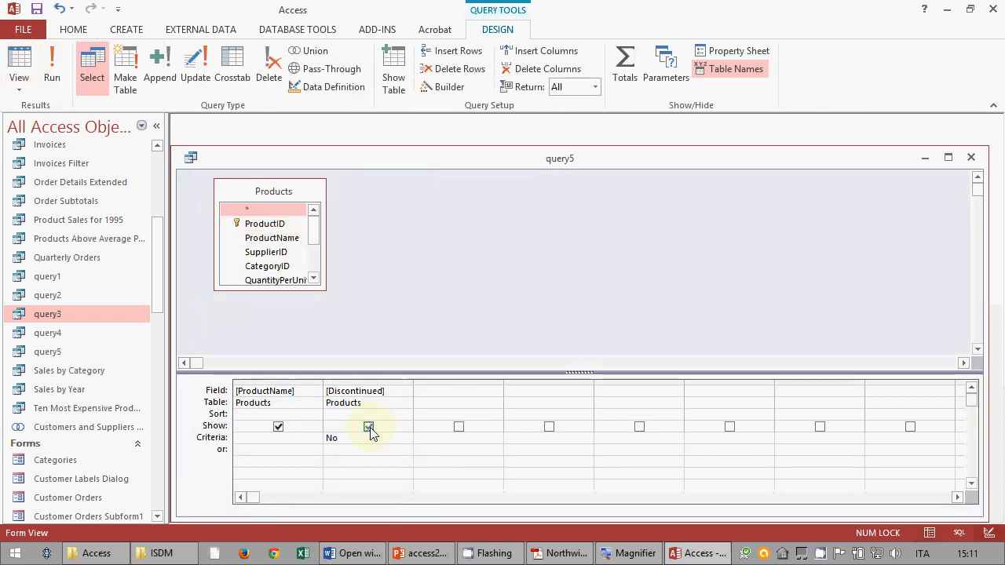
click(46, 62)
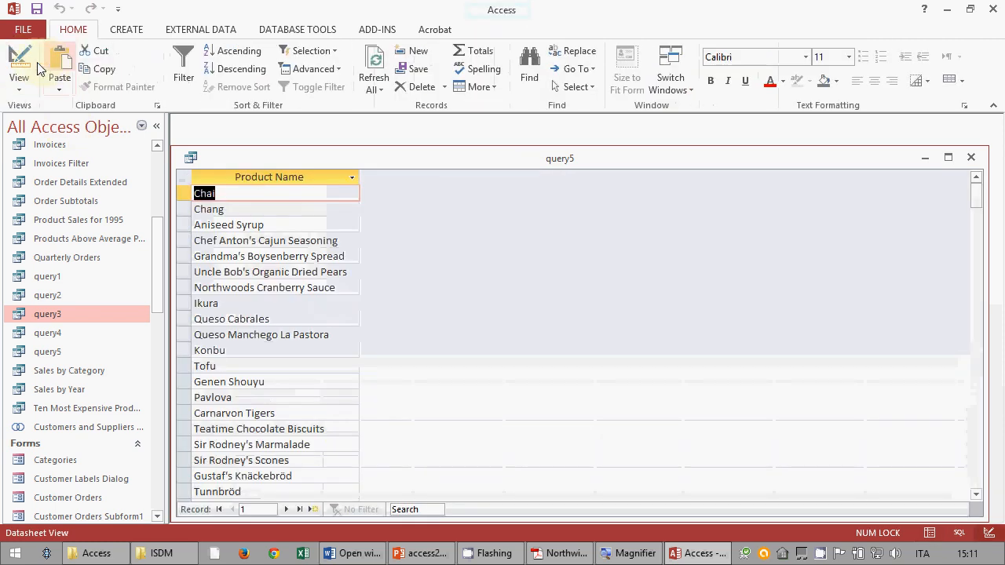
- Return query5 to design view, and insert three blank lines below the Units in Stock smaller than Reorder level exercise in Word
click(18, 65)
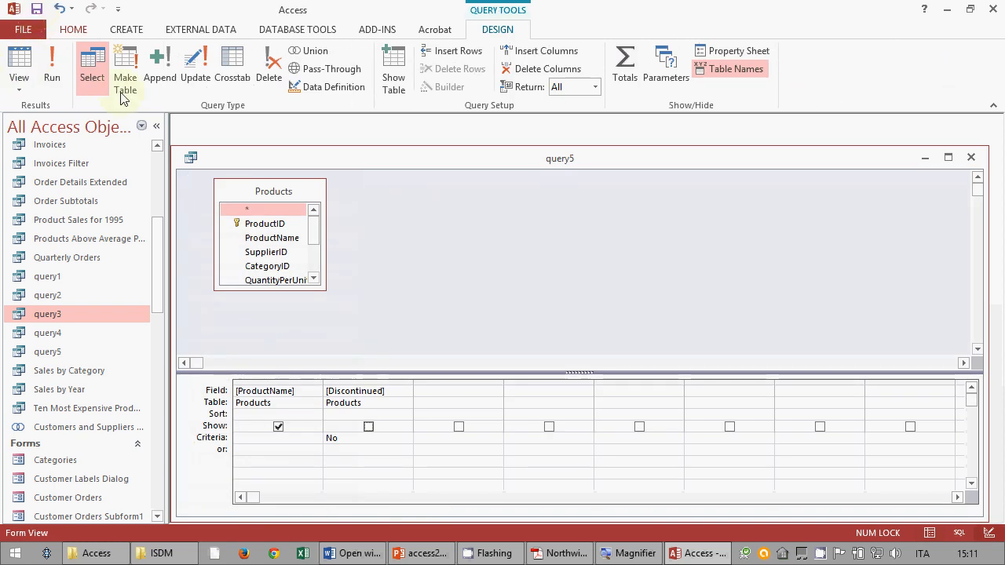
click(349, 553)
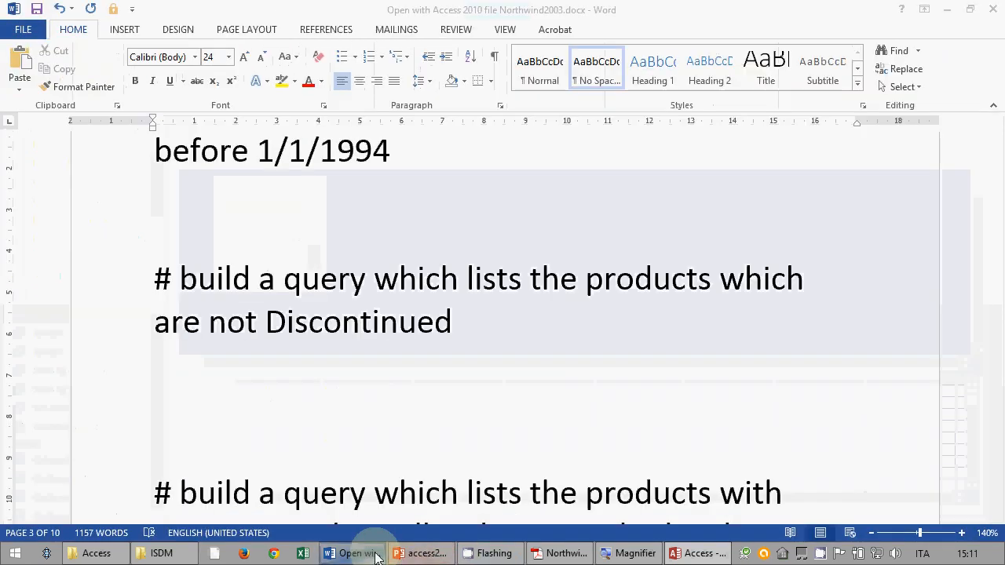
scroll(427, 428, down, 3)
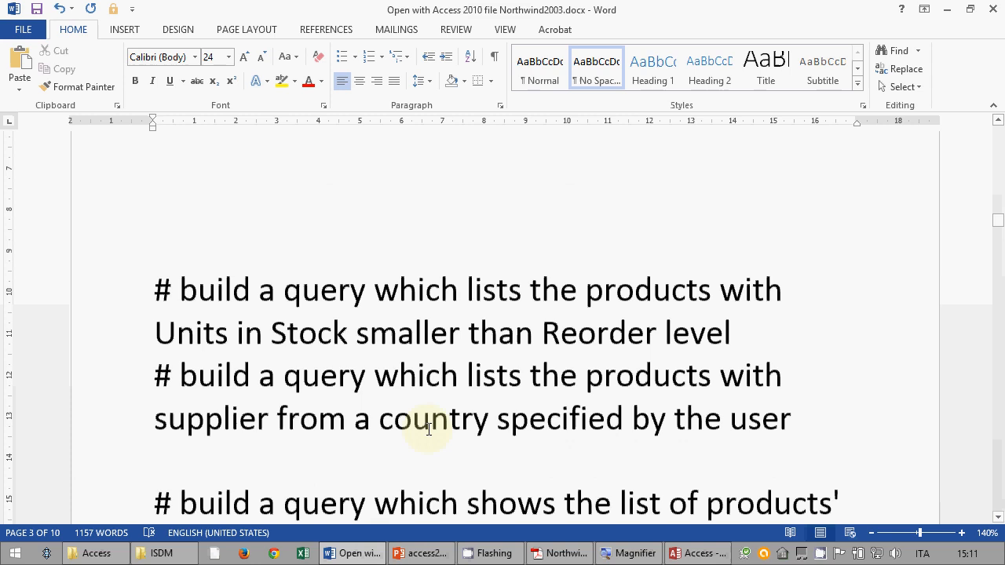
click(751, 322)
key(Return)
key(Return)
key(Return)
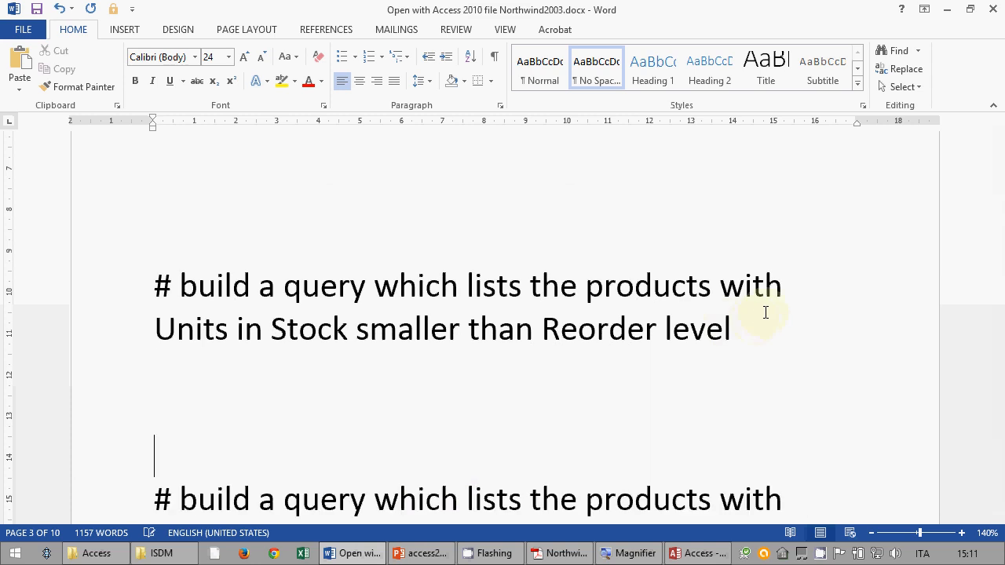
scroll(735, 329, down, 1)
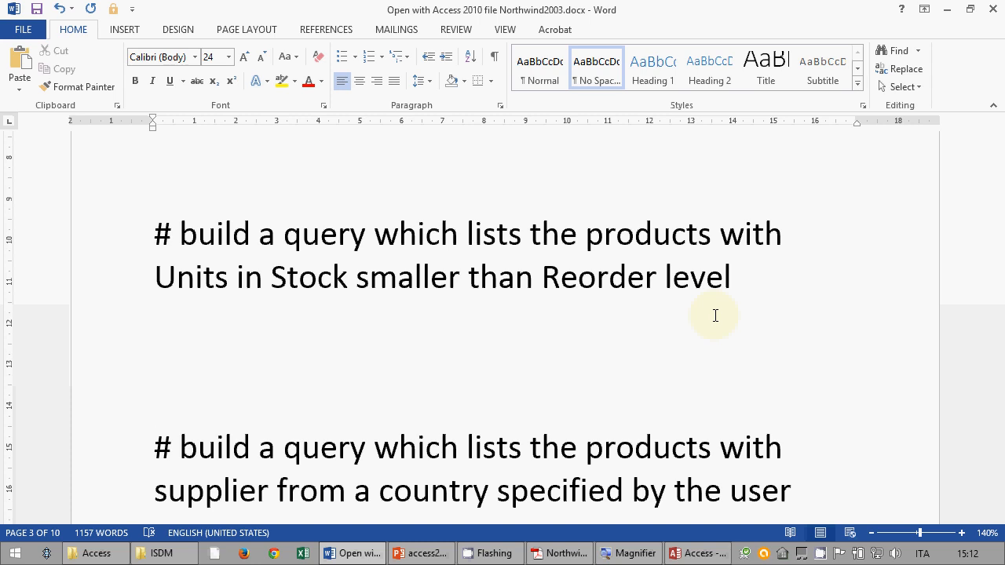
- Switch back to Access, close query5 and start a new query with the Simple Query Wizard
click(706, 558)
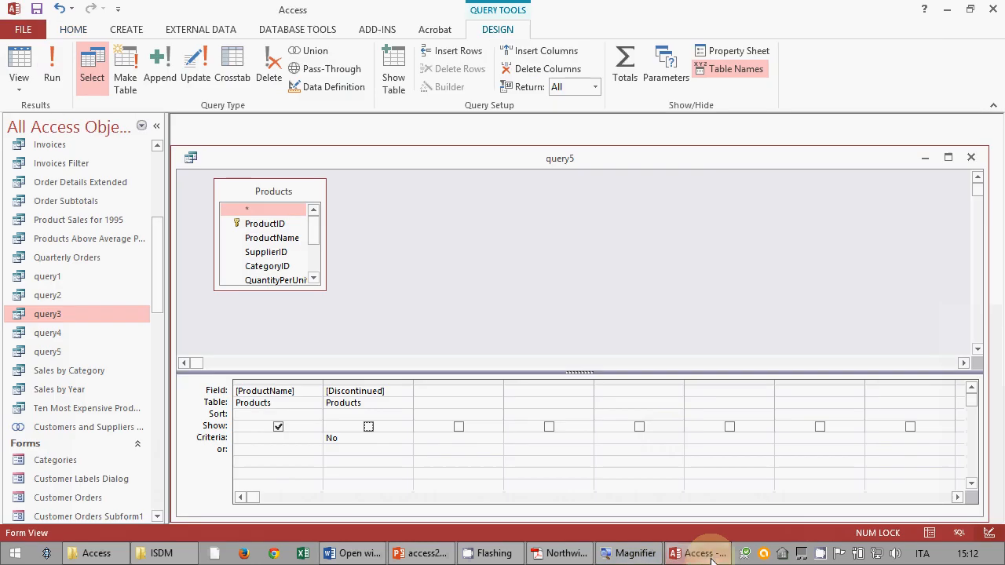
click(971, 157)
click(127, 31)
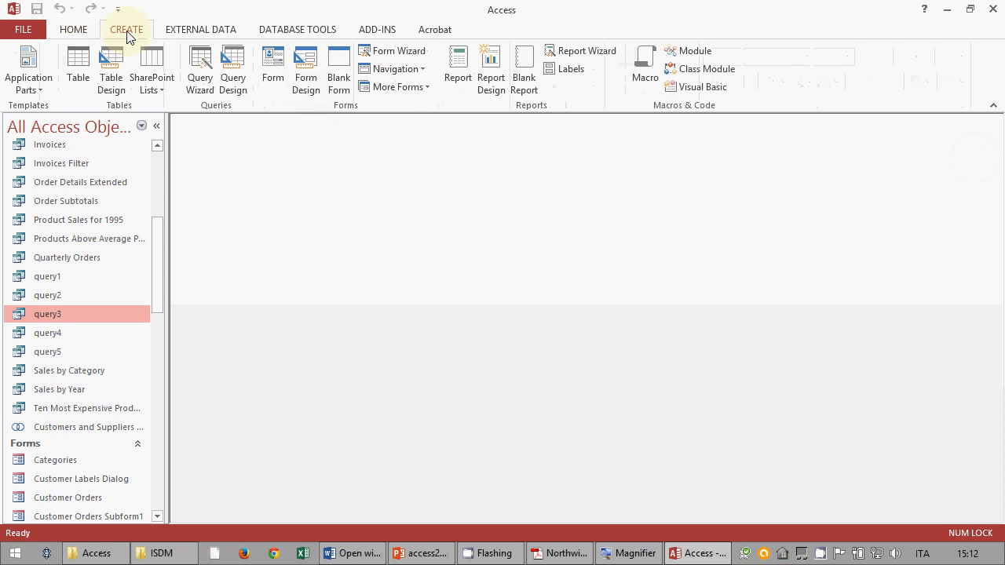
click(203, 64)
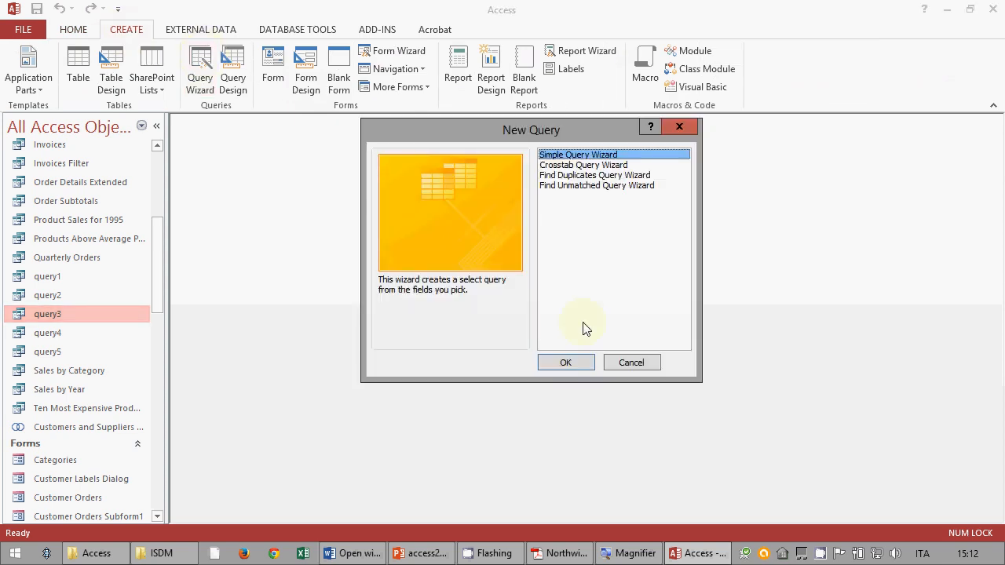
click(575, 363)
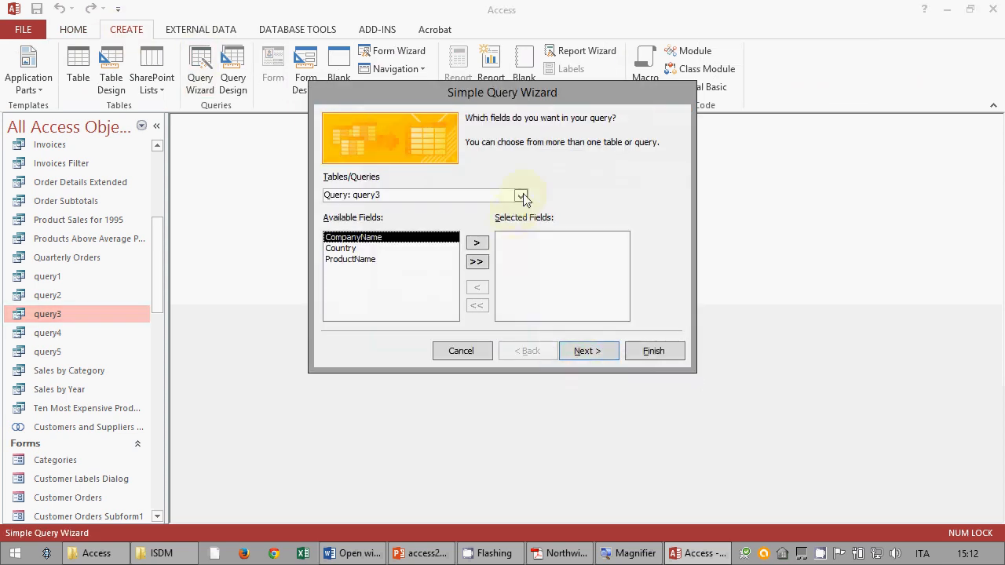
- Choose the Products table as the source and add the ProductName, UnitsInStock and ReorderLevel fields to the query
click(521, 195)
click(519, 223)
click(518, 223)
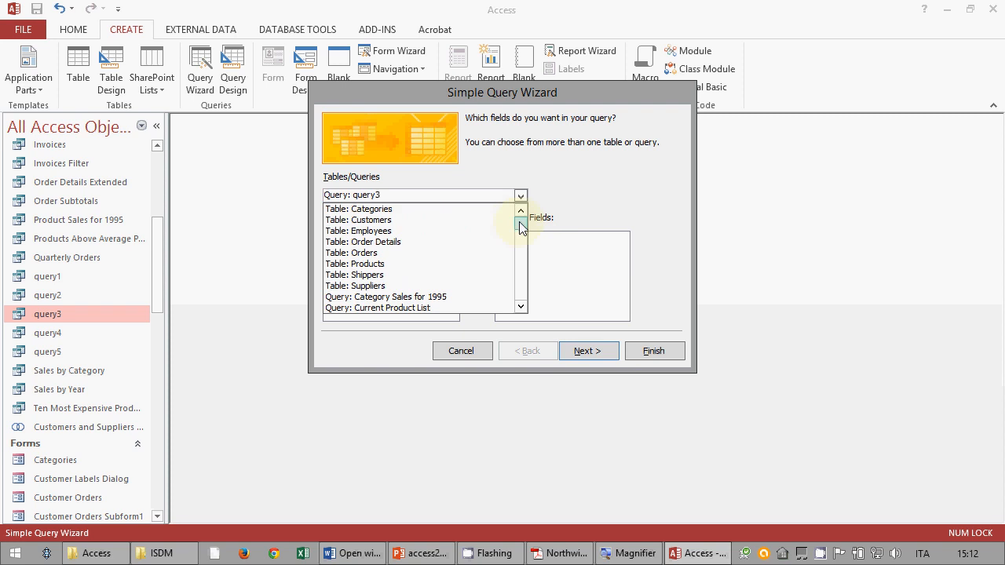
click(449, 264)
click(422, 249)
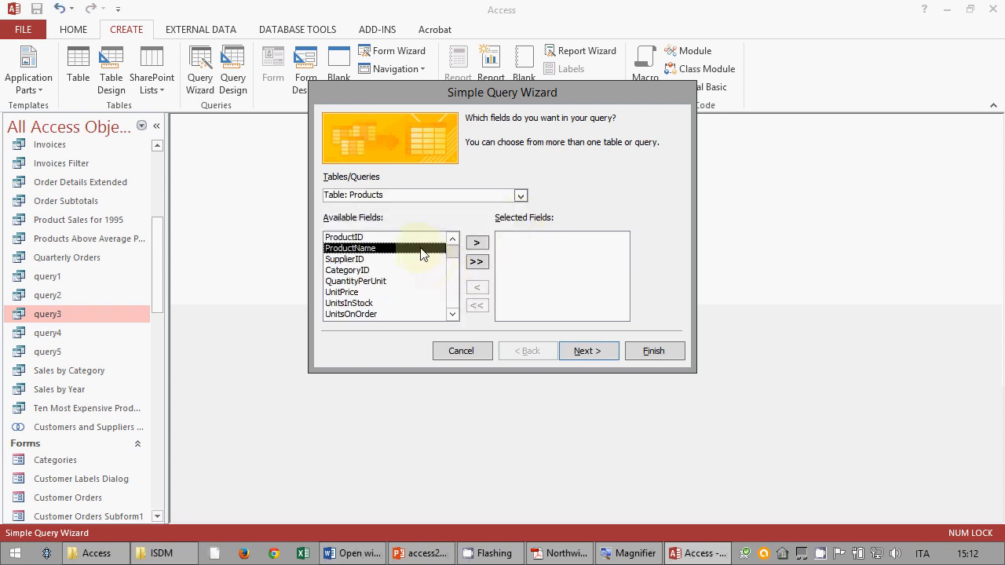
click(477, 243)
click(390, 292)
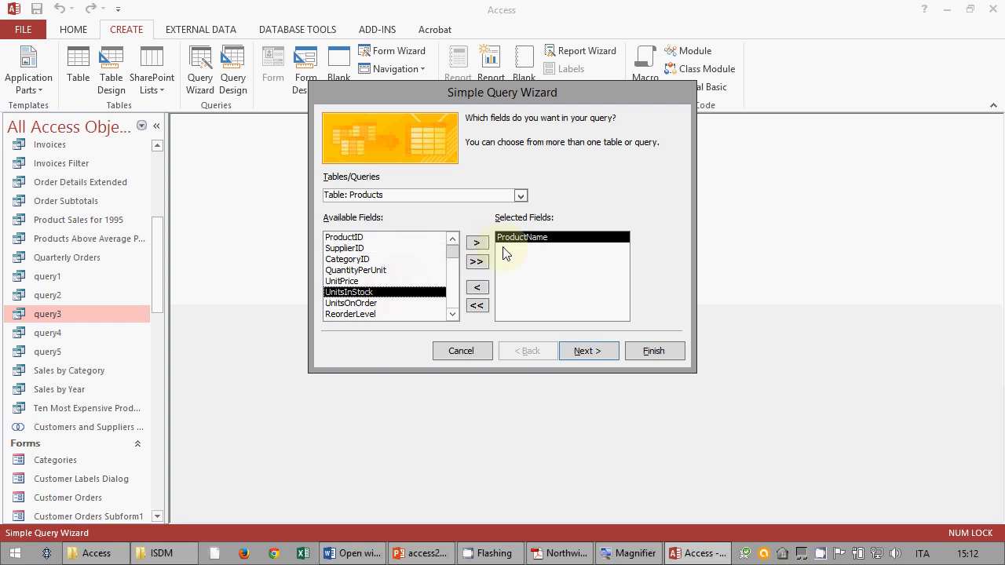
click(476, 242)
click(380, 314)
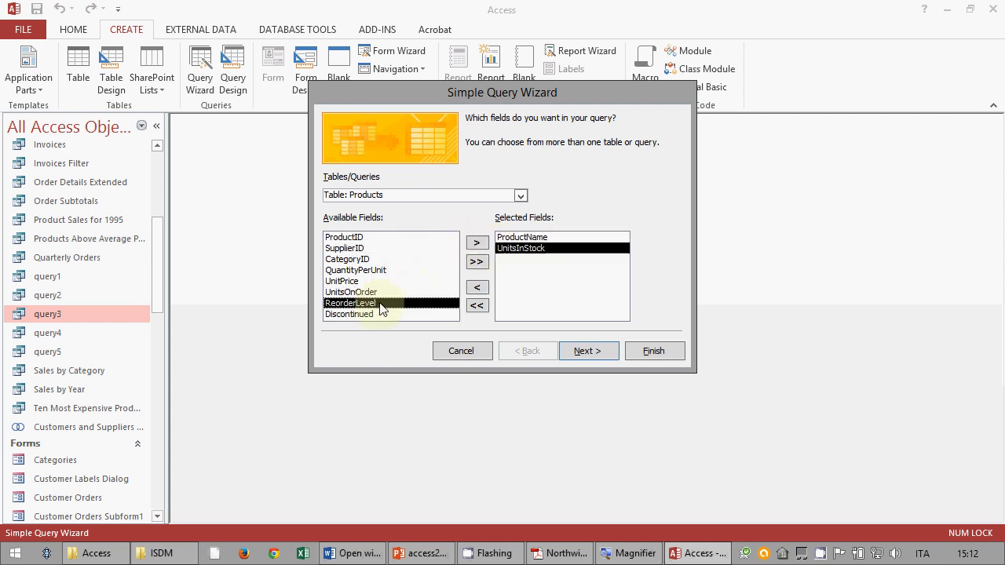
click(476, 244)
- Keep the query as a detail query, title it query6 and finish the wizard, opening it to view information
click(589, 352)
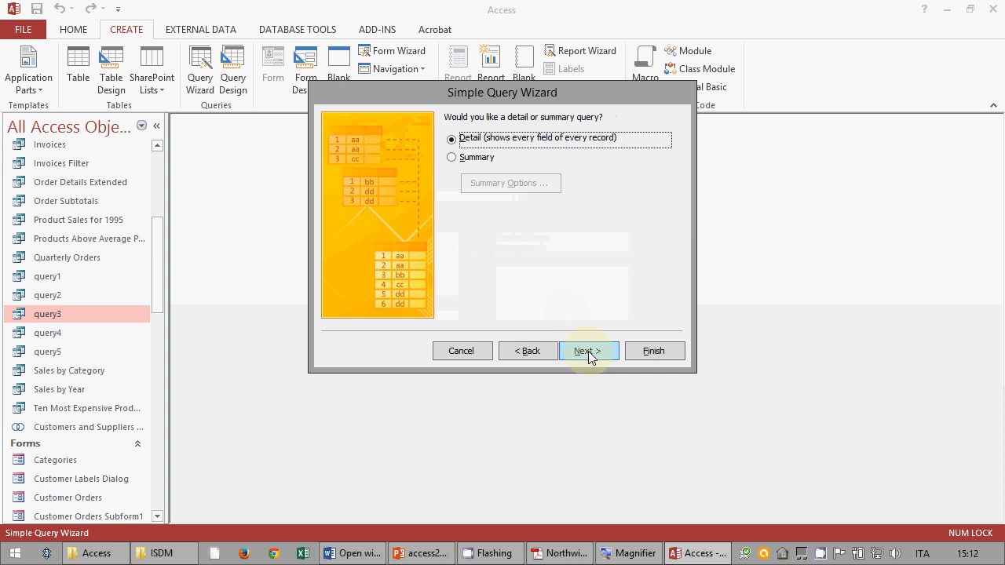
click(588, 350)
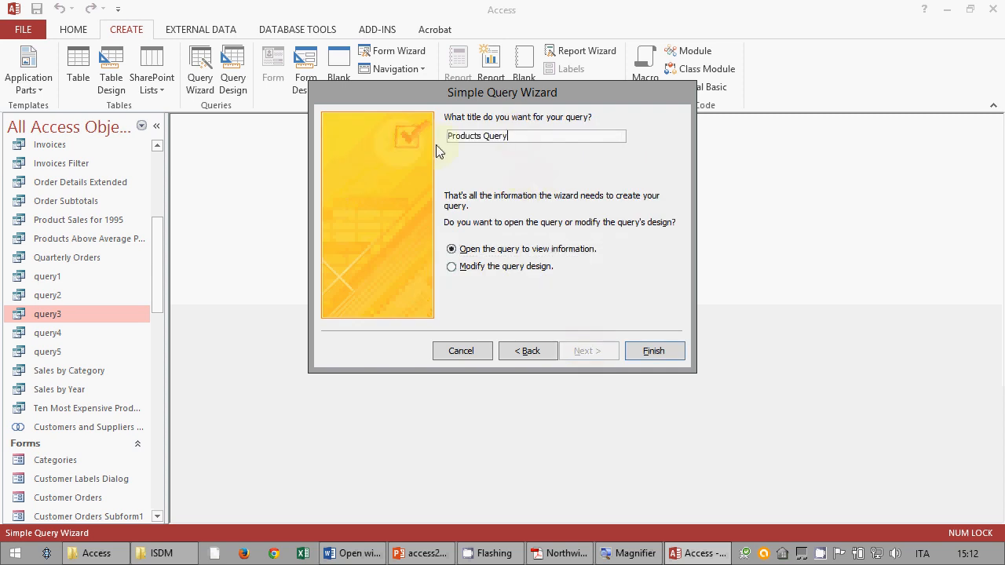
text(query6)
click(665, 352)
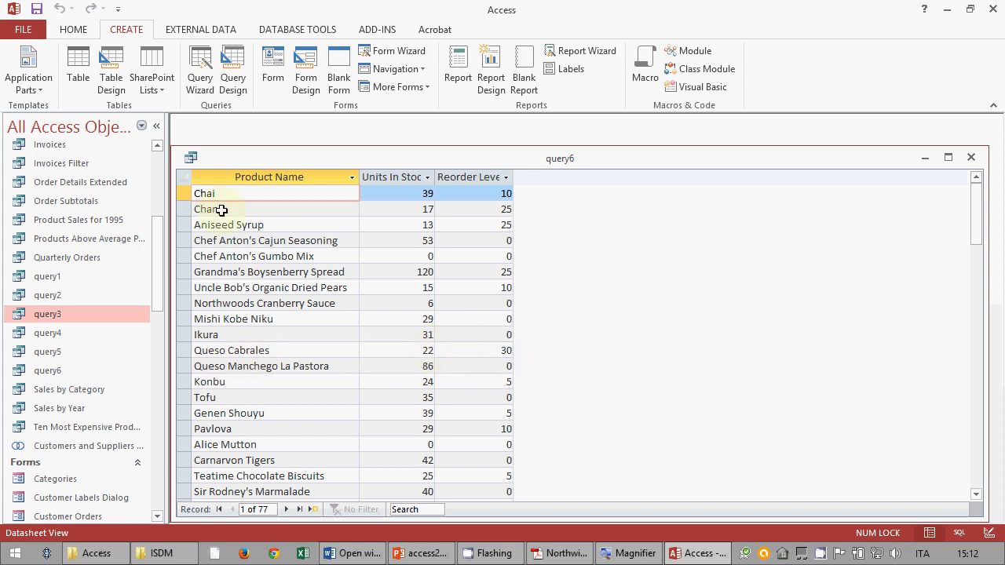
- Open query6 in design view and enlarge the design grid area
click(86, 34)
click(20, 66)
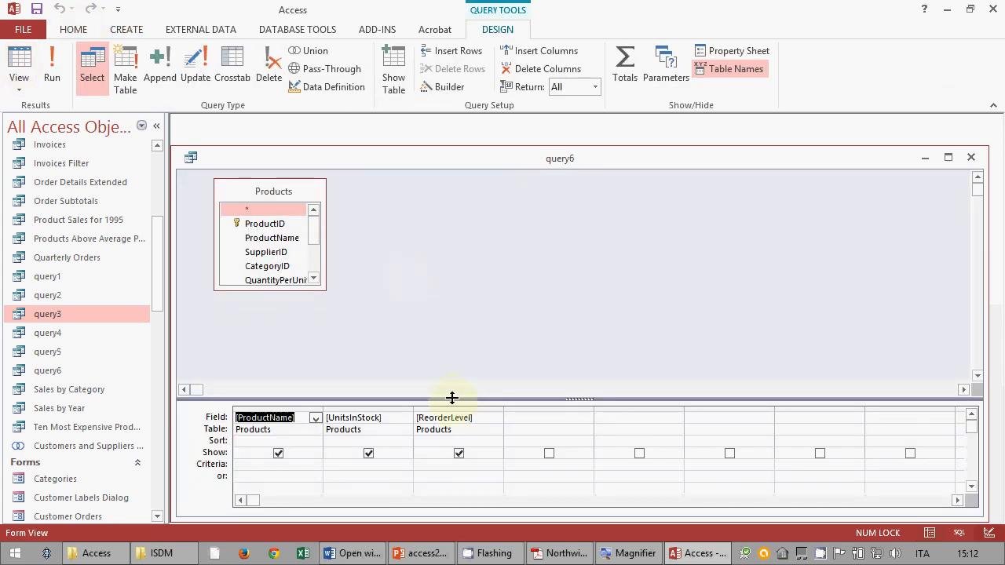
drag(452, 398, 485, 346)
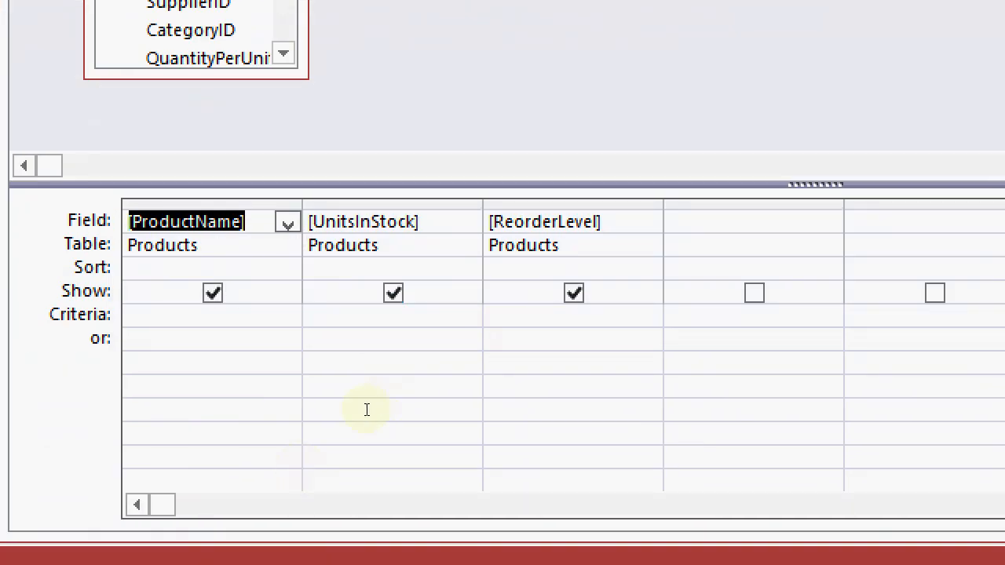
- Set the criterion of the UnitsInStock field to < [ReorderLevel] and run query6
click(367, 409)
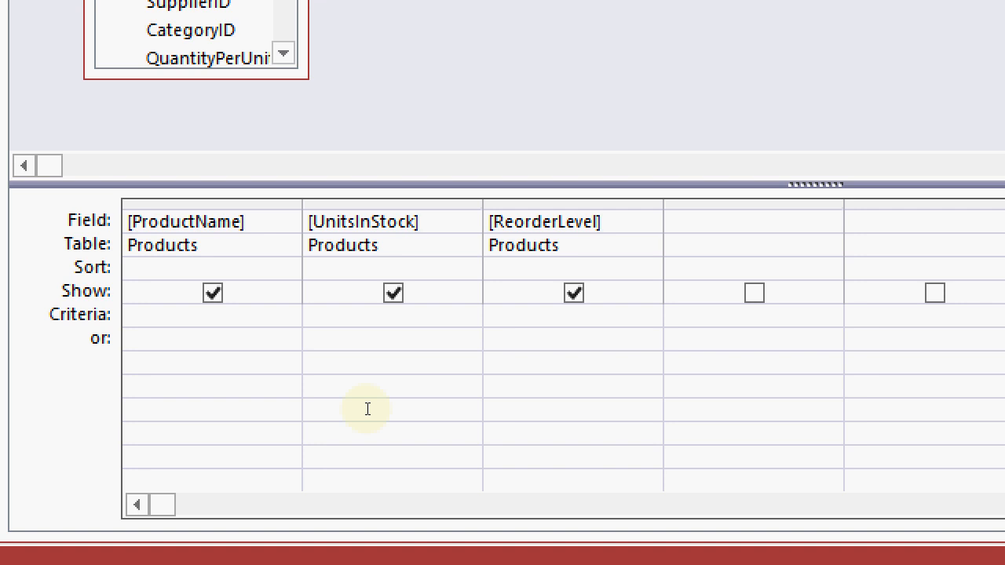
text(< [Reorde)
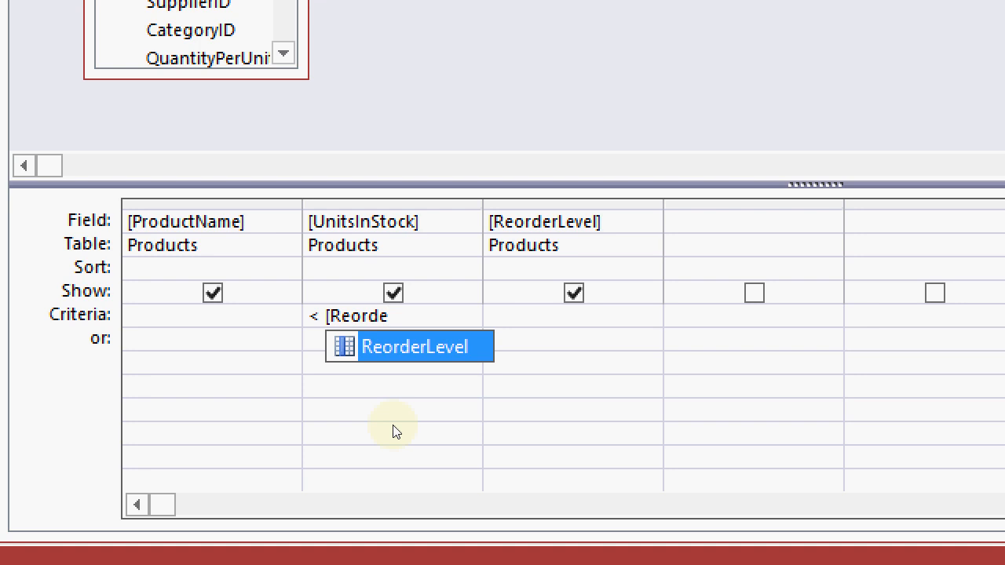
key(Tab)
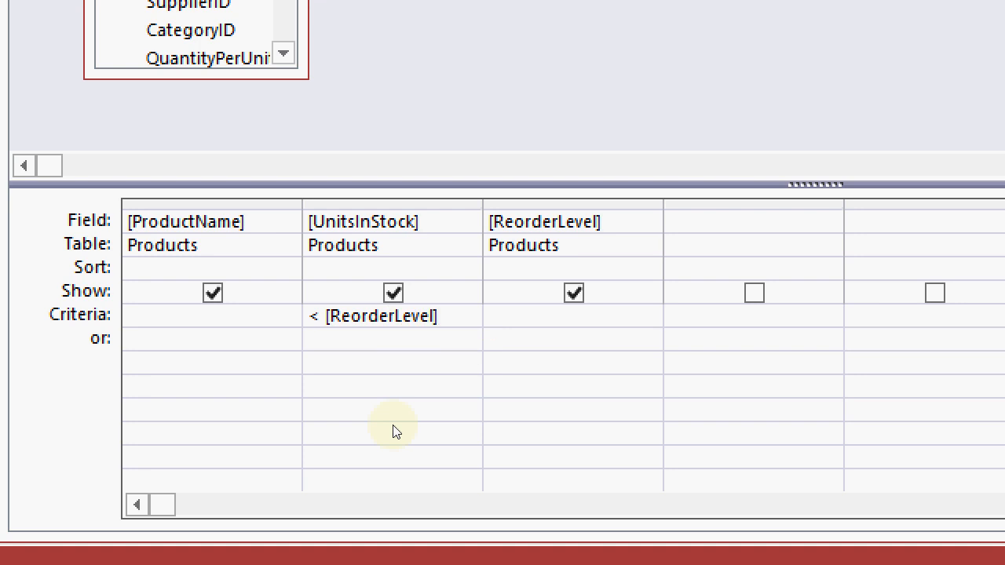
key(Down)
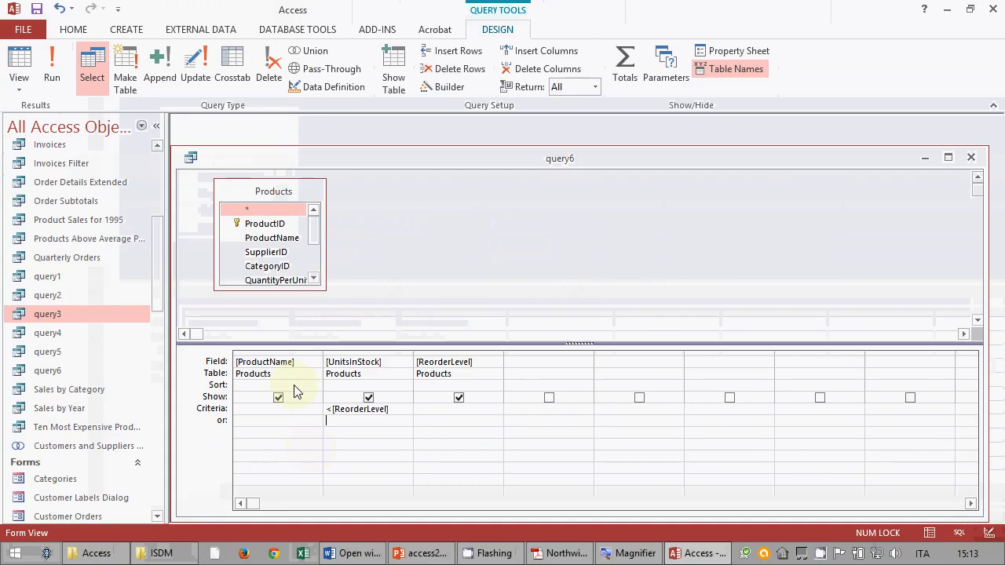
click(54, 66)
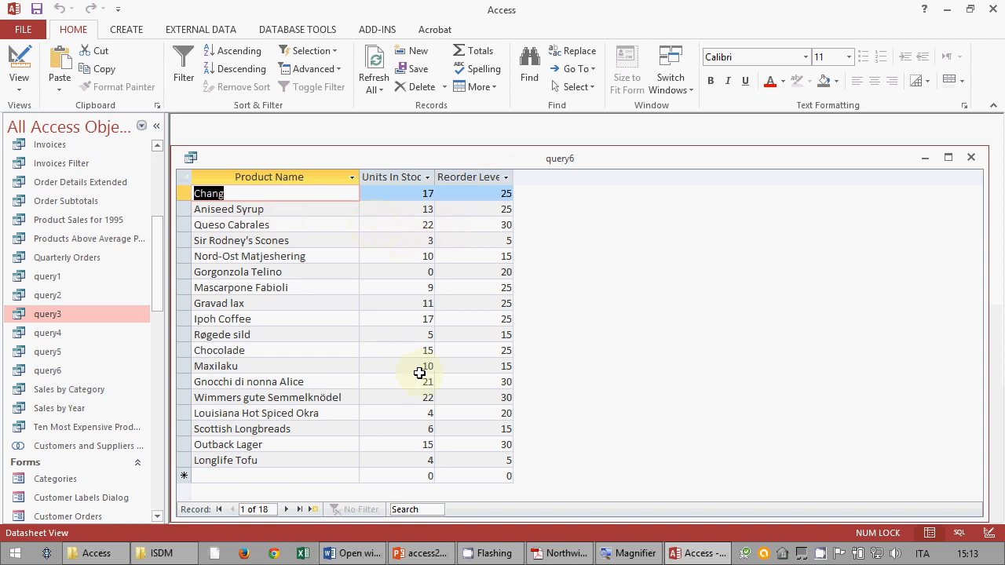
- Return query6 to design view and remove the ReorderLevel field from the design grid
click(21, 55)
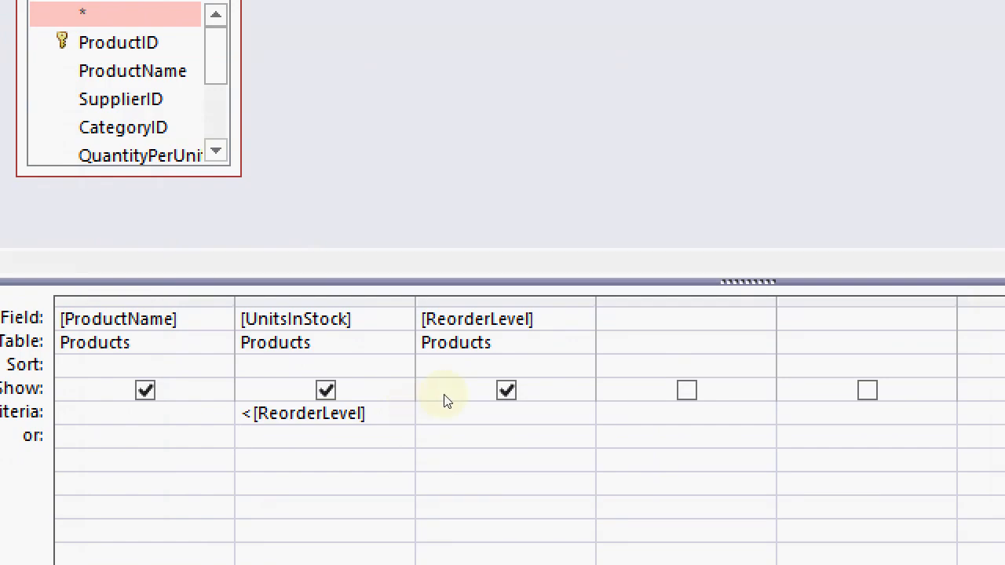
click(464, 351)
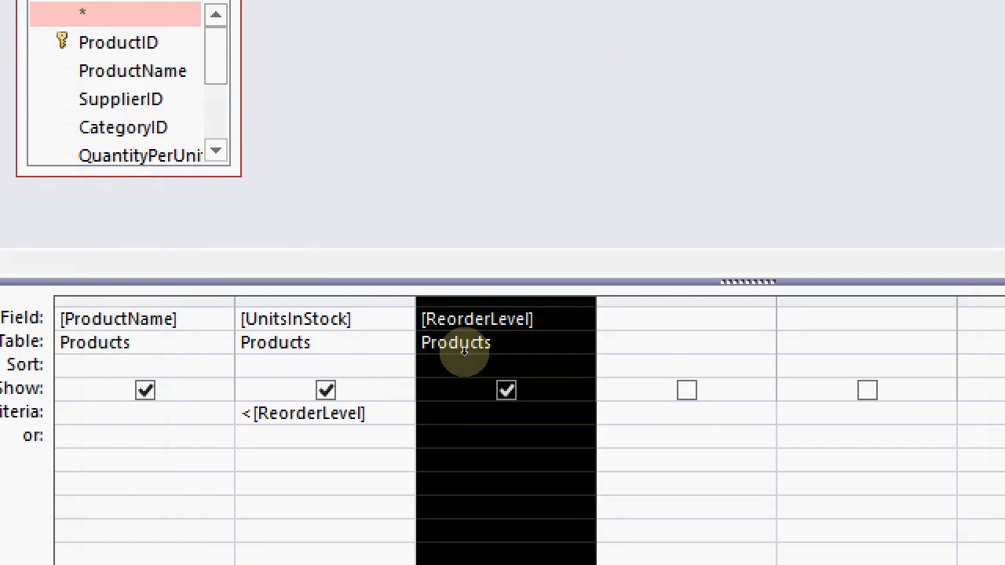
click(497, 437)
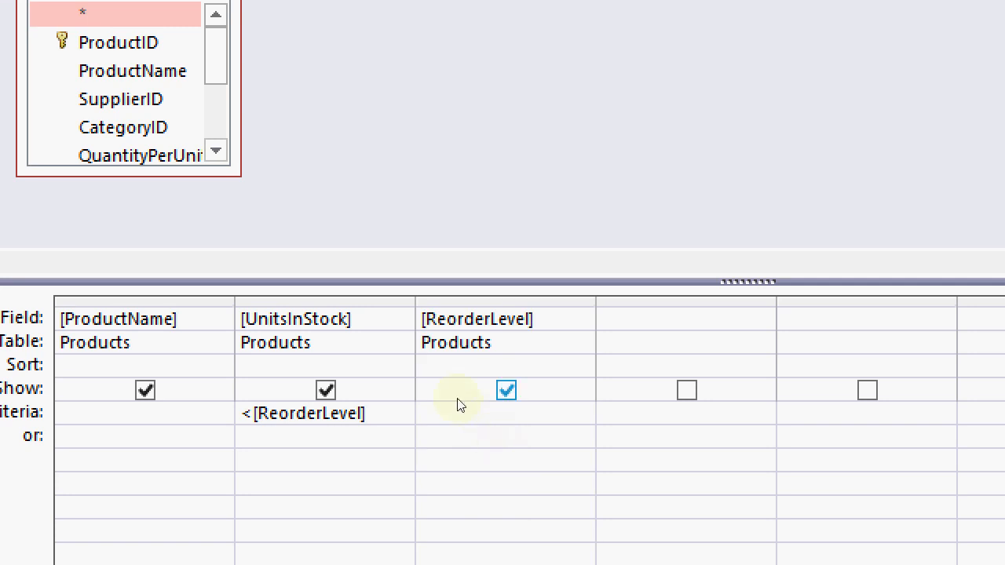
click(468, 352)
right_click(468, 353)
click(507, 401)
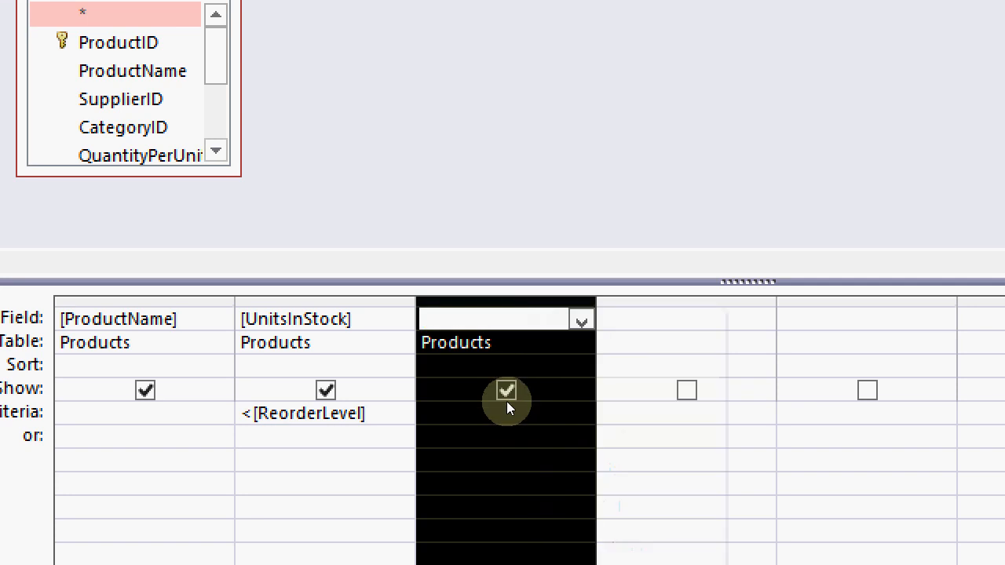
- Run query6 to check its results without the ReorderLevel column, and save the query from design view
drag(390, 410, 334, 401)
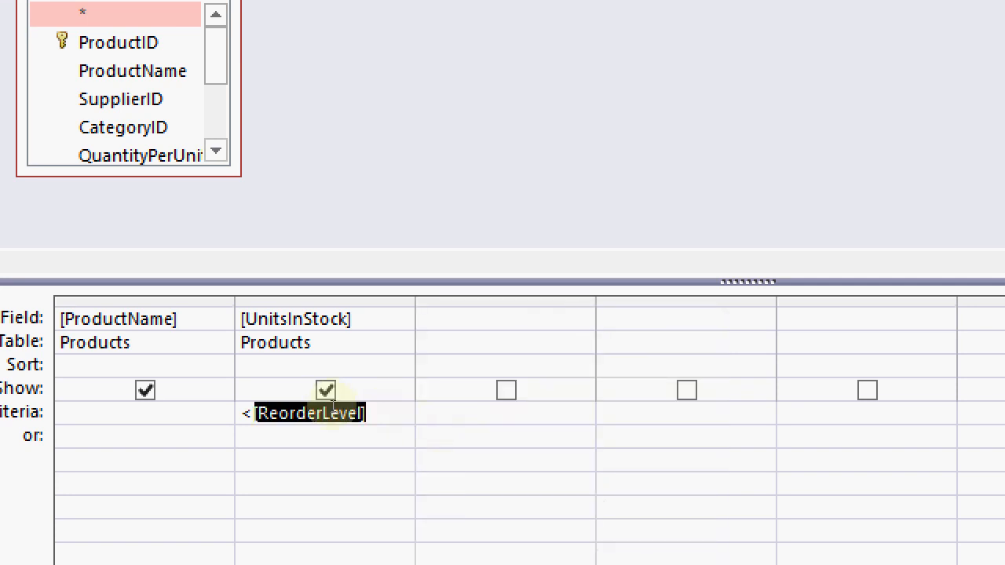
click(409, 414)
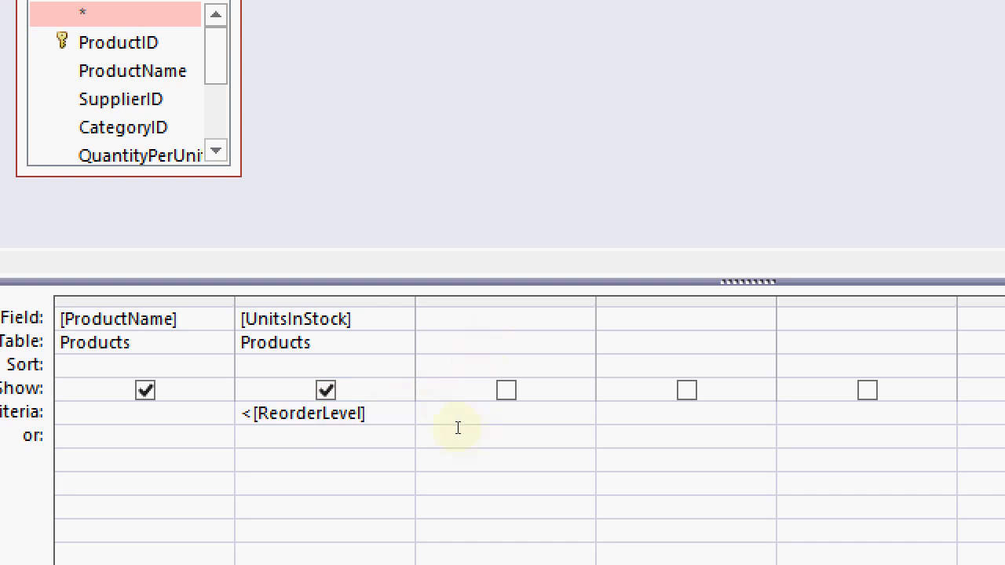
click(459, 426)
click(396, 414)
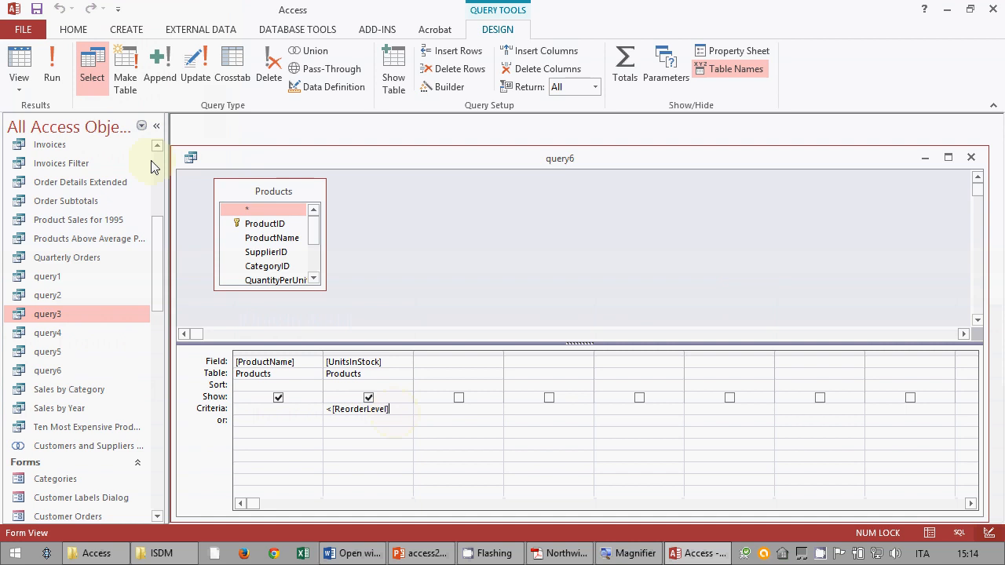
click(52, 71)
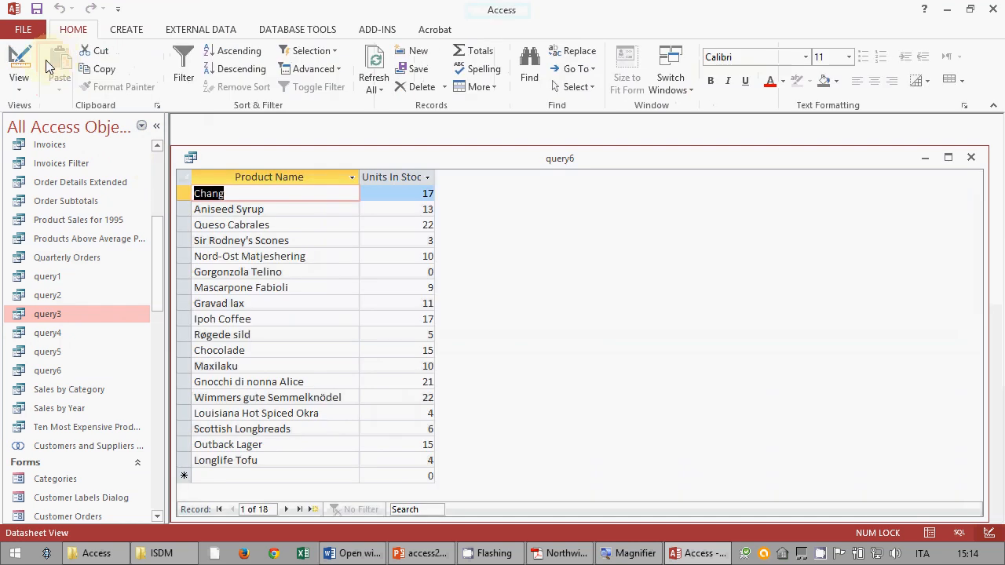
click(13, 69)
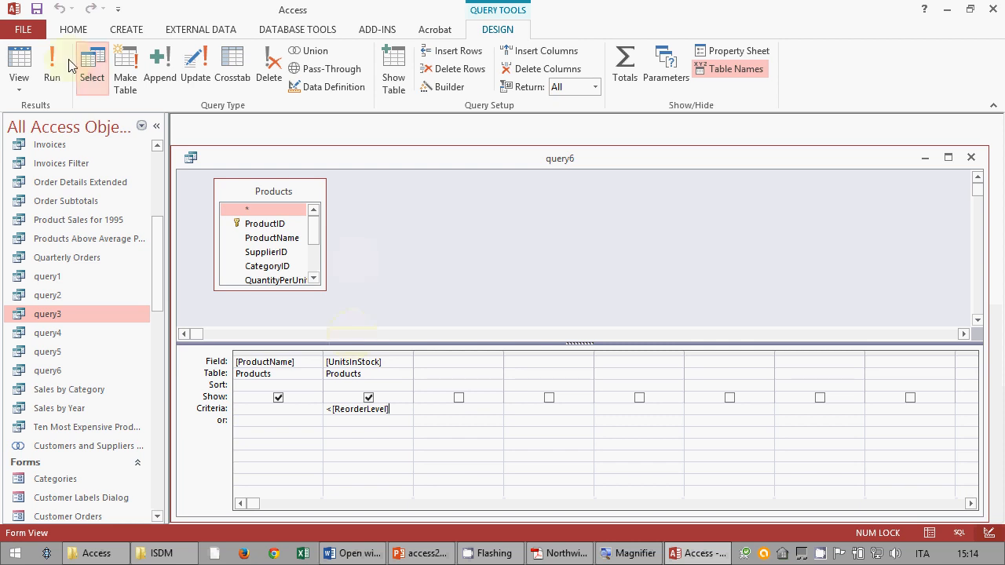
click(35, 11)
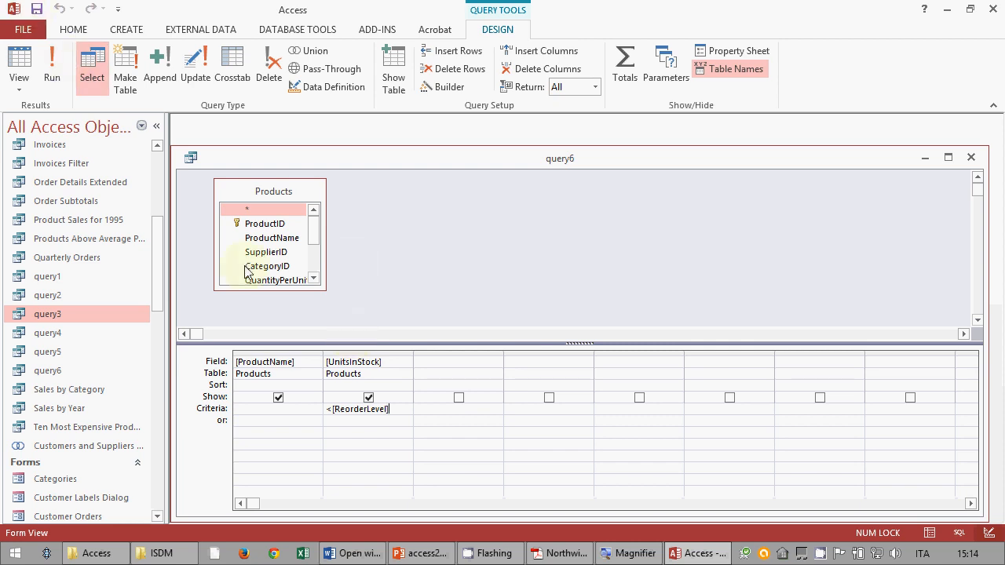
- Switch to the Word exercise list and insert a blank line below the exercise on products with supplier from a user-specified country
click(353, 553)
scroll(514, 415, down, 2)
click(825, 337)
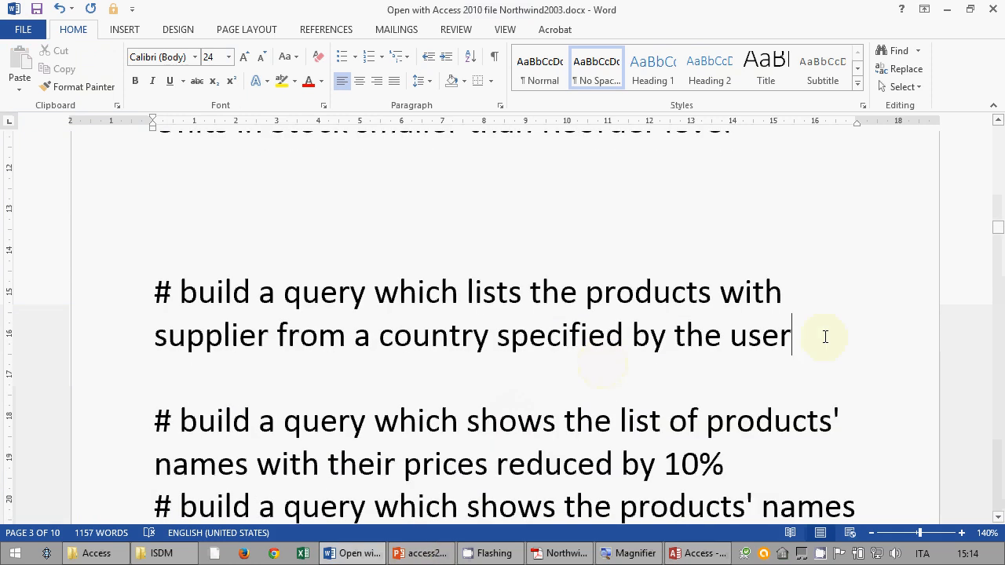
key(Return)
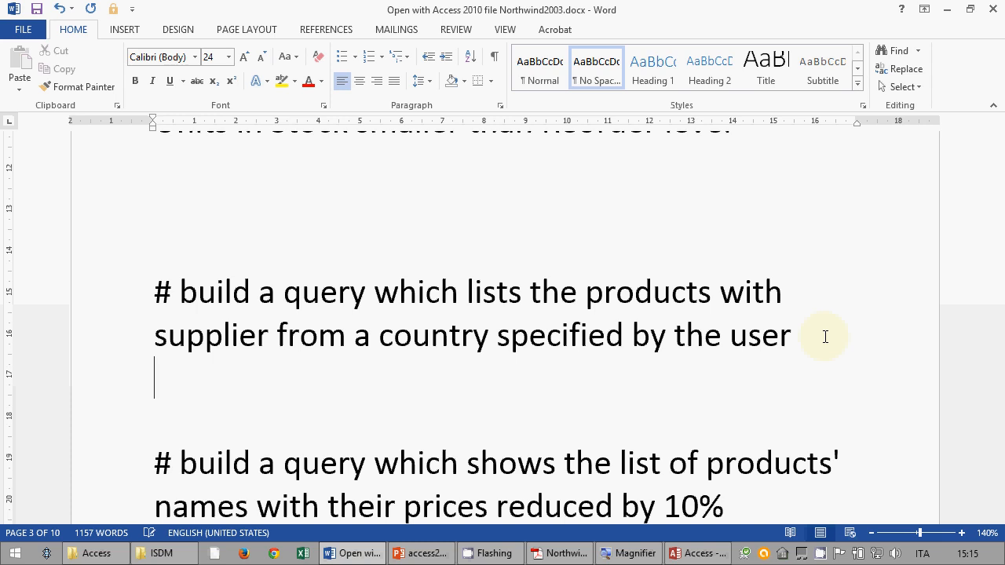
- Switch to Access, close query6 and start a new query with the Simple Query Wizard
key(alt+Tab)
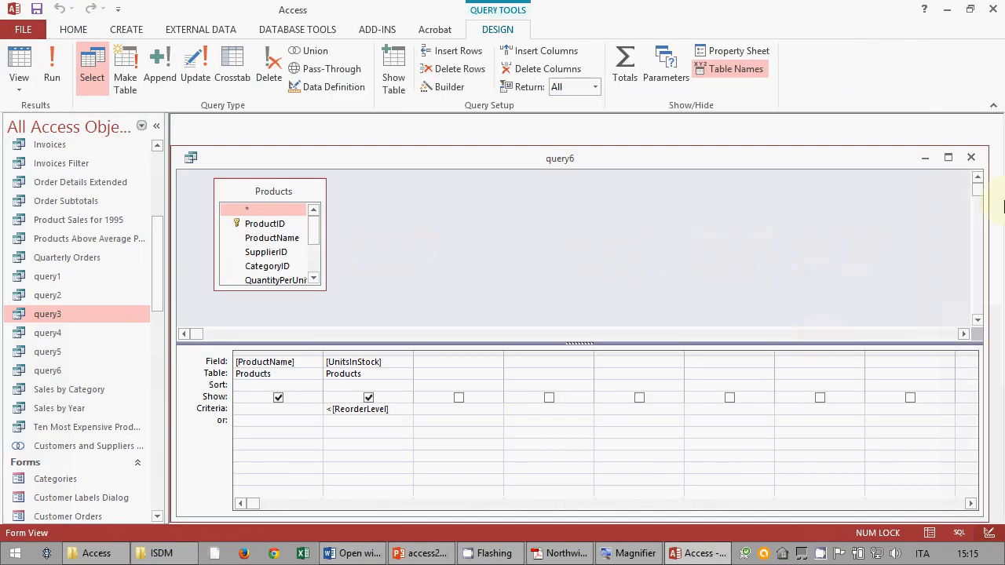
click(971, 159)
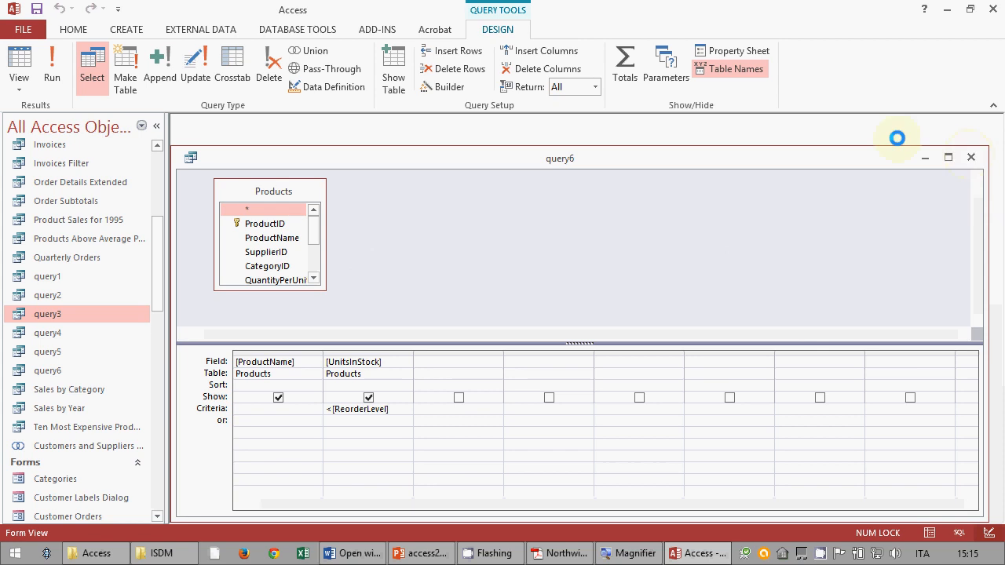
click(138, 33)
click(201, 67)
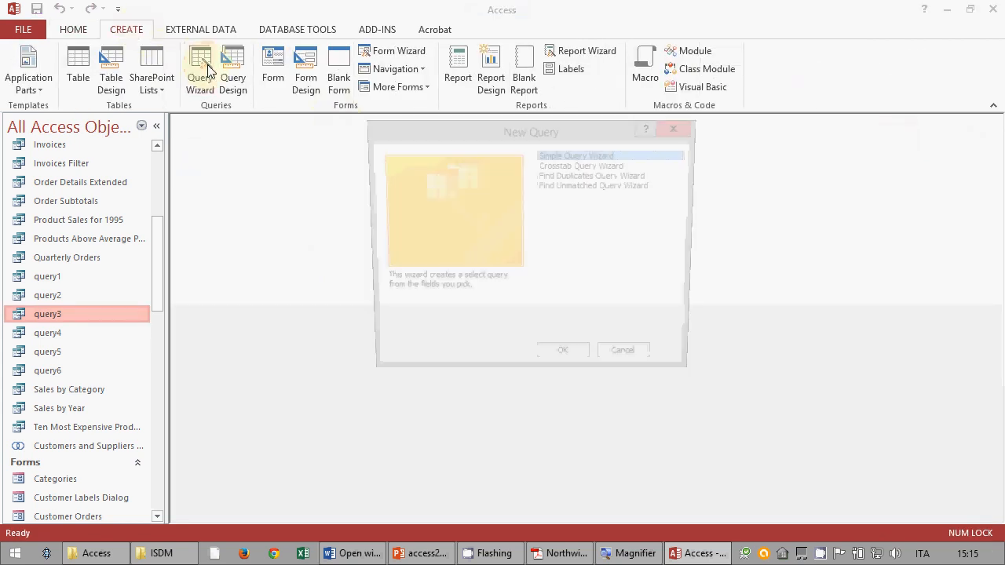
click(565, 363)
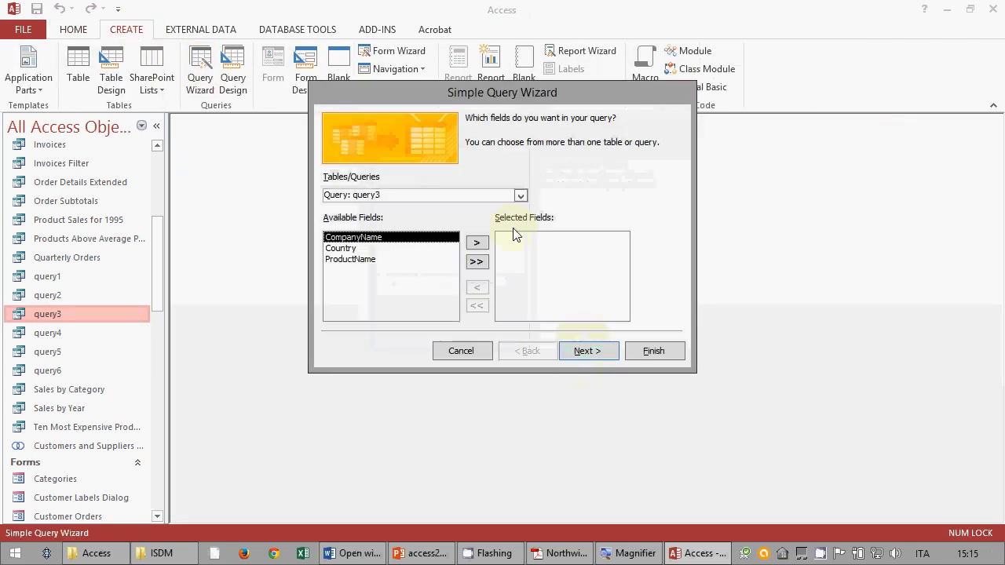
- Add the CompanyName and Country fields from the Suppliers table to the new query
click(520, 195)
click(521, 211)
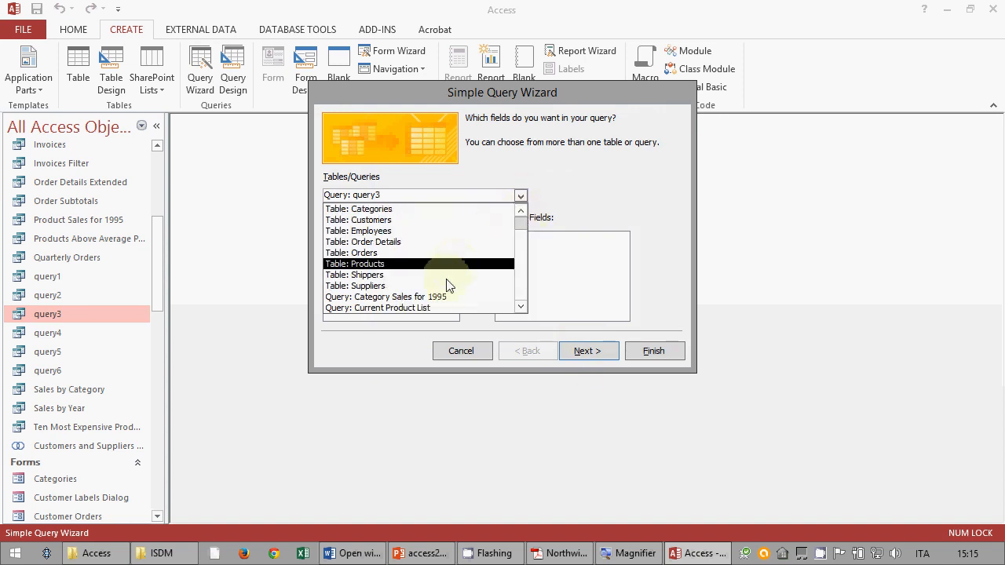
click(443, 286)
click(432, 248)
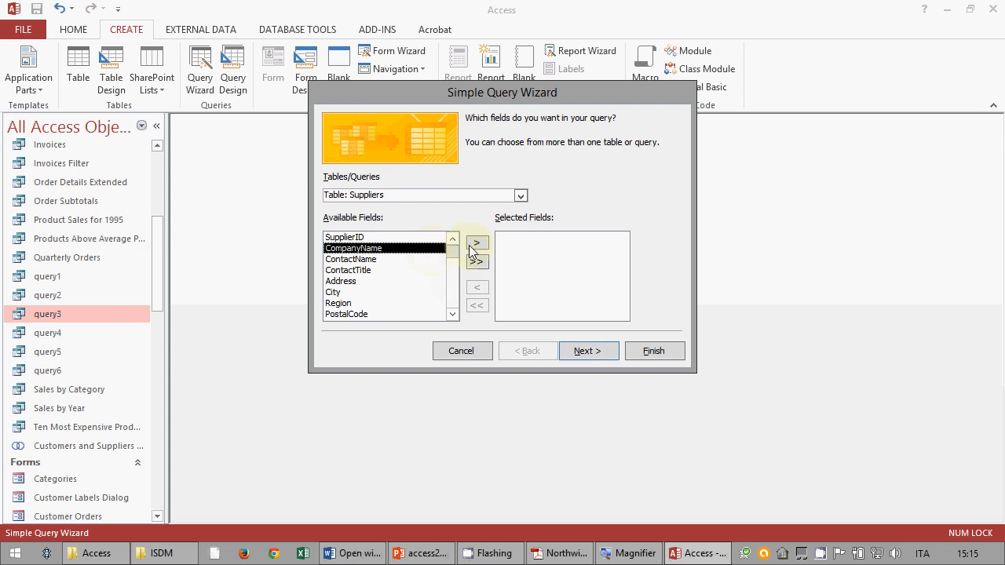
click(477, 242)
click(368, 314)
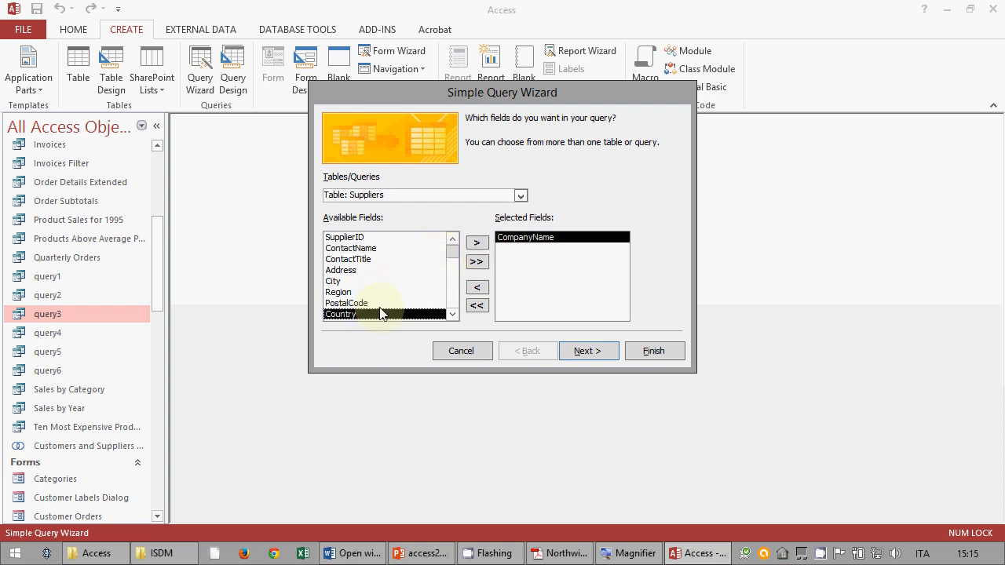
click(476, 243)
- Add the ProductName field from the Products table to the new query
click(520, 197)
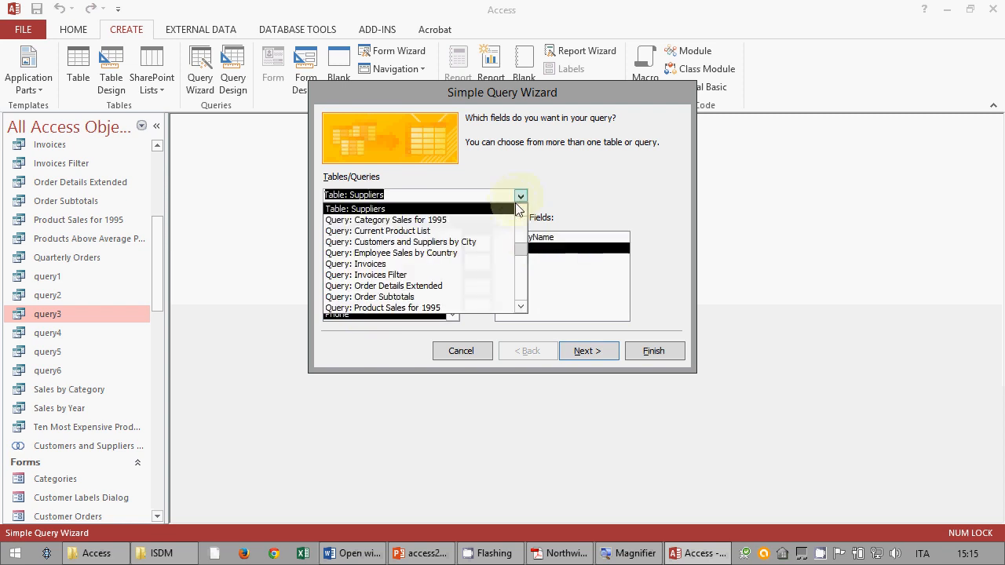
scroll(471, 259, down, 1)
scroll(471, 259, up, 2)
scroll(471, 258, up, 1)
click(465, 253)
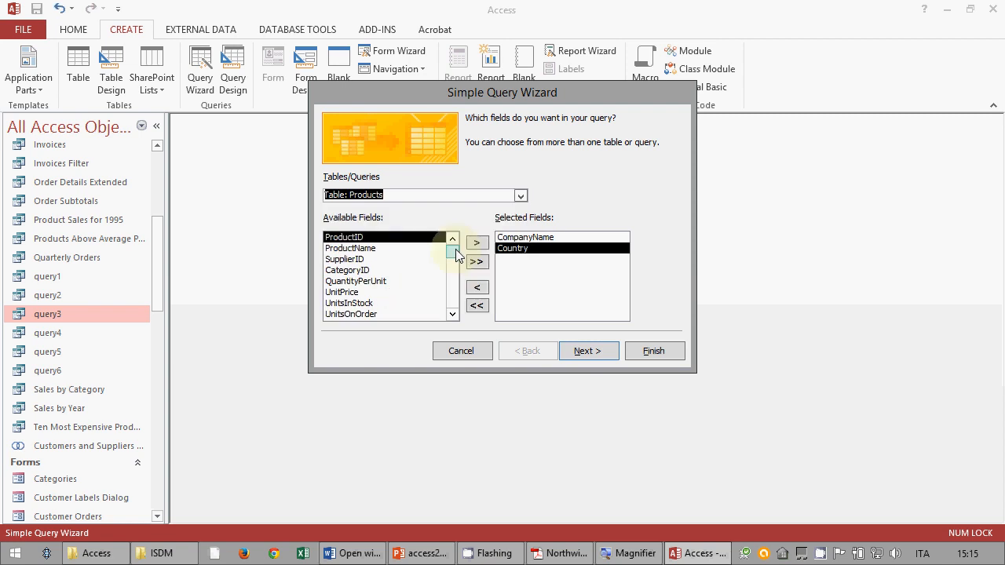
click(386, 248)
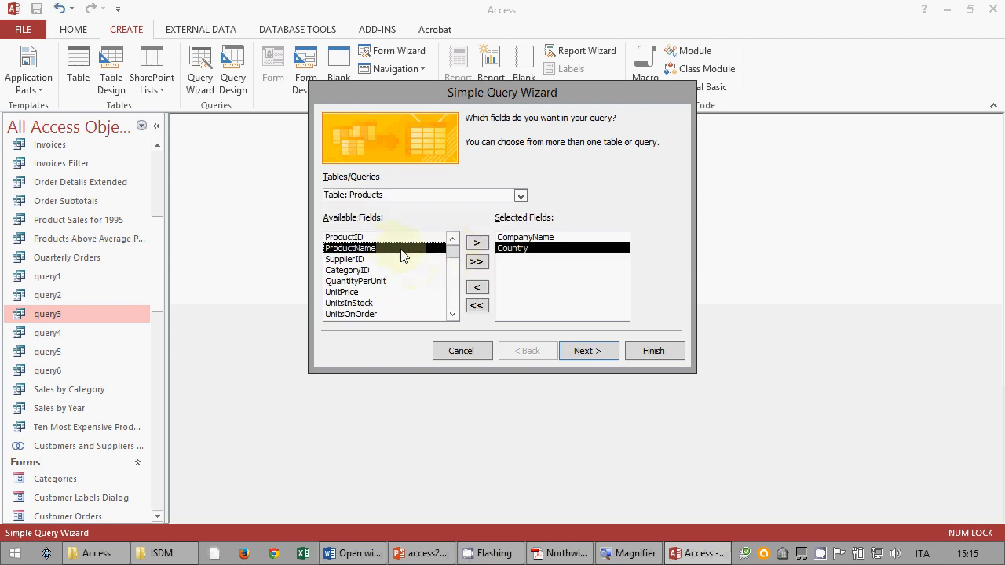
click(476, 242)
- Keep the query as a detail query, title it query7 and finish the wizard to open its records
click(584, 351)
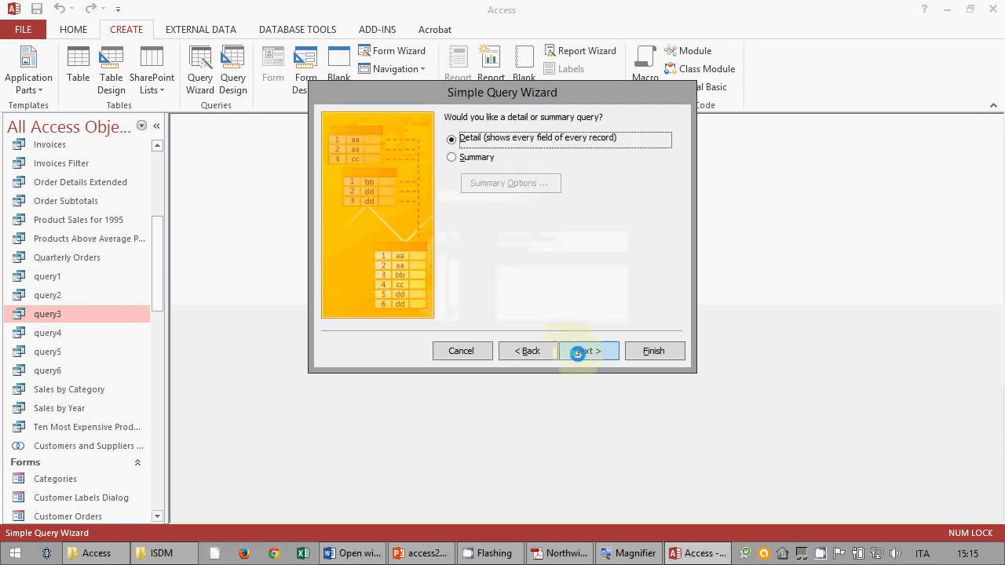
click(582, 351)
drag(520, 135, 410, 127)
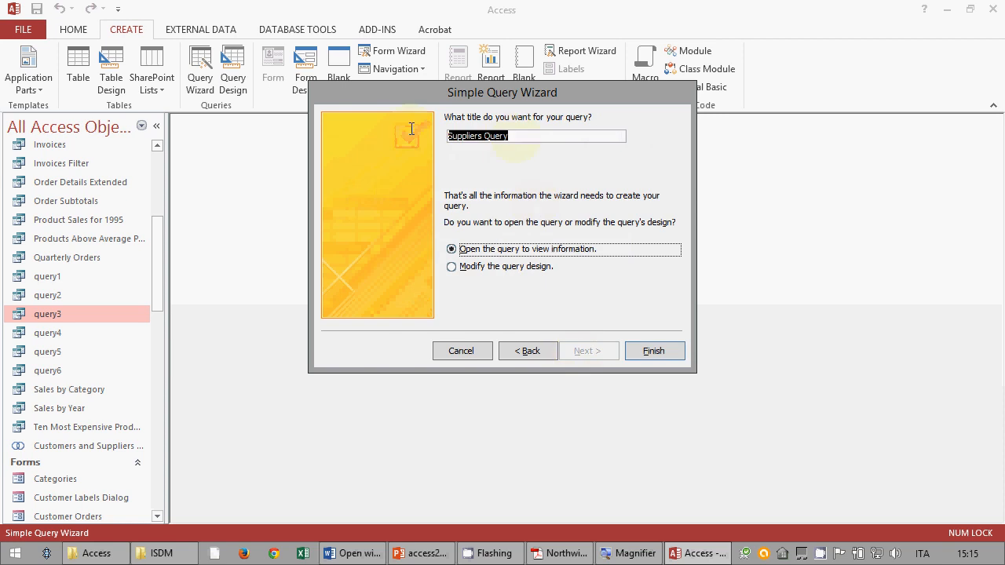
text(query7)
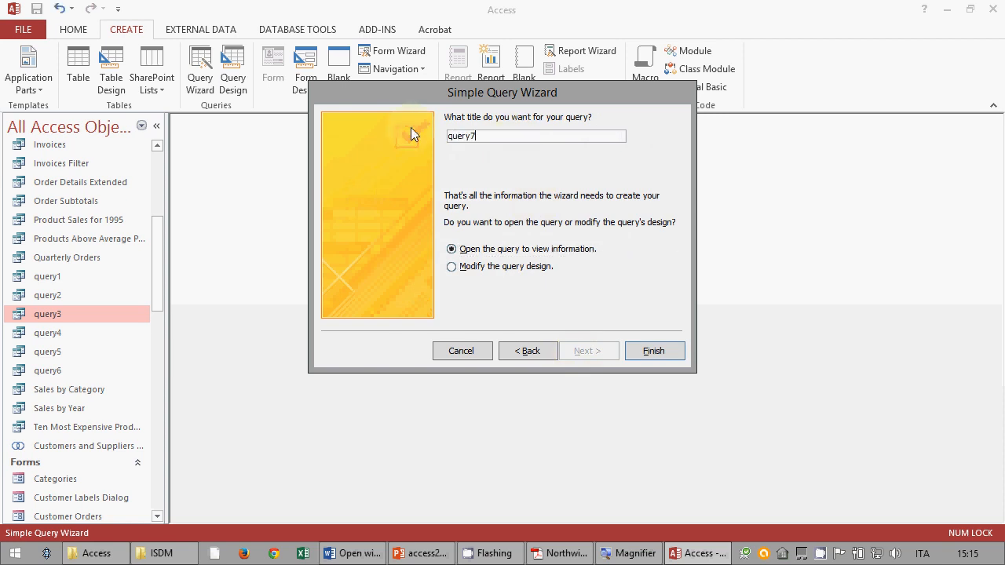
click(655, 357)
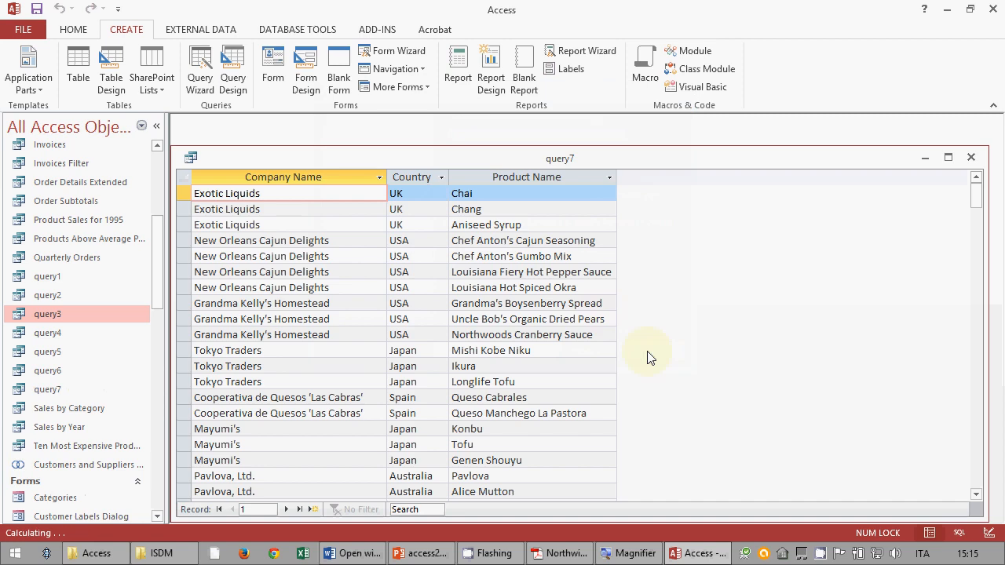
- In query7's design view, set the Country criterion to [Please tell me a country] and widen that column to fit the text
click(73, 29)
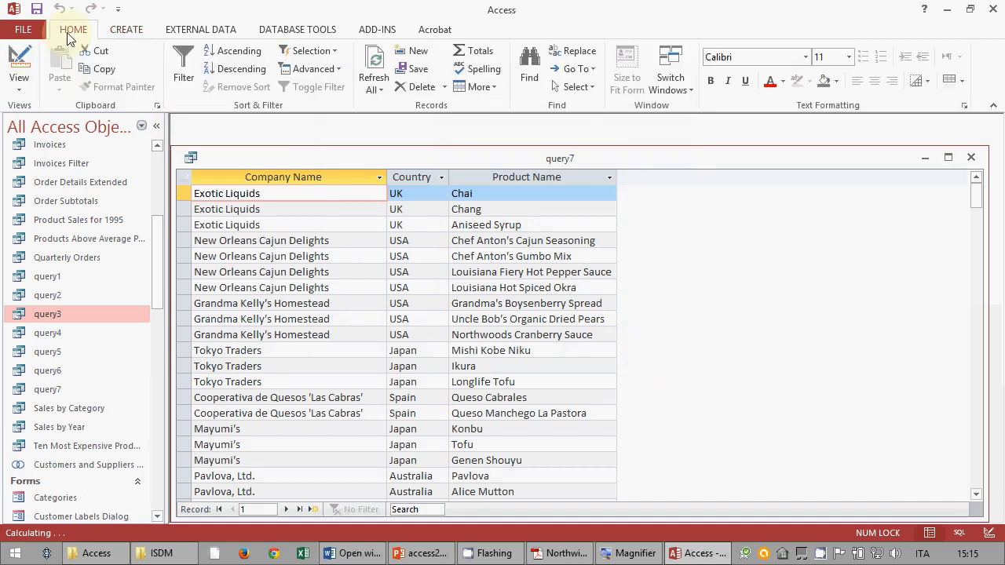
click(25, 69)
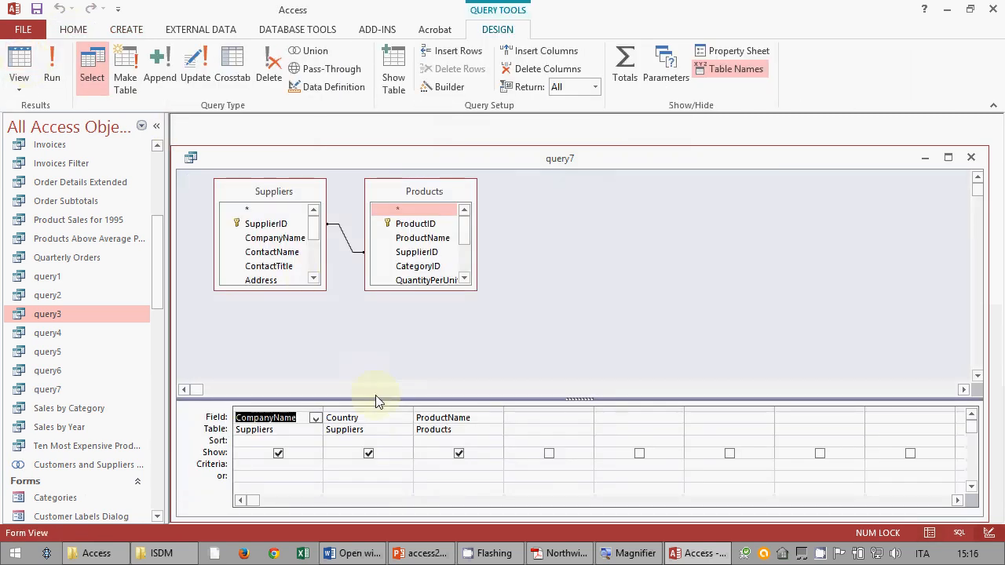
drag(375, 400, 392, 336)
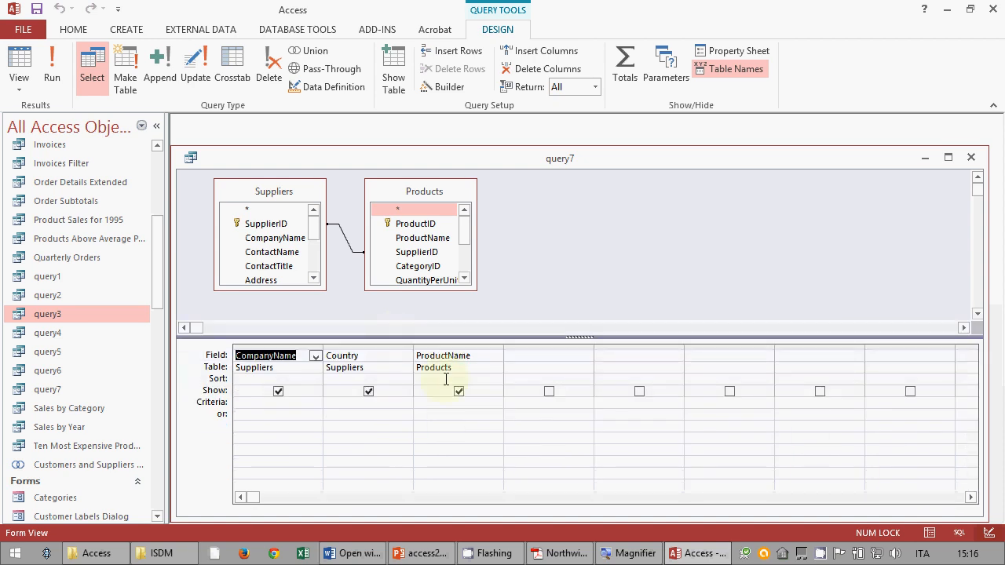
click(397, 401)
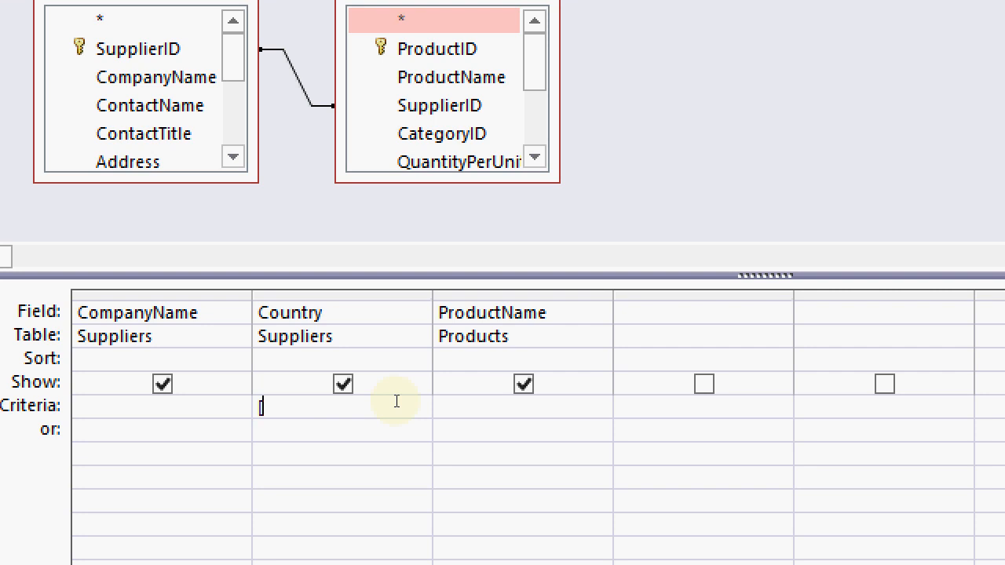
text(Please tell me )
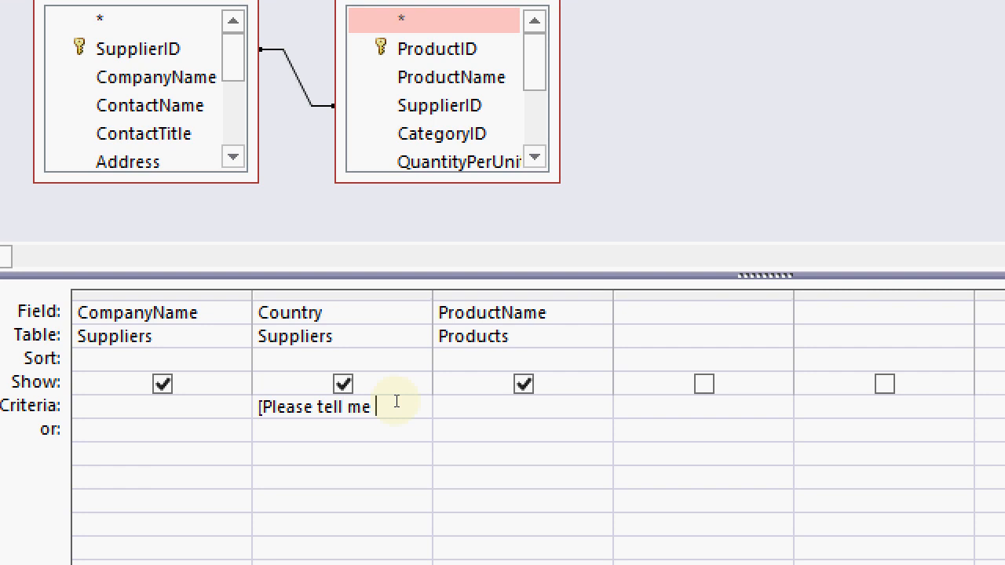
text(a country)
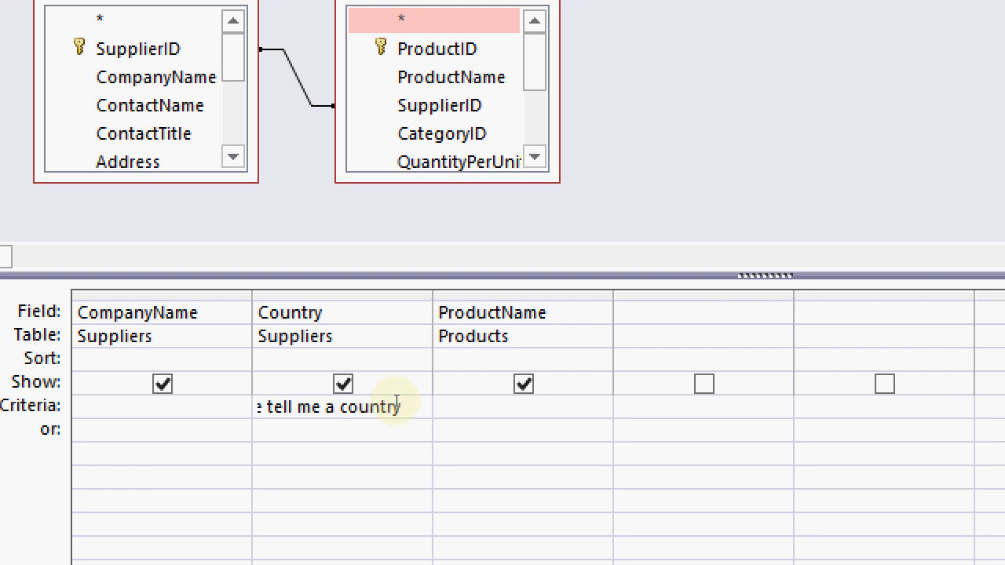
text(])
drag(411, 347, 476, 349)
click(434, 452)
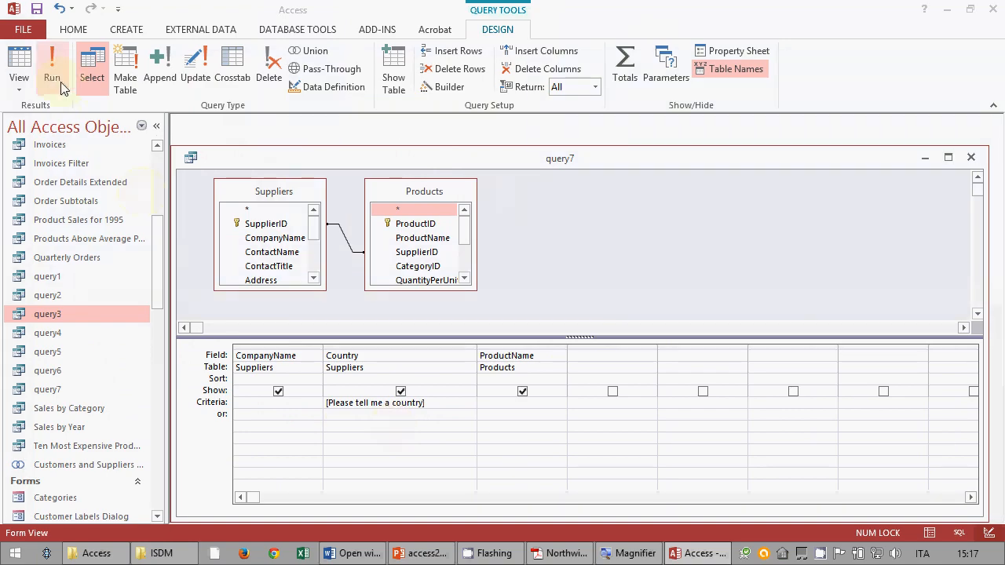
- Run query7 with Sweden as the country, and close the query from design view
click(61, 81)
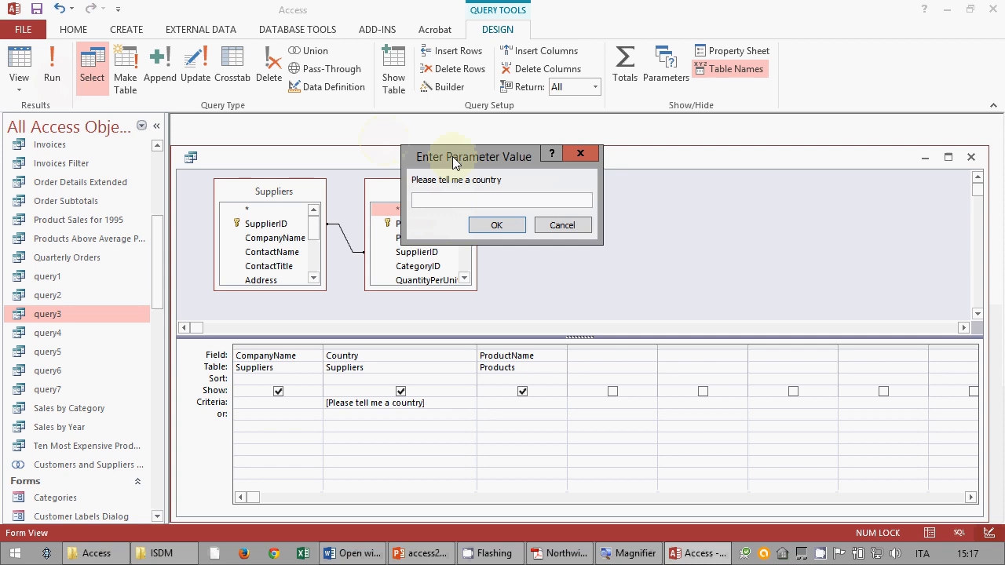
drag(452, 155, 461, 263)
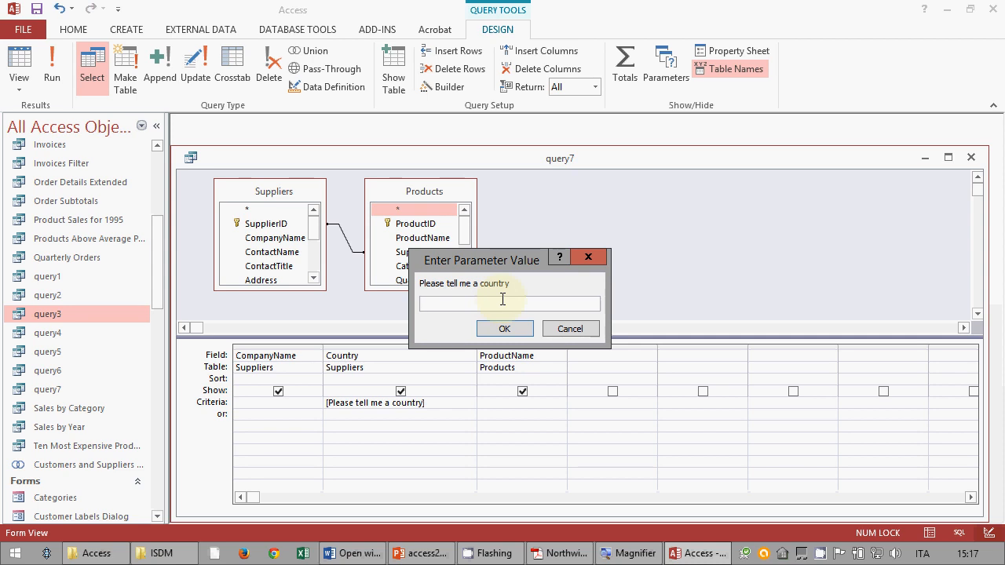
text(Sweden)
click(504, 329)
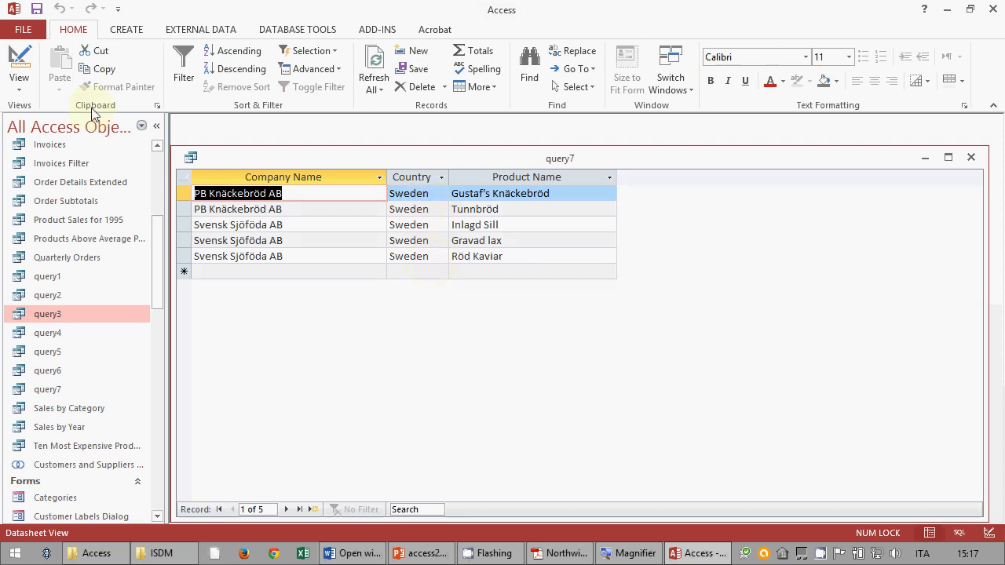
click(26, 62)
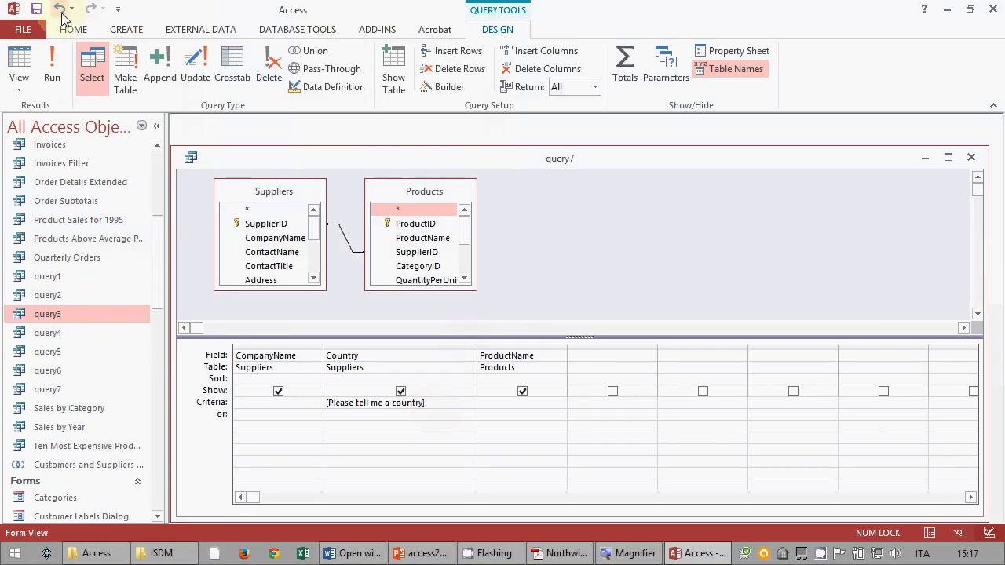
click(970, 159)
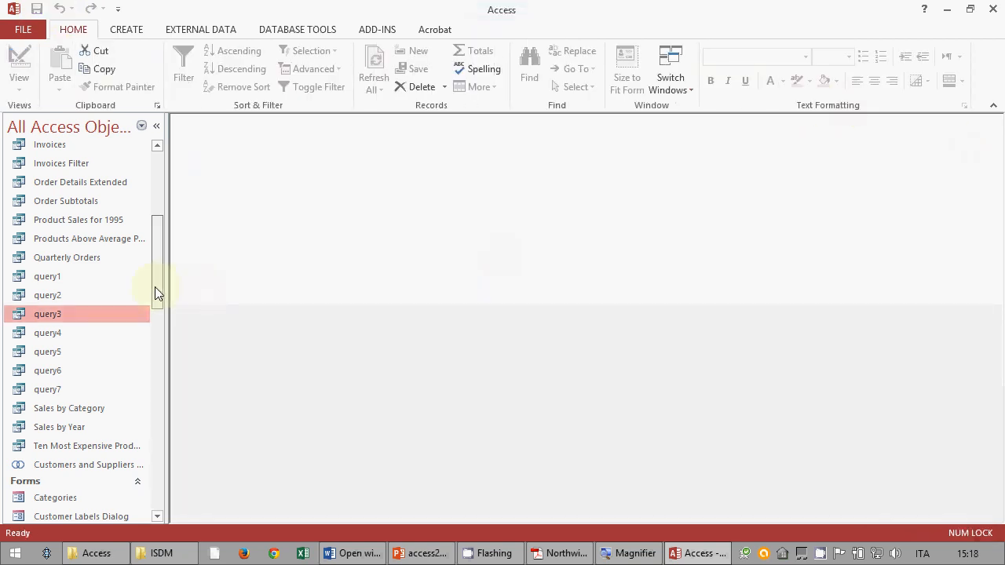
- Open query6 and display it in design view
drag(157, 291, 157, 306)
double_click(43, 314)
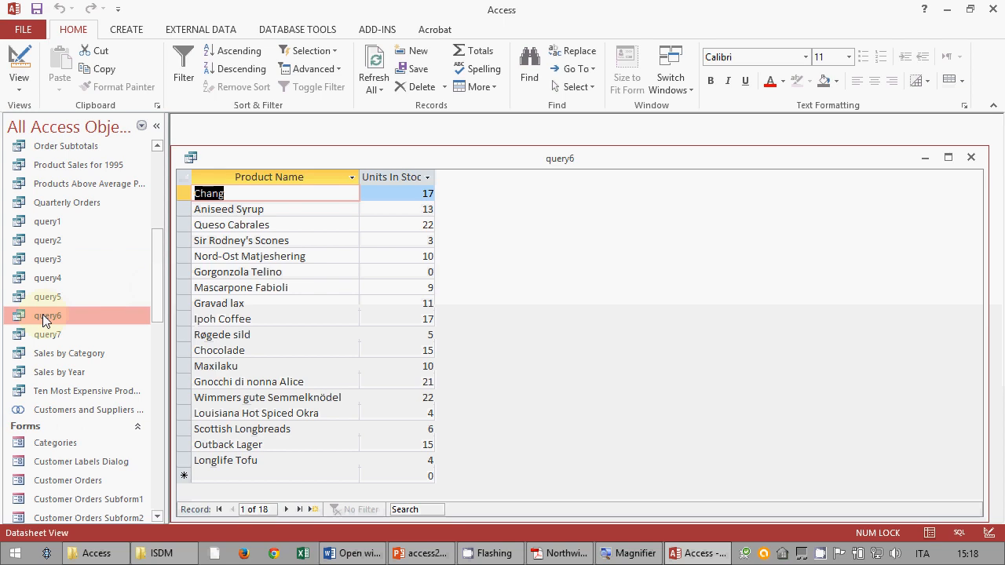
click(35, 70)
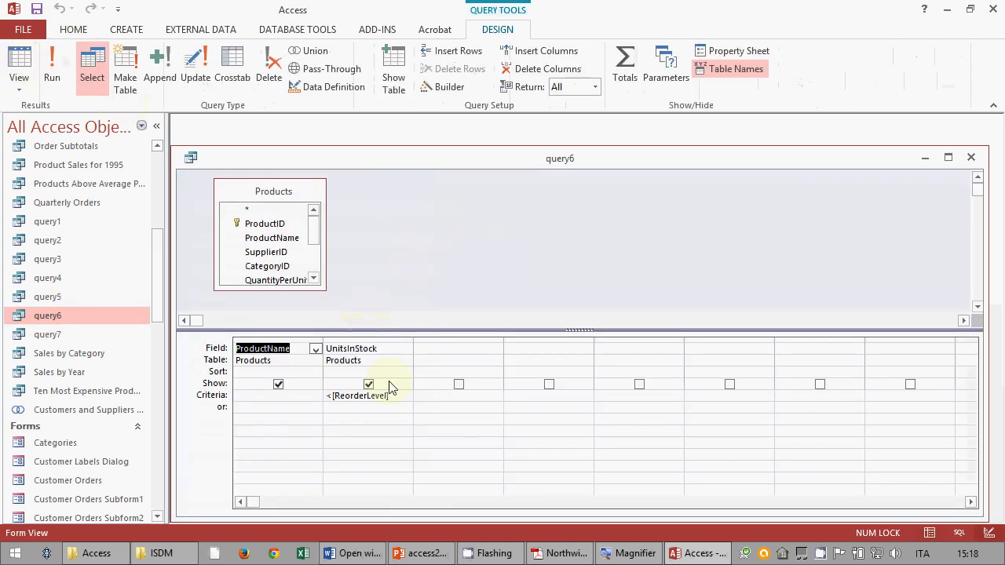
- Misspell the UnitsInStock criterion as <[ReorderLeve], run query6 and cancel the parameter entry
click(386, 397)
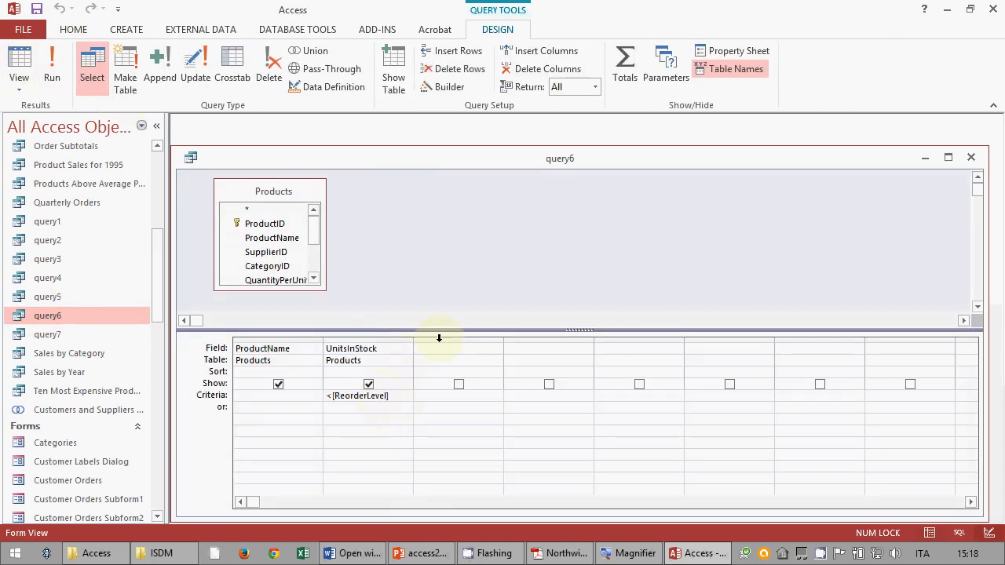
key(BackSpace)
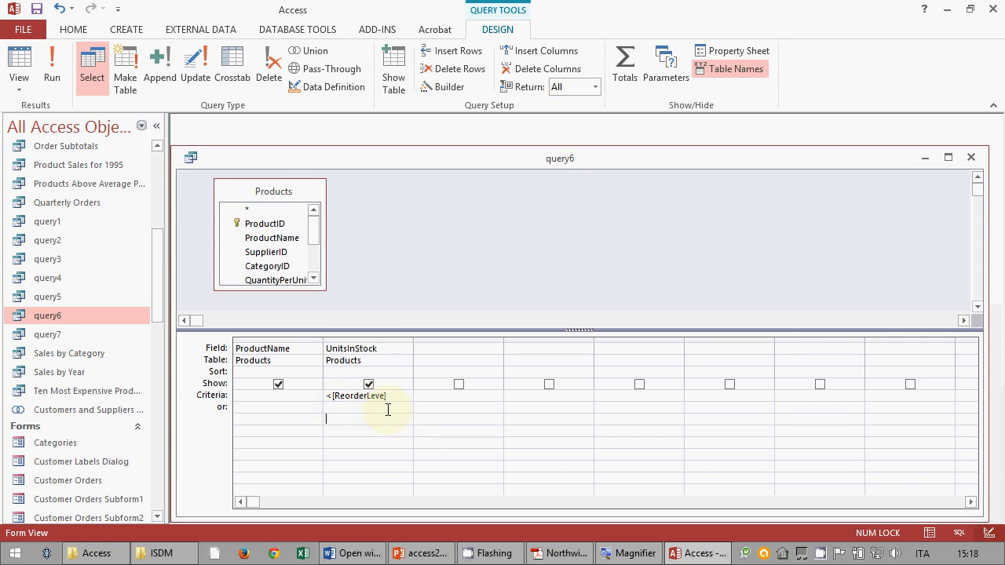
click(58, 62)
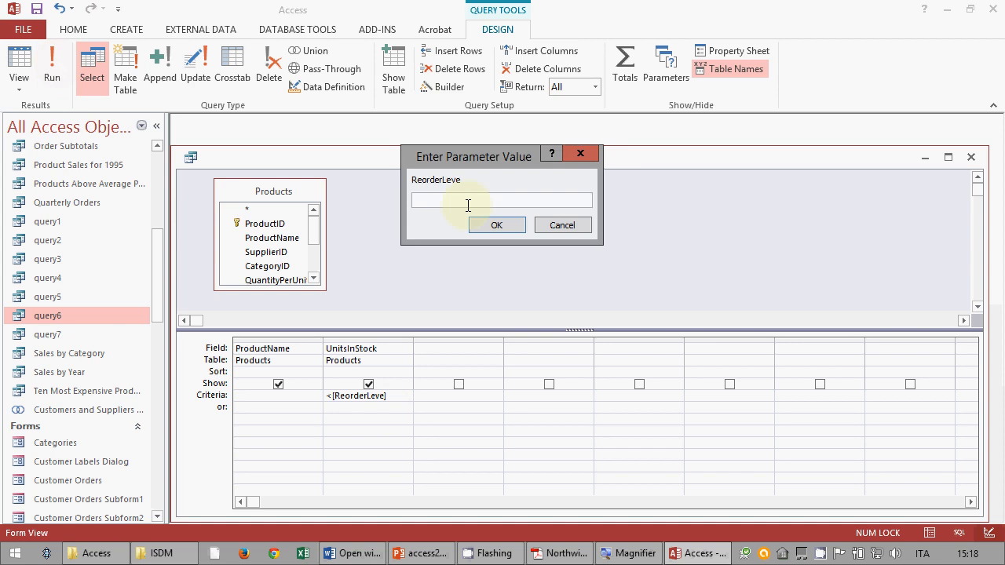
click(561, 225)
- Correct the UnitsInStock criterion to <[ReorderLevel] and close query6
click(384, 396)
text(l)
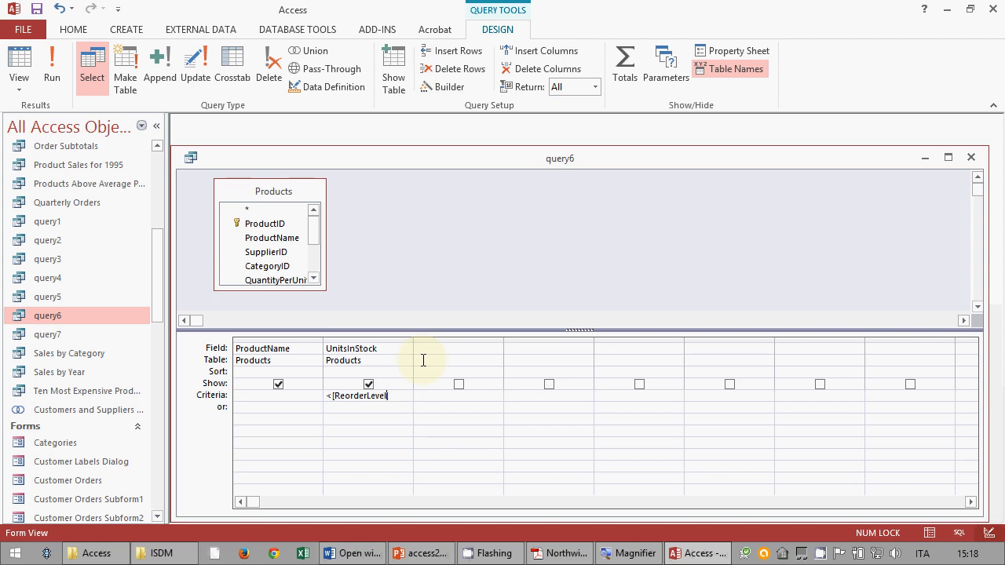
click(368, 420)
click(336, 408)
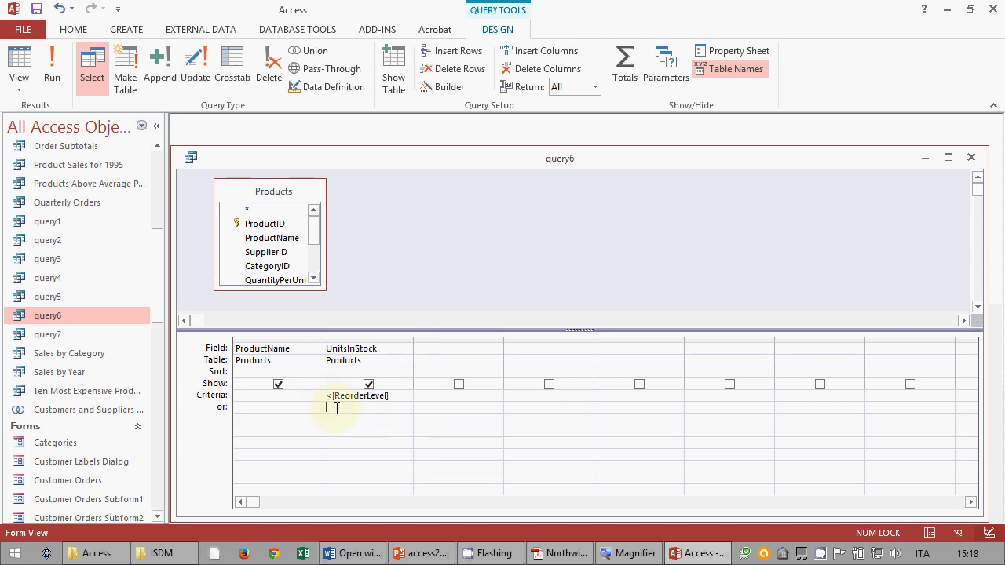
click(971, 158)
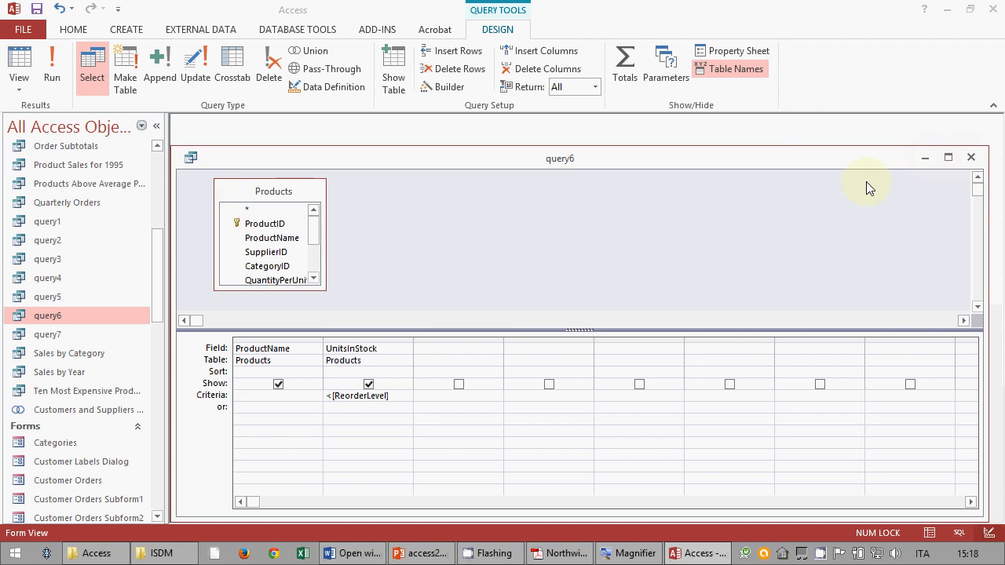
click(507, 322)
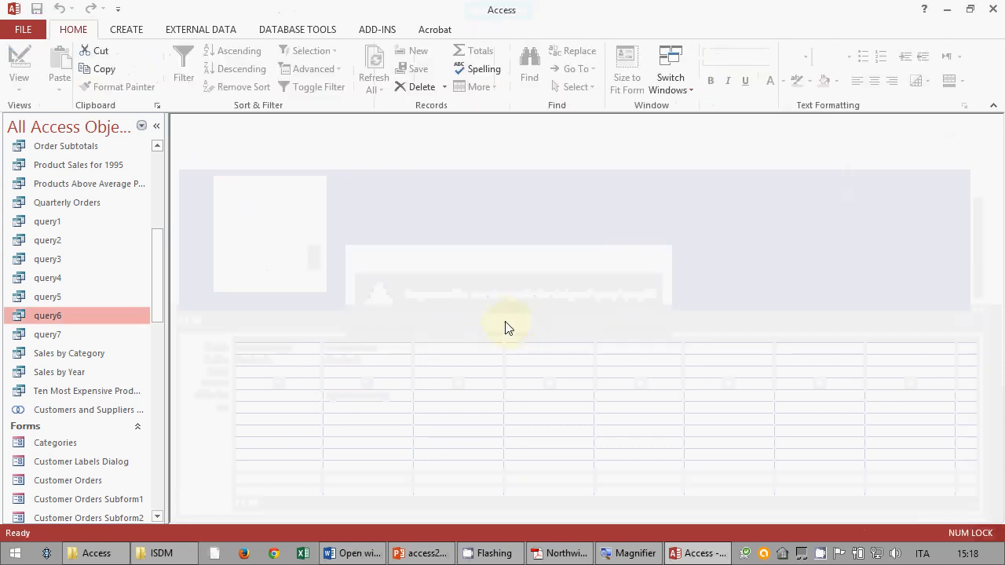
- Run query7 with Italy as the country, display it in design view and widen the Country column to show its full criterion
double_click(53, 333)
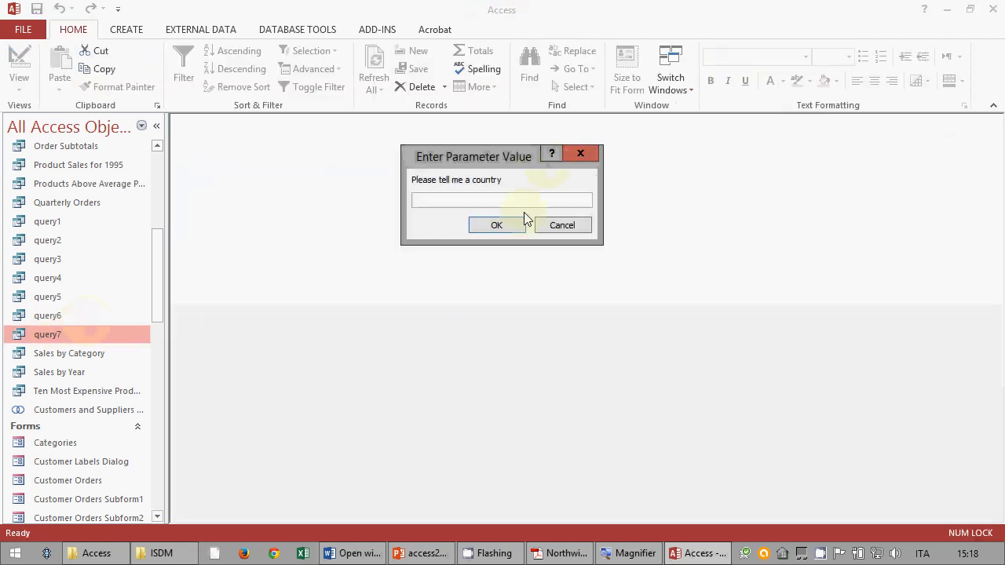
text(Italy)
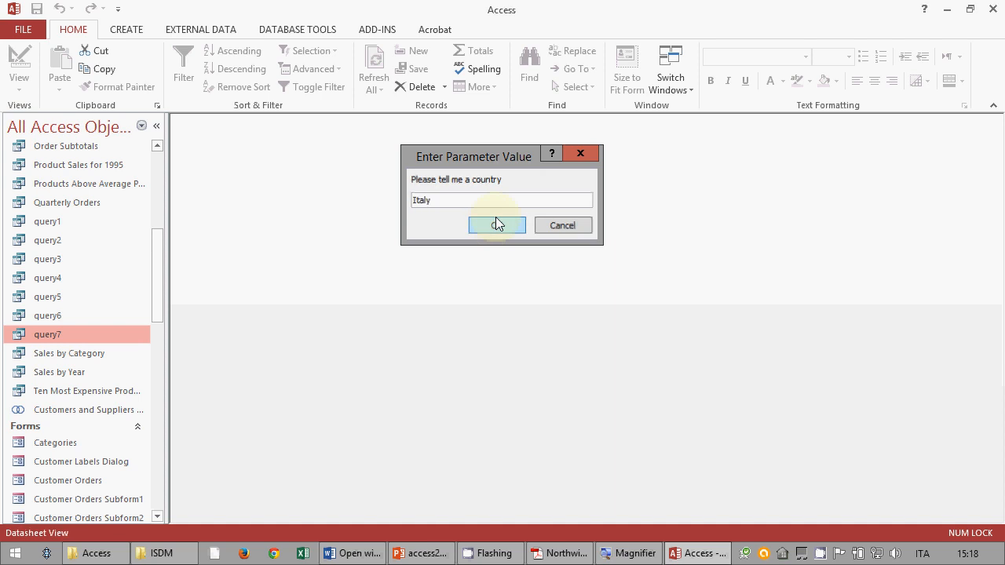
click(496, 224)
click(19, 63)
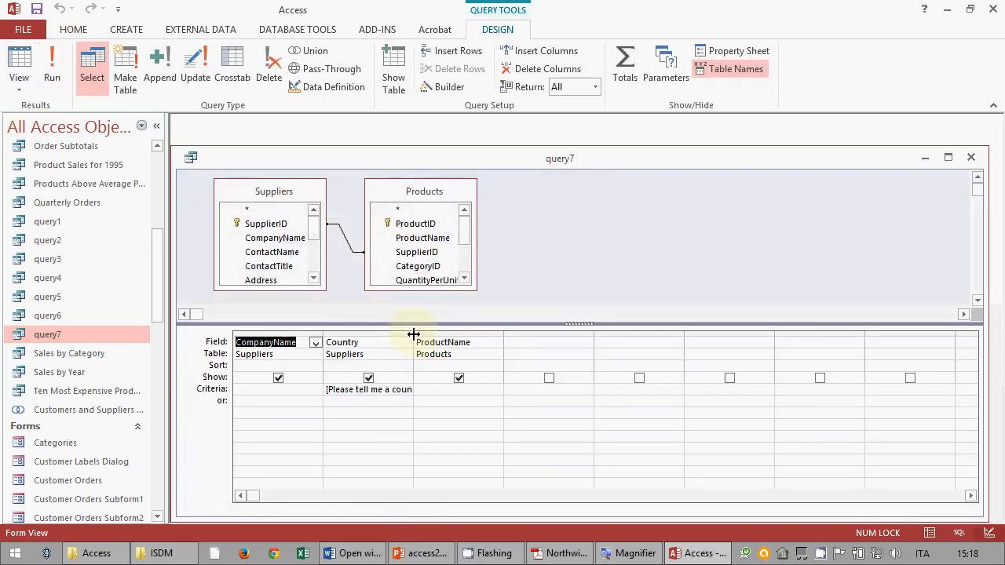
drag(413, 335, 459, 336)
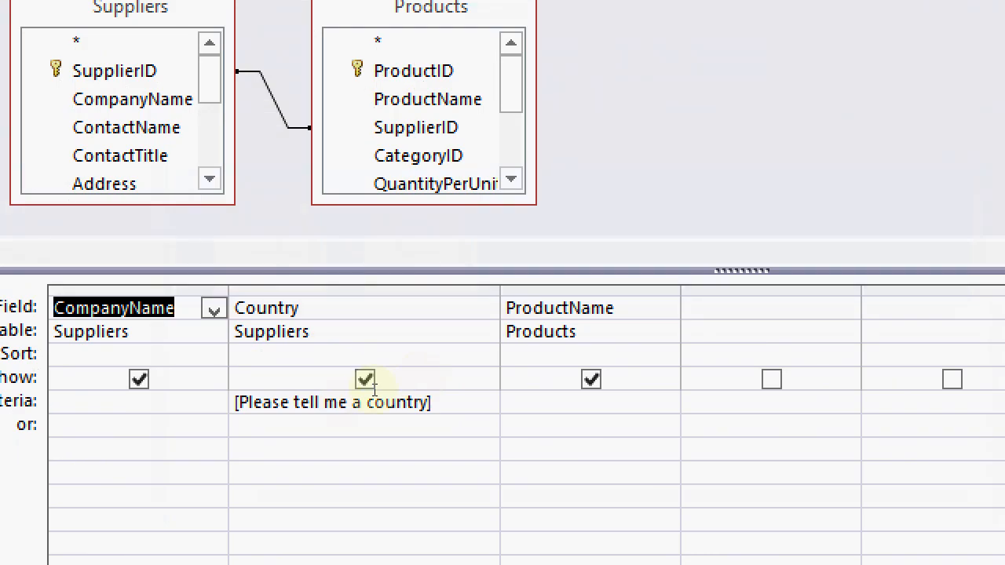
- Put an equals sign in front of the Country criterion [Please tell me a country] and remove it again
click(328, 390)
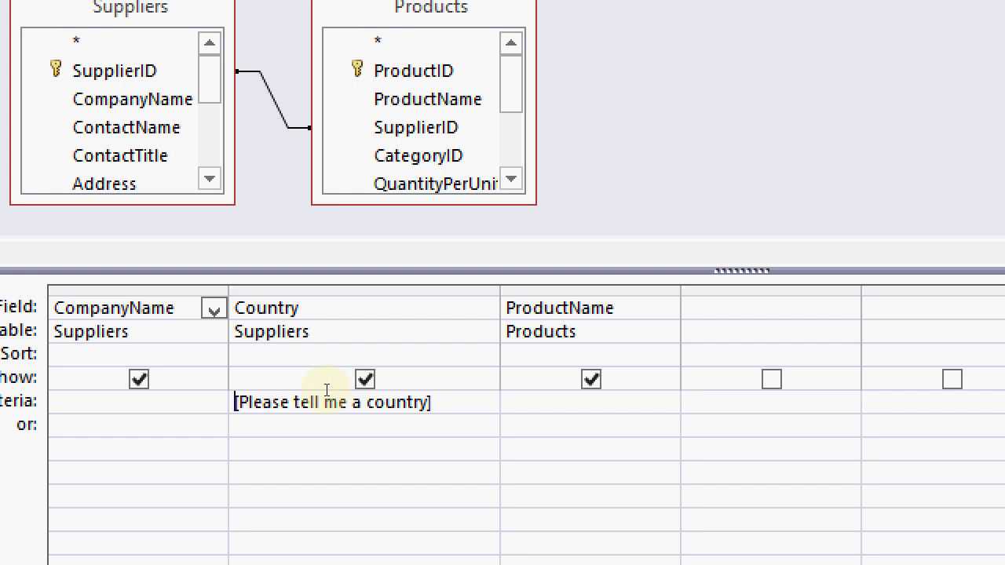
text(=)
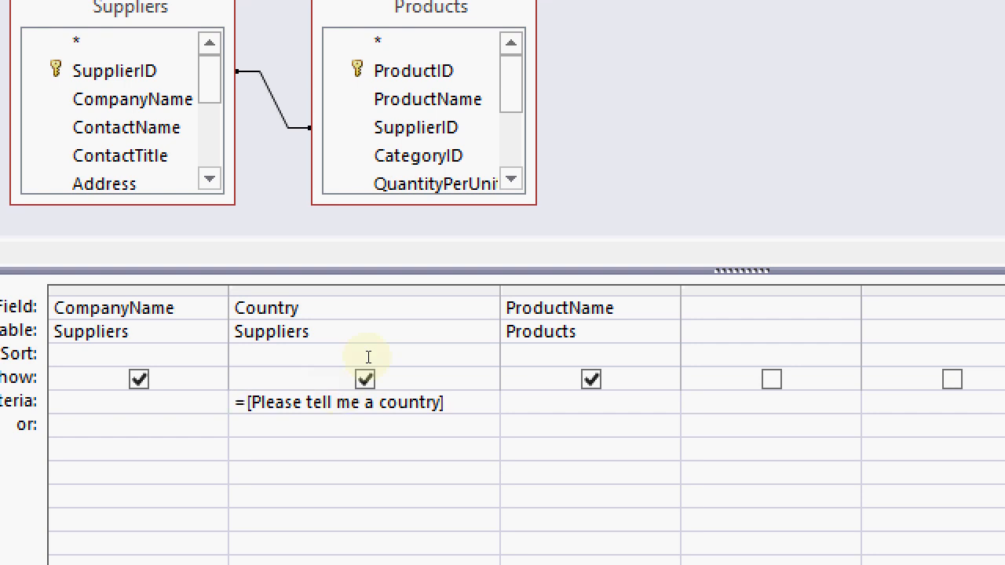
key(Down)
key(Down)
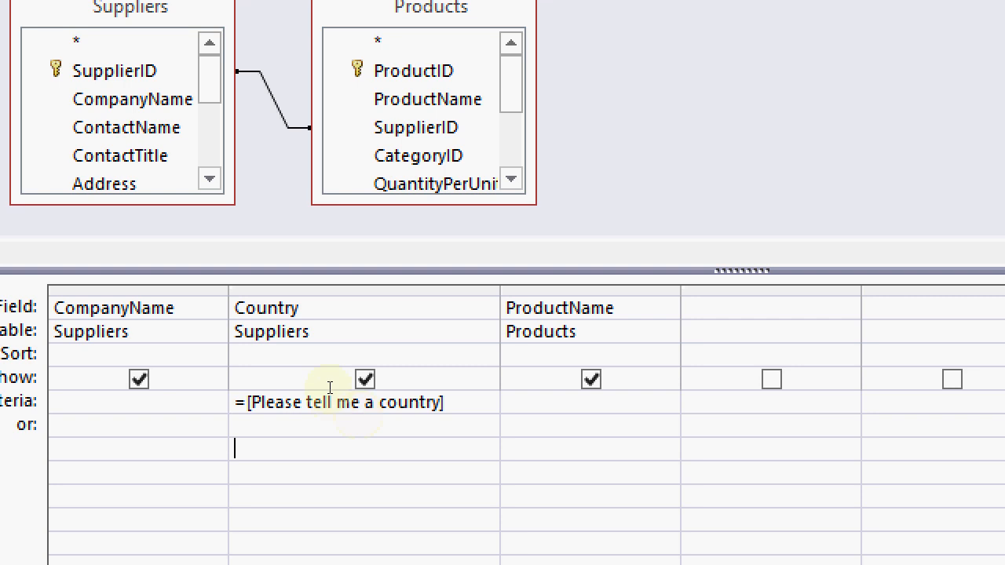
key(Up)
key(Up)
key(Delete)
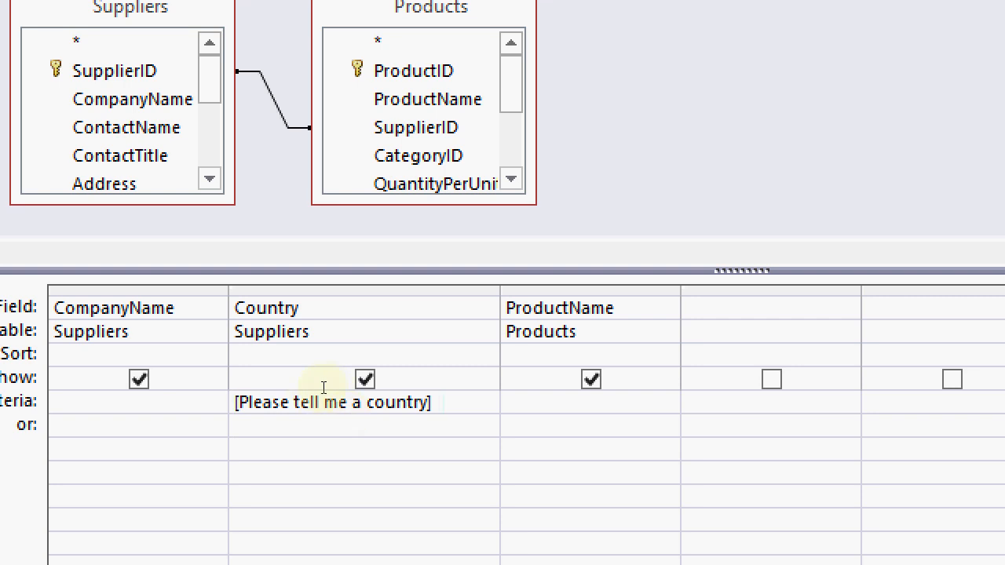
key(Down)
key(Down)
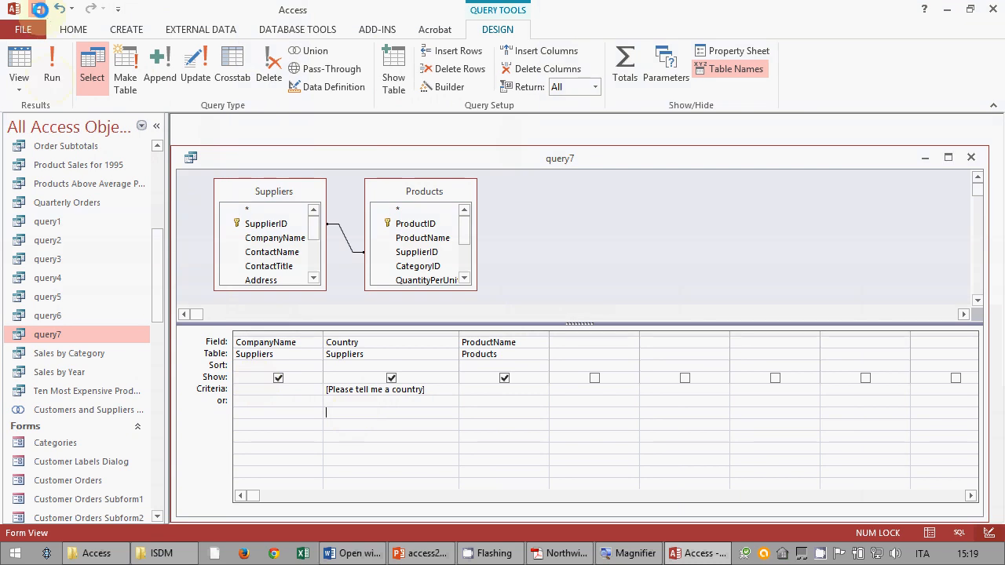
- Close query7 and insert two blank lines after the exercise on prices reduced by 10% in the Word list
click(970, 157)
click(352, 553)
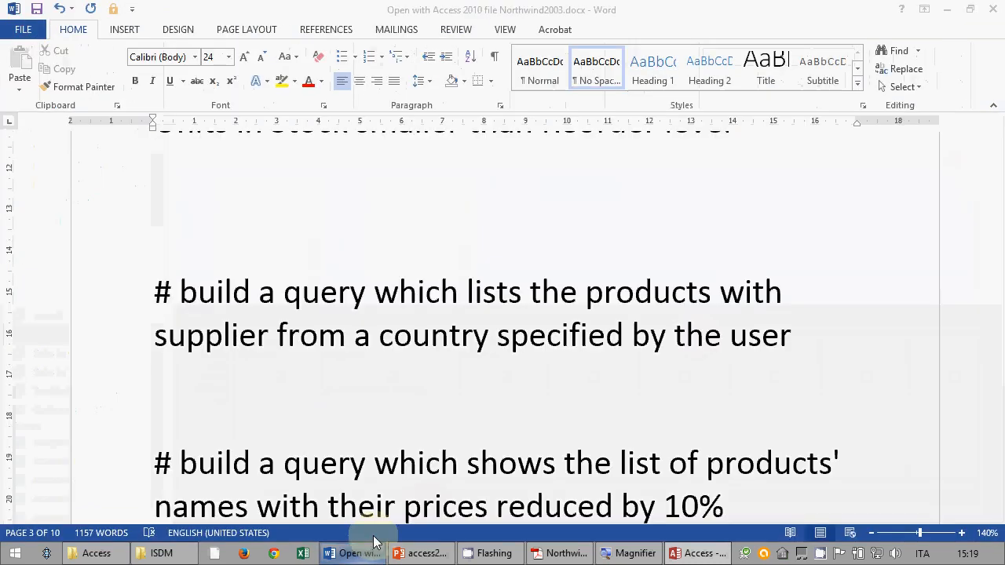
scroll(530, 392, down, 3)
click(739, 304)
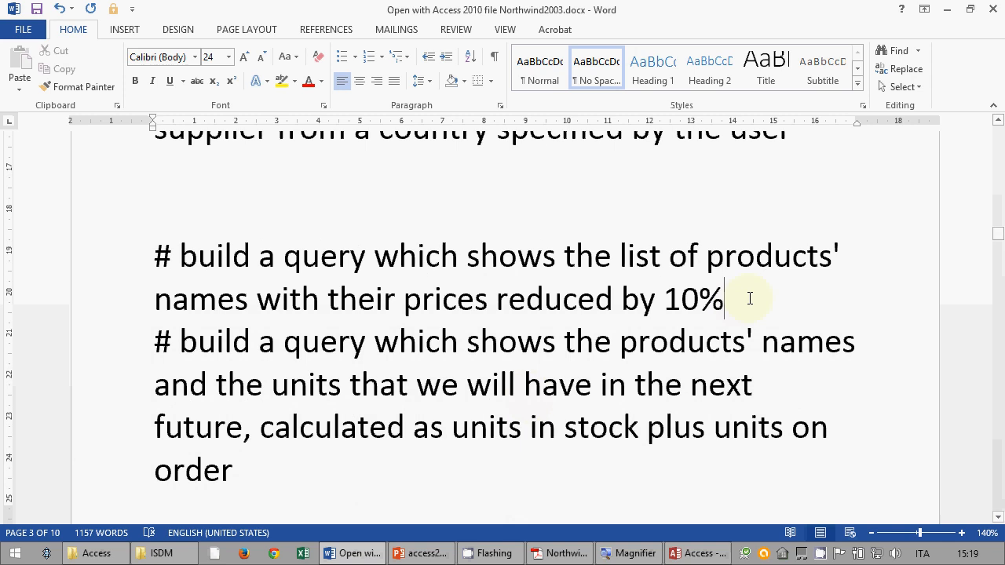
key(Return)
key(Return)
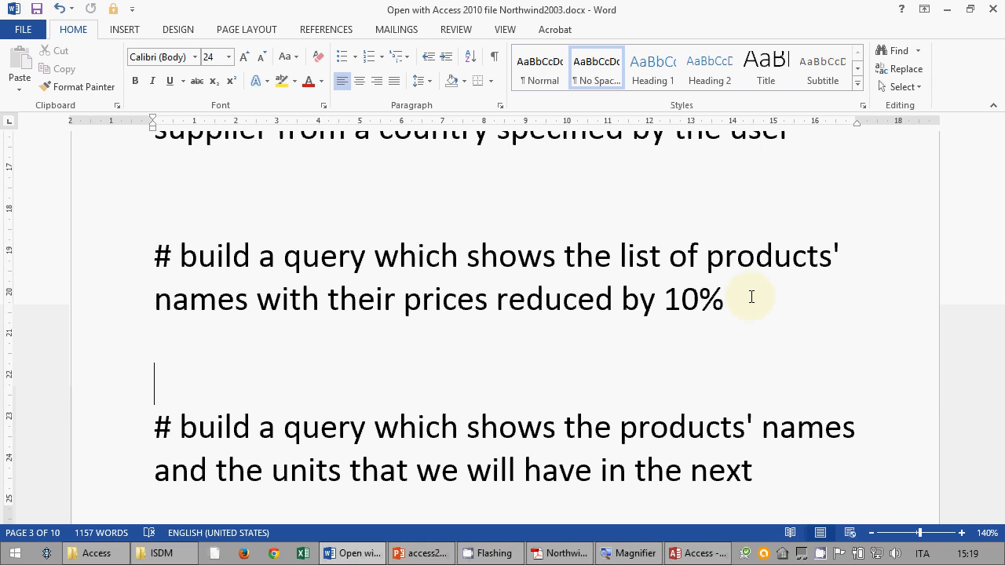
- Switch back to Access and start a new query with the Simple Query Wizard
key(alt+Tab)
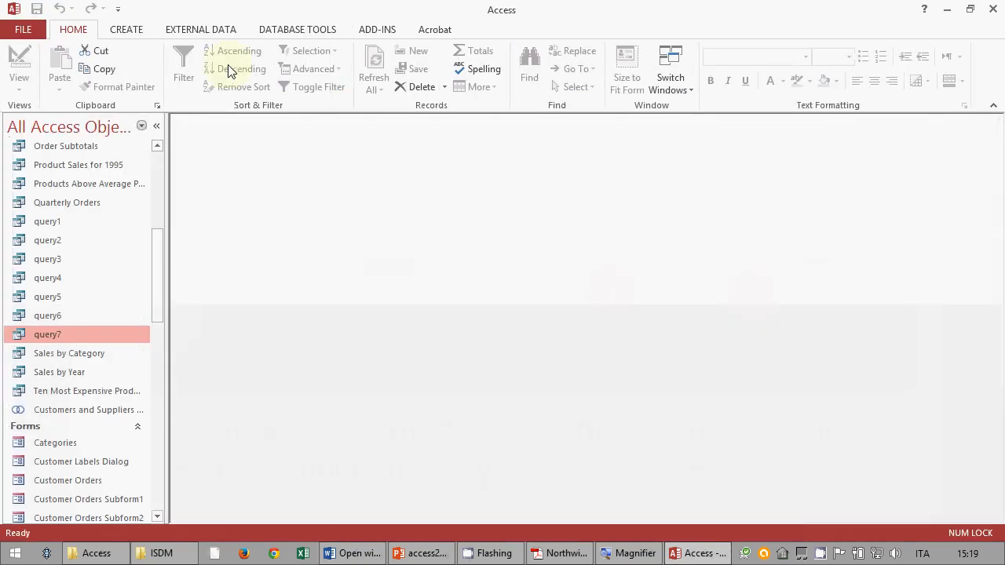
click(122, 29)
click(200, 74)
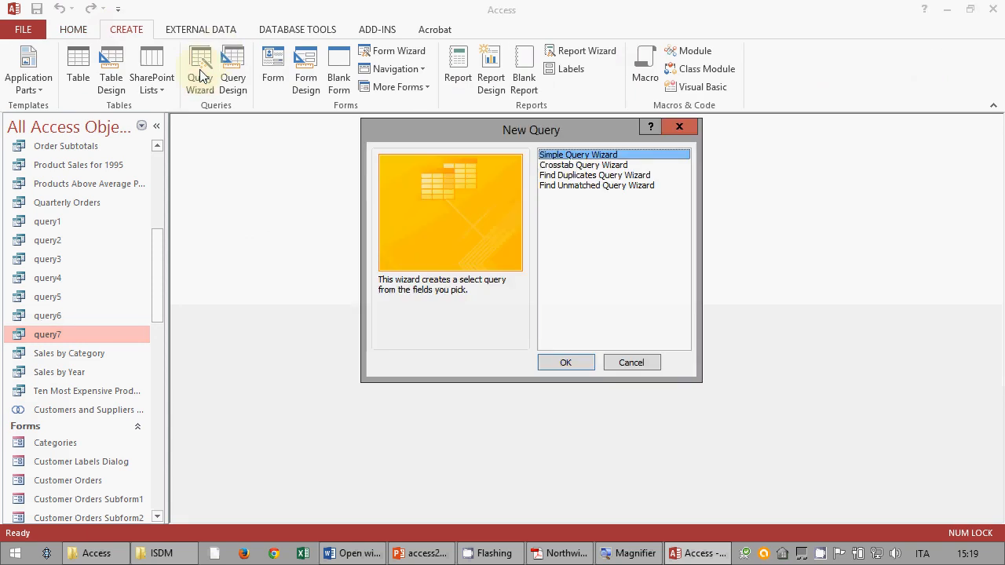
click(638, 363)
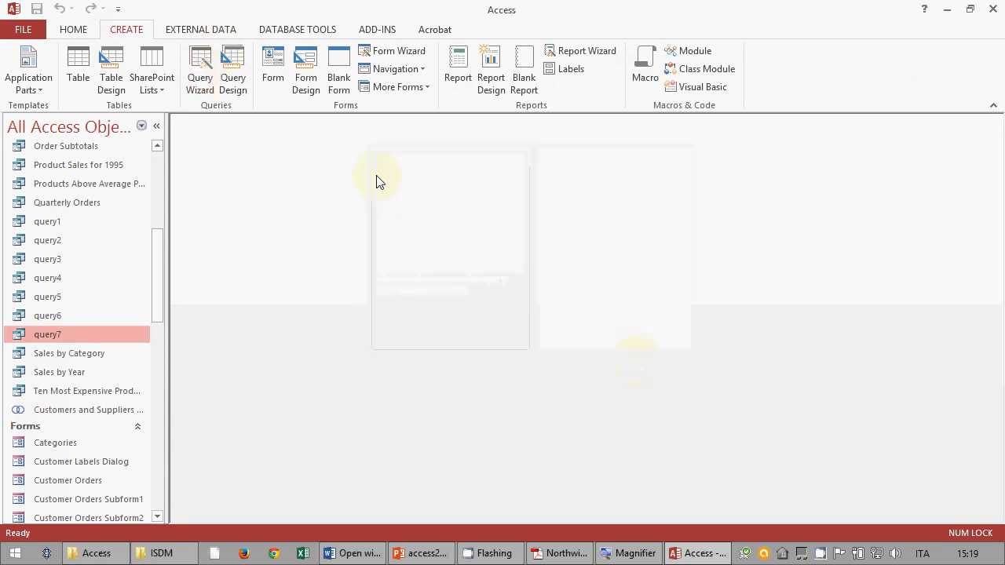
click(209, 82)
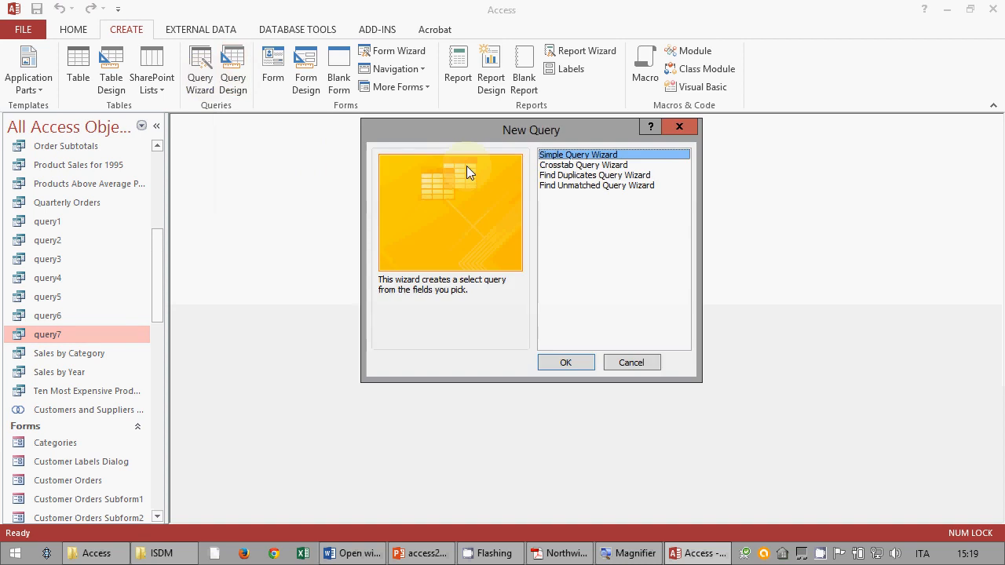
click(580, 360)
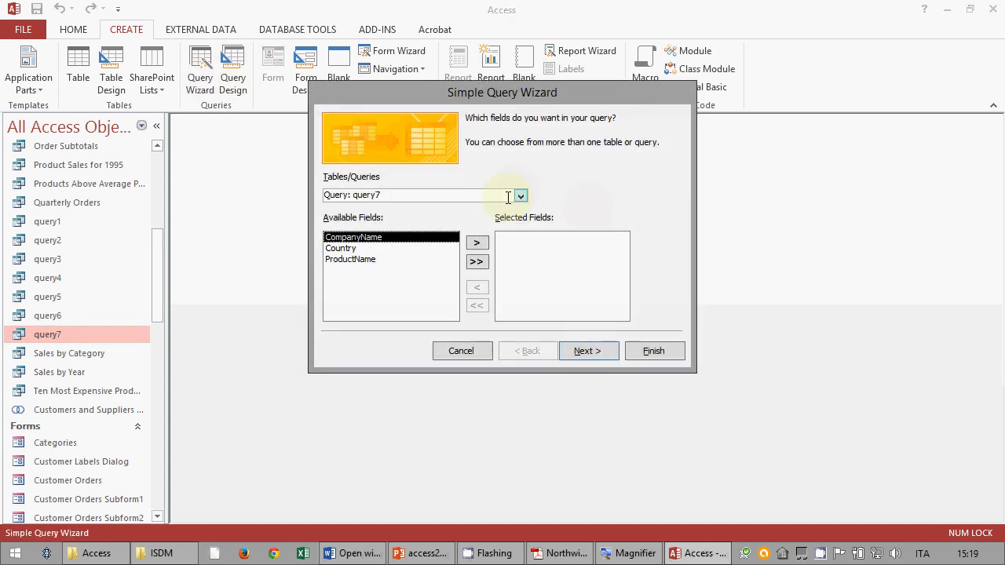
- Choose the Products table as the source and add the ProductName and UnitPrice fields to the query
click(520, 197)
scroll(520, 236, up, 7)
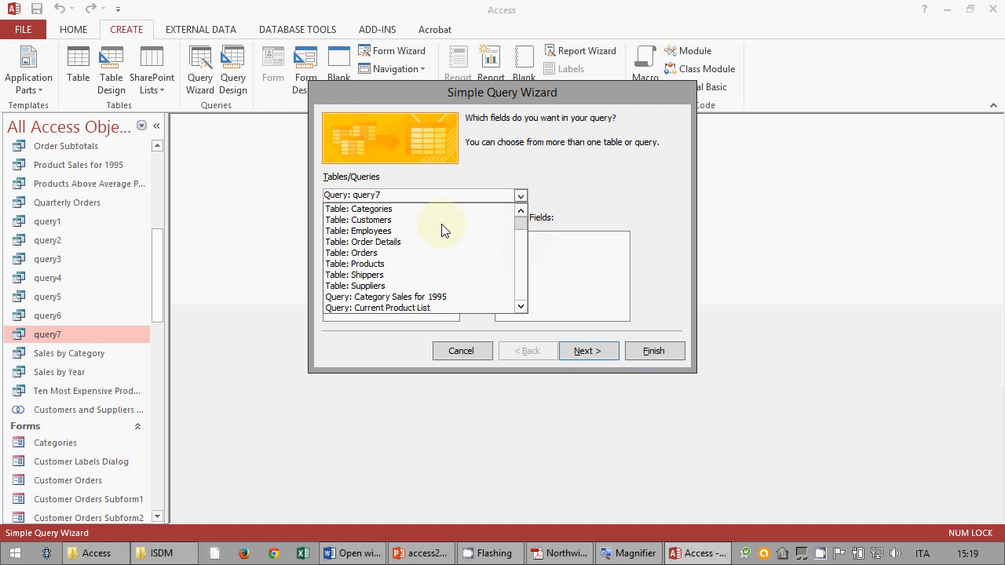
click(394, 265)
click(389, 248)
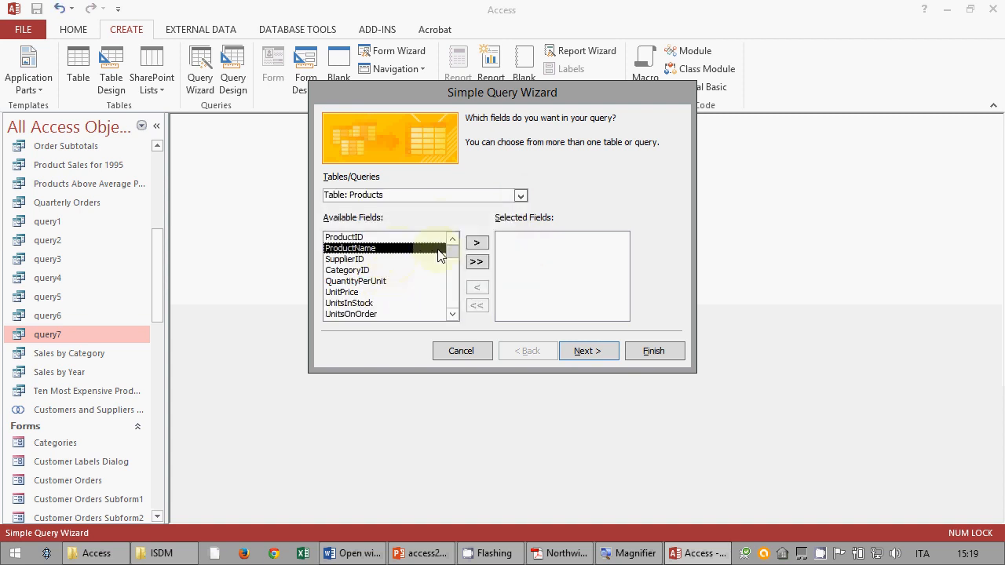
click(476, 243)
click(369, 281)
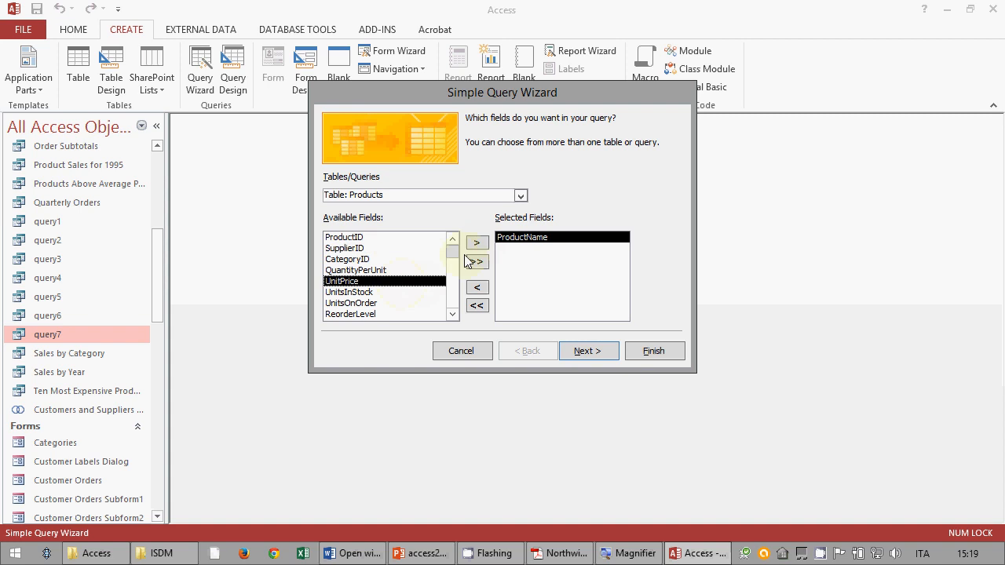
click(476, 243)
- Keep the detail query option, title the query query8 and open it to view information
click(588, 350)
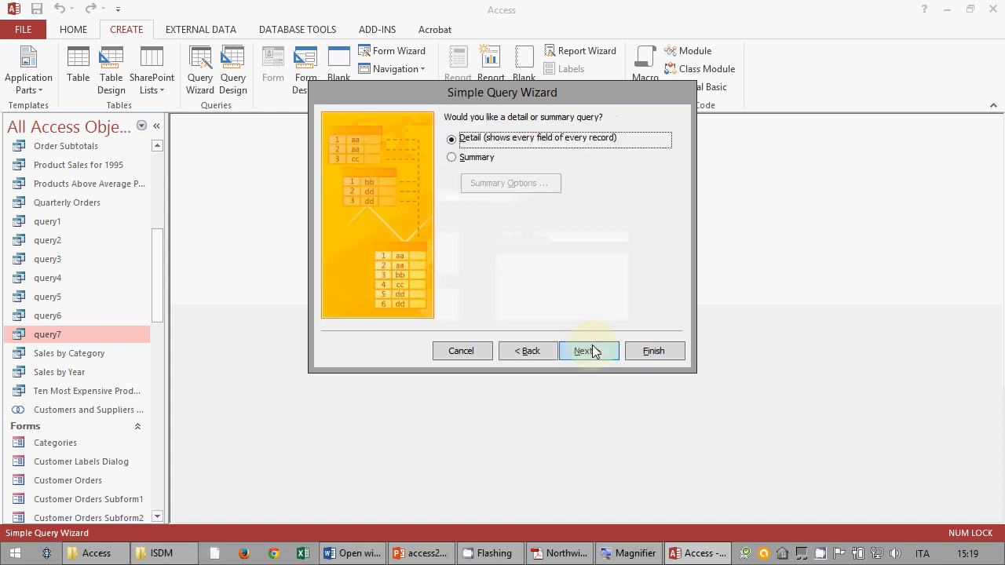
click(589, 349)
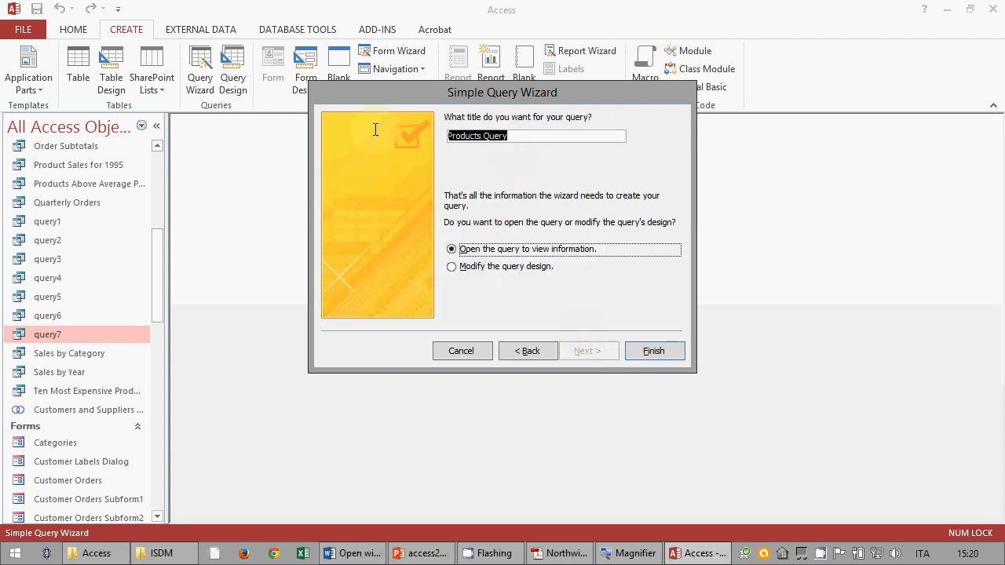
text(query8)
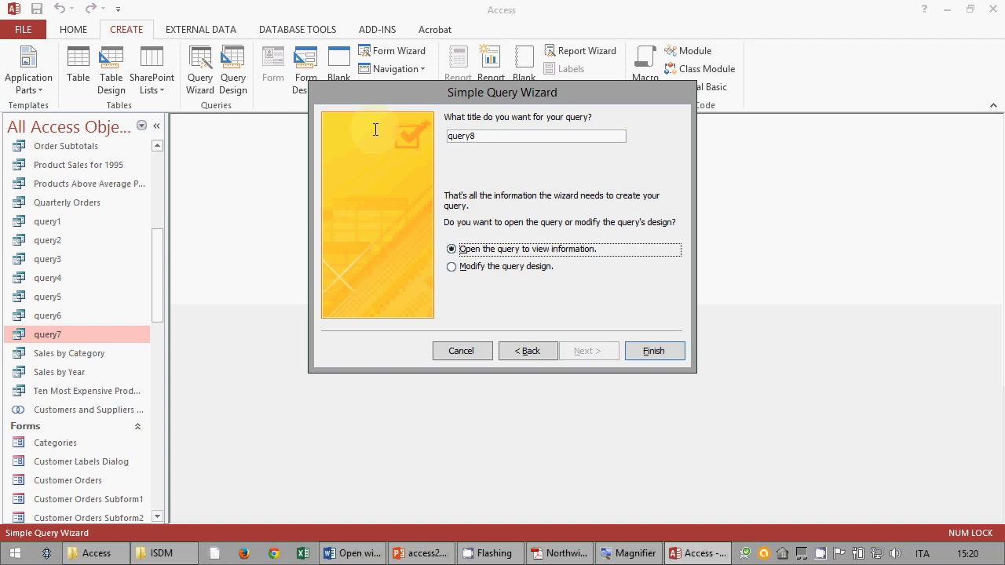
key(Return)
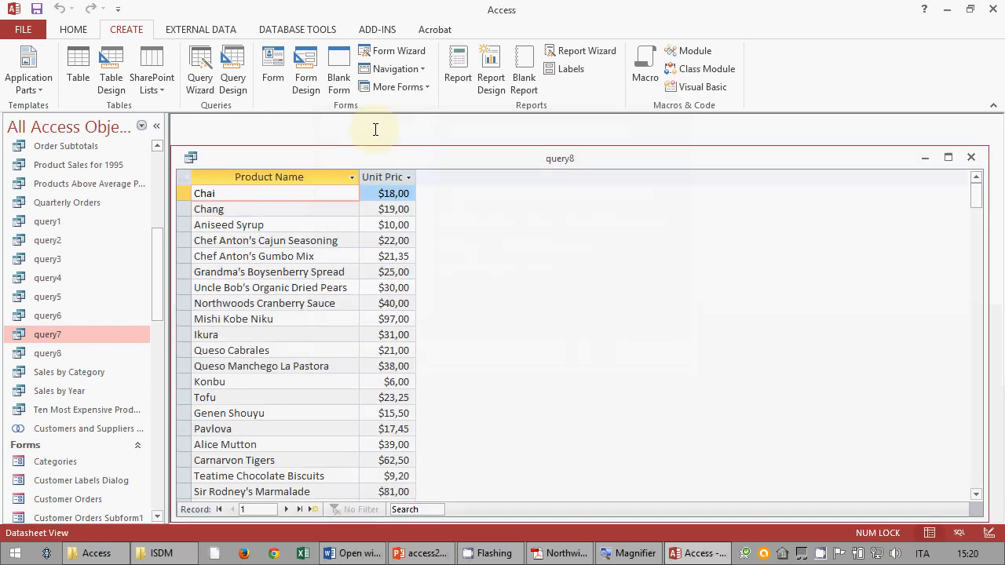
- Display query8 in design view and enlarge the design grid area
click(73, 29)
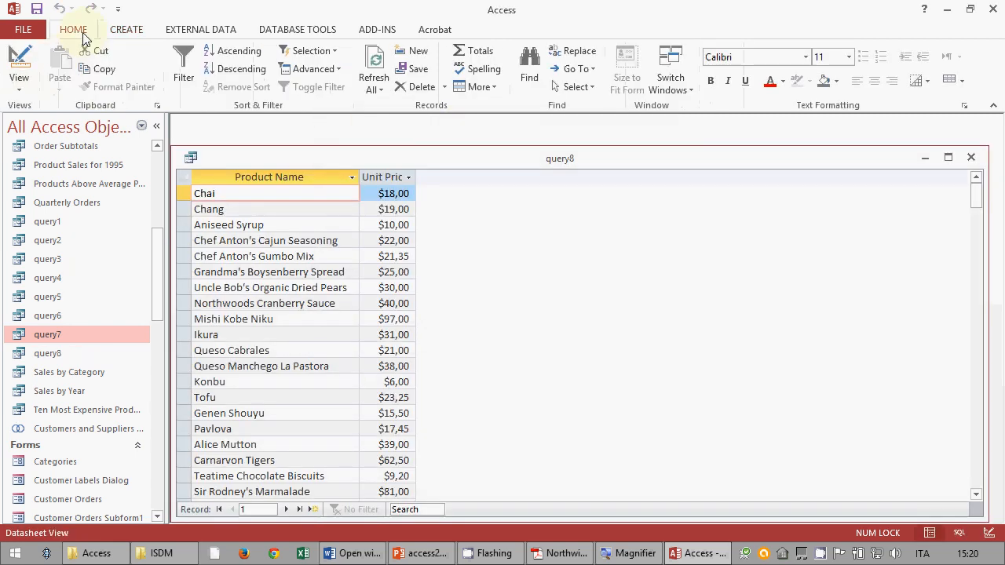
click(24, 66)
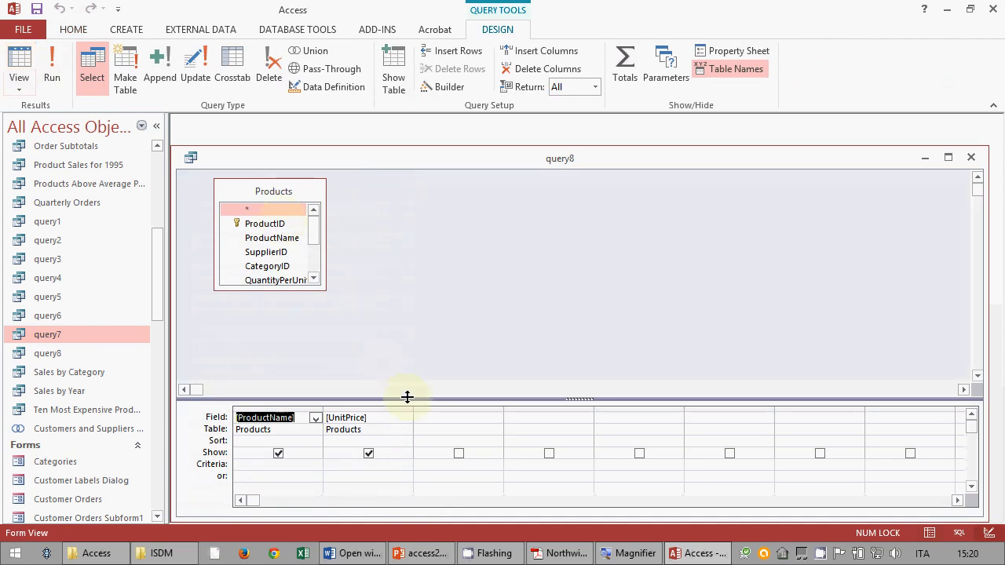
drag(409, 399, 425, 319)
click(361, 400)
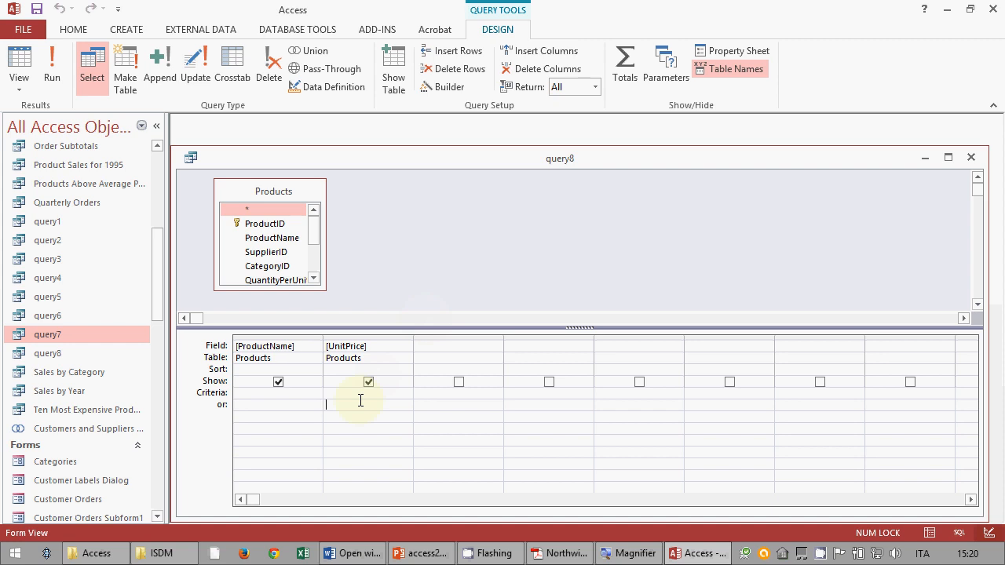
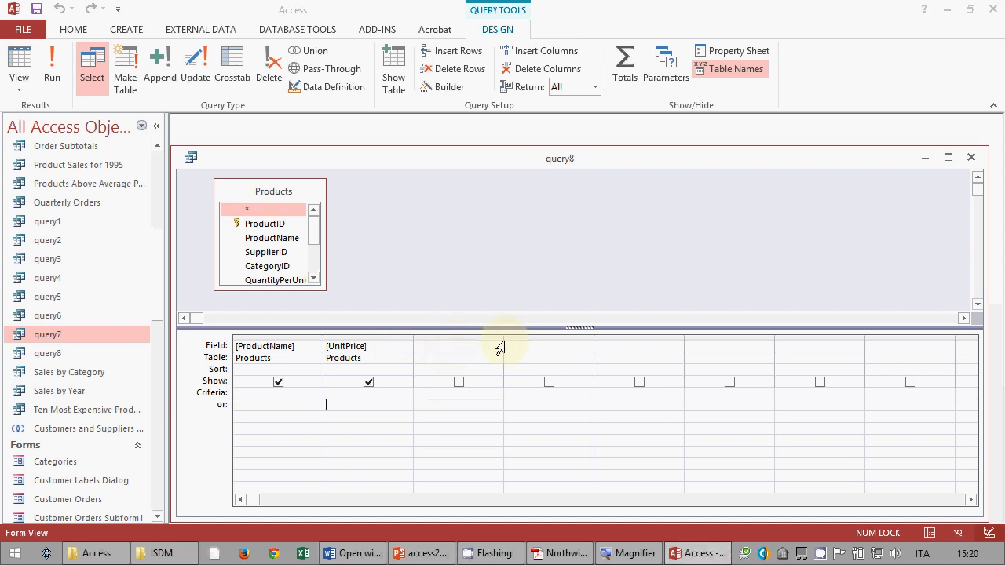
- Widen the first empty column of query8 and try to add the calculated field ReducedPrice: [UnitPrice]*0.9
drag(504, 336, 577, 336)
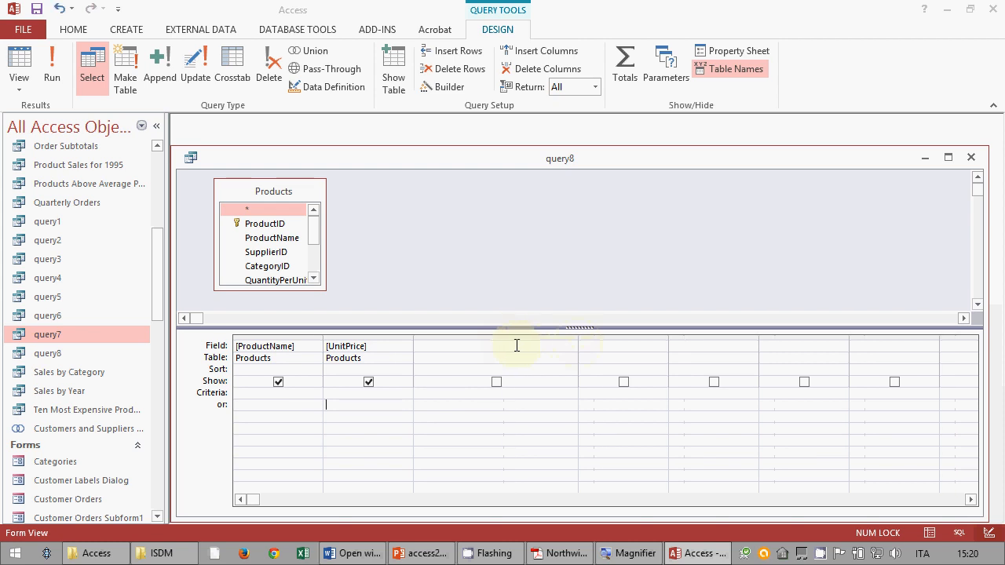
click(517, 345)
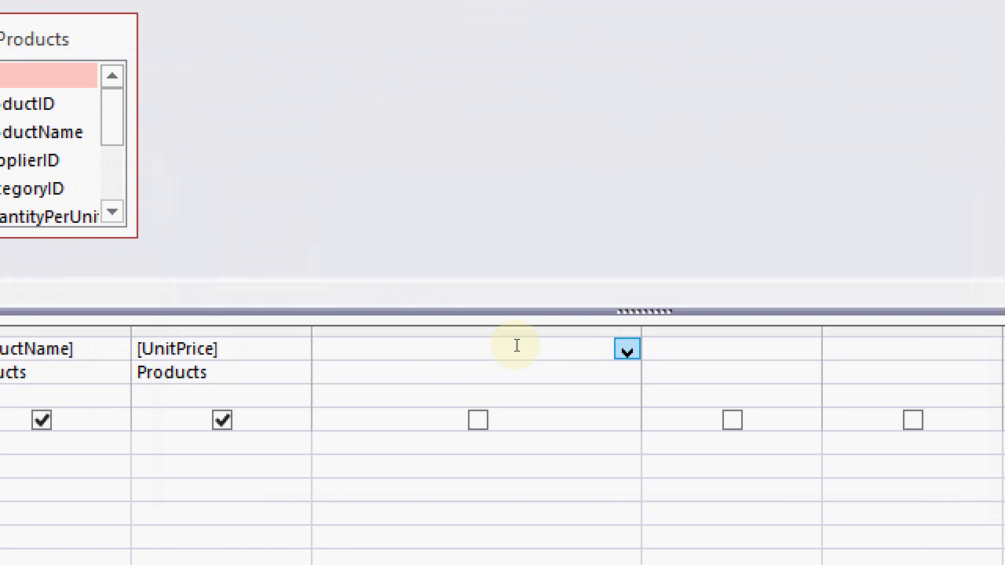
text(ReducedPrice:)
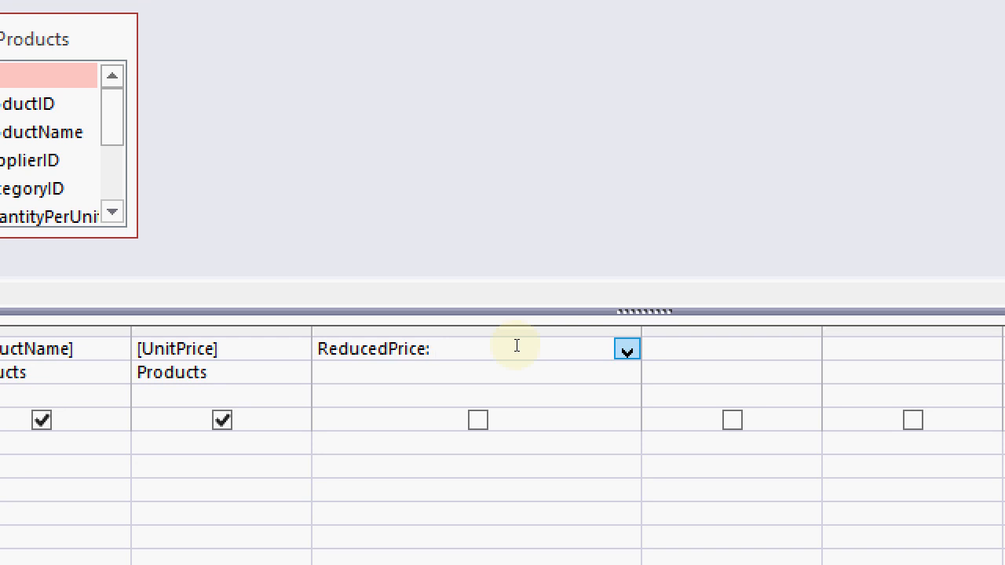
text([UnitPrice]*0.9)
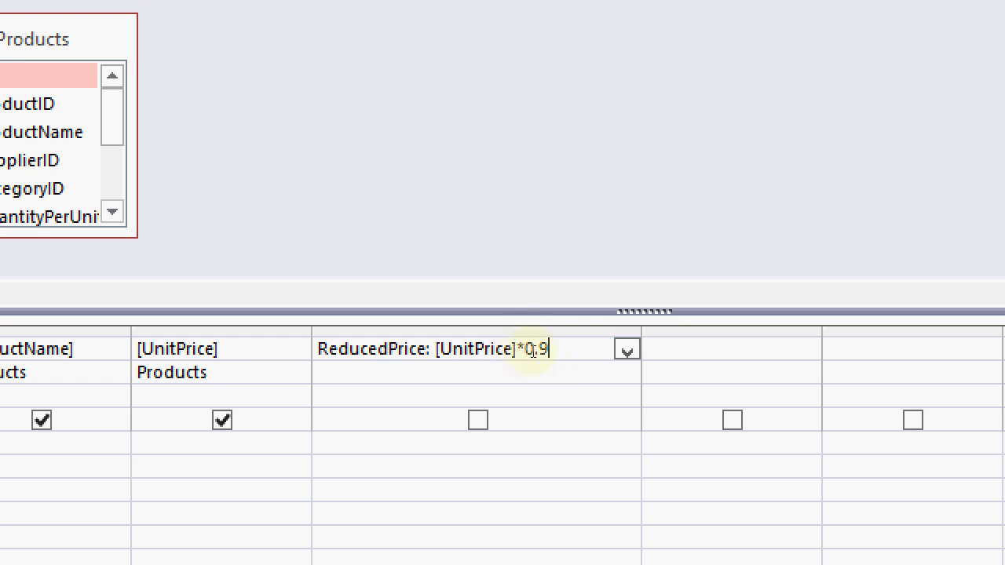
click(534, 350)
click(543, 374)
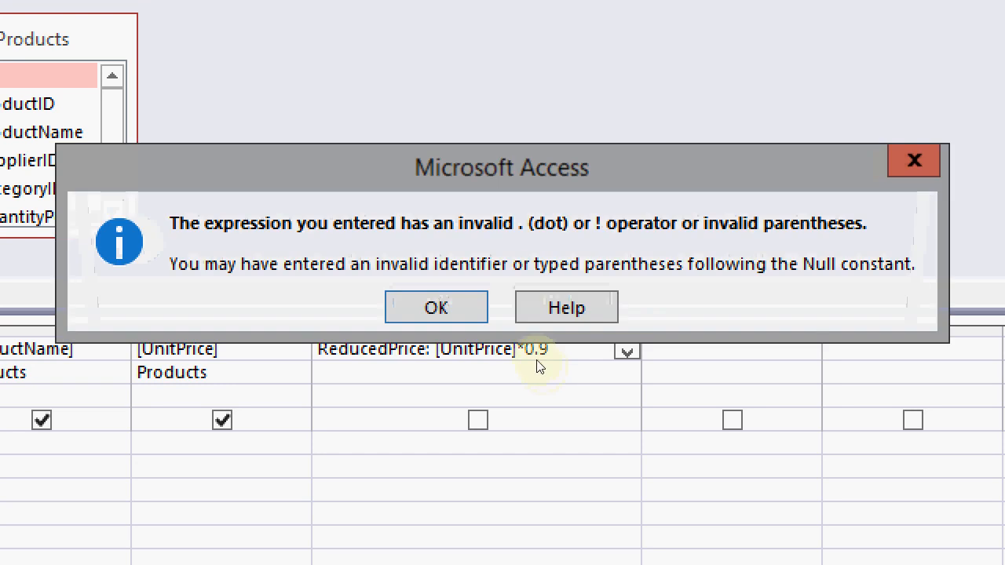
- Dismiss the message and correct the calculated field to ReducedPrice: [UnitPrice]*0,9 with a comma as decimal separator
click(472, 321)
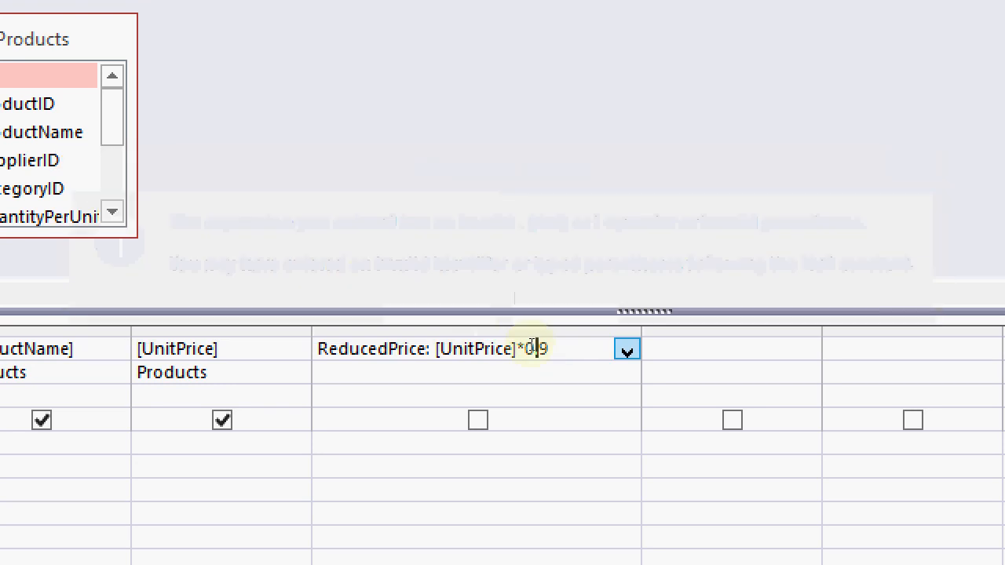
key(BackSpace)
text(,)
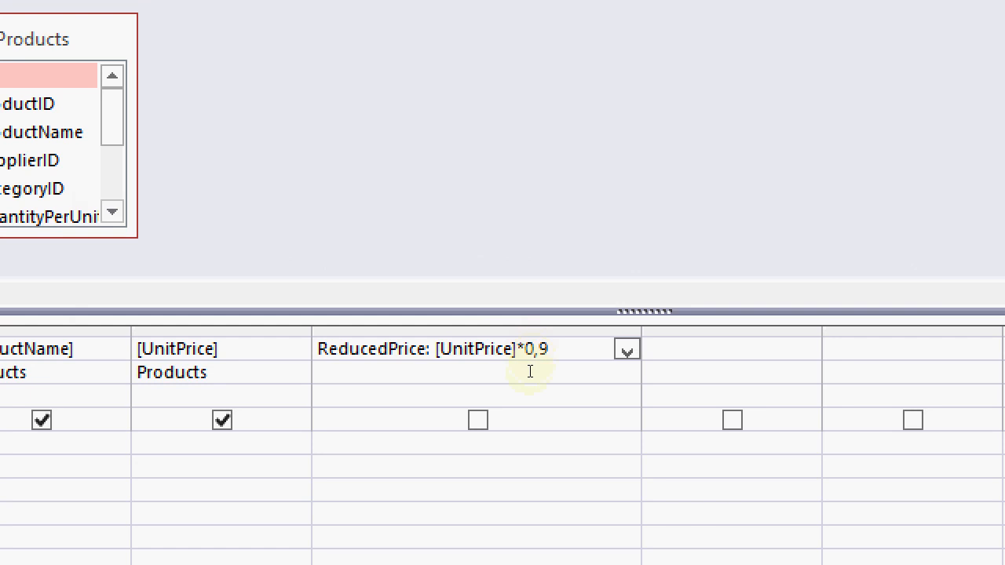
- Commit the ReducedPrice calculated field in query8 and examine its expression, including the decimal comma in 0,9
click(531, 371)
click(528, 350)
click(529, 353)
click(532, 363)
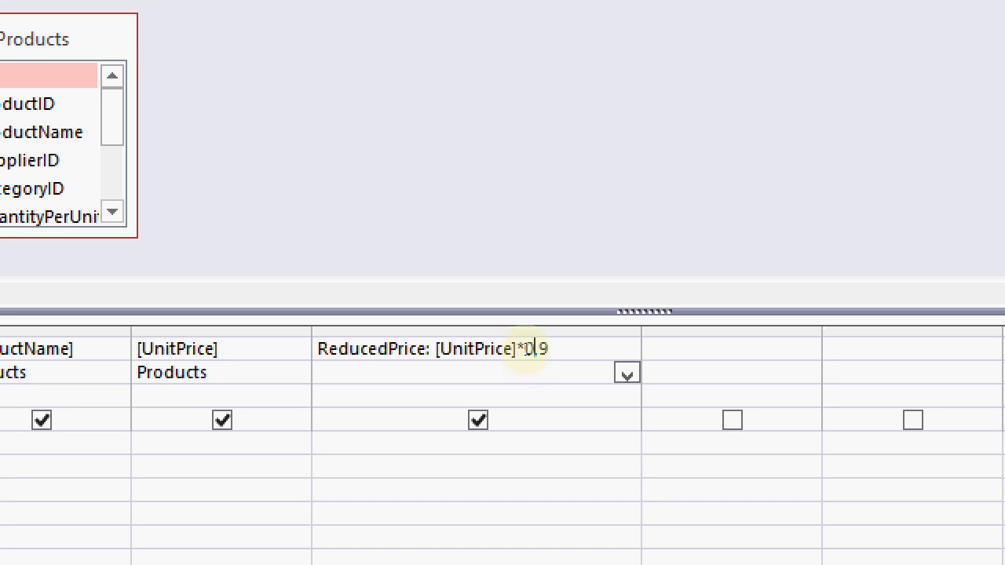
click(537, 350)
click(542, 368)
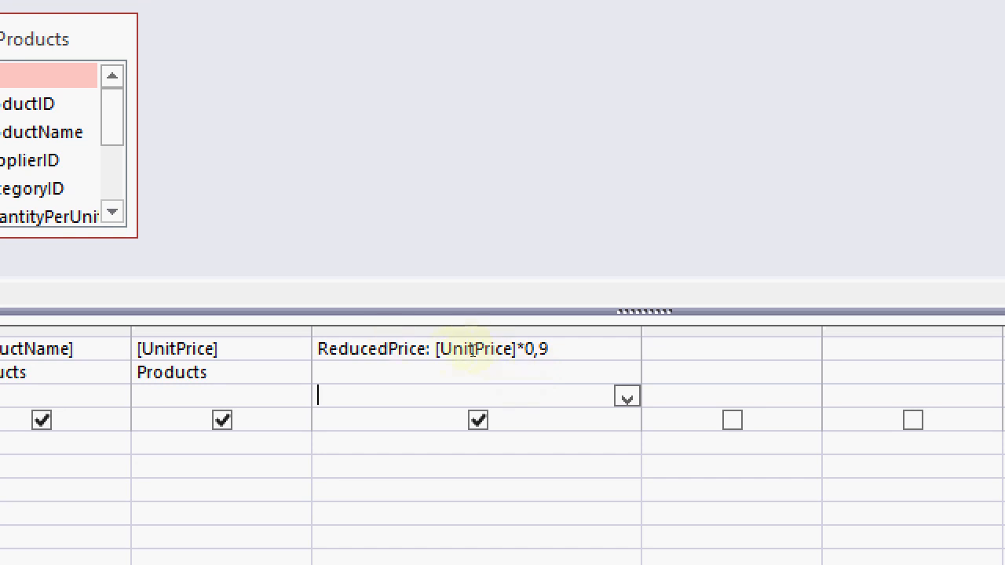
drag(436, 350, 569, 356)
click(549, 348)
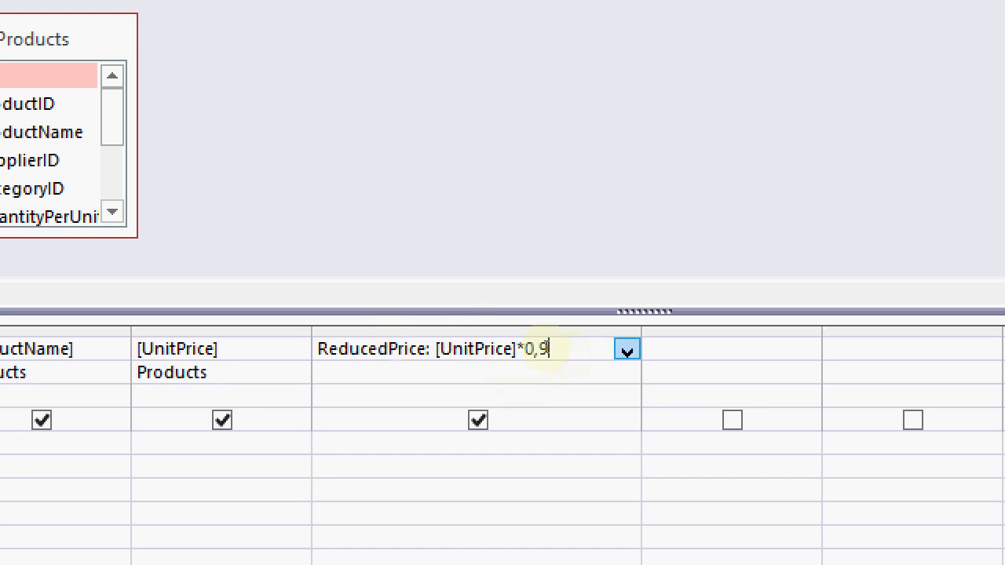
click(541, 372)
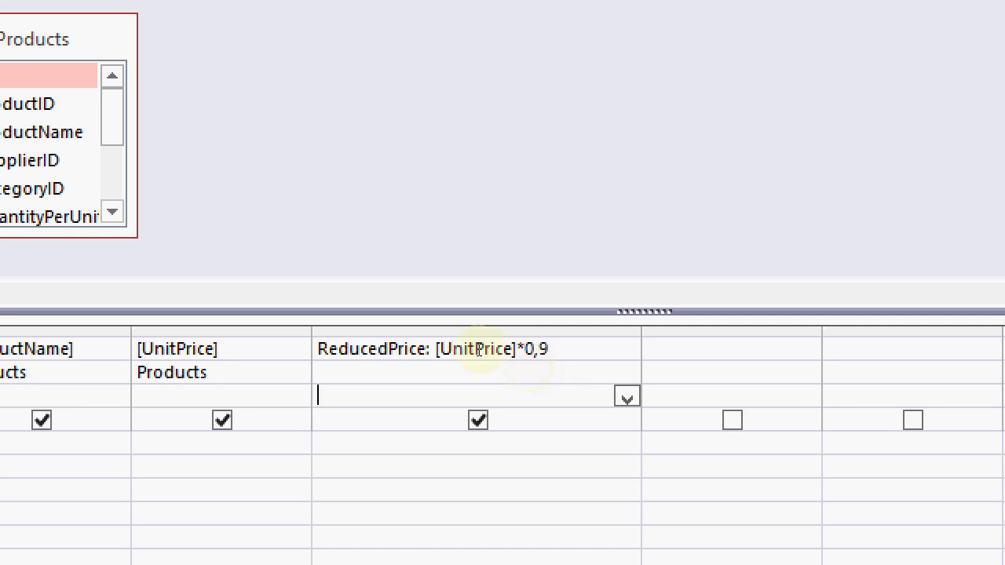
drag(436, 348, 520, 347)
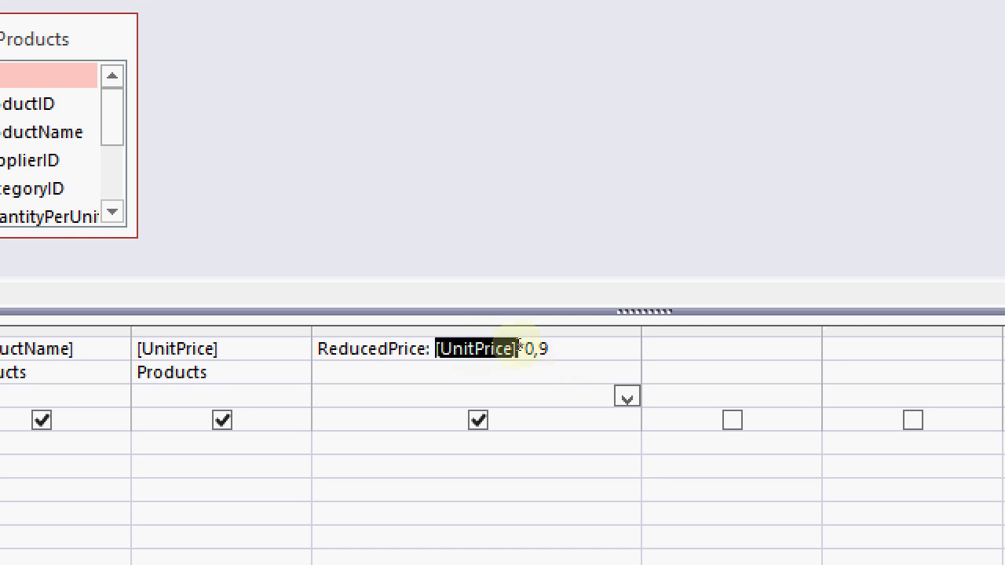
click(479, 420)
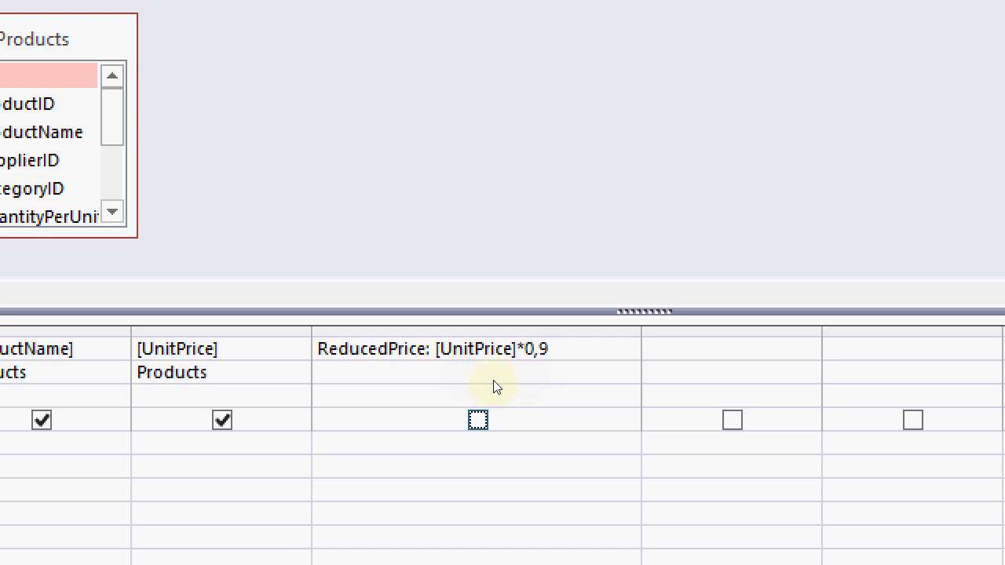
click(478, 420)
- Delete the UnitPrice column from the query8 design grid
click(275, 332)
key(Delete)
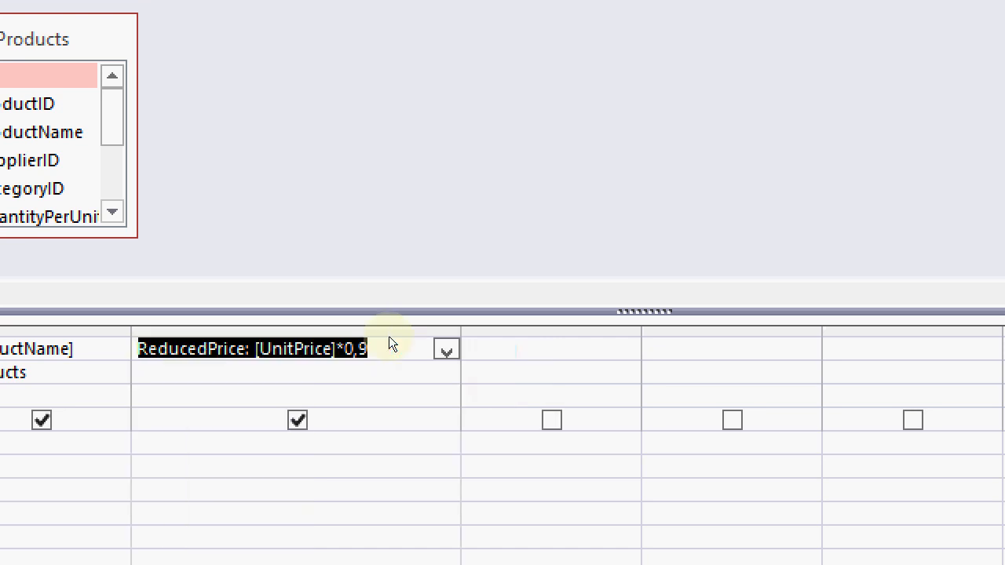
click(367, 465)
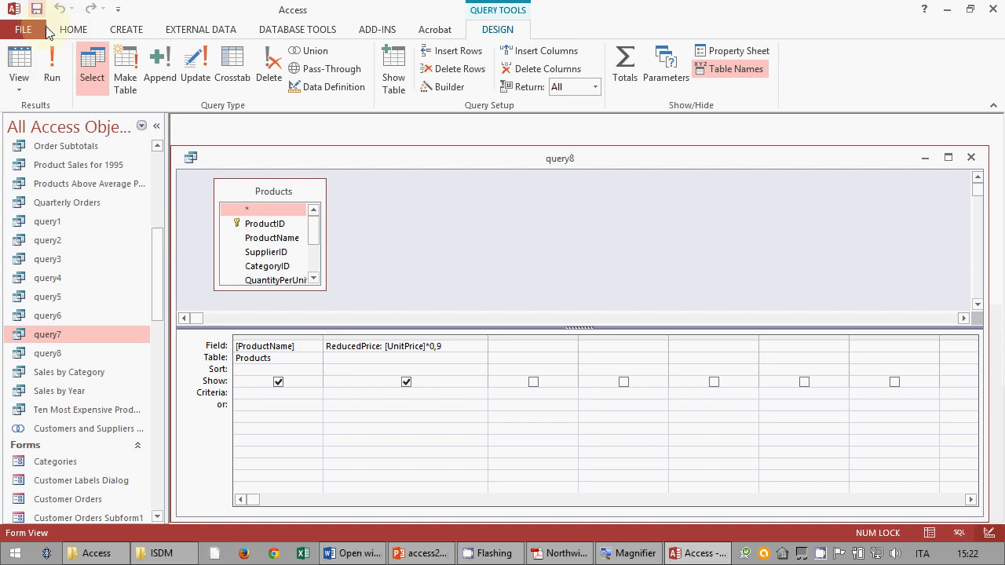
- Run query8, review the product names with their reduced prices, and return to design view
click(53, 71)
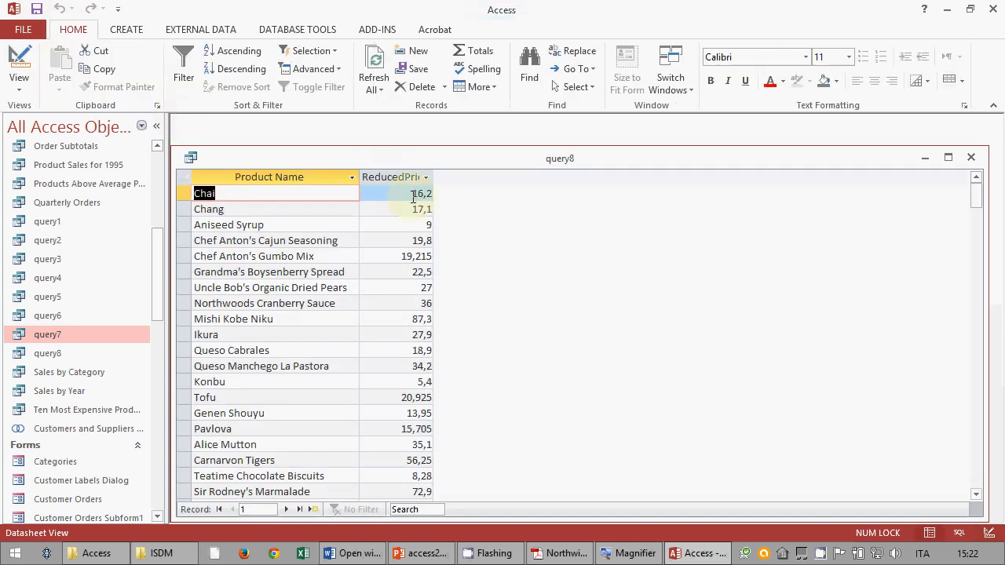
click(418, 429)
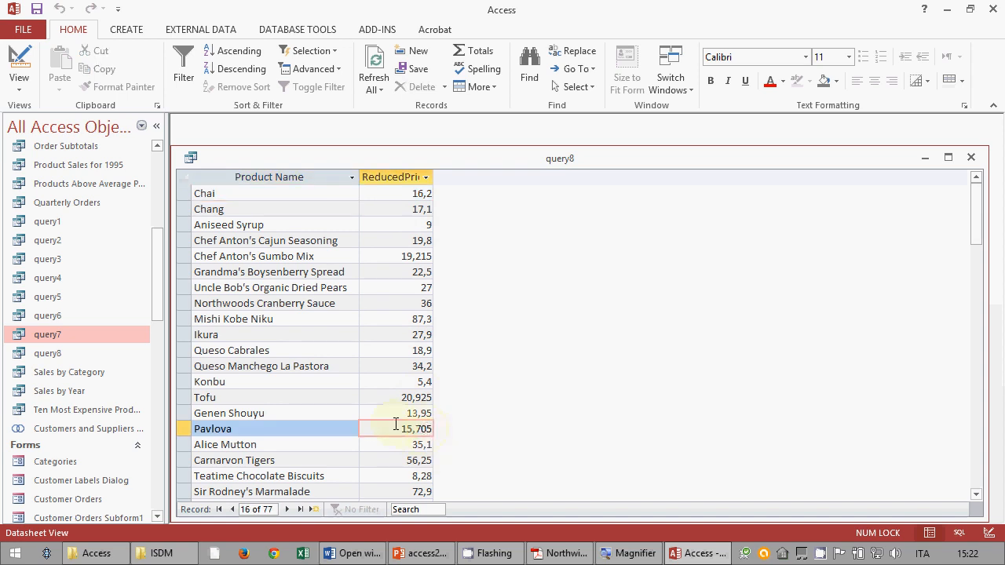
scroll(394, 428, down, 5)
scroll(395, 428, down, 4)
scroll(400, 393, up, 9)
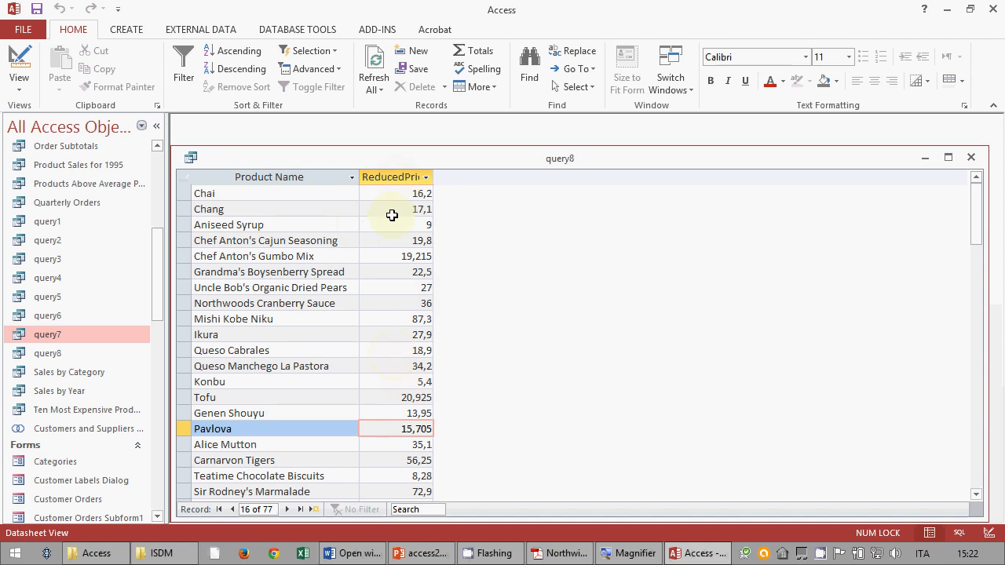
click(20, 61)
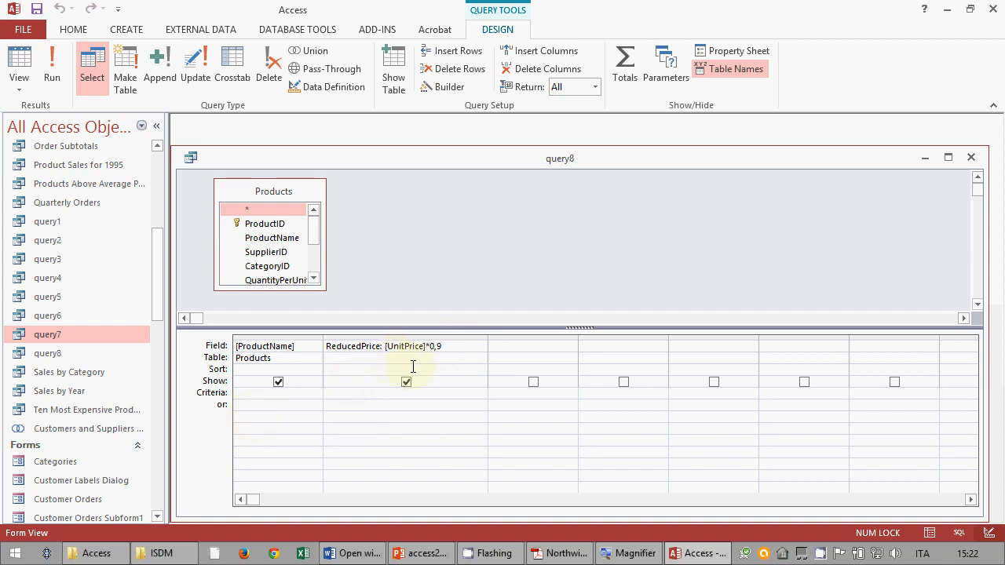
- Switch to the Word exercise list and read the next task about products' names and future units
click(361, 559)
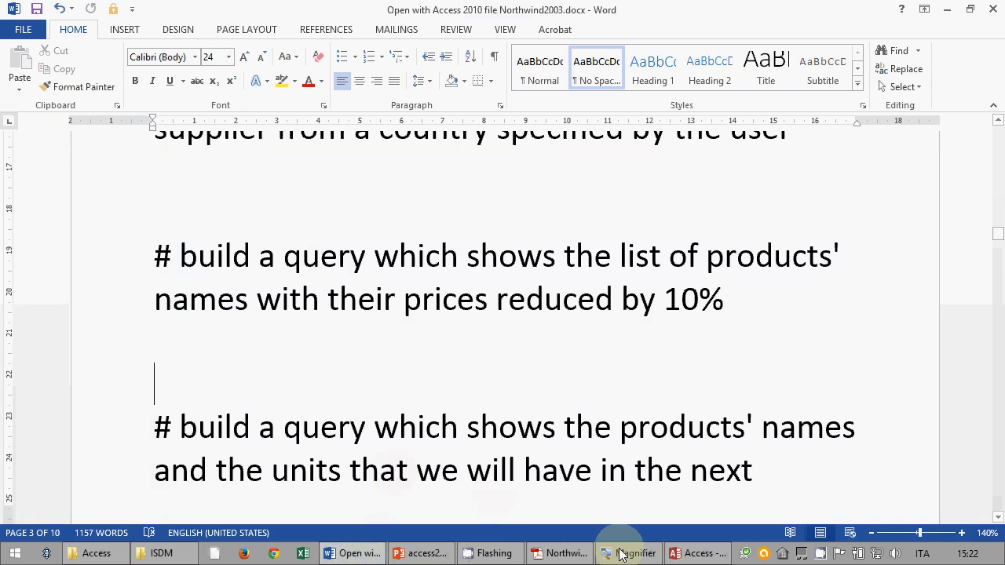
click(416, 554)
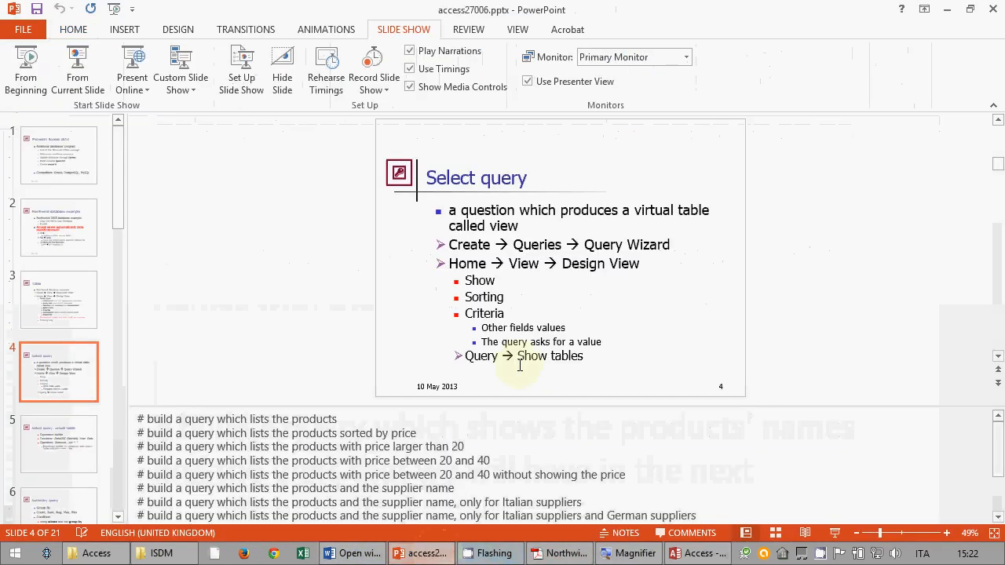
click(349, 553)
scroll(408, 431, down, 2)
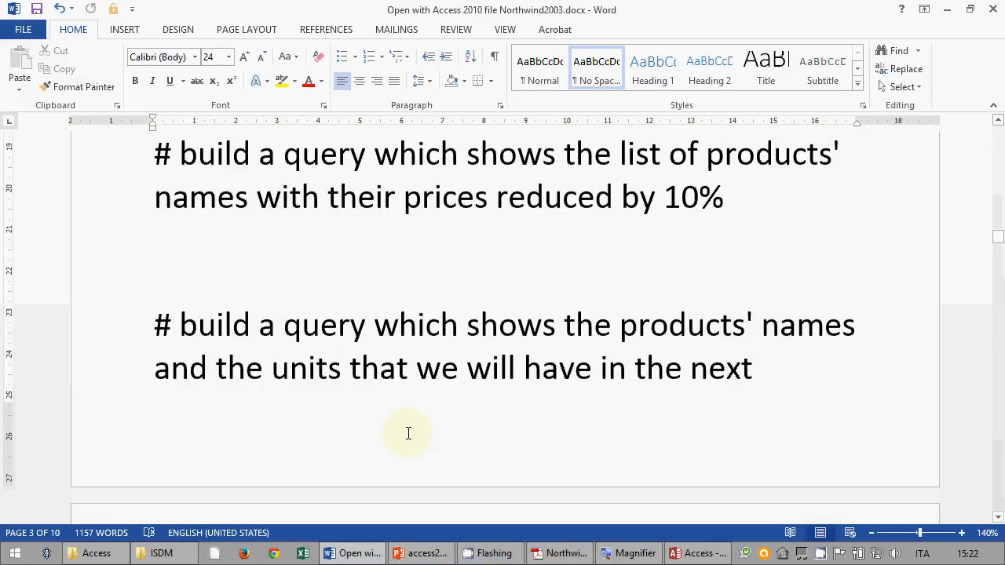
scroll(518, 353, down, 1)
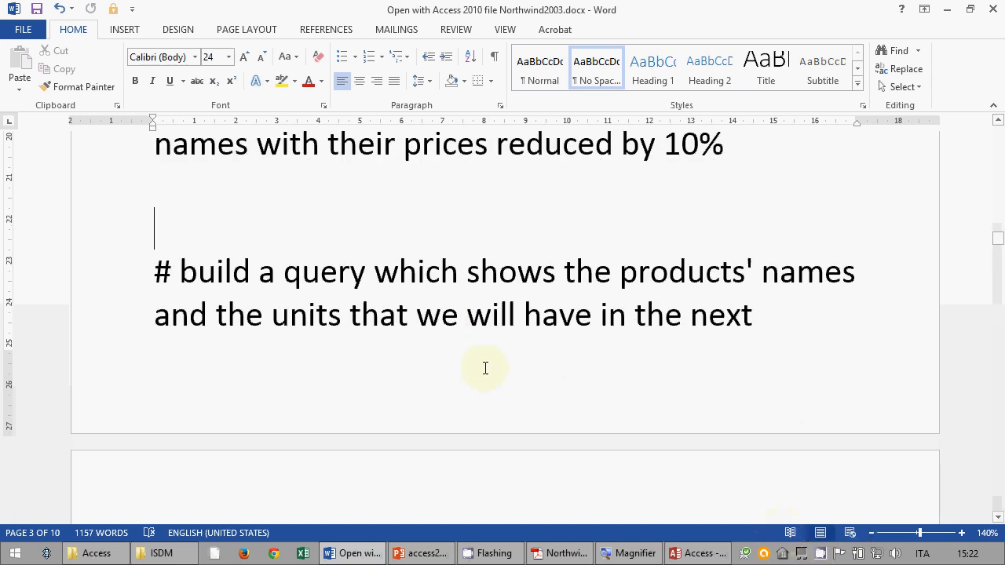
scroll(485, 369, down, 1)
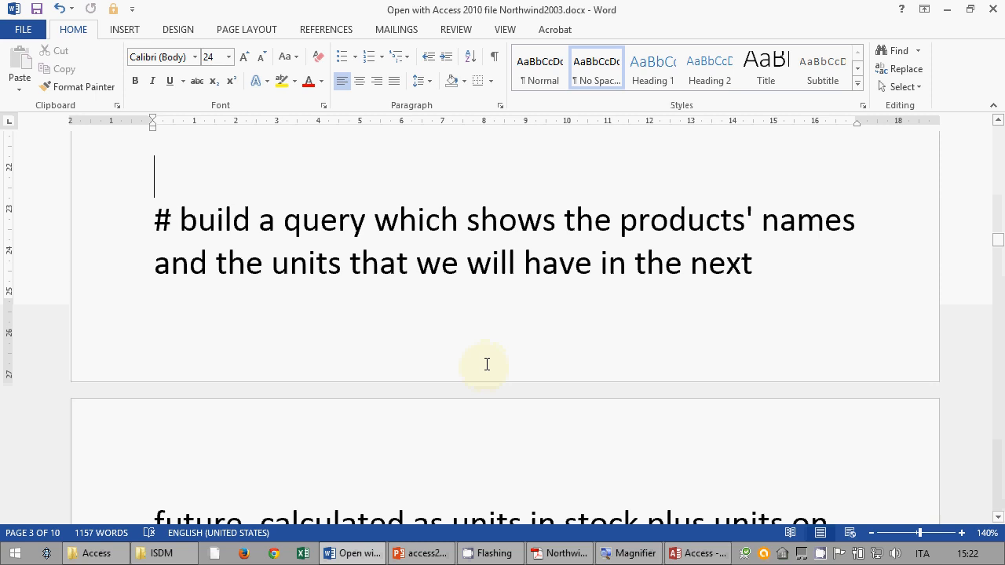
scroll(487, 364, down, 2)
scroll(487, 364, up, 3)
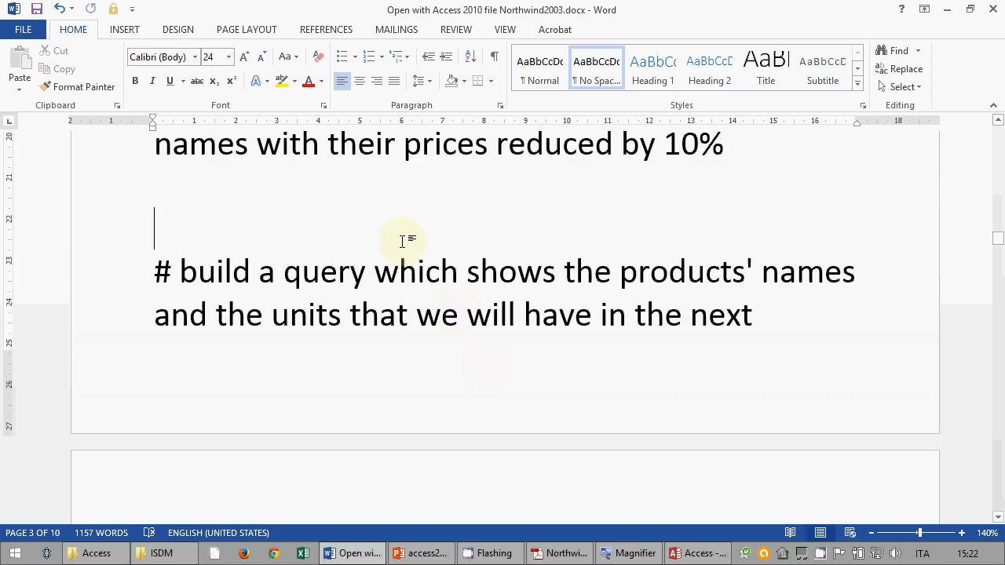
- Insert blank lines before the future units exercise so its whole text starts on the next page
key(ctrl+z)
key(ctrl+y)
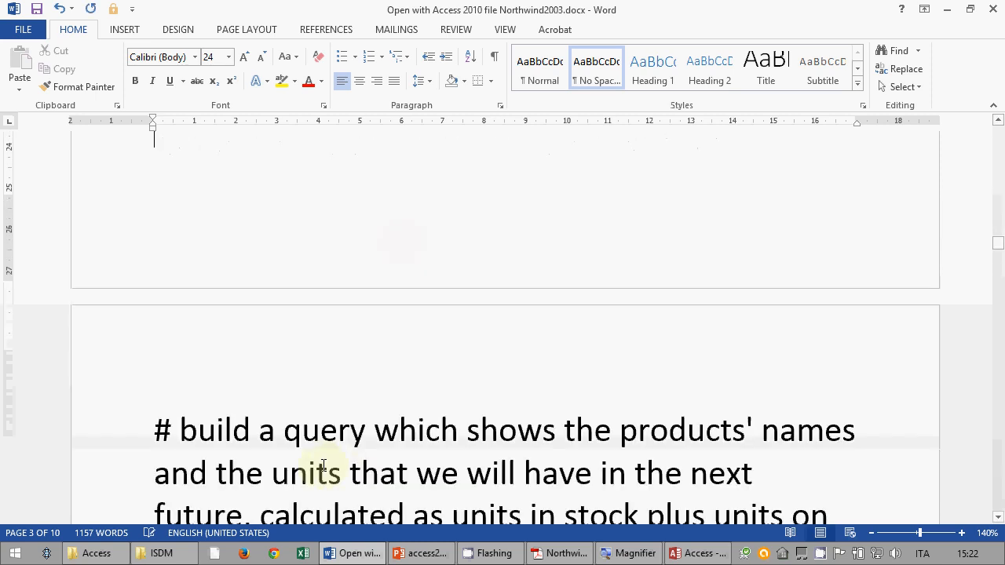
key(Return)
key(Return)
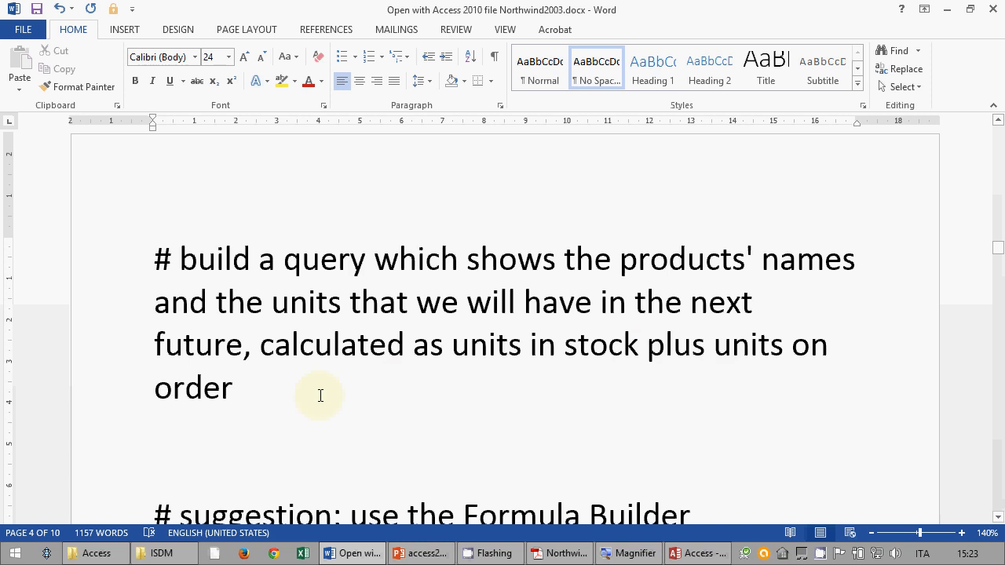
right_click(821, 554)
click(836, 507)
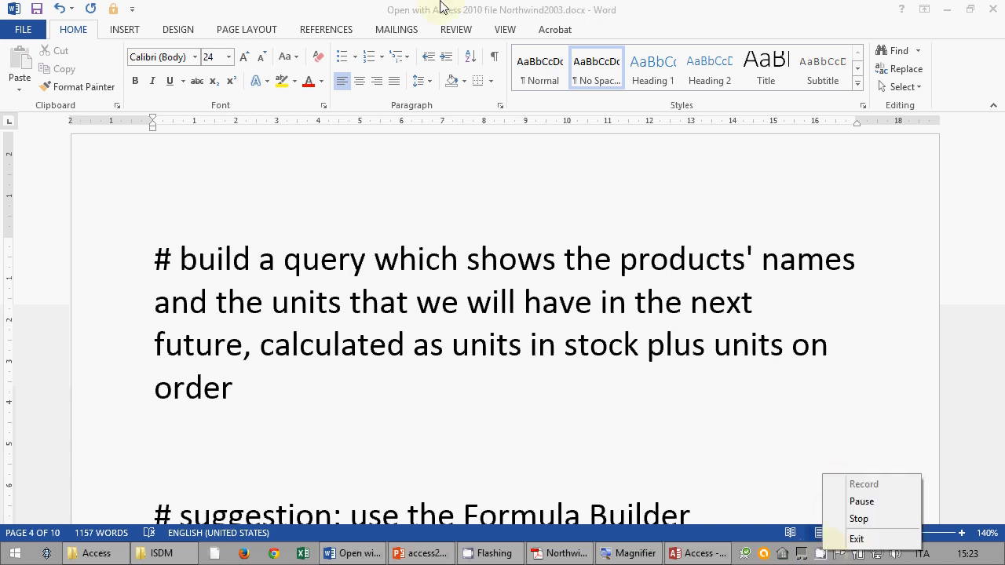
click(385, 8)
- Switch back to Access and close query8
mouse_move(547, 561)
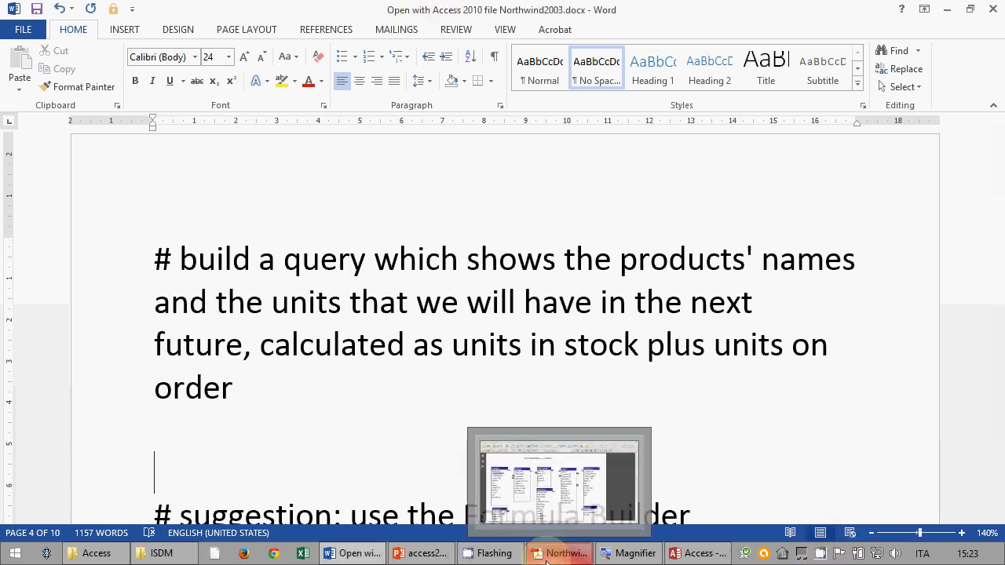
click(697, 553)
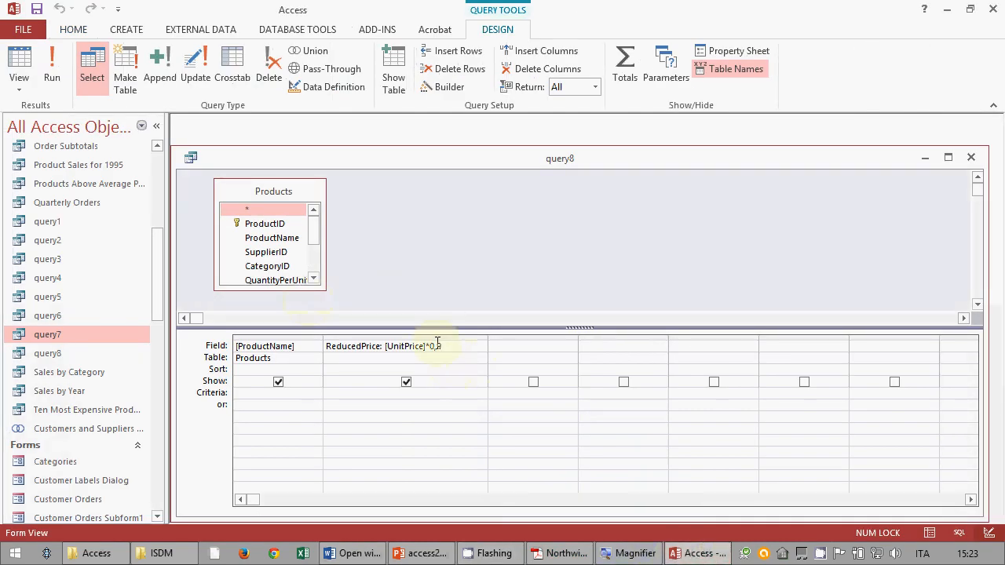
click(970, 158)
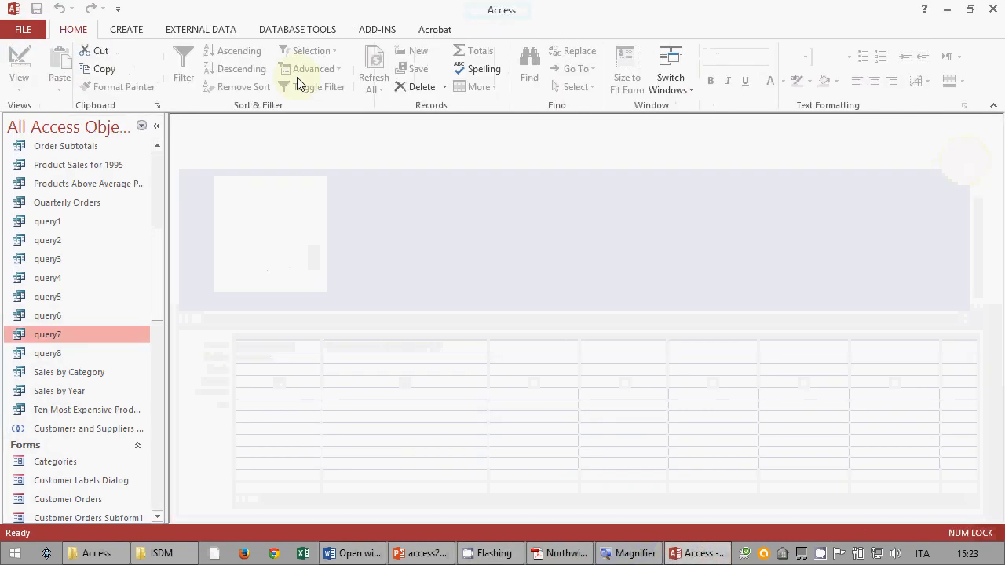
- Create a new query in design view and add the Products table to it
click(135, 35)
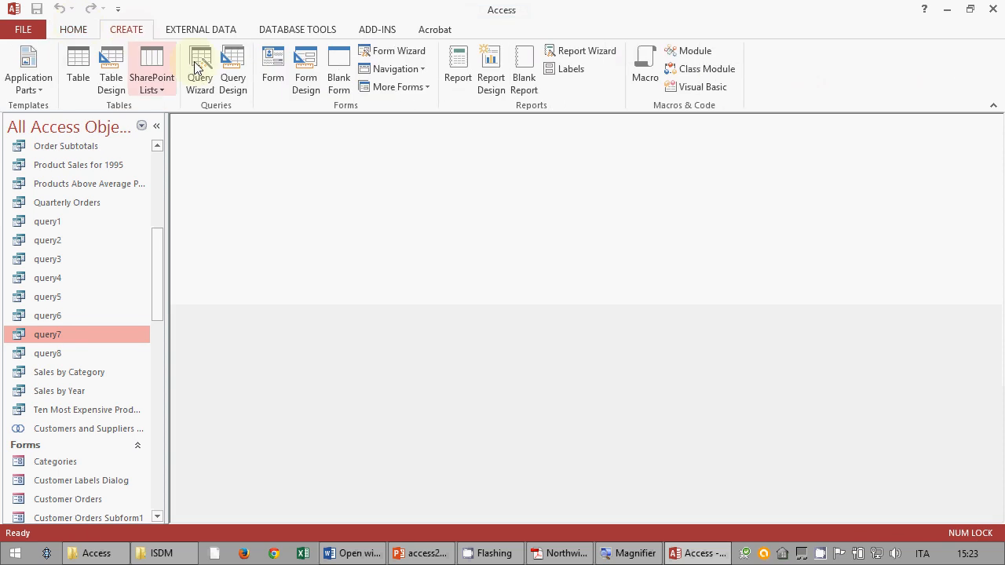
click(235, 68)
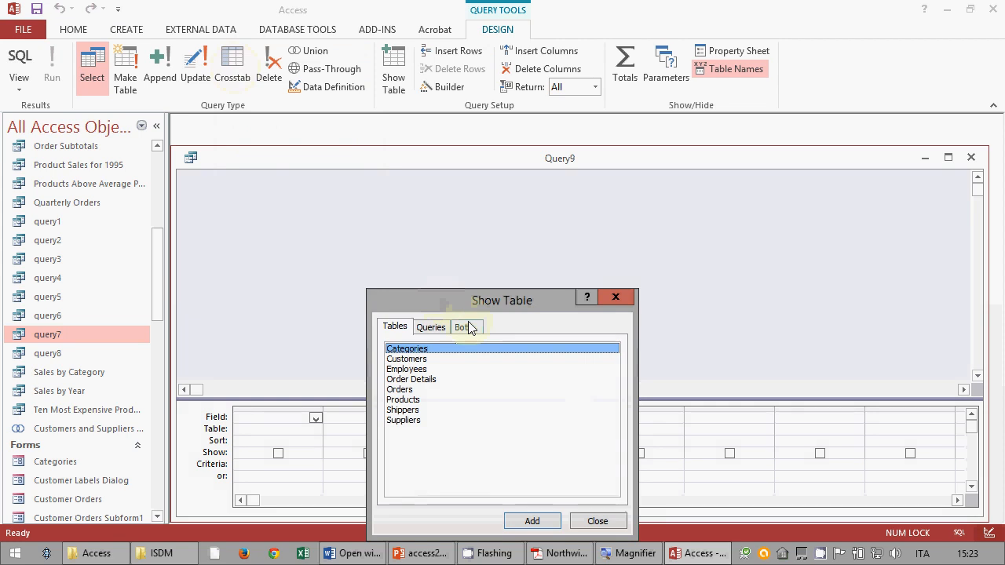
drag(466, 299, 645, 236)
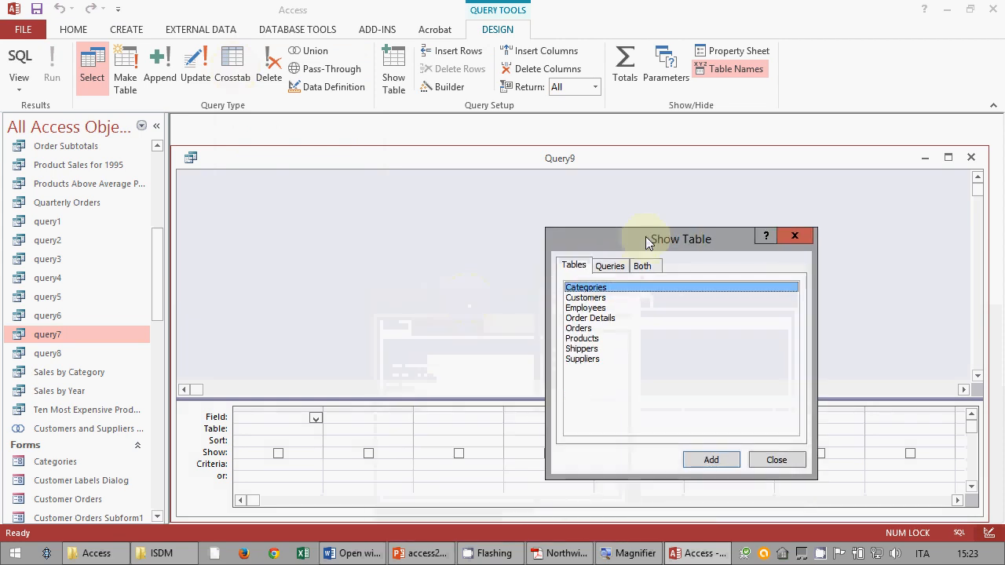
click(584, 338)
click(712, 457)
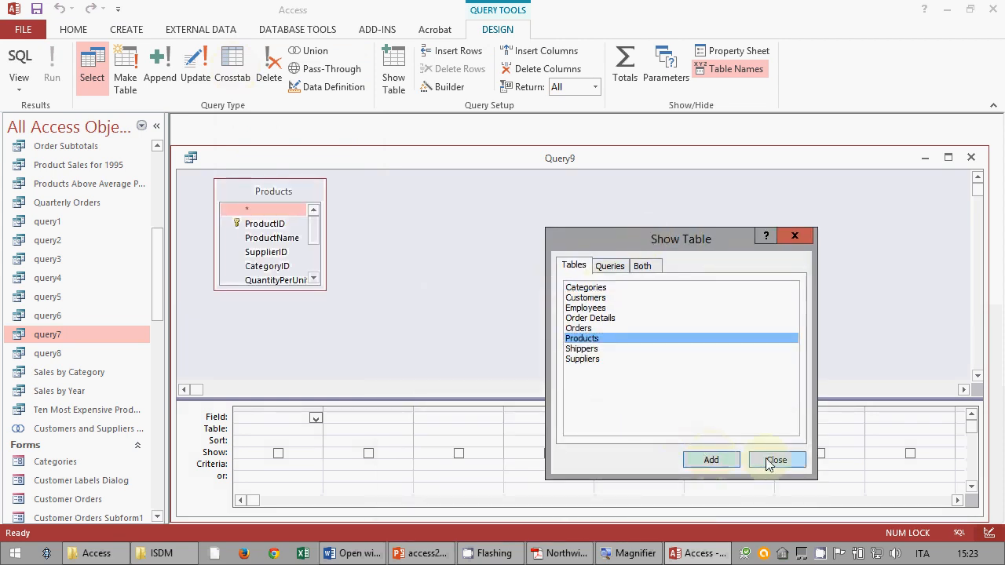
click(774, 460)
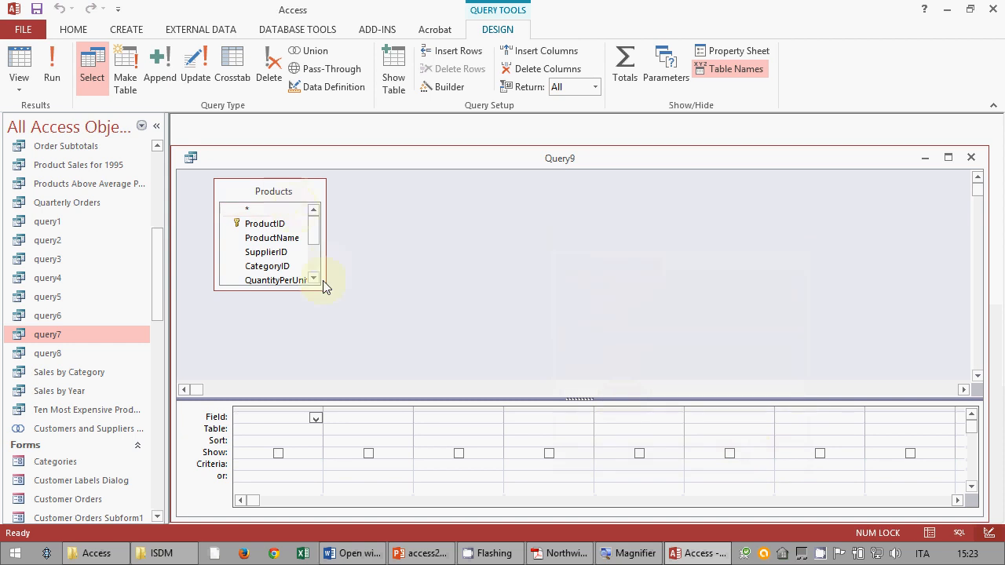
- Enlarge the Products field list and add ProductName, UnitsInStock and UnitsOnOrder to the design grid
drag(327, 294, 370, 323)
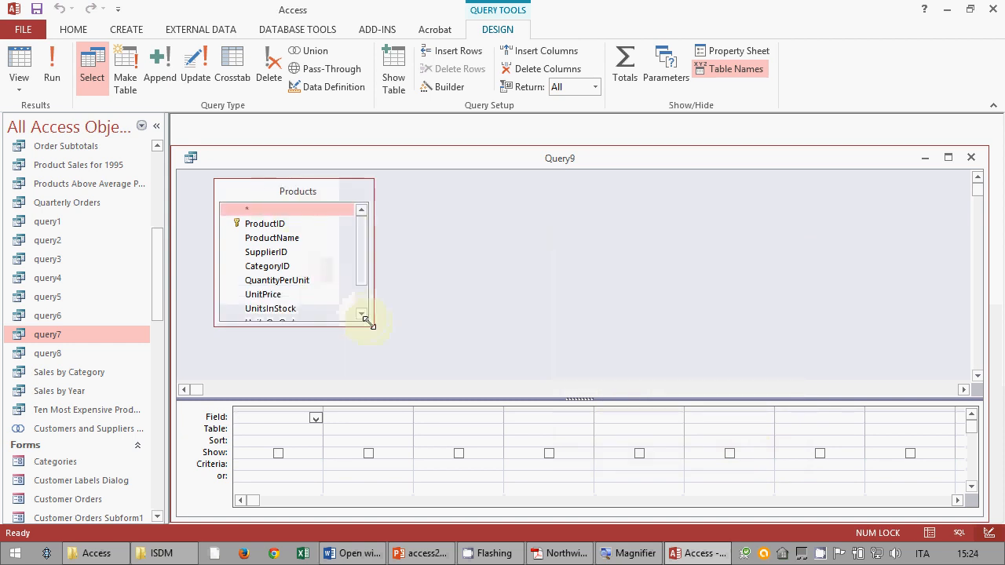
drag(283, 238, 273, 421)
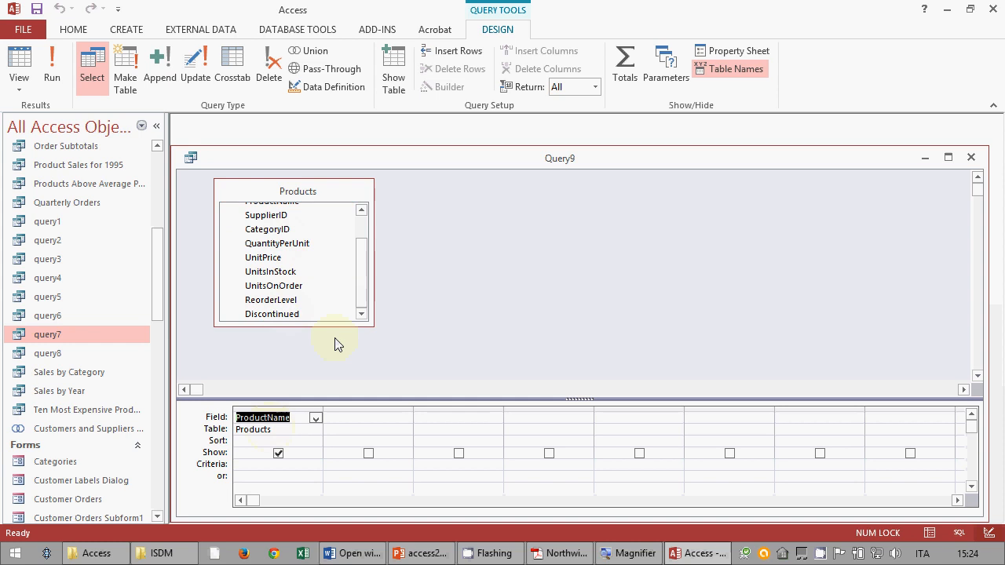
drag(289, 276, 446, 434)
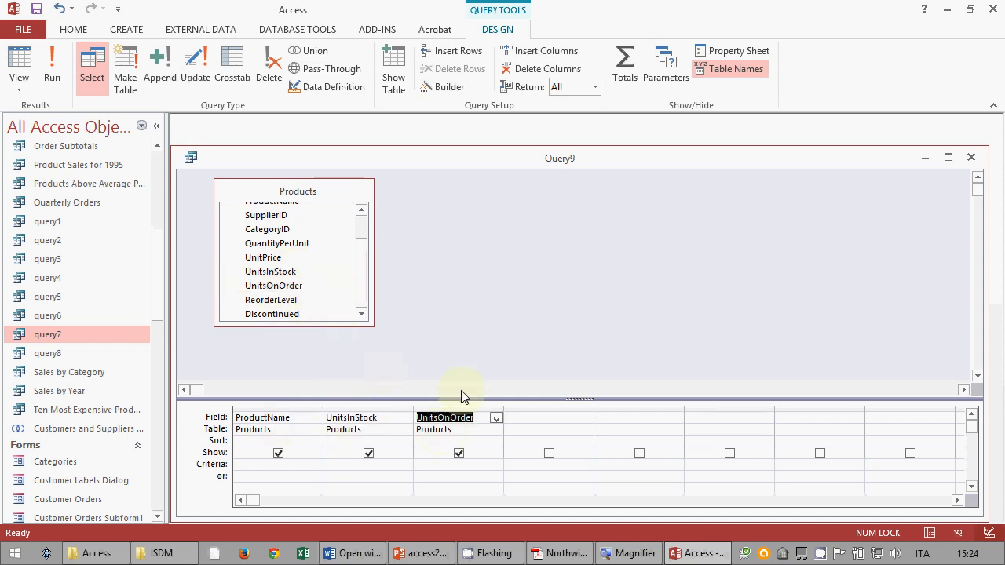
- Enlarge the design grid, widen the first empty column and start a calculated field there named FutureUnits
drag(462, 396, 458, 324)
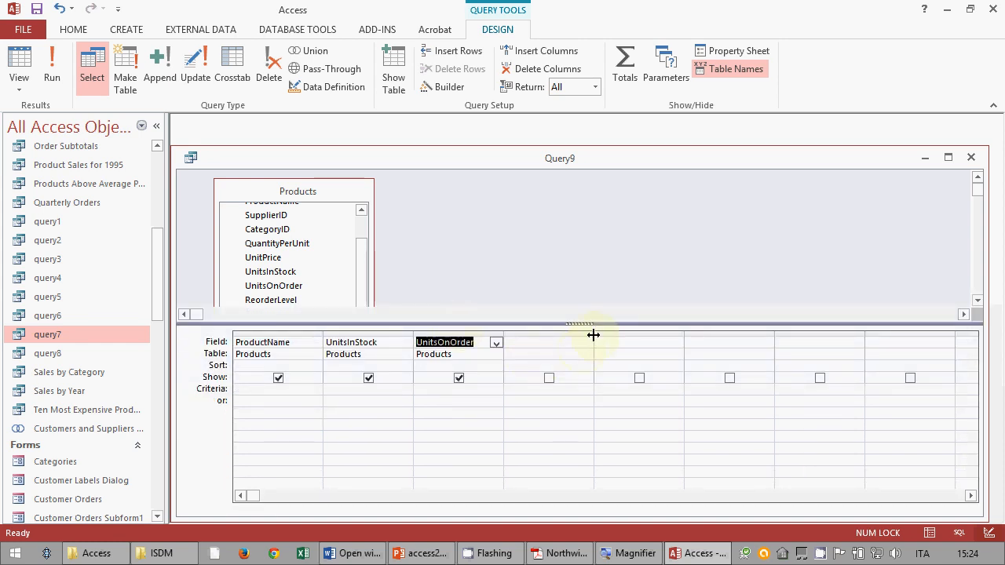
drag(593, 334, 706, 331)
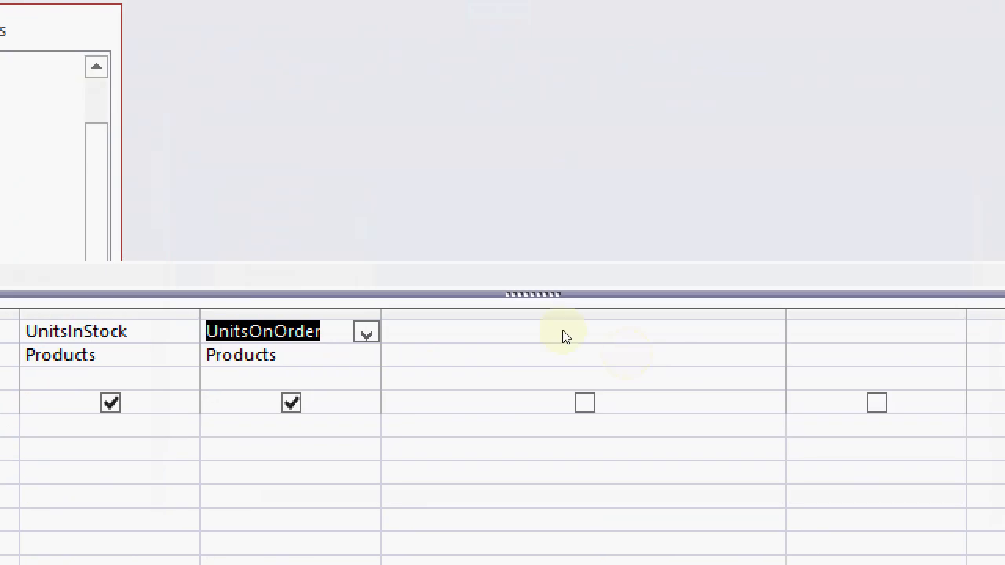
click(596, 348)
text(Fu)
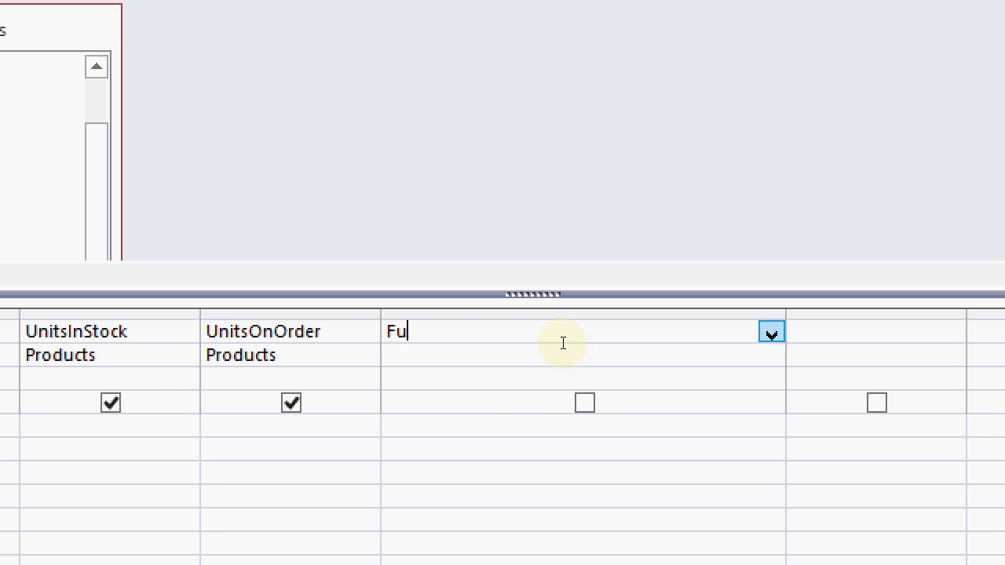
text(tureUnits: )
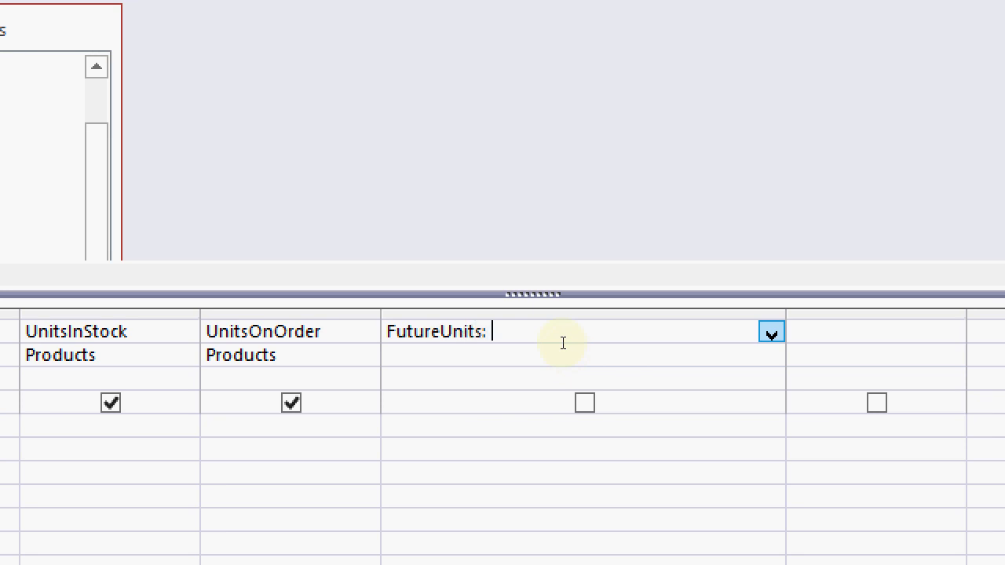
- Complete the FutureUnits calculated field with the expression [UnitsInStock]+[UnitsOnOrder] and run the query
text([UnitsInStock]+[)
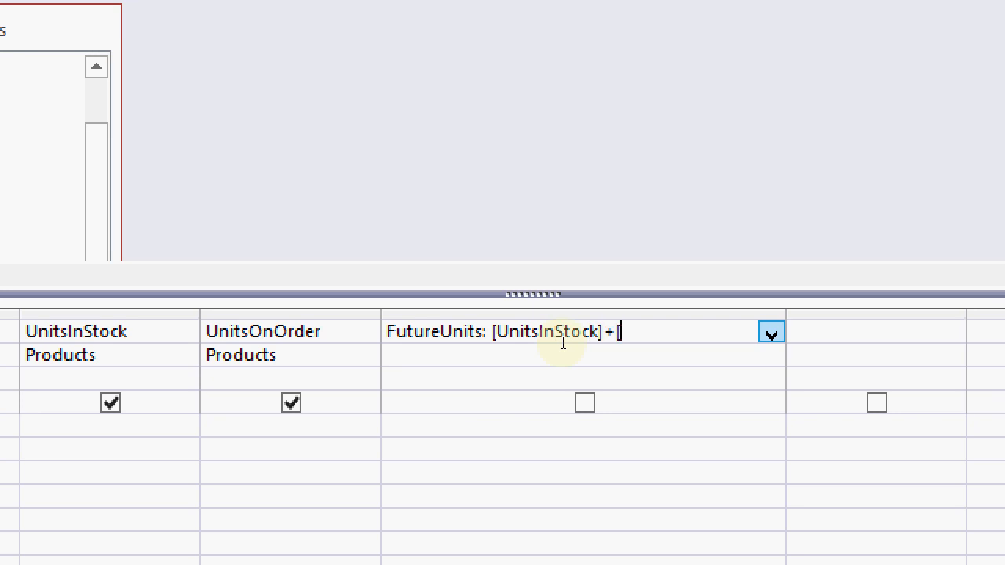
text(UnitsOnO)
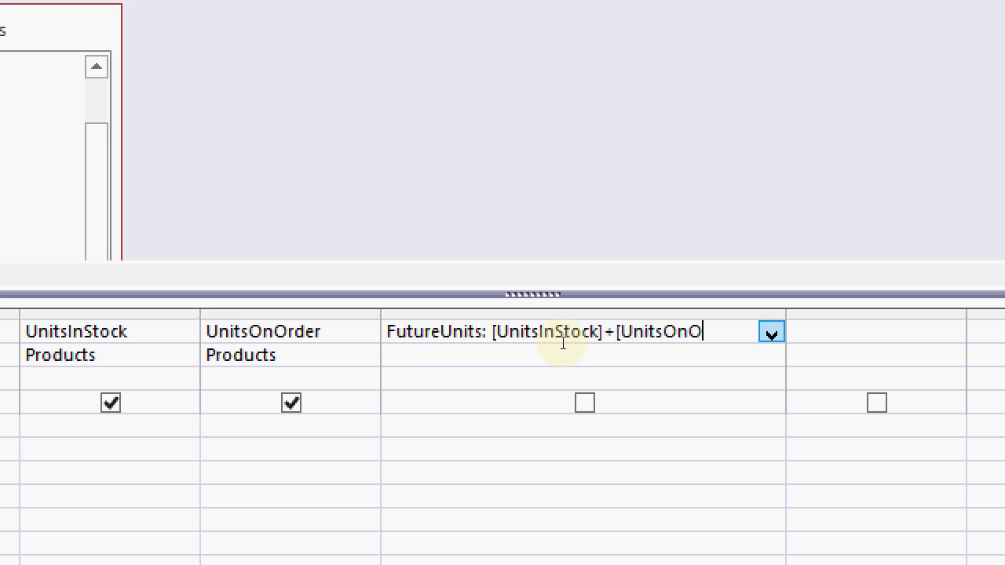
text(rder)
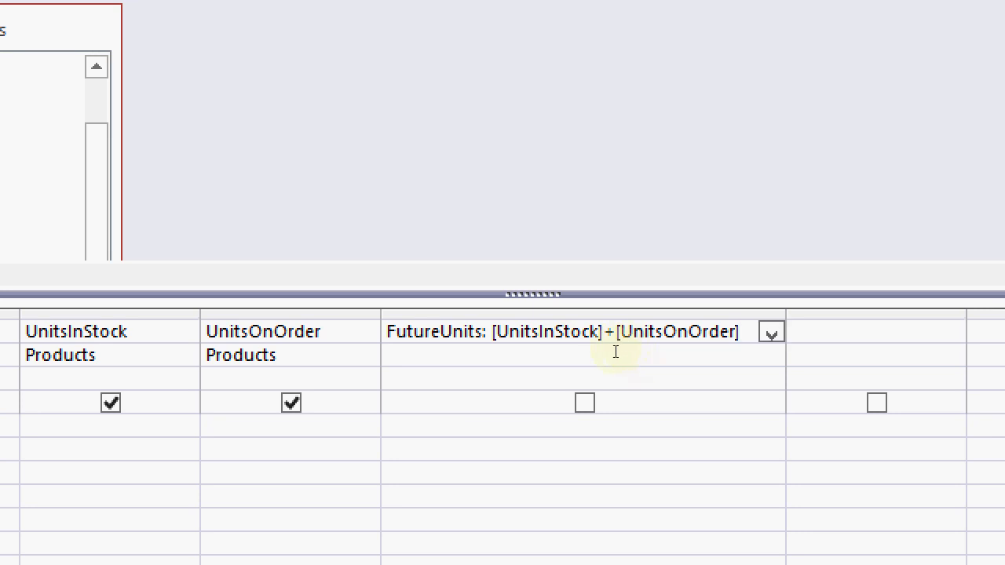
click(640, 409)
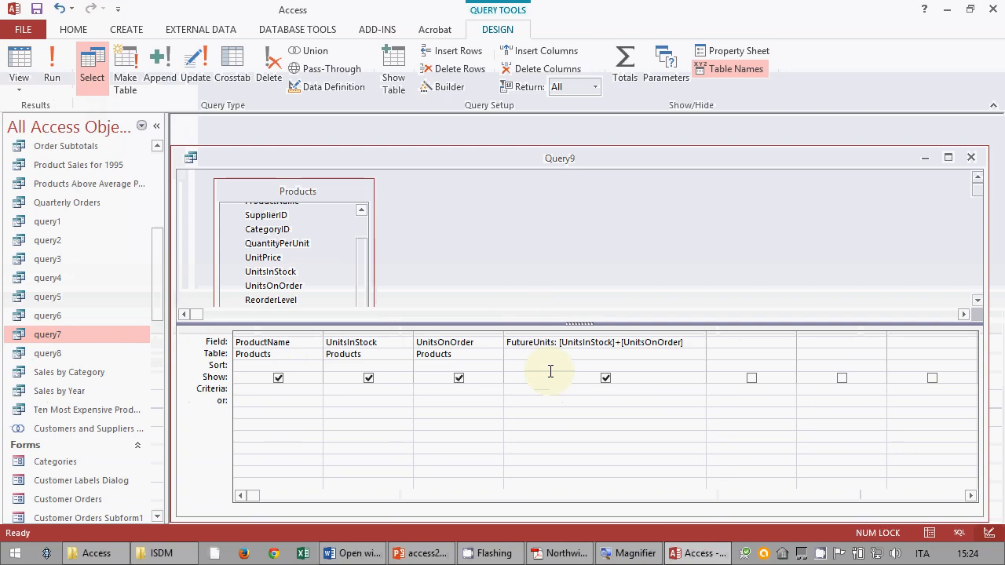
click(50, 55)
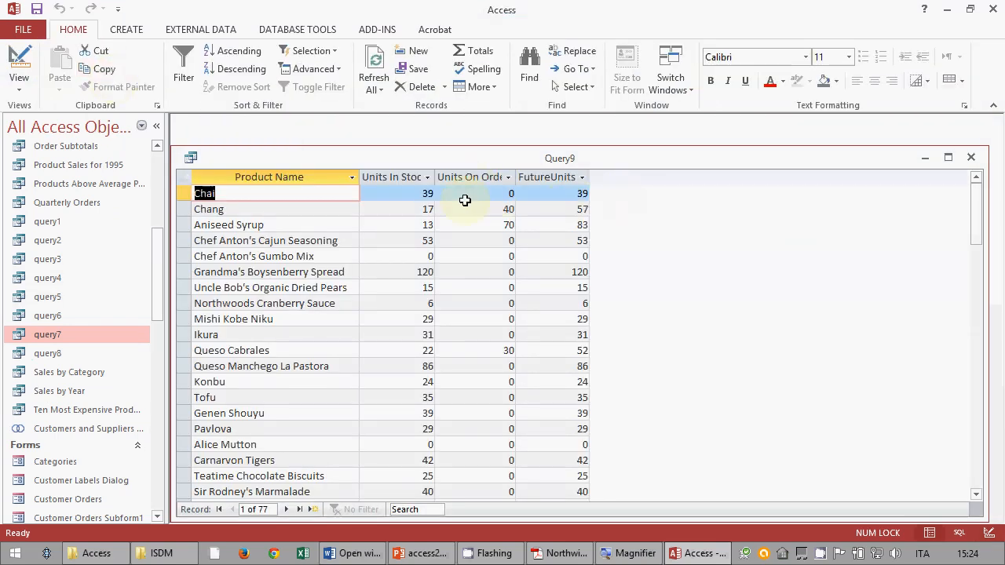
- Remove the UnitsInStock and UnitsOnOrder columns from the query design and rerun the query
click(19, 65)
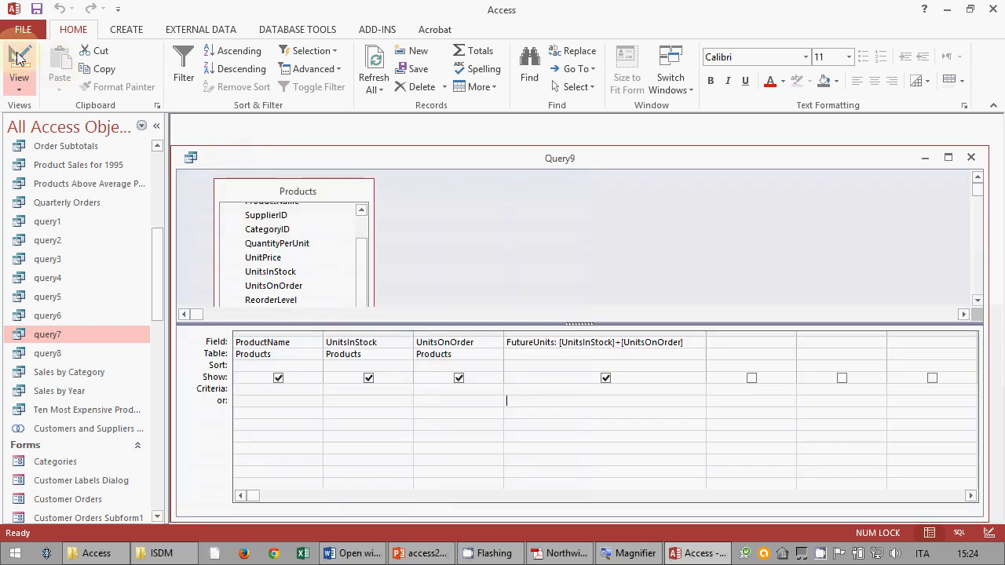
drag(390, 331, 455, 332)
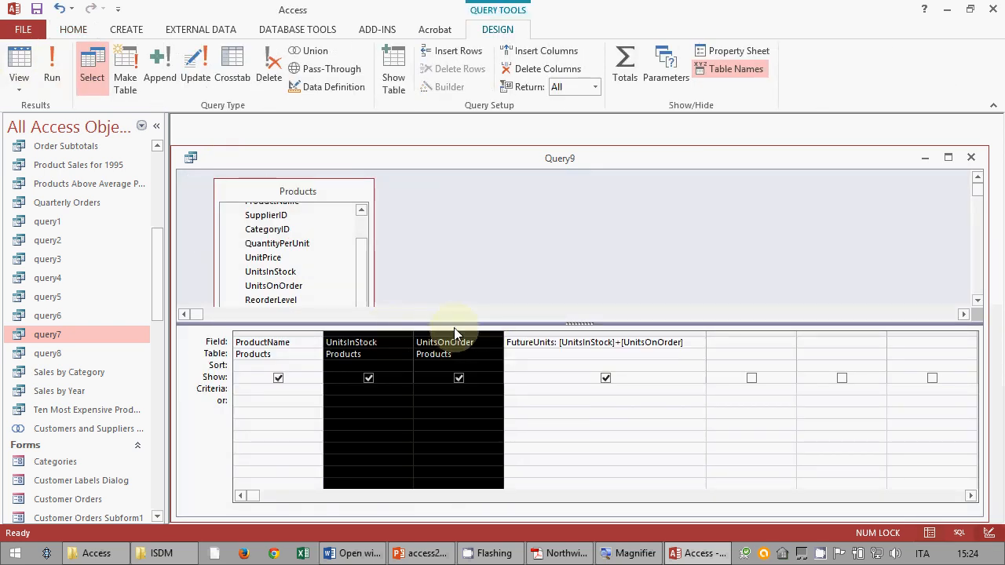
key(Delete)
click(422, 419)
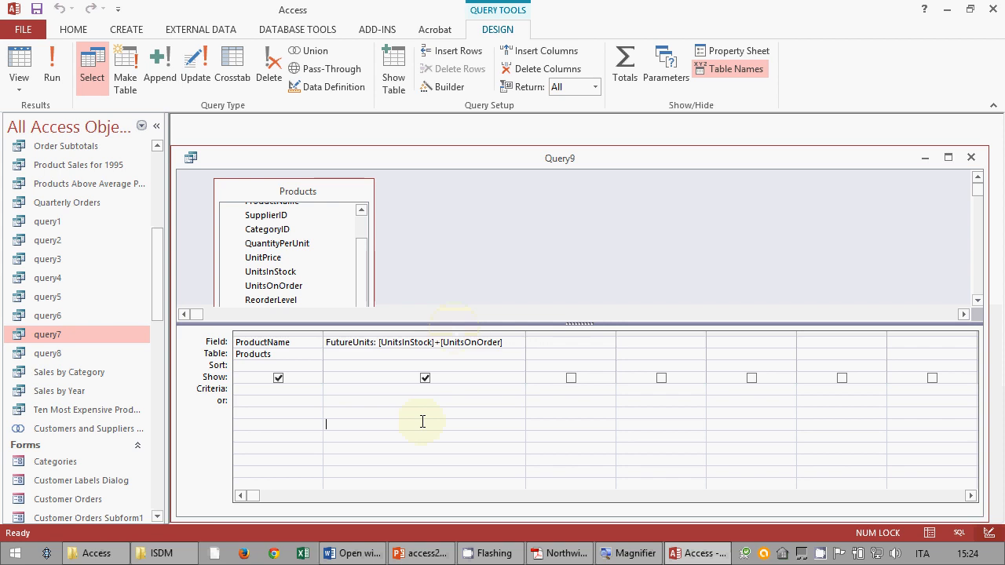
click(51, 74)
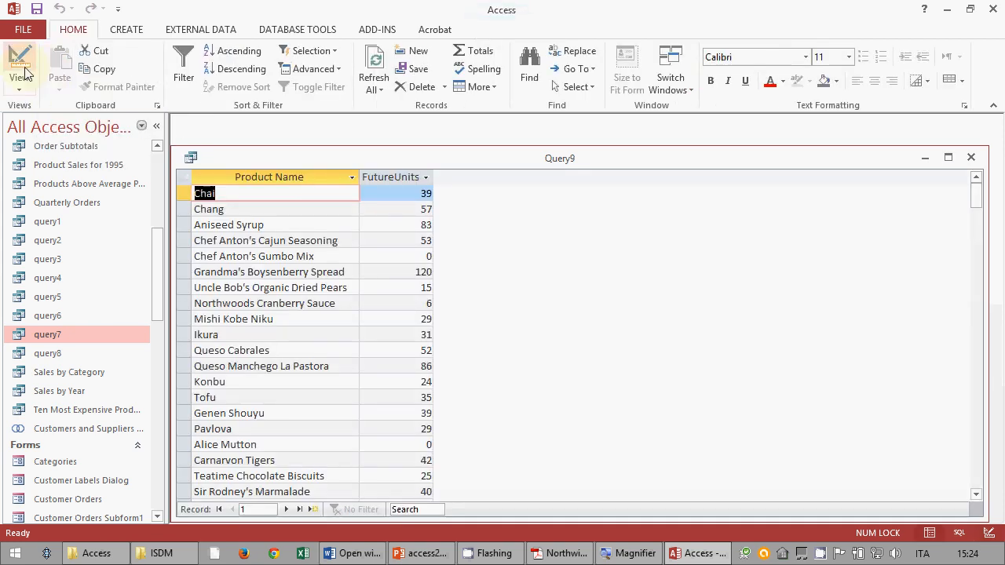
- Return to the query's design and save it under the name query9
click(25, 73)
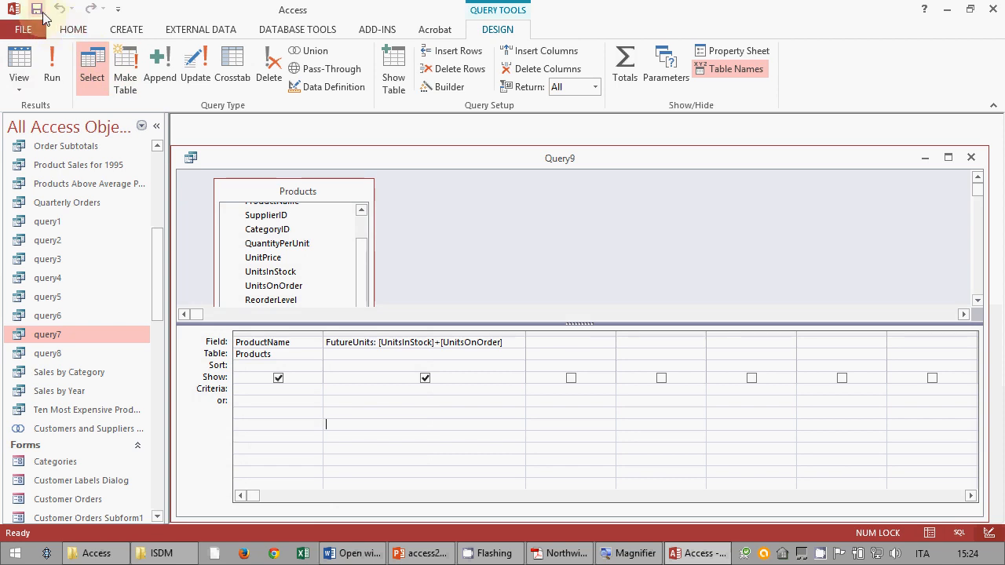
drag(157, 274, 170, 243)
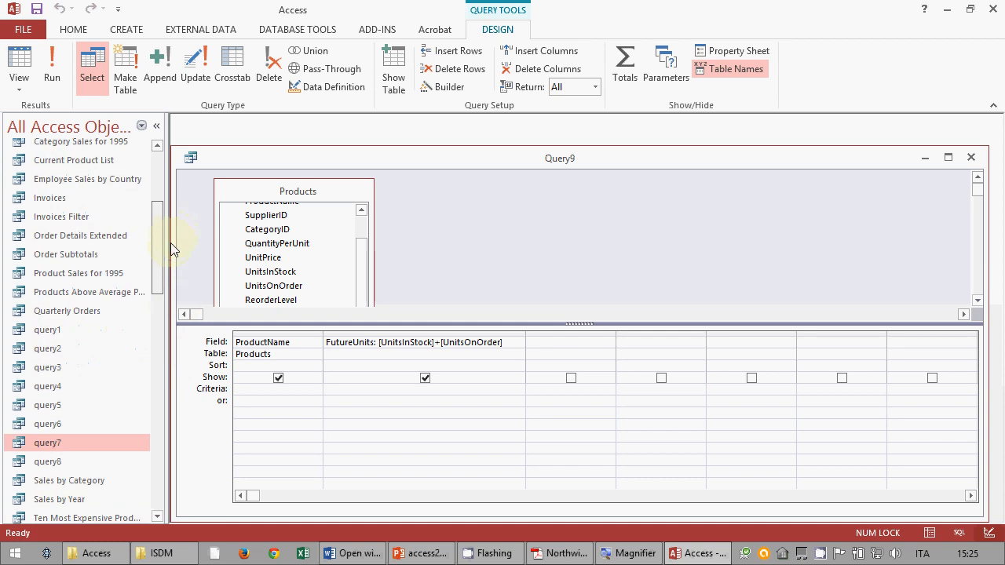
click(36, 9)
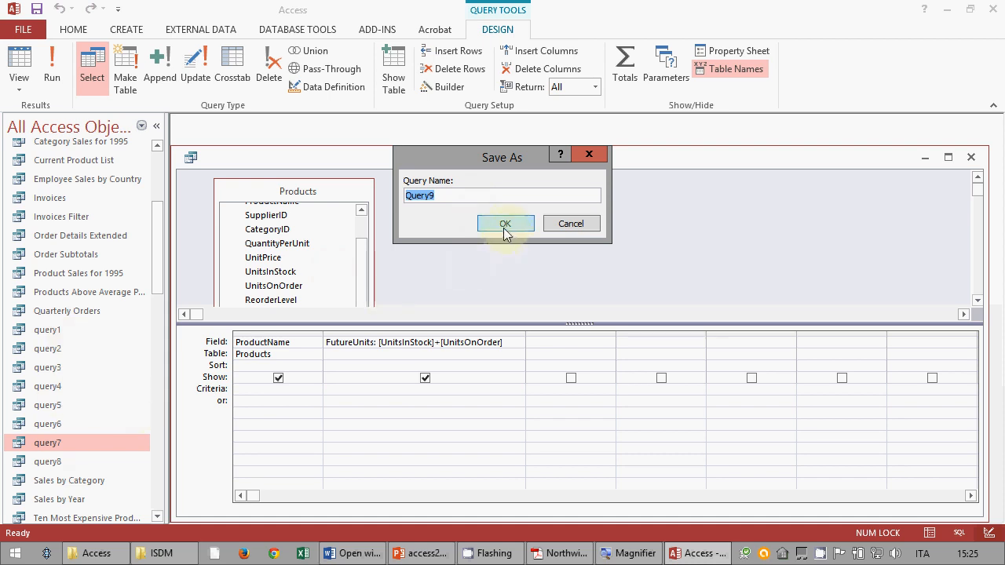
click(412, 202)
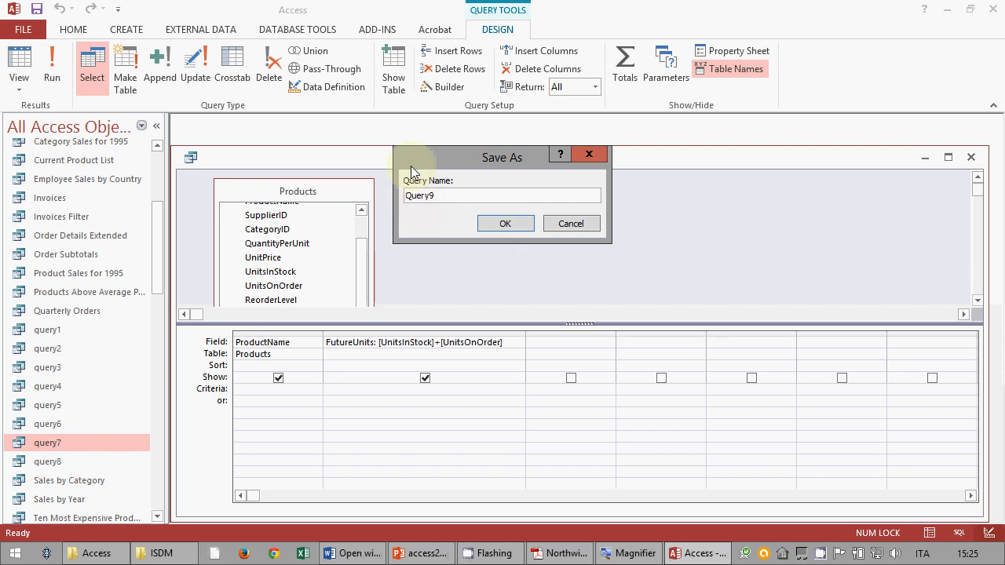
key(BackSpace)
text(q)
click(501, 222)
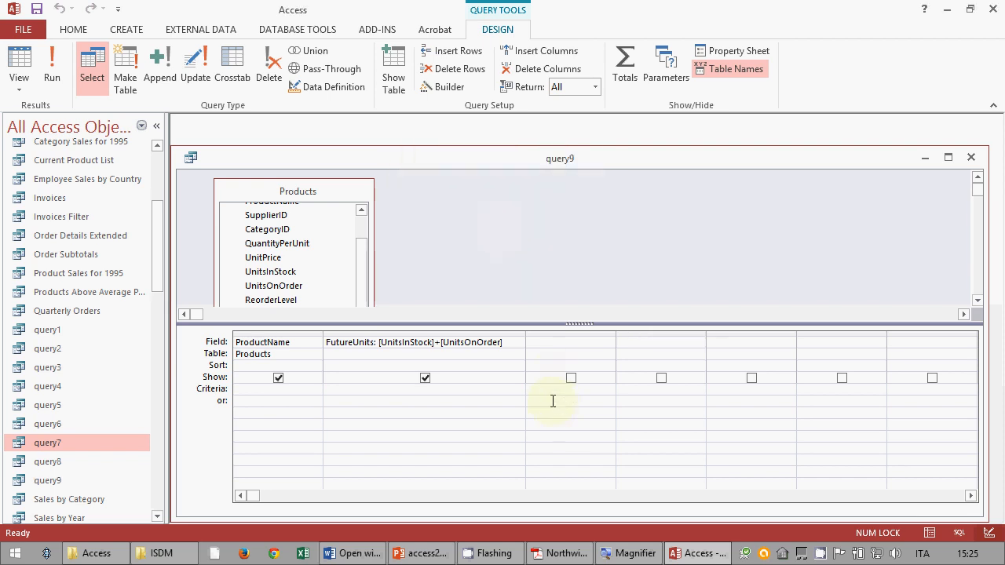
- Open the FutureUnits field's expression in the Expression Builder
click(490, 421)
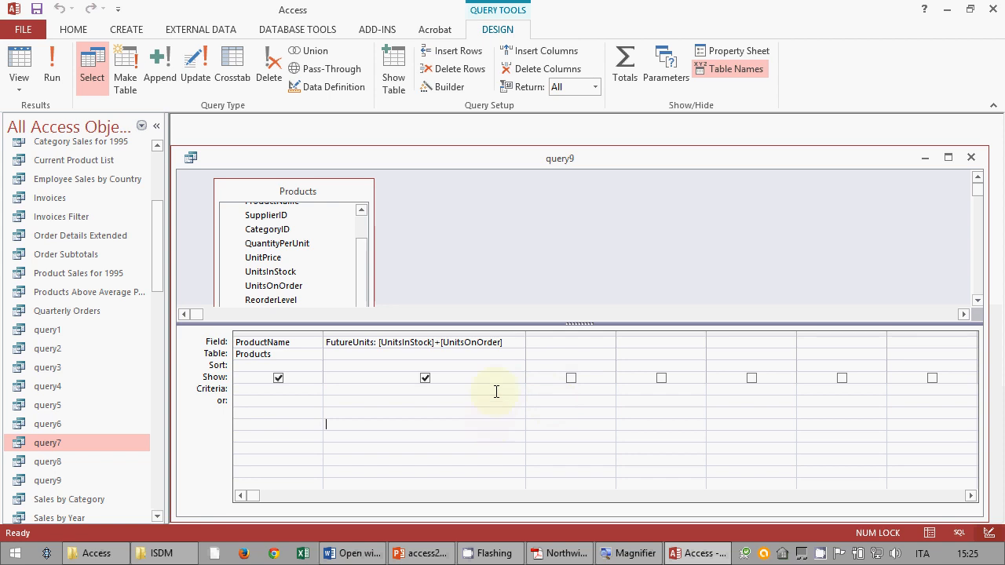
click(515, 343)
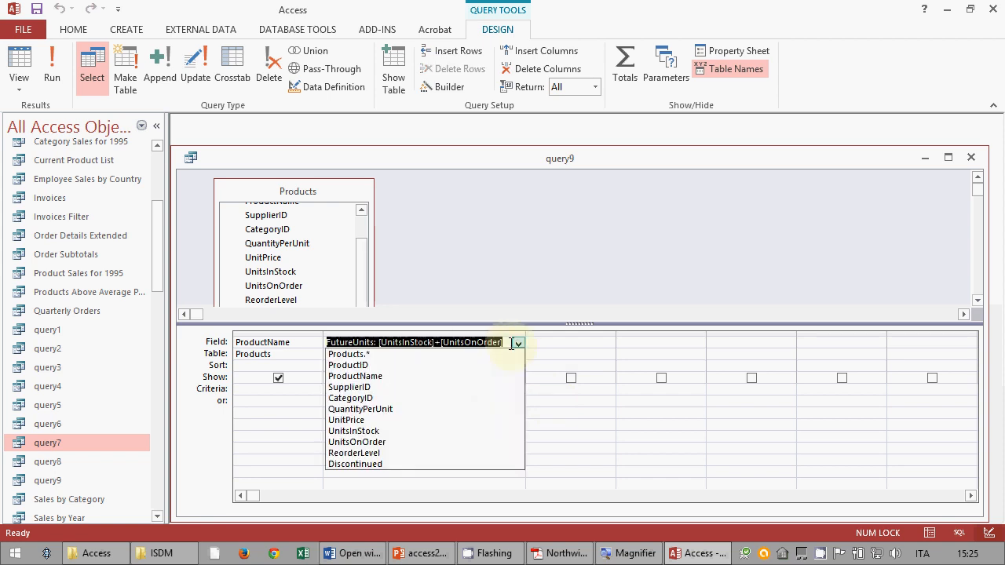
click(517, 343)
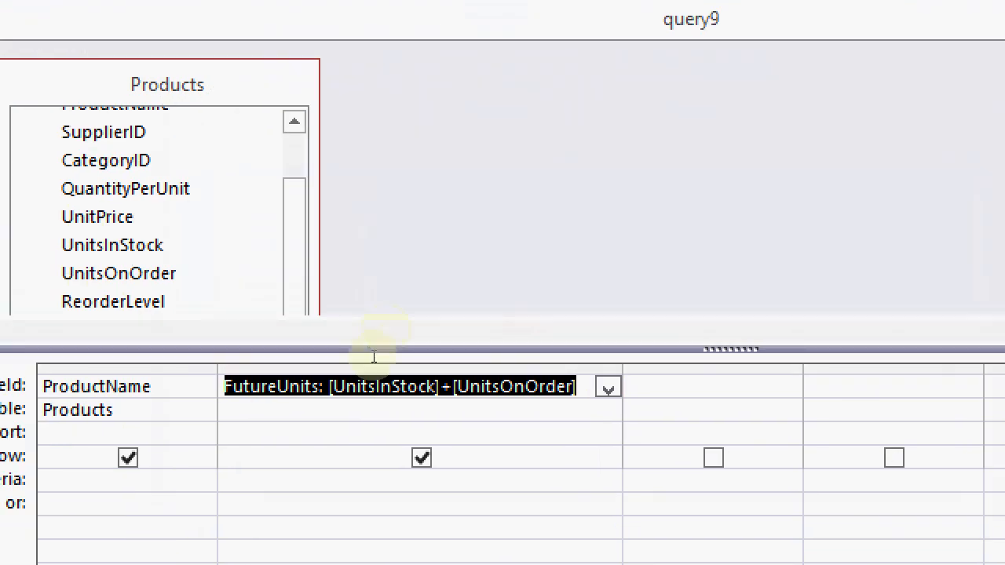
key(Down)
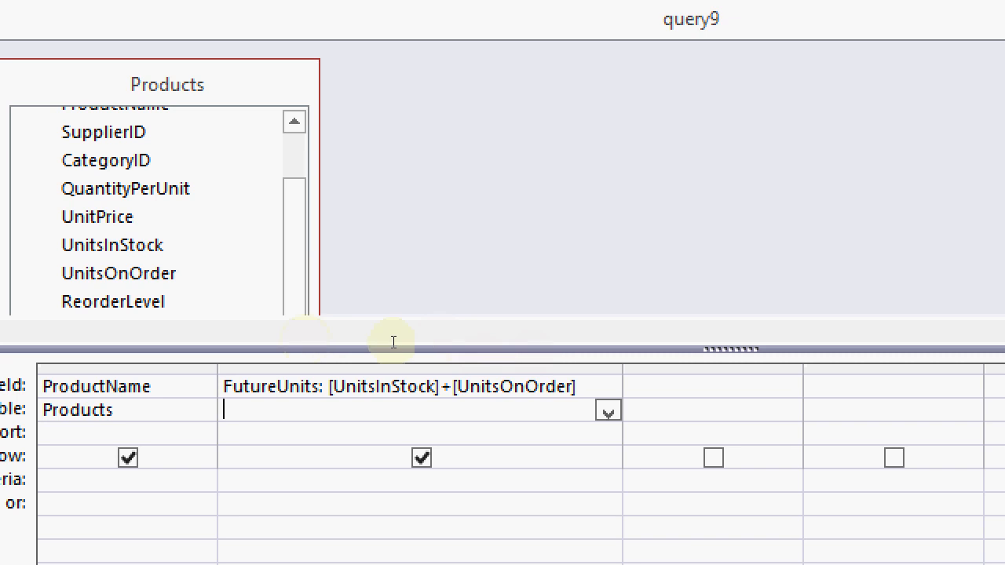
click(402, 385)
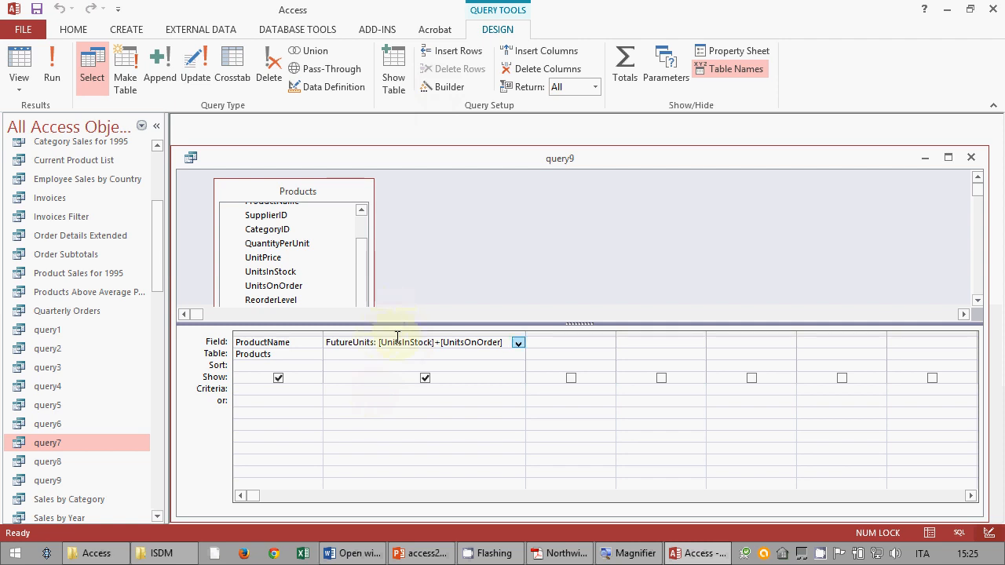
click(425, 90)
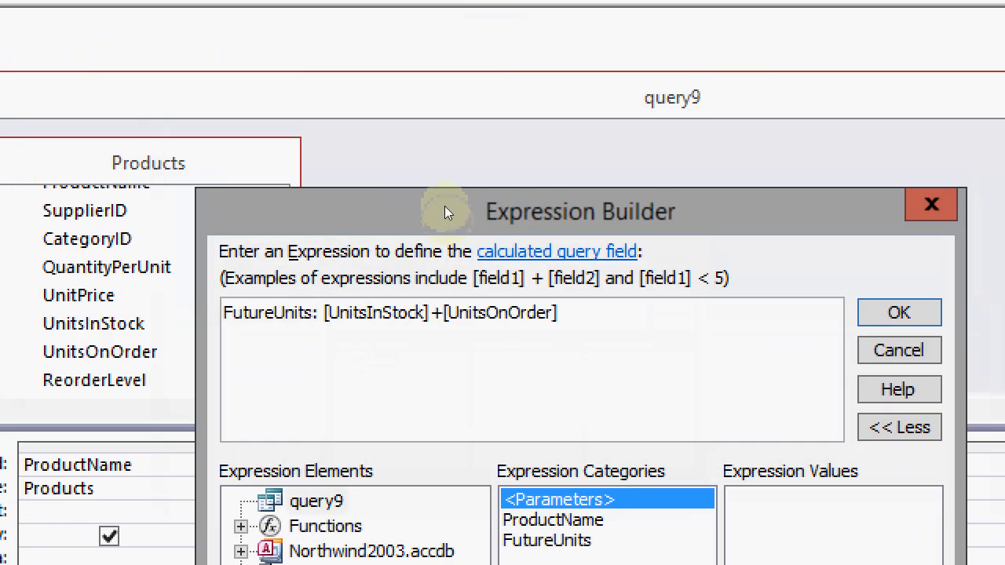
drag(445, 206, 399, 46)
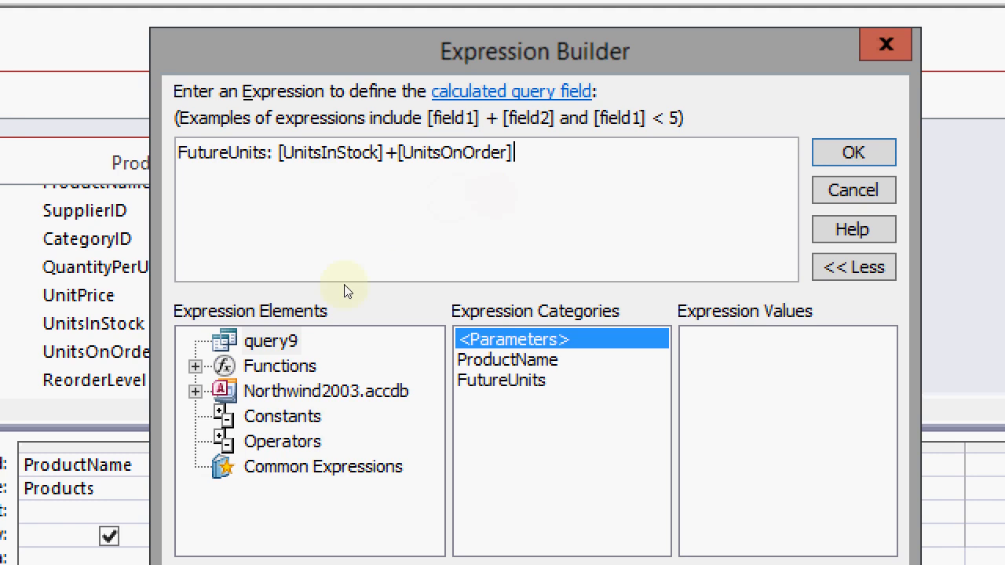
- Browse the built-in Date/Time functions available in the Expression Builder
click(195, 367)
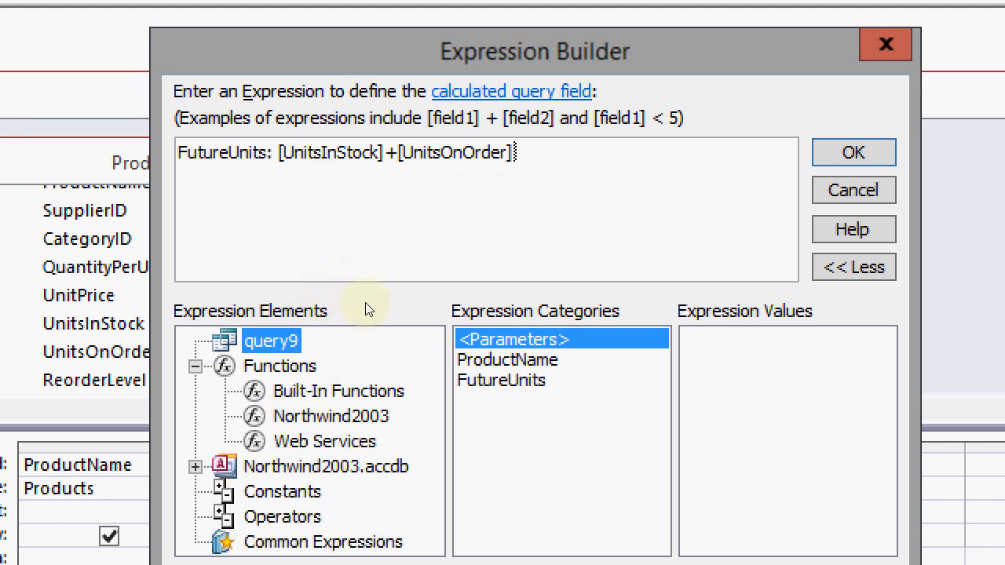
click(338, 391)
scroll(550, 338, down, 1)
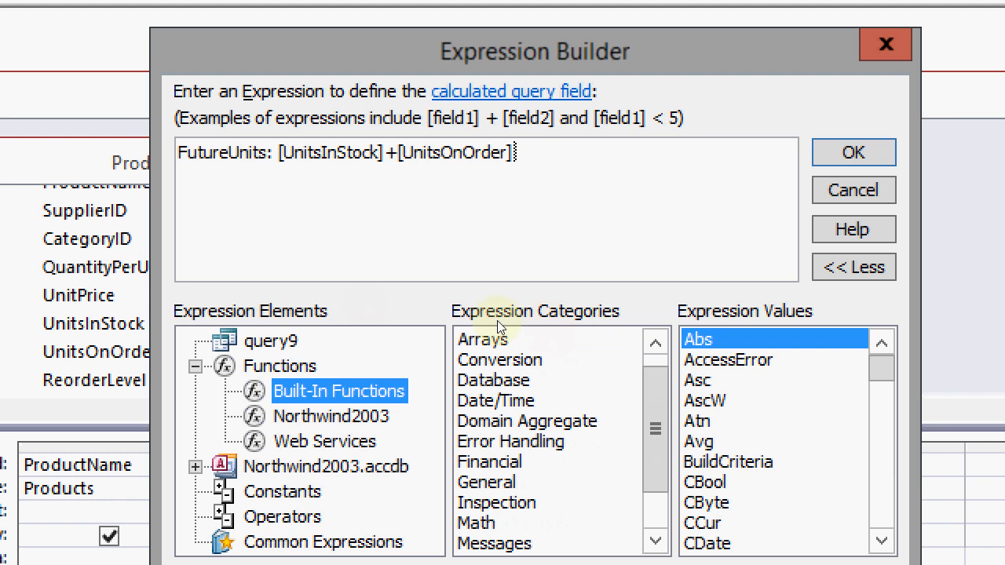
click(495, 400)
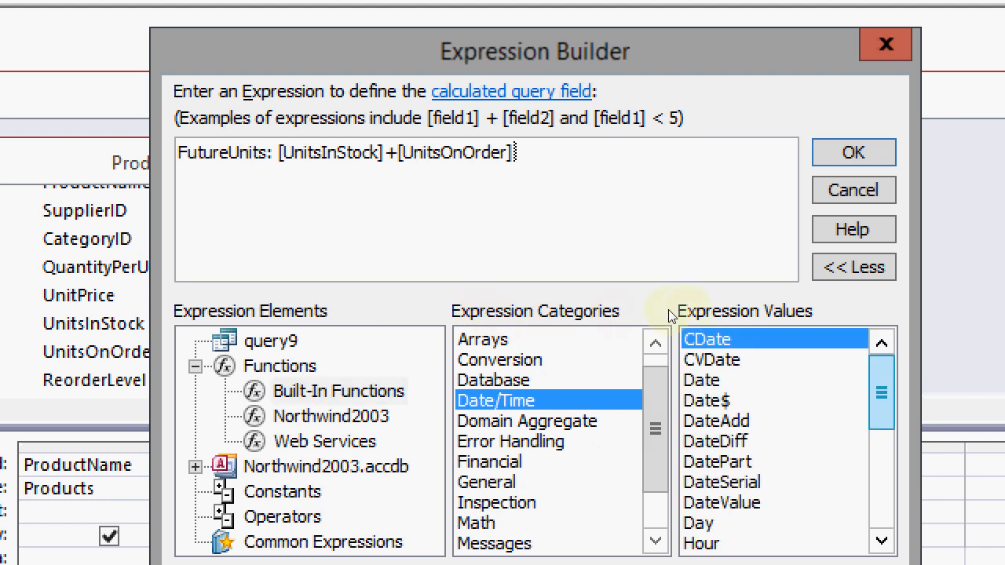
scroll(665, 330, down, 4)
mouse_move(882, 477)
mouse_down()
mouse_move(880, 489)
mouse_move(879, 388)
mouse_up()
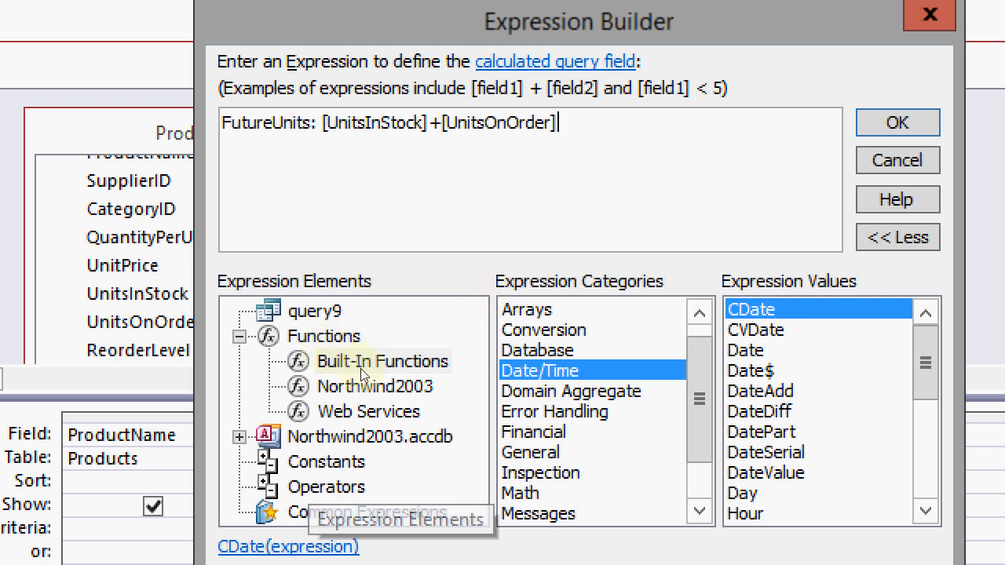
- Browse the fields of query9 and of the Customers table in Northwind2003.accdb as expression elements
click(322, 311)
key(Down)
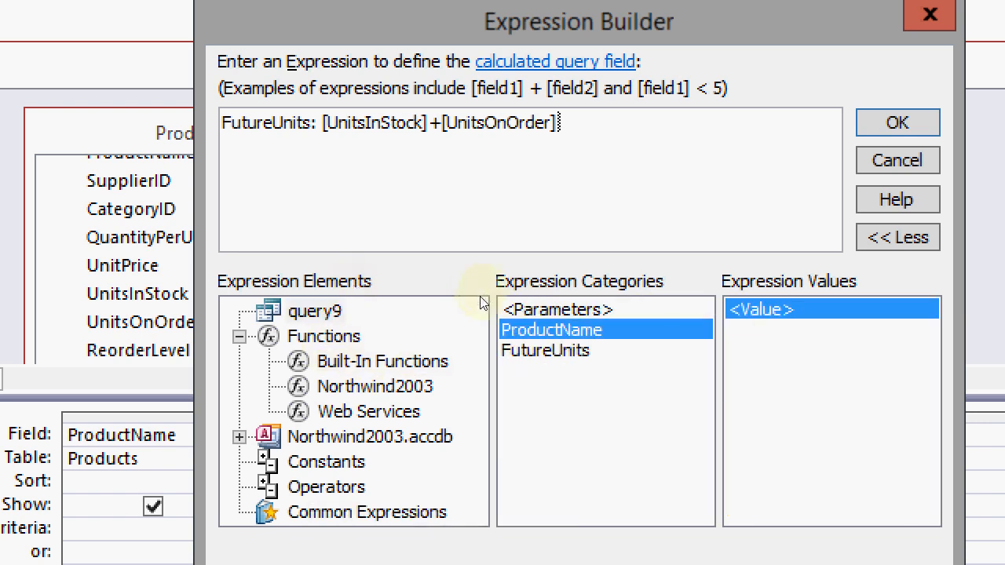
key(Down)
key(Up)
click(240, 437)
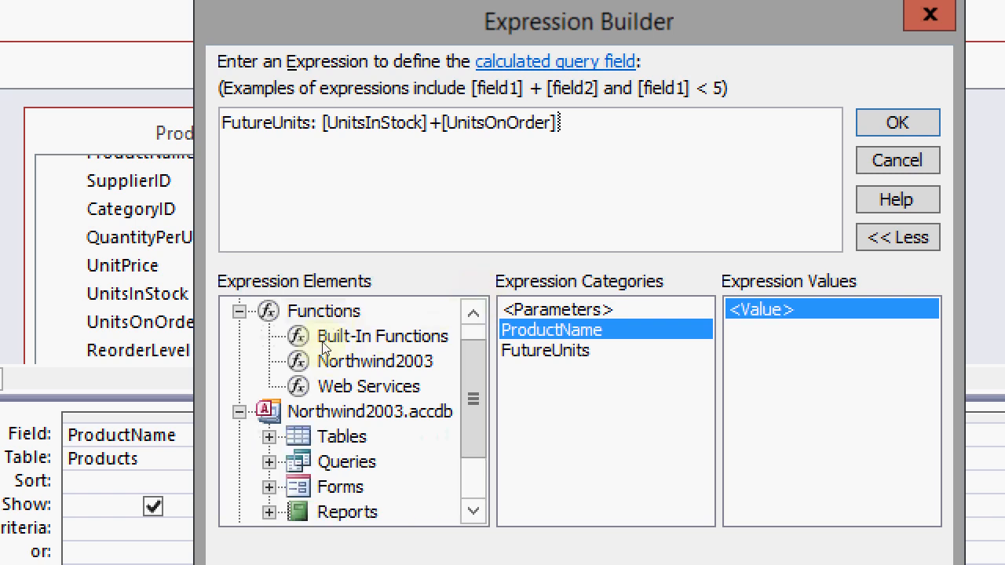
click(269, 436)
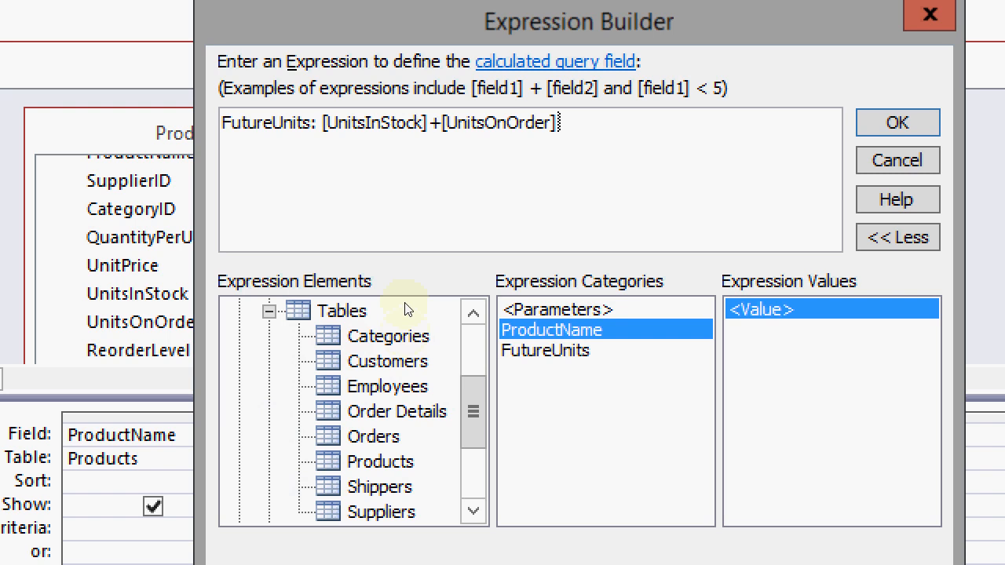
click(388, 361)
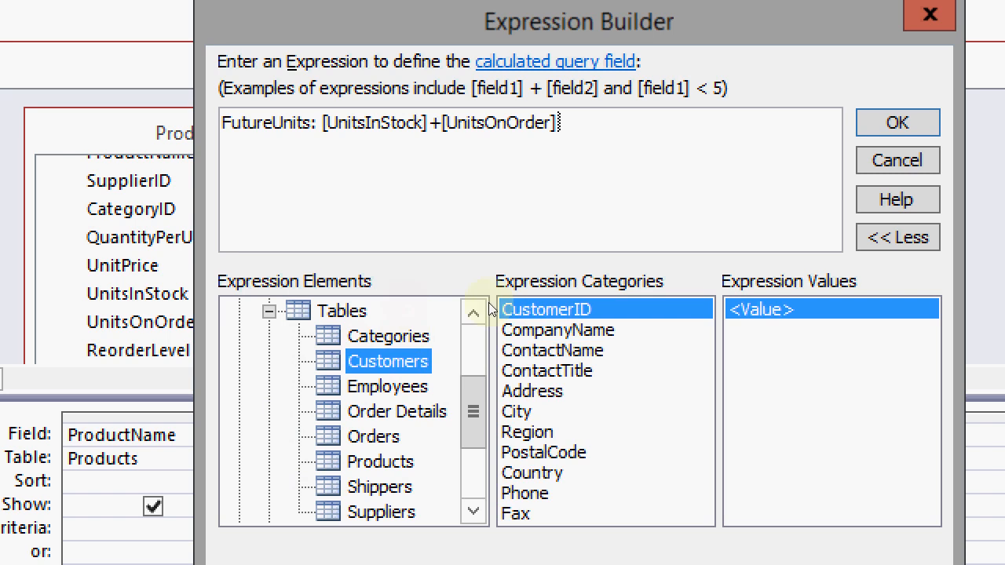
- Try adding + [Customers]![PostalCode] to the end of the FutureUnits expression and delete that addition
click(496, 189)
text(+)
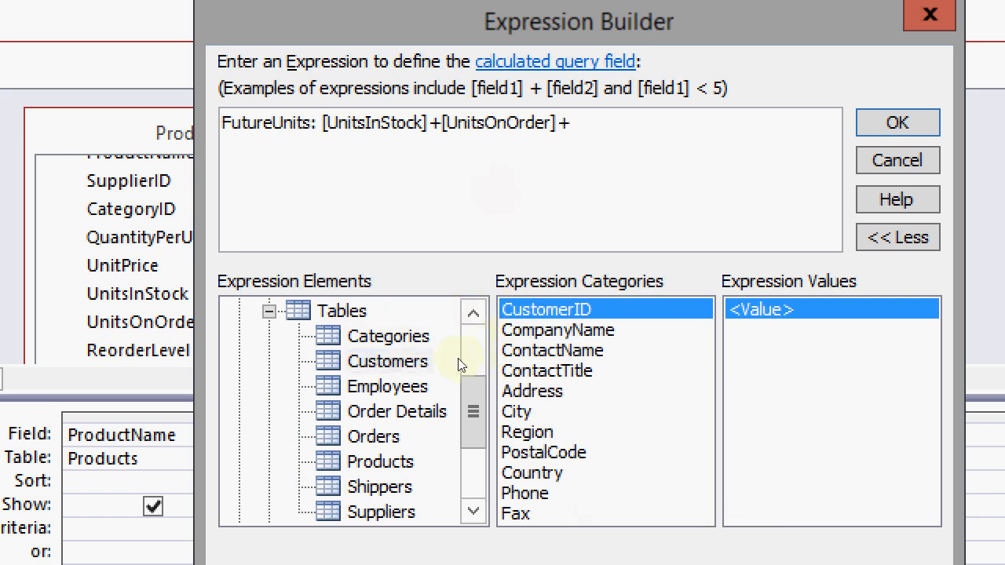
click(543, 453)
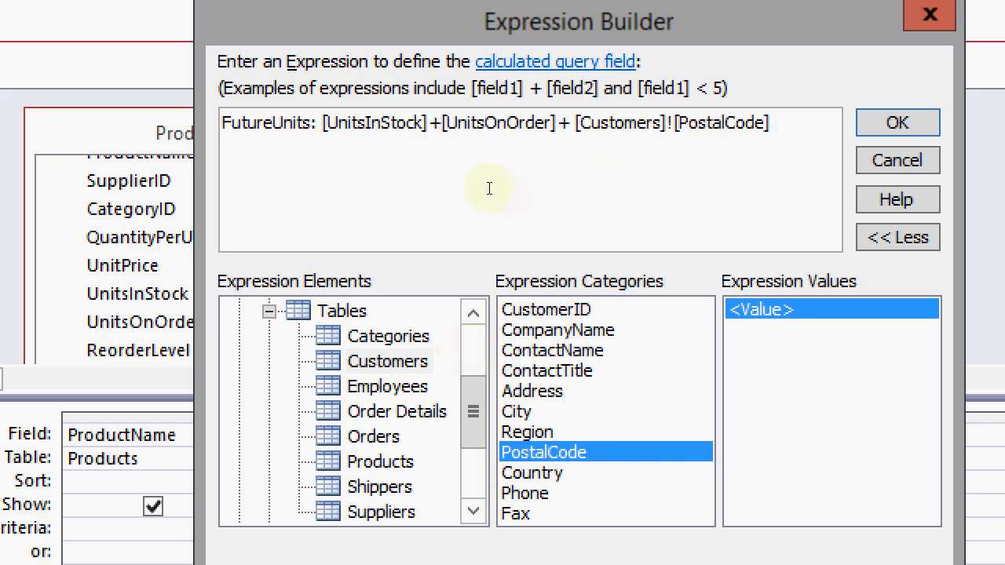
drag(557, 185, 628, 184)
key(Delete)
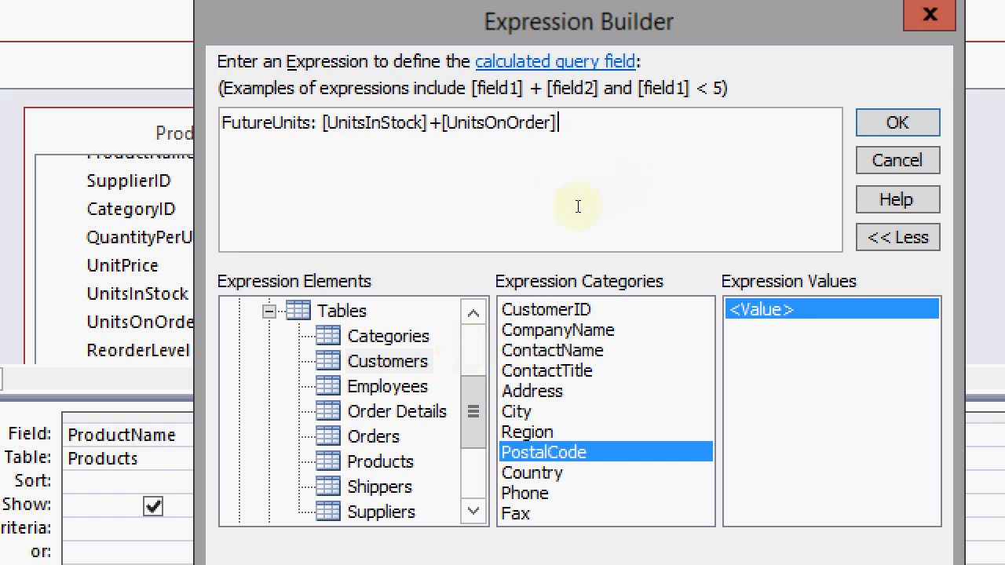
- Accept the FutureUnits expression in the Expression Builder and save query9
key(Return)
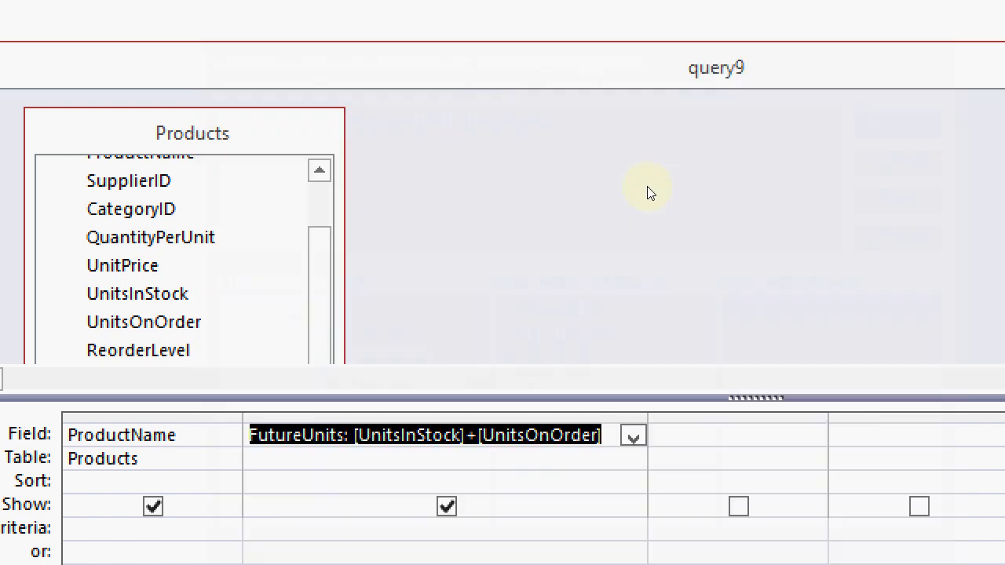
key(super+minus)
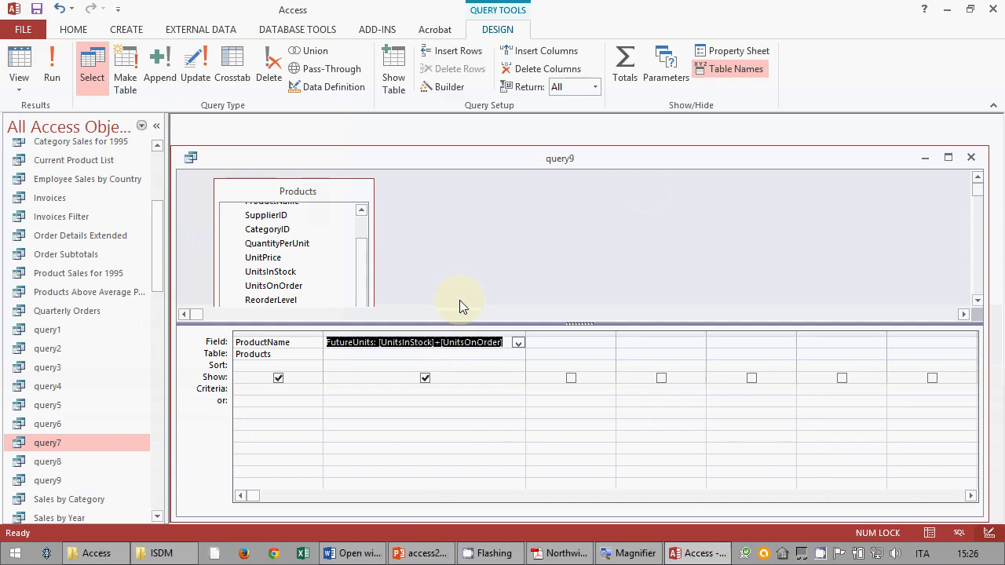
click(455, 269)
click(37, 10)
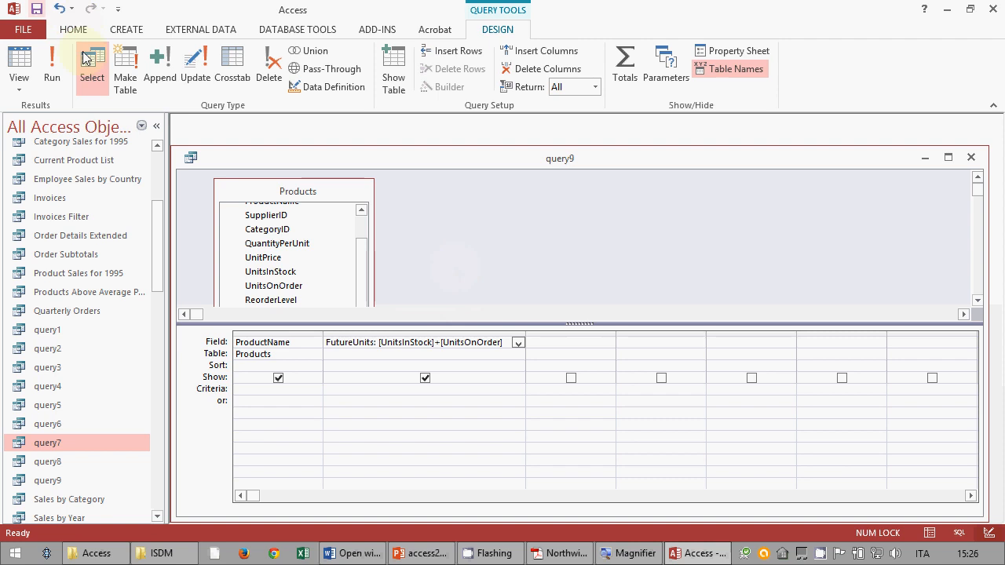
- Close query9 and switch to the Word exercise document, going to the task on orders with OrderDate in 1995
click(970, 157)
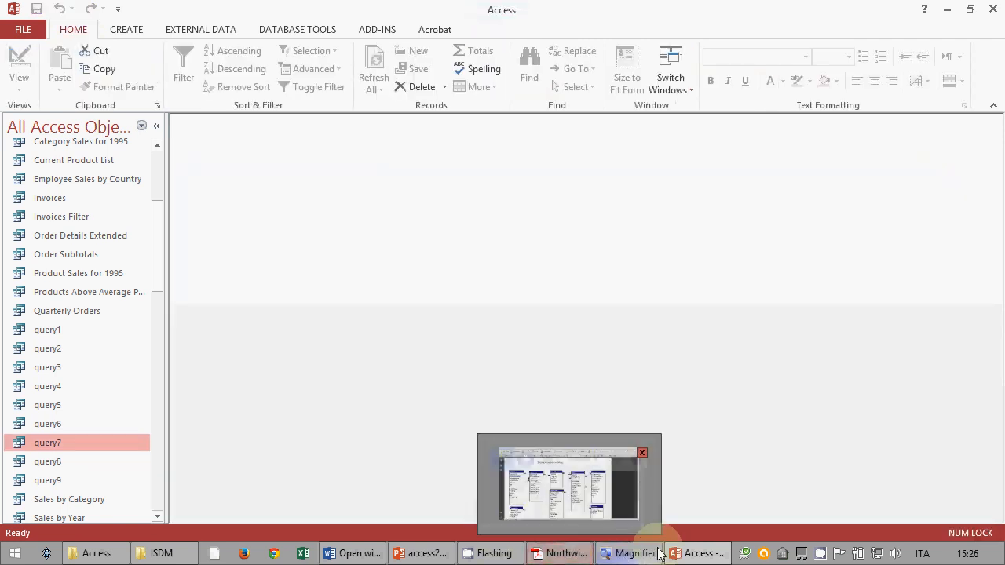
click(350, 553)
scroll(482, 410, down, 5)
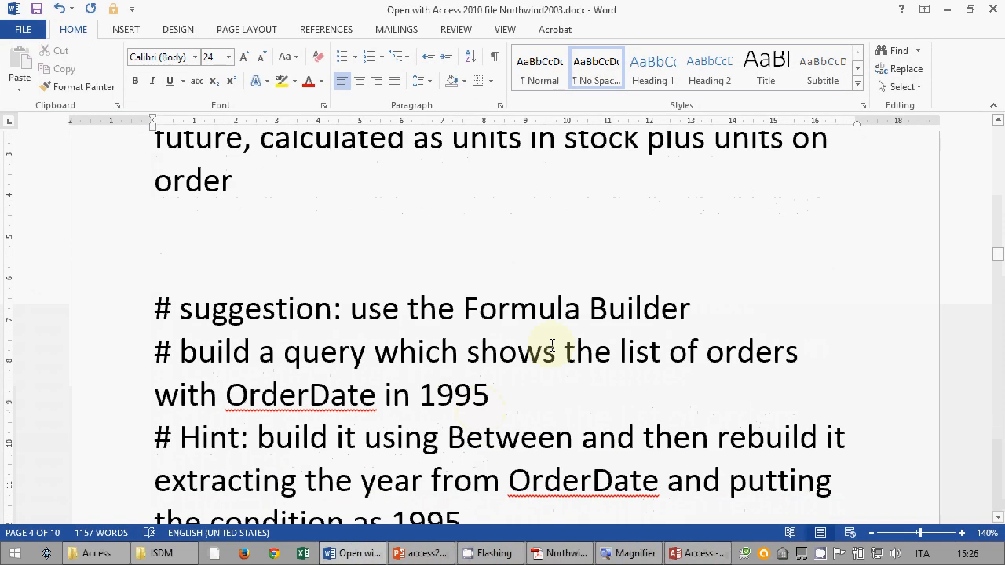
- Insert a blank line after the Formula Builder suggestion and three blank lines before the Hint paragraph
click(694, 312)
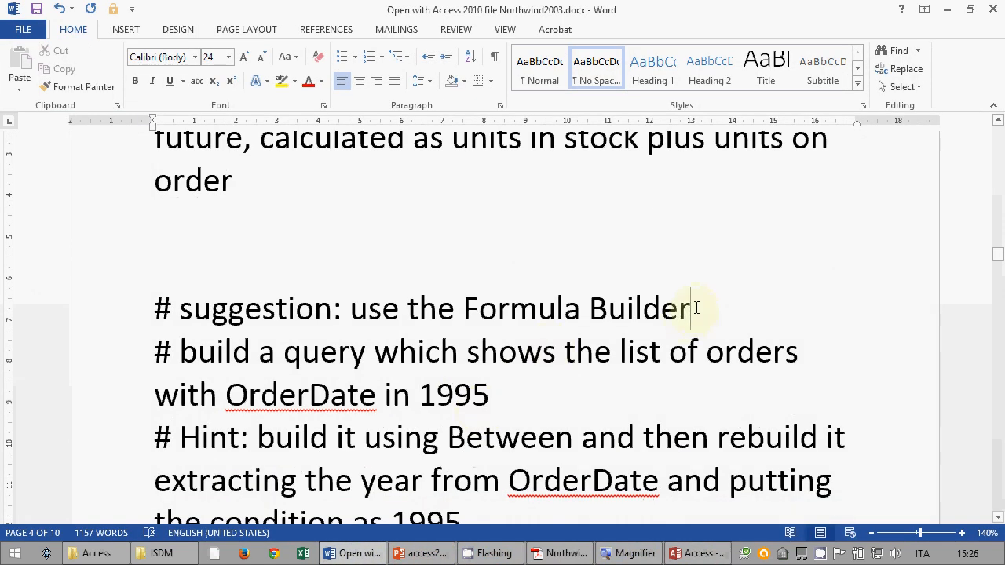
key(Return)
key(Down)
key(Down)
key(Down)
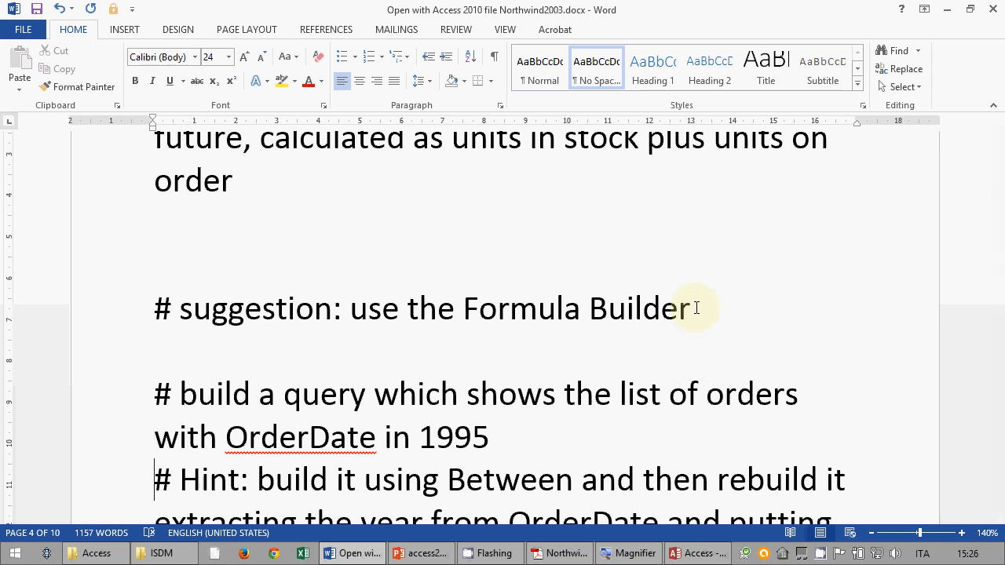
key(Return)
key(Return)
key(Return)
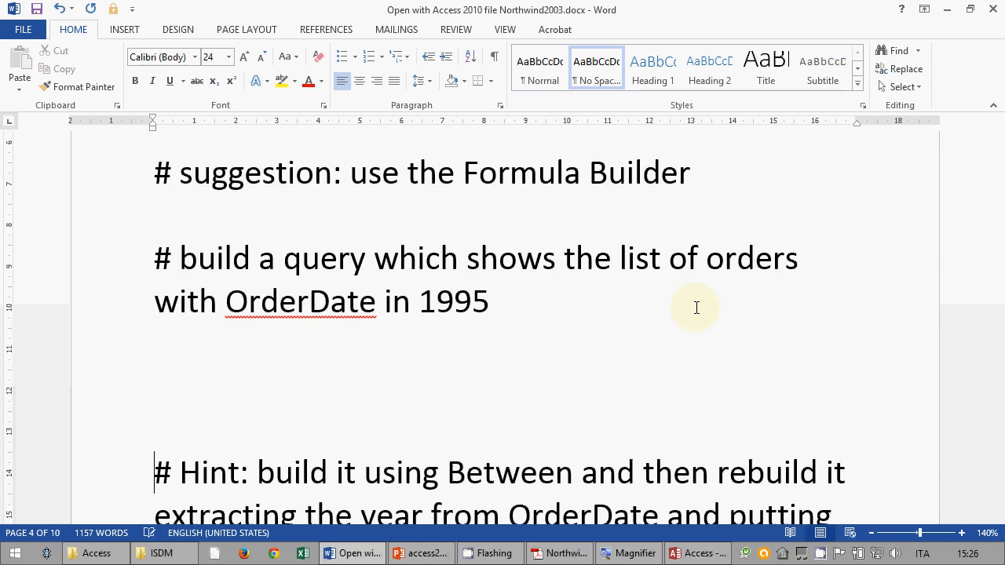
- Add more blank lines before the OrderDate in 1995 task and between that task and its Hint
key(Up)
key(Up)
key(Up)
key(Up)
key(Up)
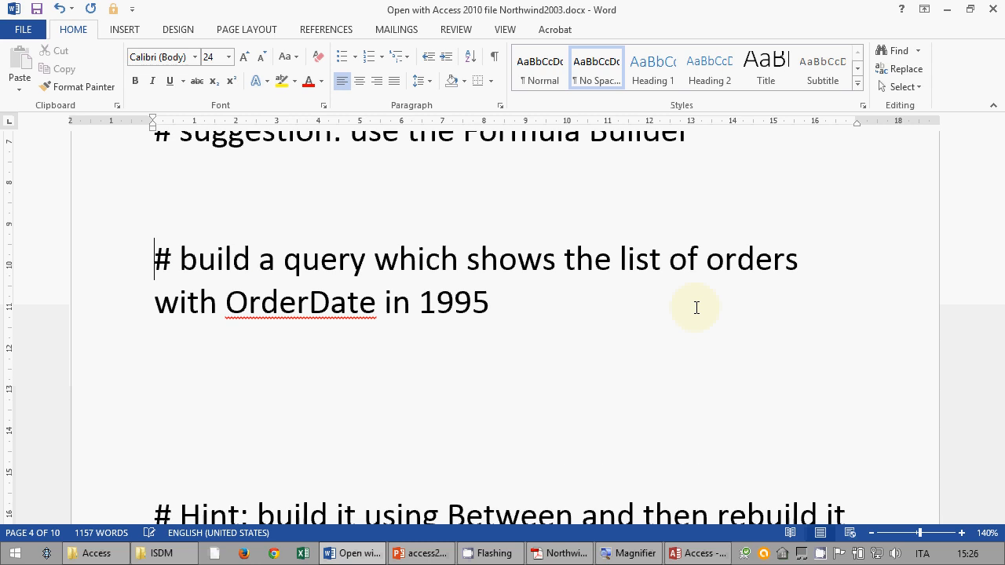
key(Down)
key(Down)
key(Down)
key(Down)
key(Down)
key(Down)
key(Down)
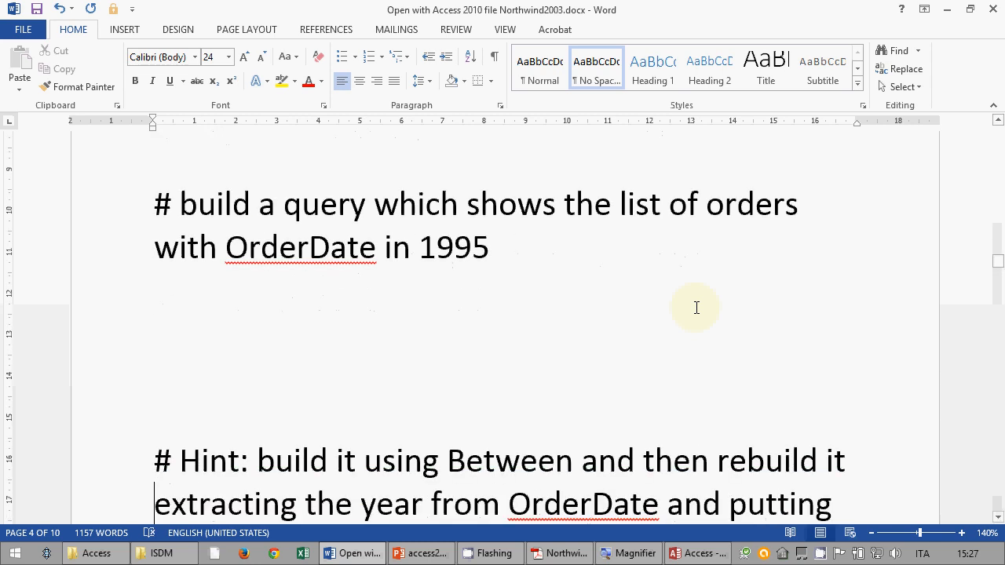
key(Up)
key(Up)
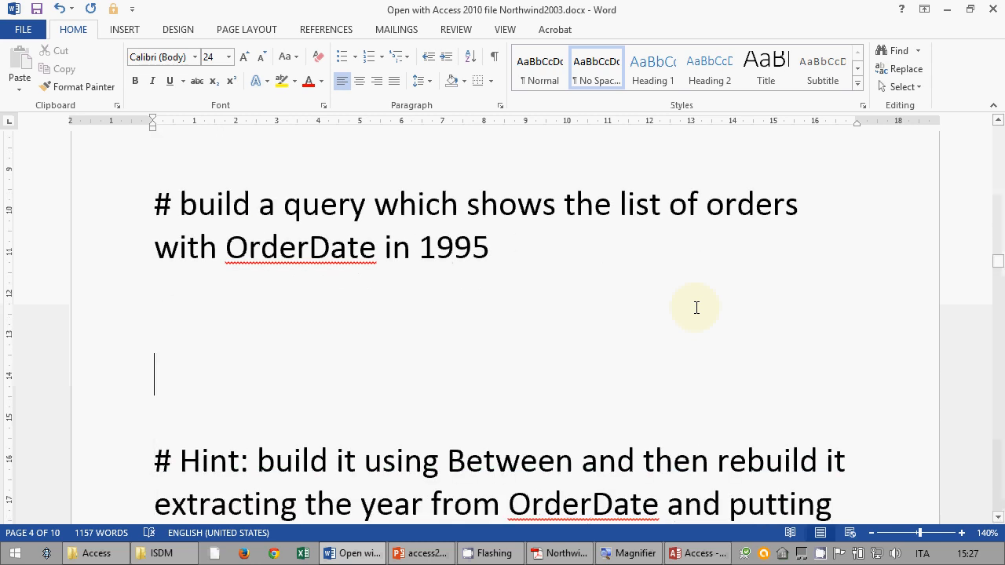
key(Return)
key(Return)
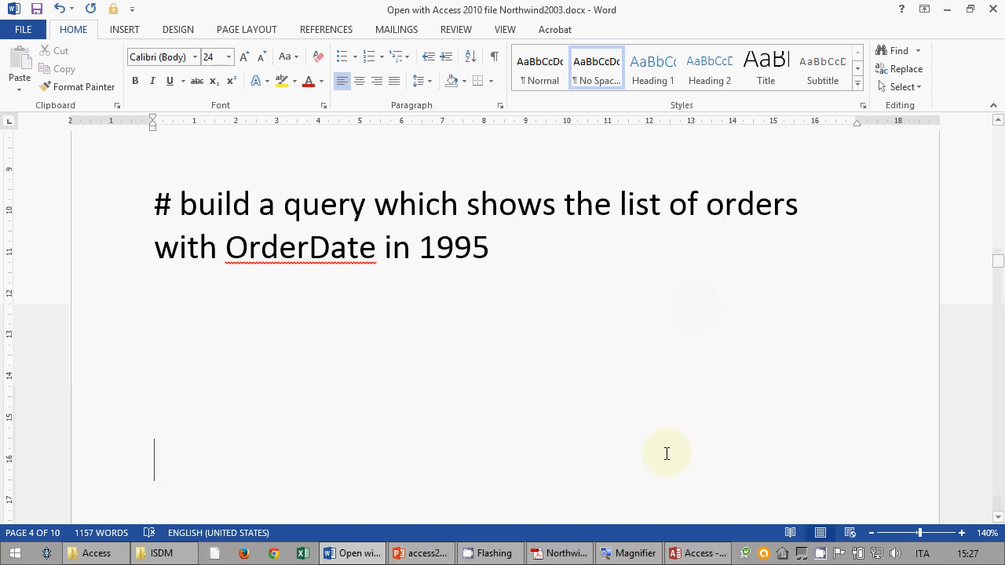
- Switch back to Access and create a new query in design view based on the Orders table
click(721, 544)
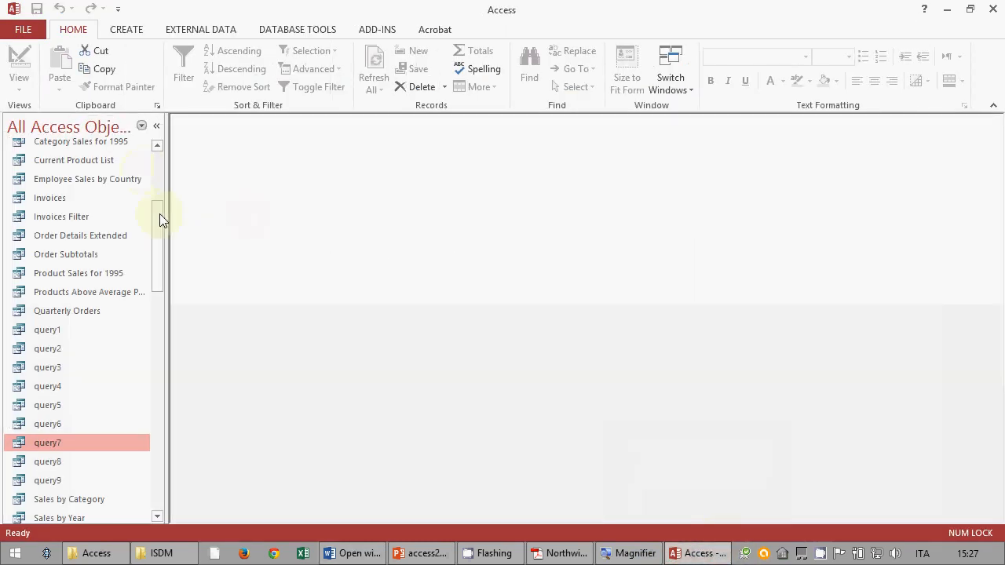
click(128, 29)
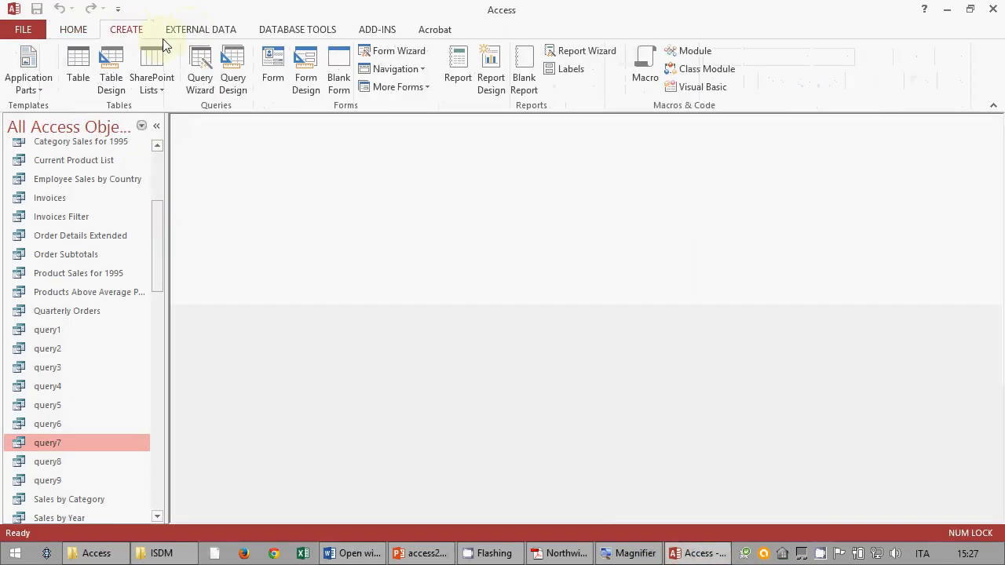
click(232, 74)
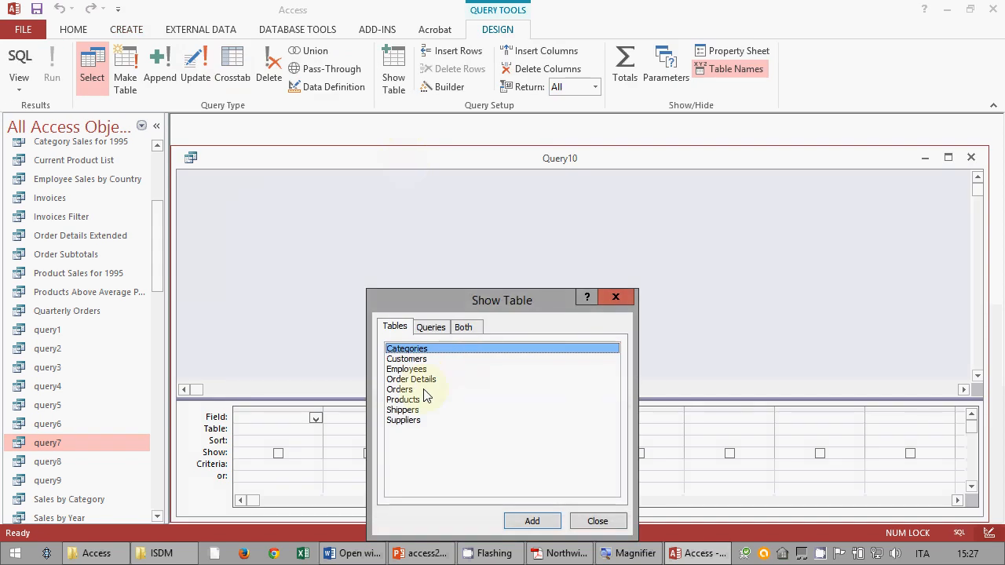
double_click(402, 390)
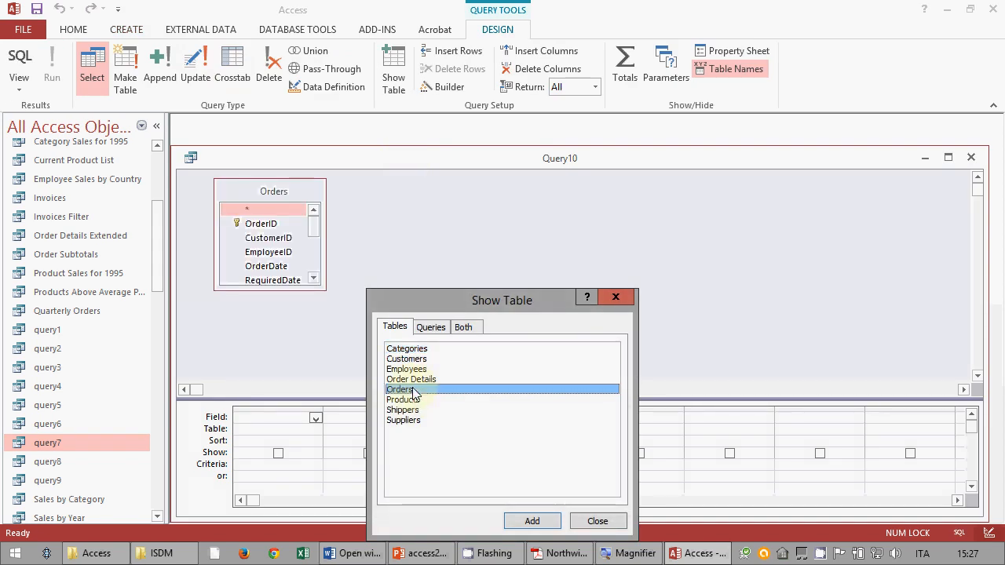
click(594, 526)
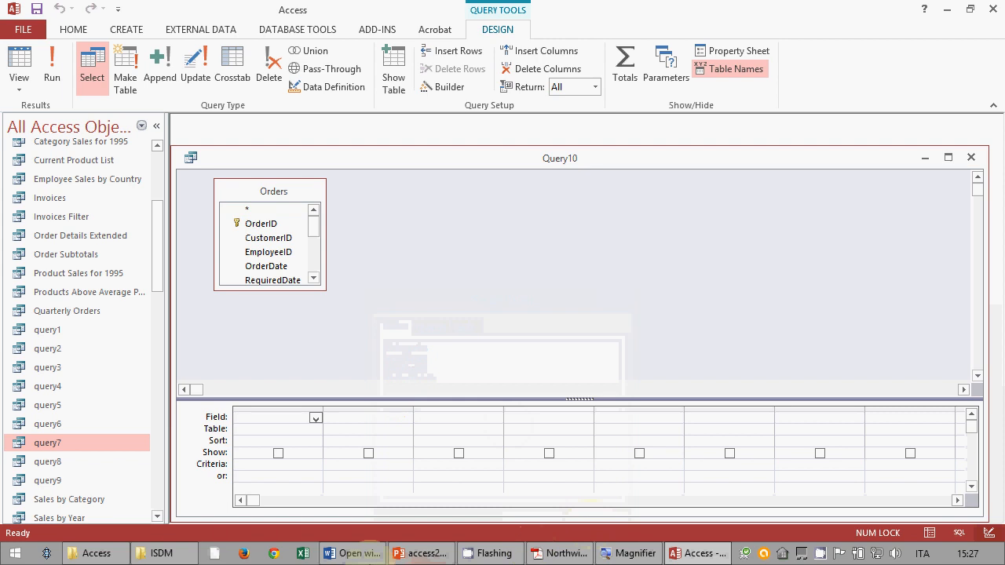
- Check the task text in Word and add the OrderID and OrderDate fields to the query grid
click(367, 558)
click(369, 560)
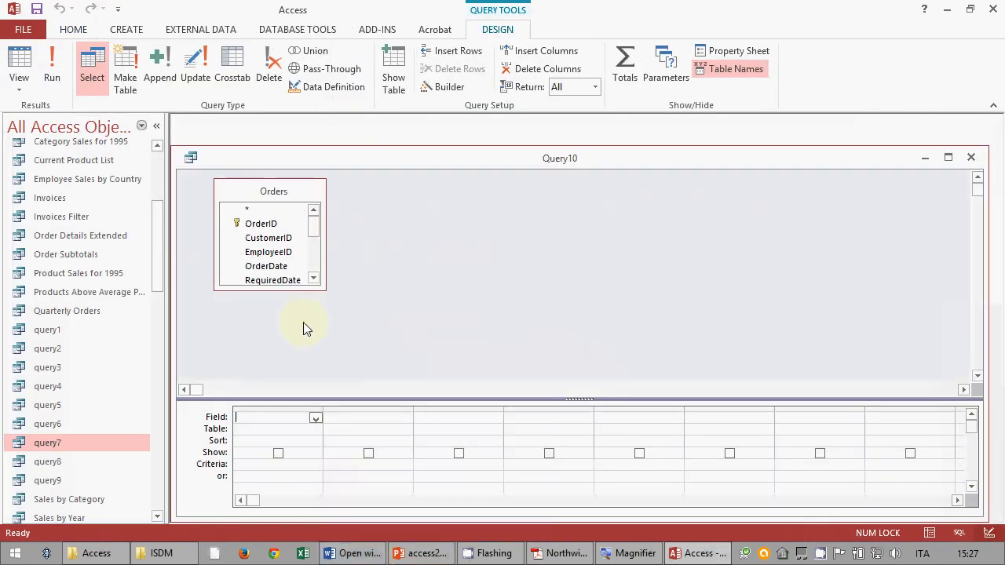
drag(261, 227, 279, 423)
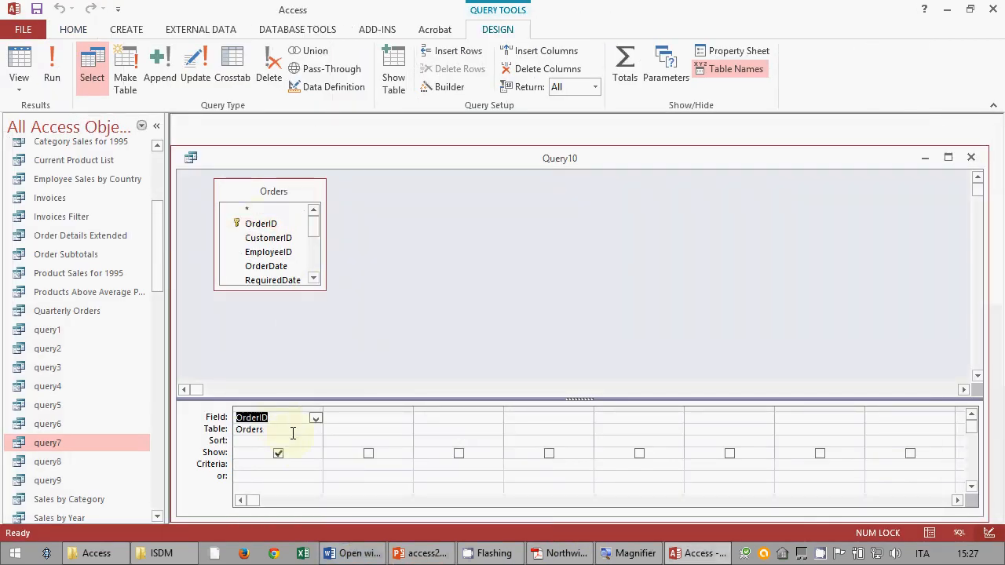
drag(287, 285, 375, 432)
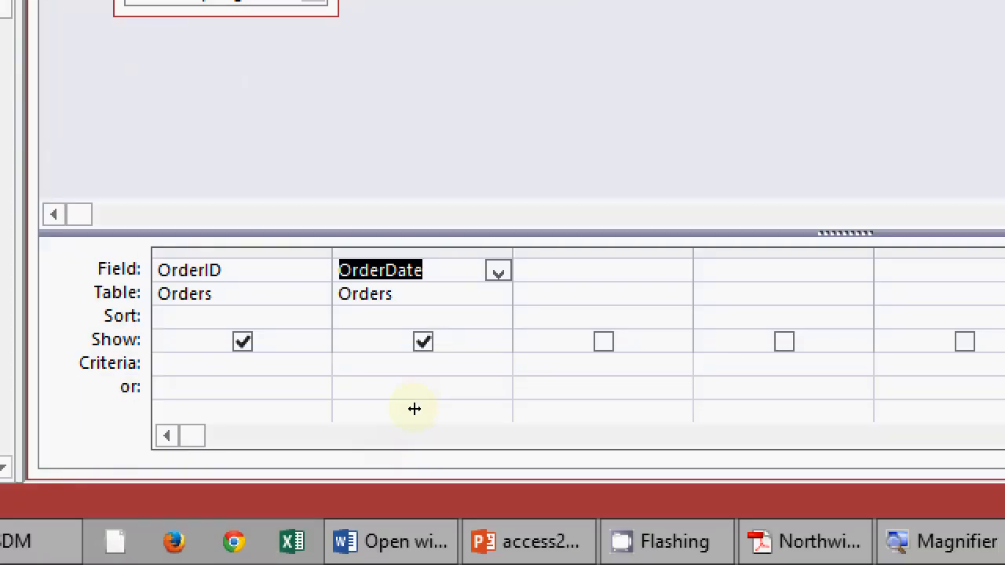
- Widen the OrderDate column, set its criteria to >= 1/1/1995 and <= 31/12/1995, and run the query before returning to design view
drag(413, 408, 561, 409)
click(367, 459)
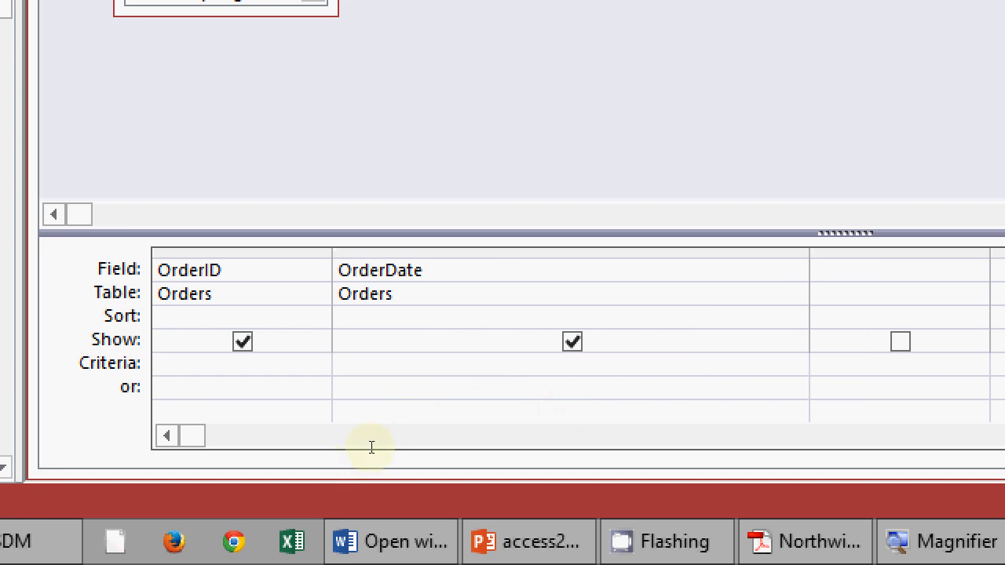
text(>= 1/1/1995 and <)
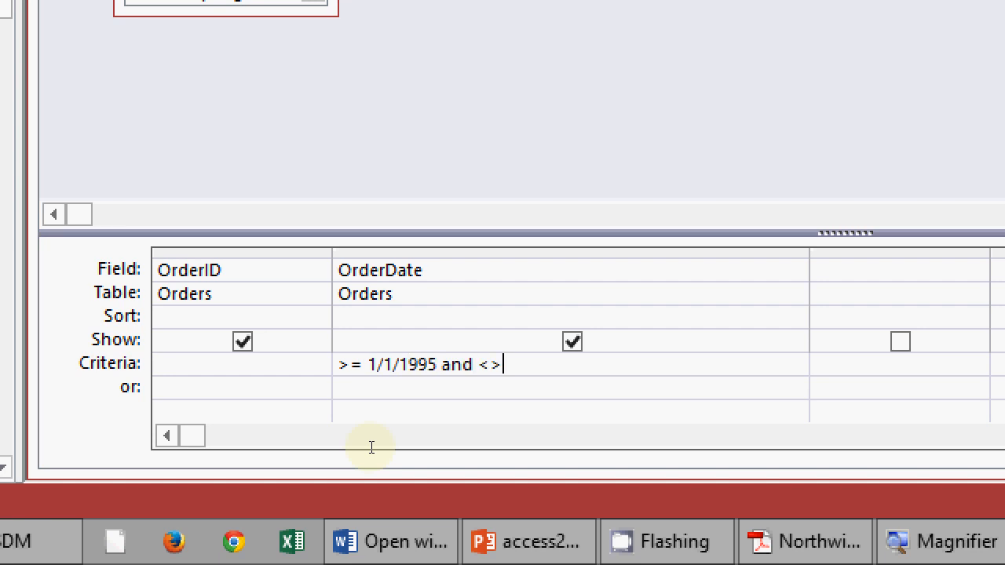
text(>)
key(BackSpace)
text(= 31/12/1995)
key(Return)
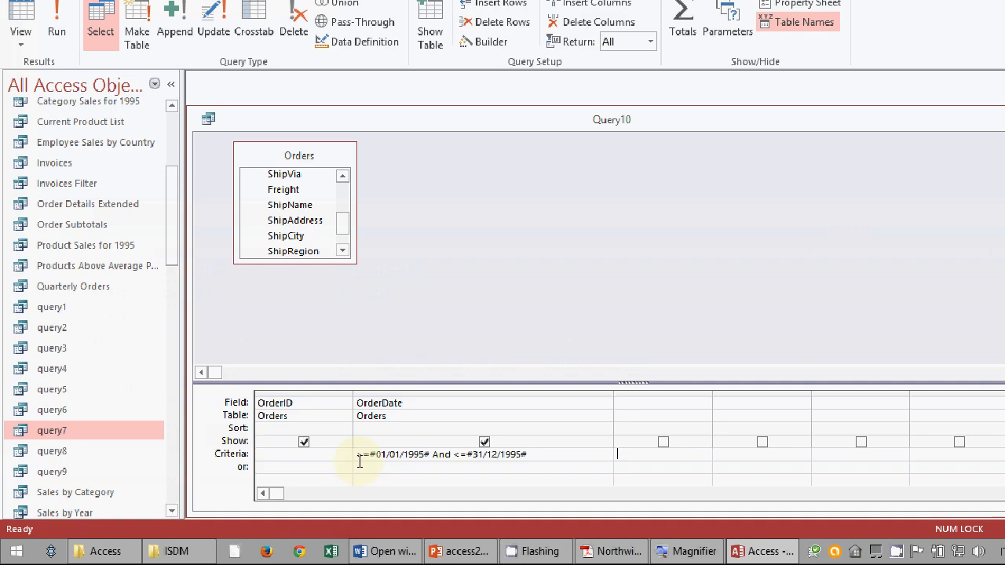
click(61, 15)
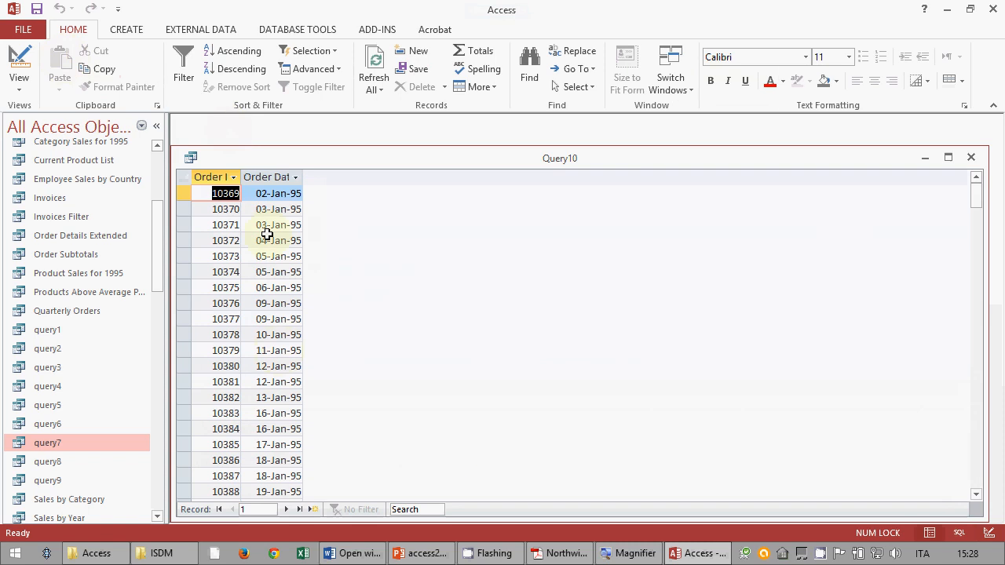
click(19, 63)
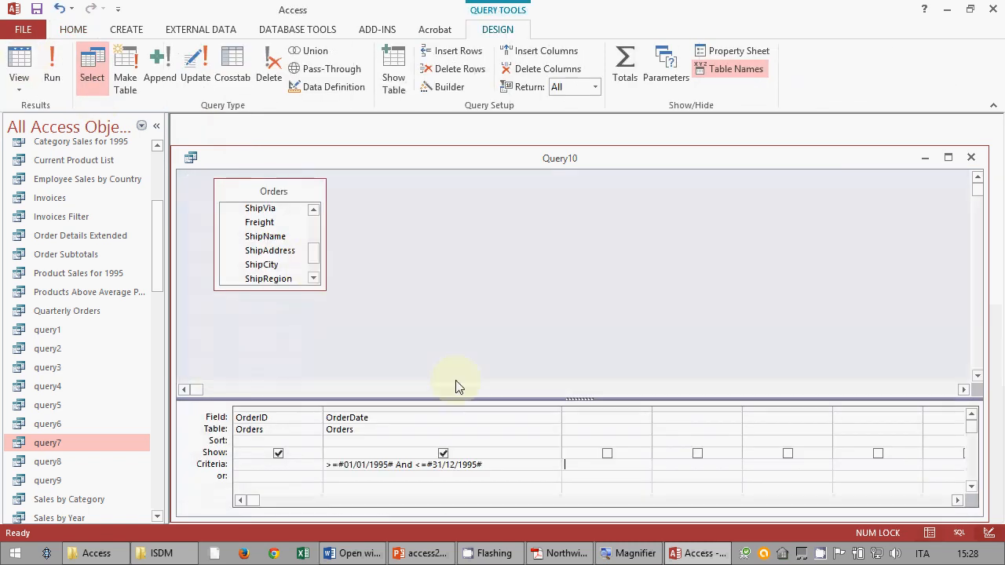
- Replace the OrderDate criteria with Between #01/01/1995# And #31/12/1995# and run the query before returning to design view
drag(495, 465, 399, 464)
drag(303, 464, 289, 465)
key(Delete)
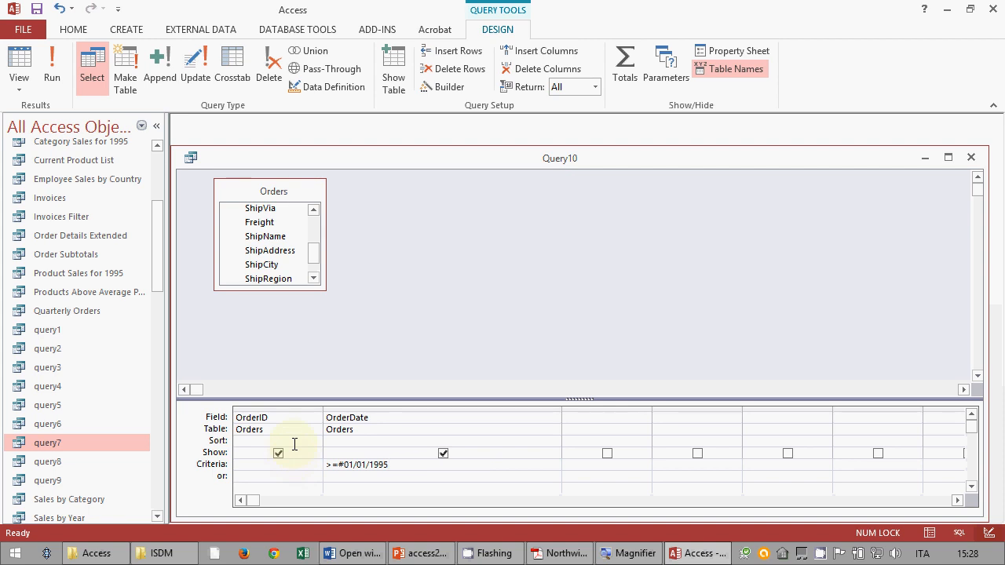
key(BackSpace)
key(BackSpace)
key(BackSpace)
key(BackSpace)
key(BackSpace)
key(BackSpace)
key(BackSpace)
key(BackSpace)
key(BackSpace)
key(BackSpace)
key(BackSpace)
text(between #0 1/1/1995 and 31/12/1995#)
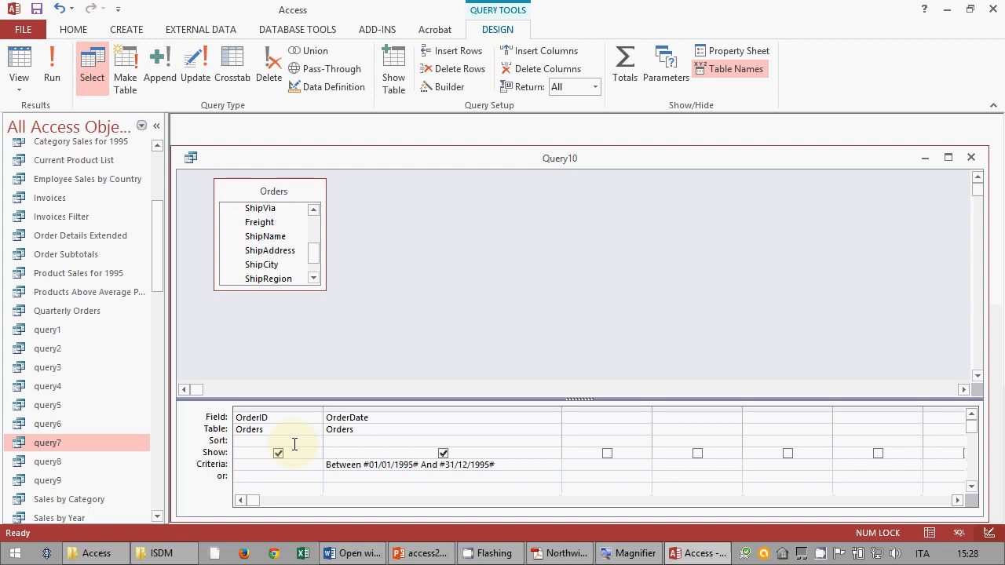
click(58, 67)
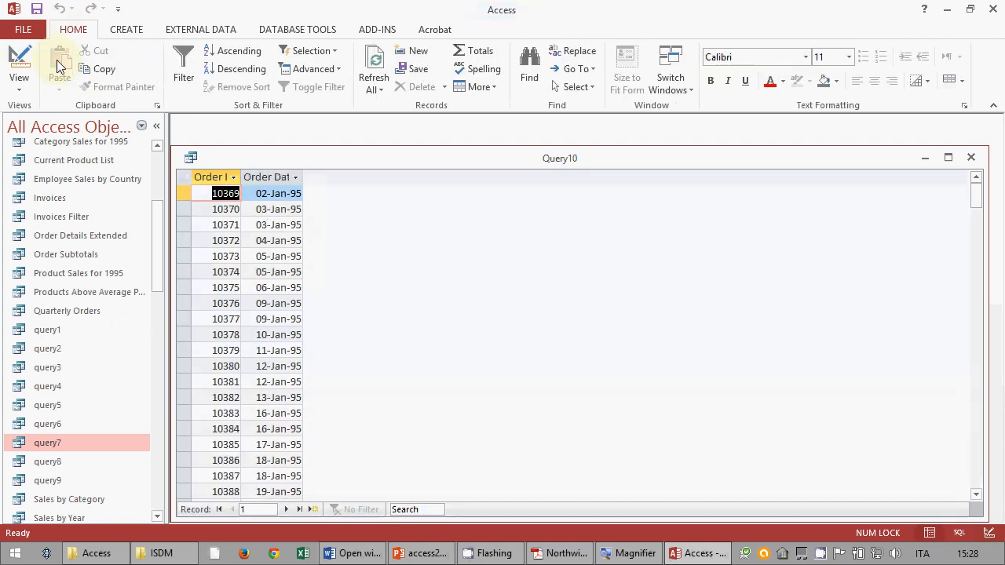
click(18, 63)
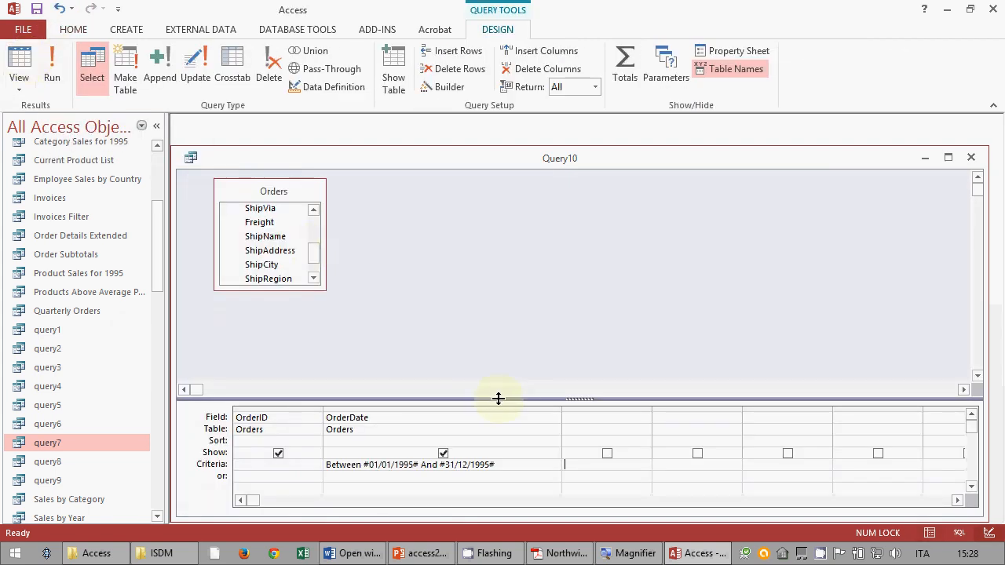
- Clear the OrderDate criteria and resize the design grid and its columns to give the empty third column more room
drag(497, 399, 492, 332)
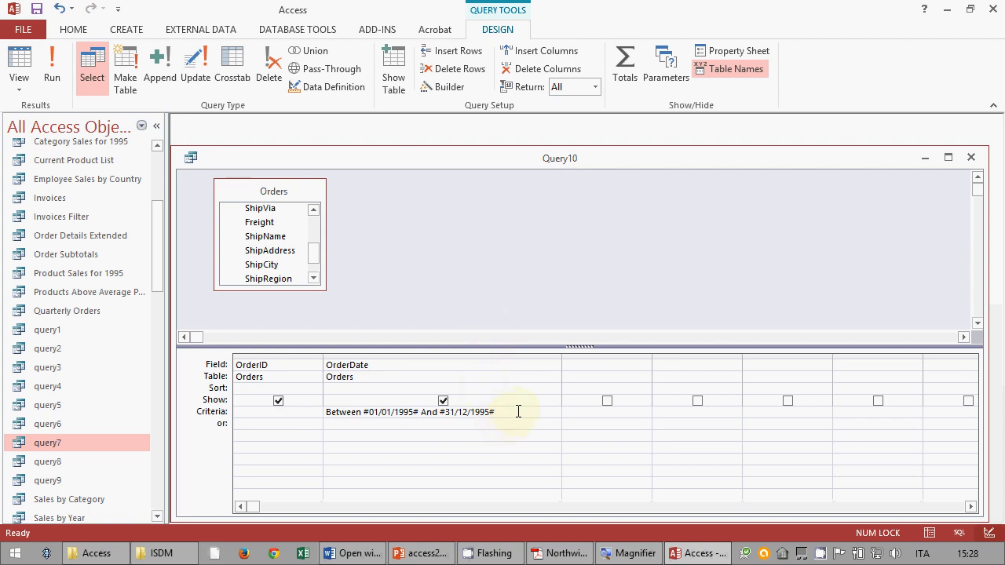
drag(493, 416, 265, 403)
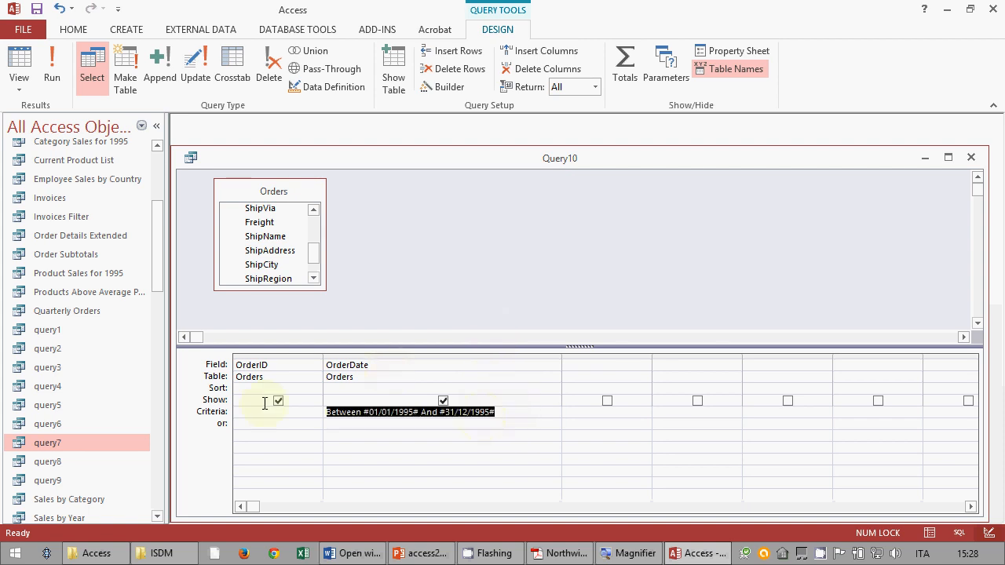
key(Delete)
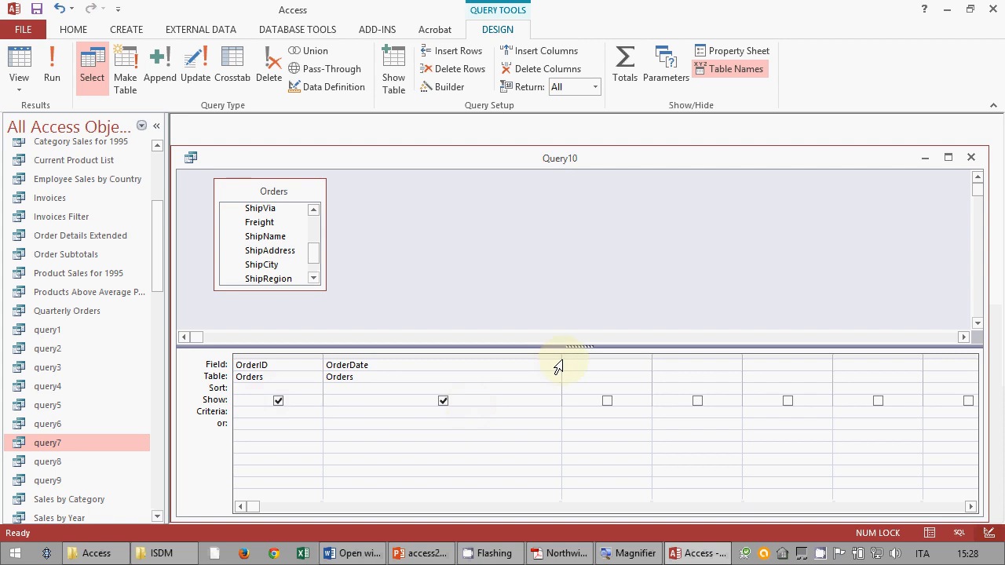
drag(560, 360, 397, 367)
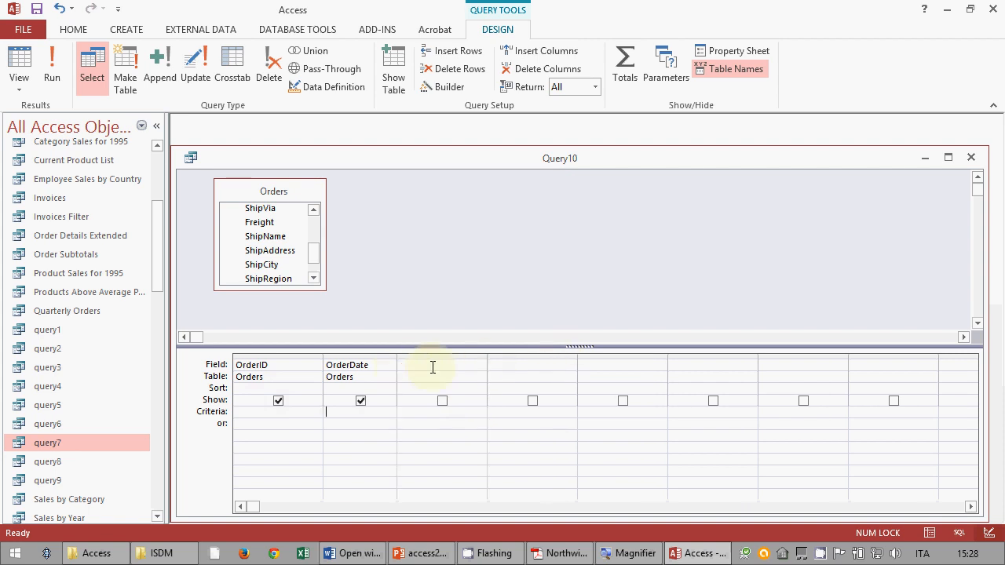
drag(486, 354, 605, 356)
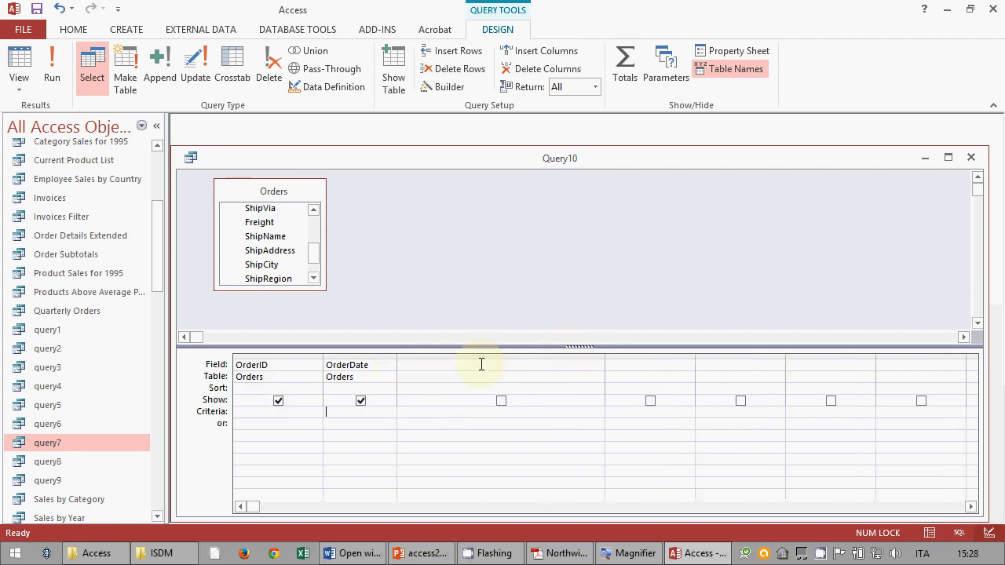
- Enter the calculated field OrderYear: Year([OrderDate]) in the third column of the query
click(481, 364)
text(Year)
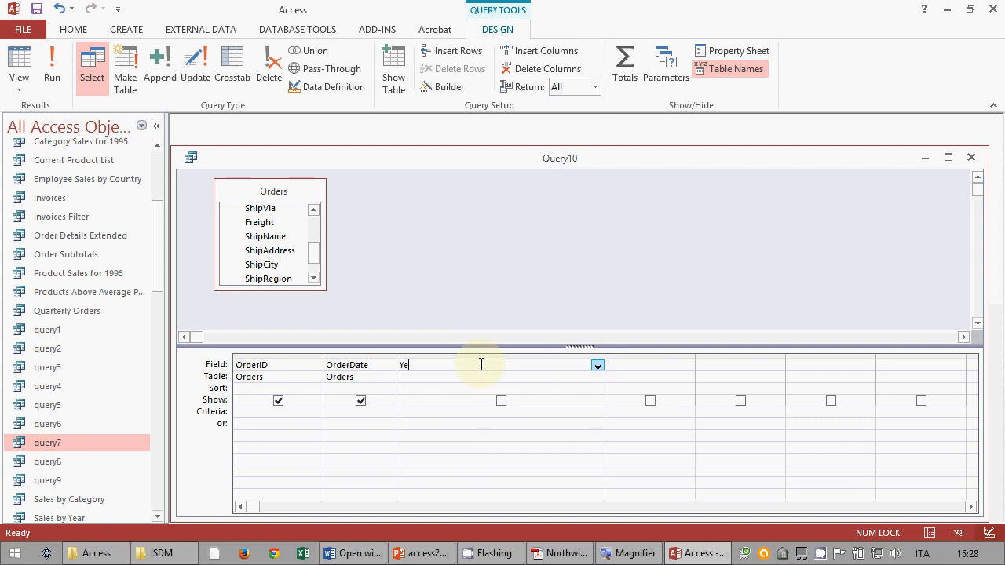
key(BackSpace)
key(BackSpace)
key(Home)
text(OrderYear:)
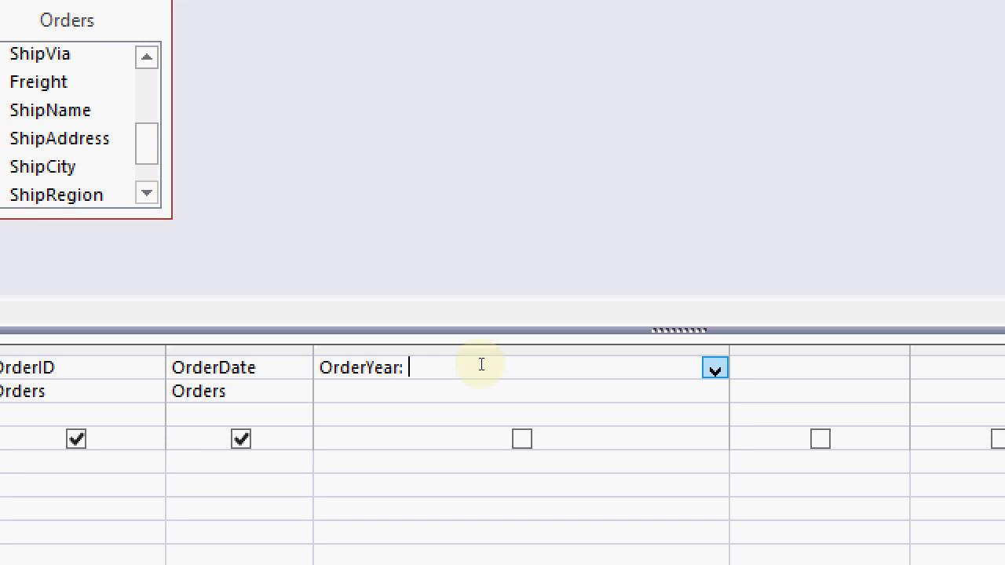
text(Year( [OrderDate] )
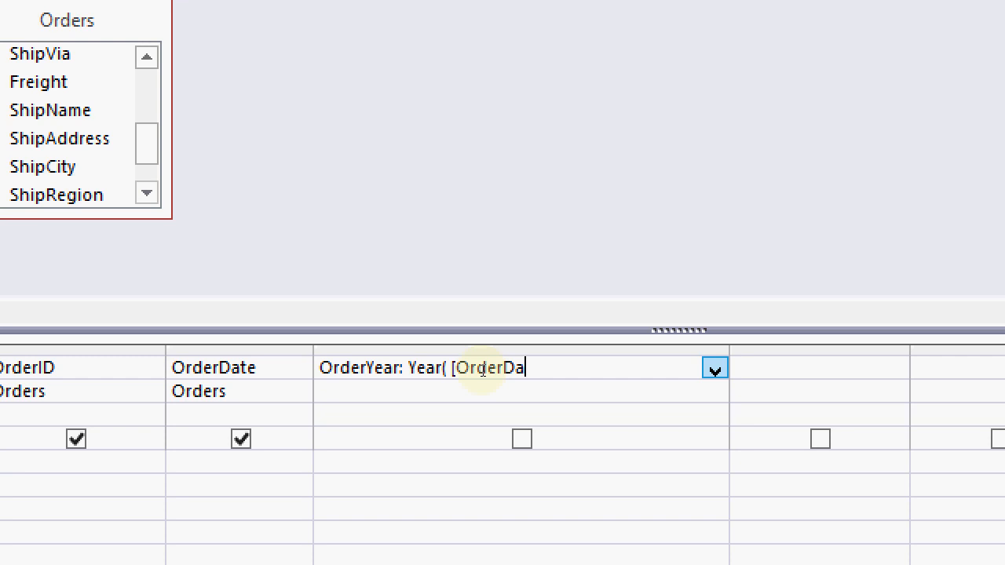
text())
key(Down)
key(Down)
key(Down)
key(Down)
key(Down)
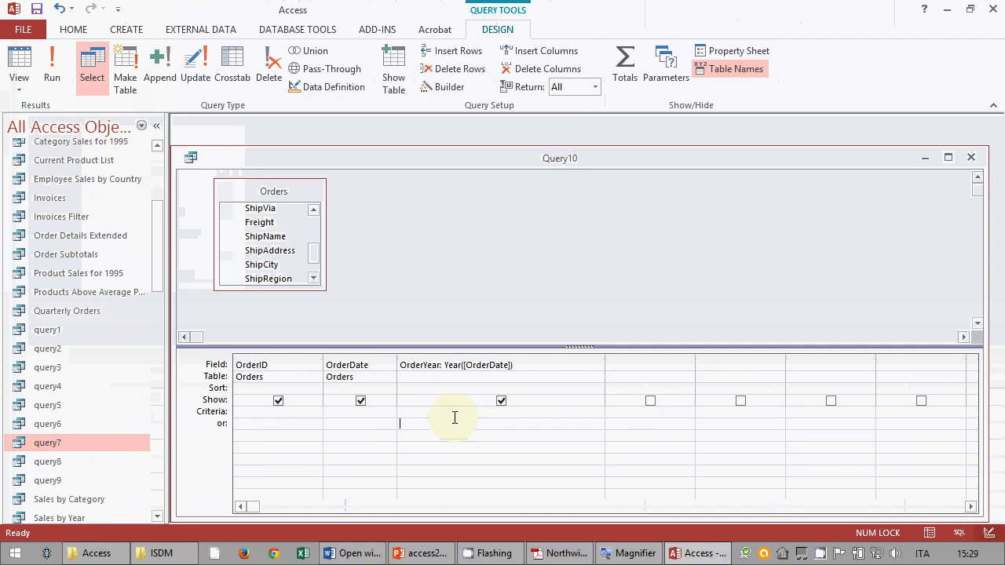
- Run the query, compare the OrderYear values with the order dates, and return to design view
click(50, 65)
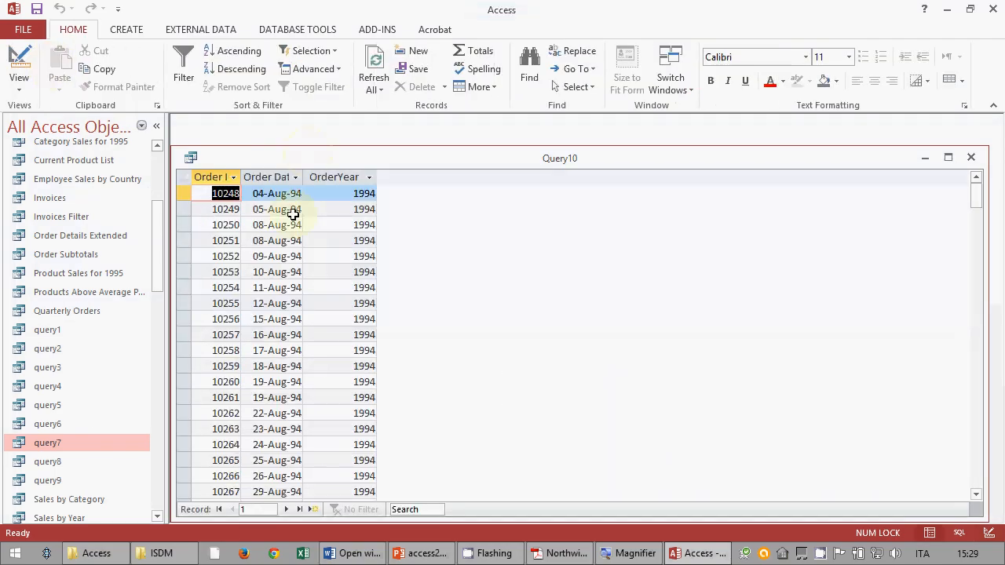
scroll(339, 294, down, 20)
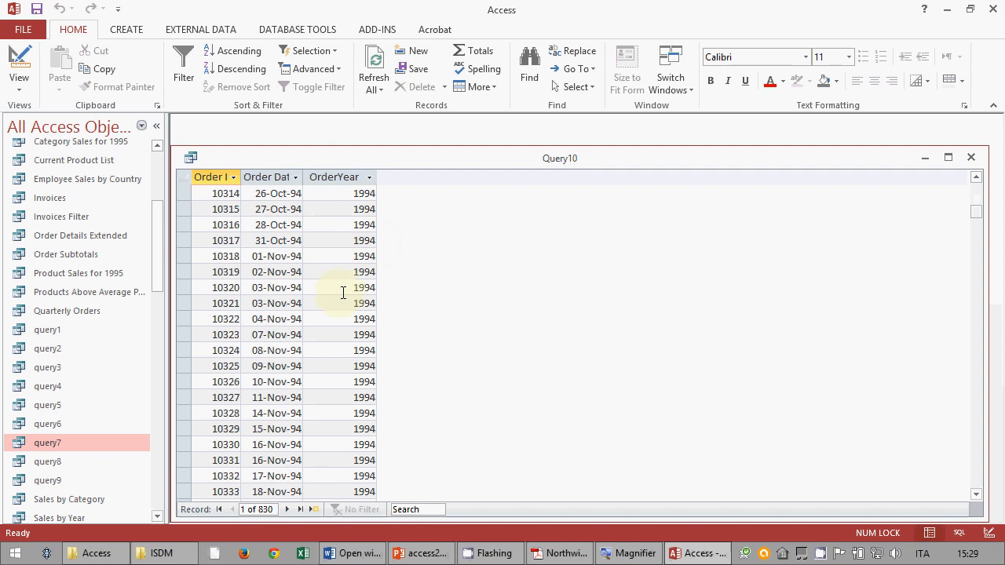
scroll(348, 290, down, 15)
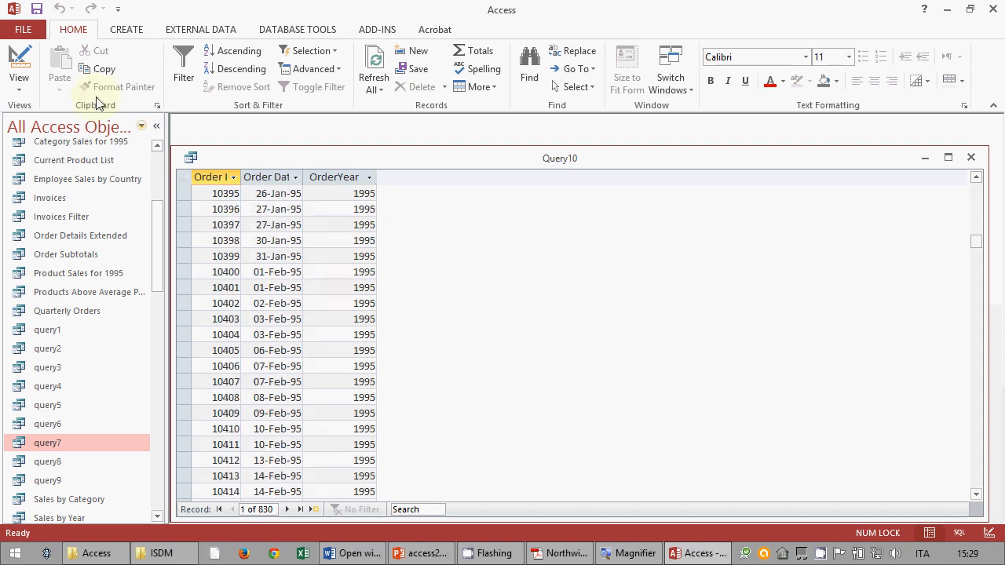
click(19, 61)
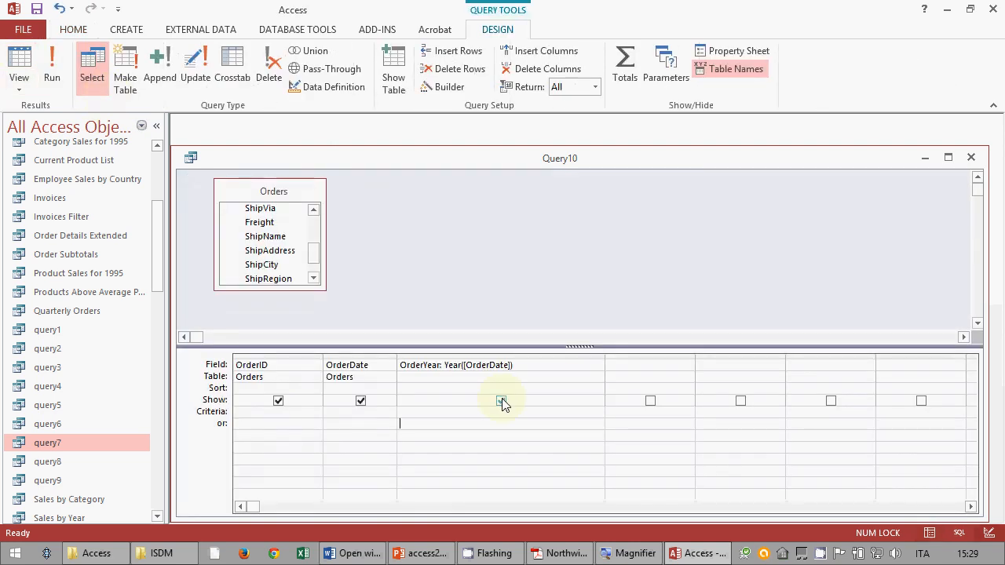
- Set the OrderYear criteria to 1995, run the query, and return to design view
click(495, 410)
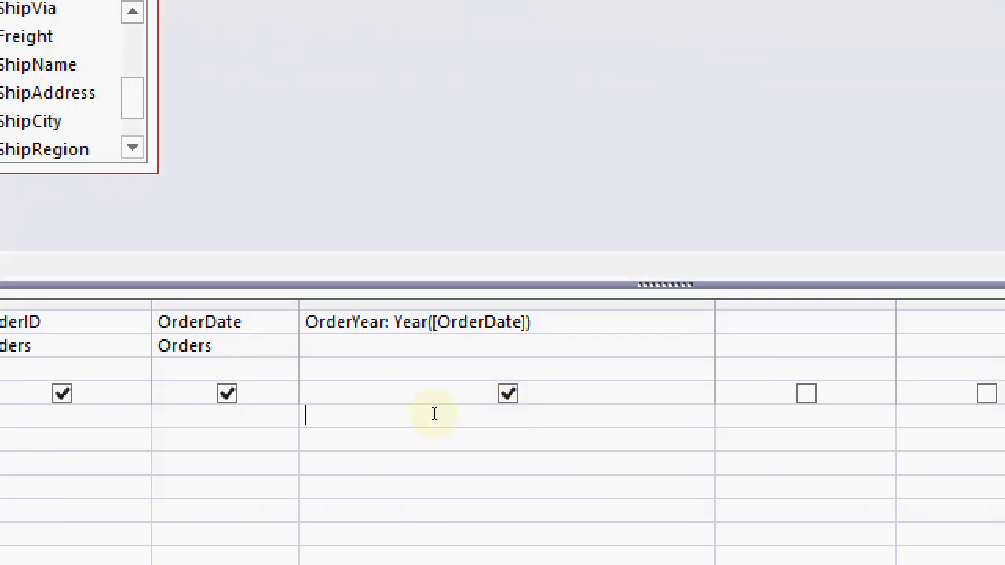
text(1995)
key(Tab)
click(409, 429)
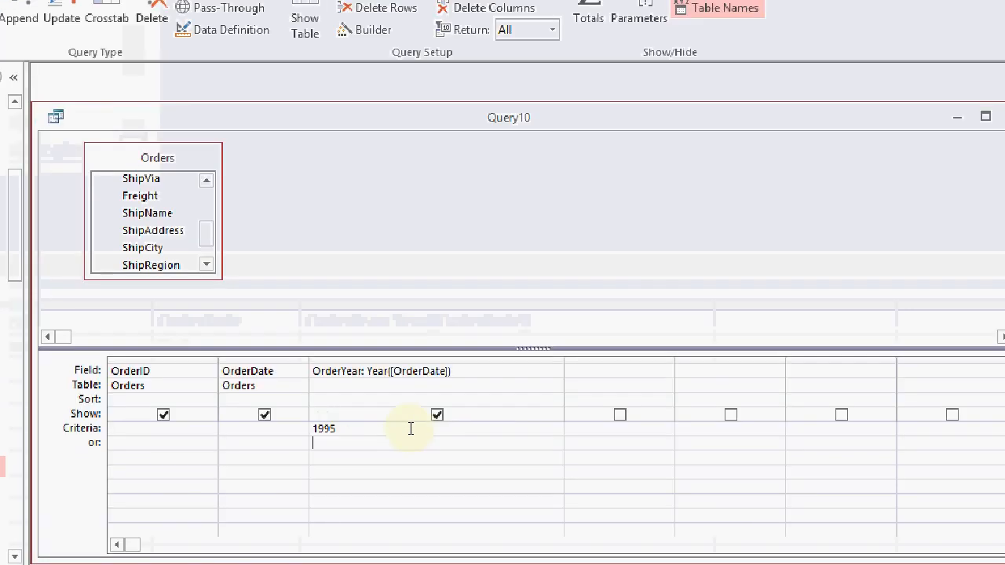
click(55, 76)
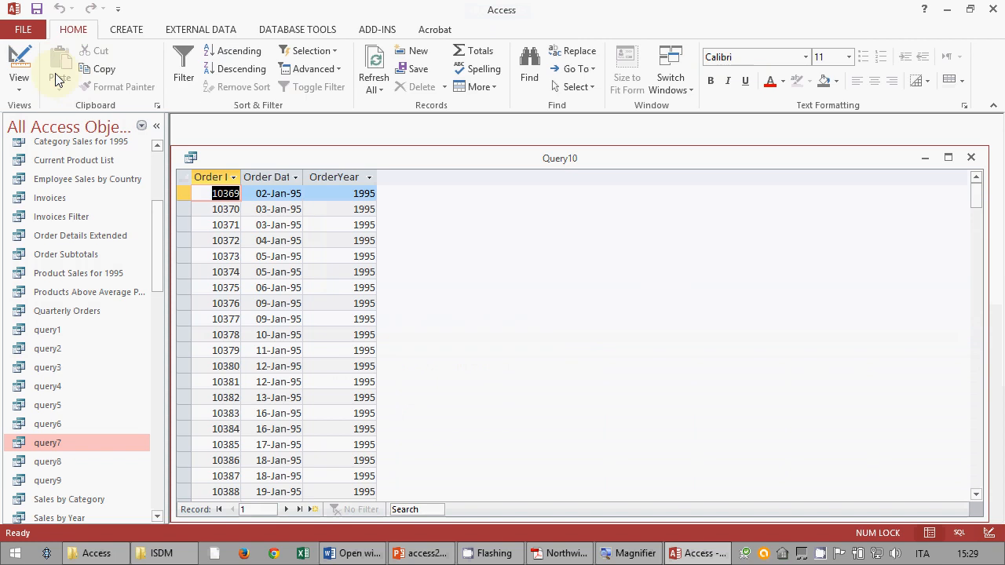
click(19, 61)
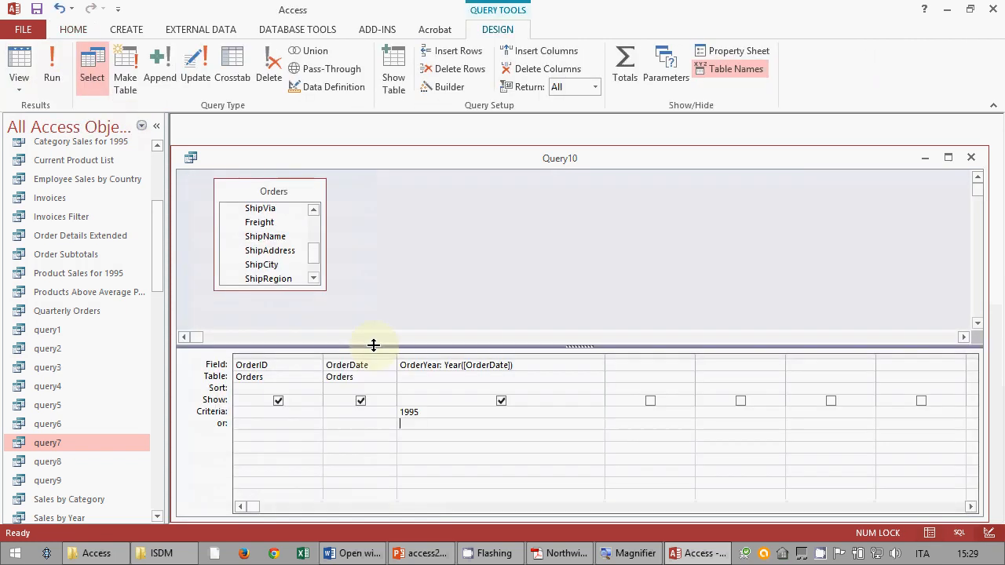
- Delete the OrderDate column from the design grid and run the query before returning to design view
click(373, 355)
key(Delete)
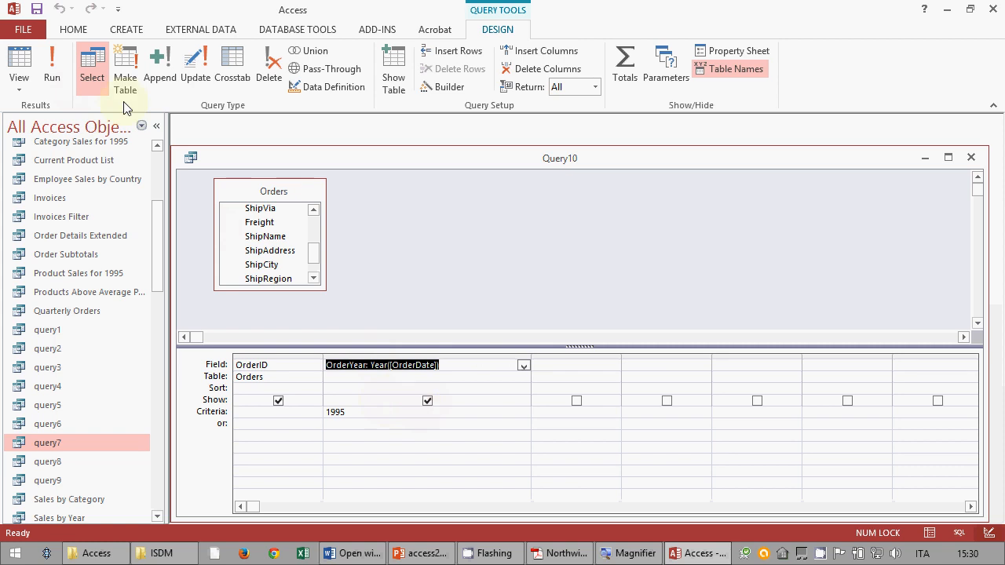
click(52, 67)
click(26, 61)
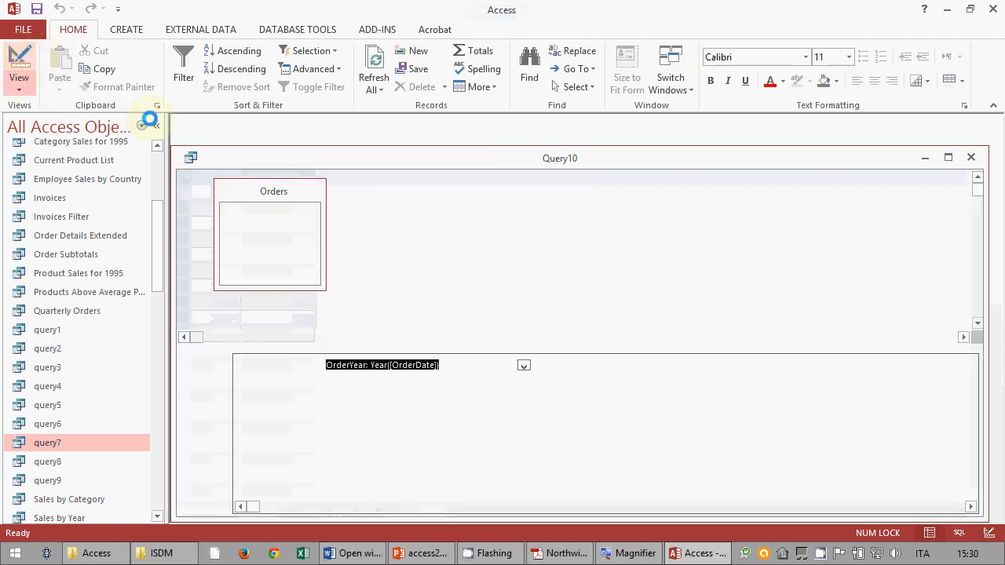
- Hide OrderYear from the output and run the query, then show the column again in design view
click(427, 400)
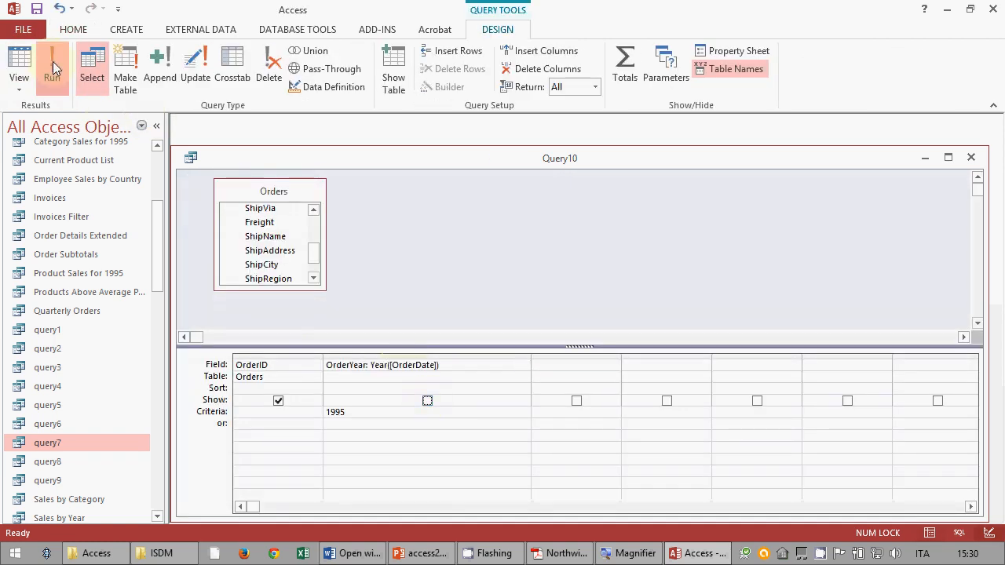
click(53, 61)
click(19, 63)
click(427, 400)
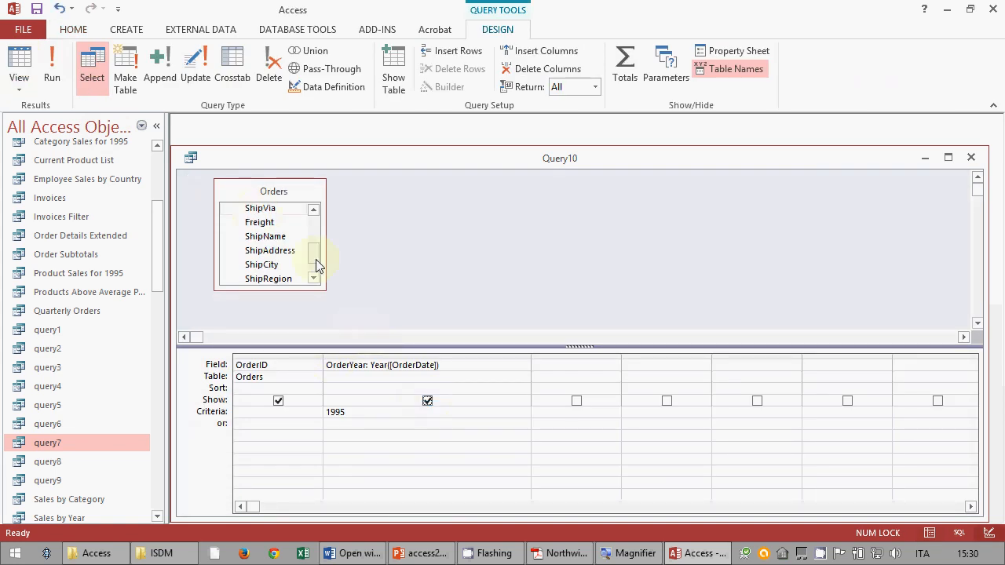
- Add OrderDate from the Orders table back into the grid between OrderID and OrderYear
drag(314, 256, 405, 404)
click(298, 357)
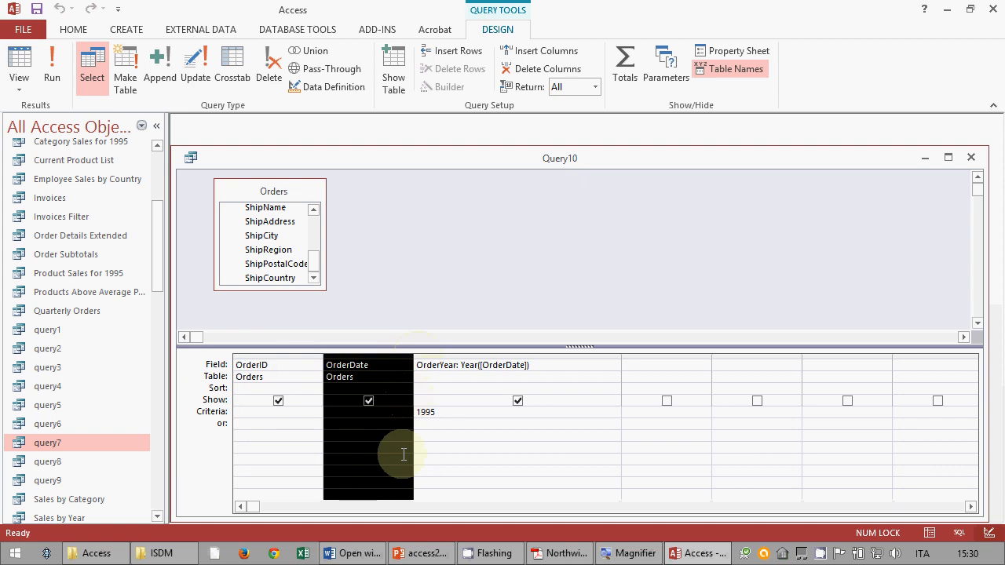
click(439, 445)
- Hide OrderYear from the output while keeping its criteria, and run the query before returning to design view
click(517, 402)
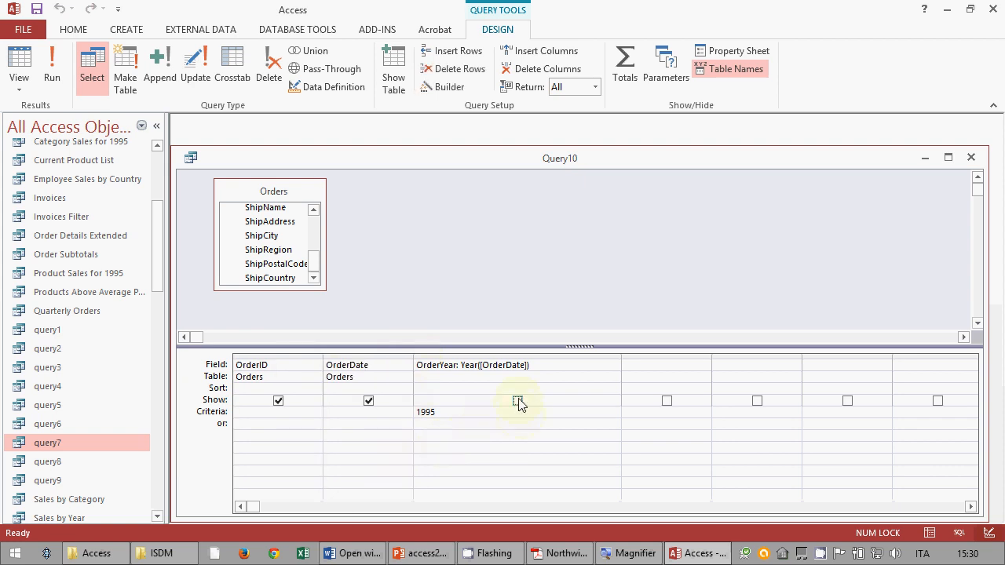
click(51, 60)
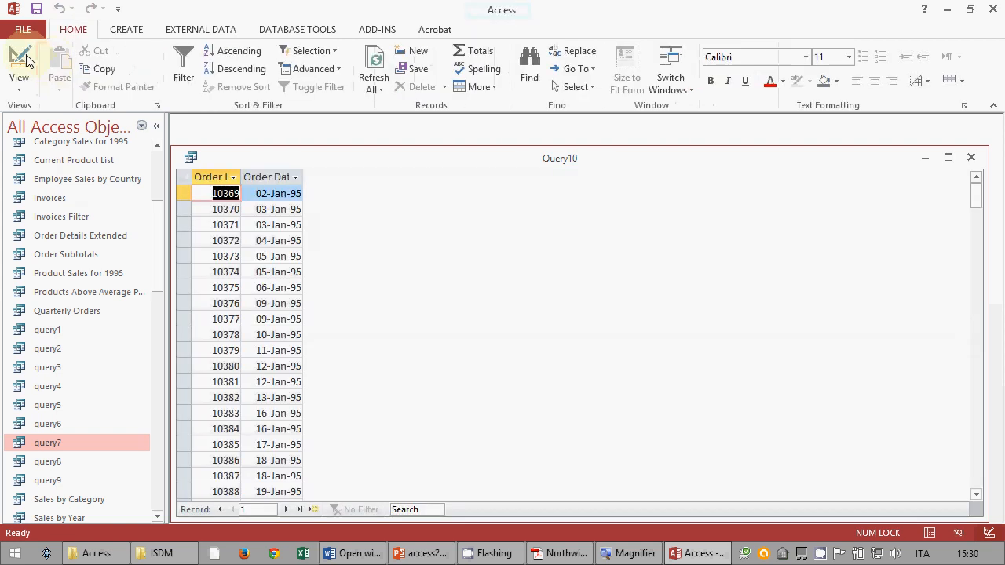
click(24, 62)
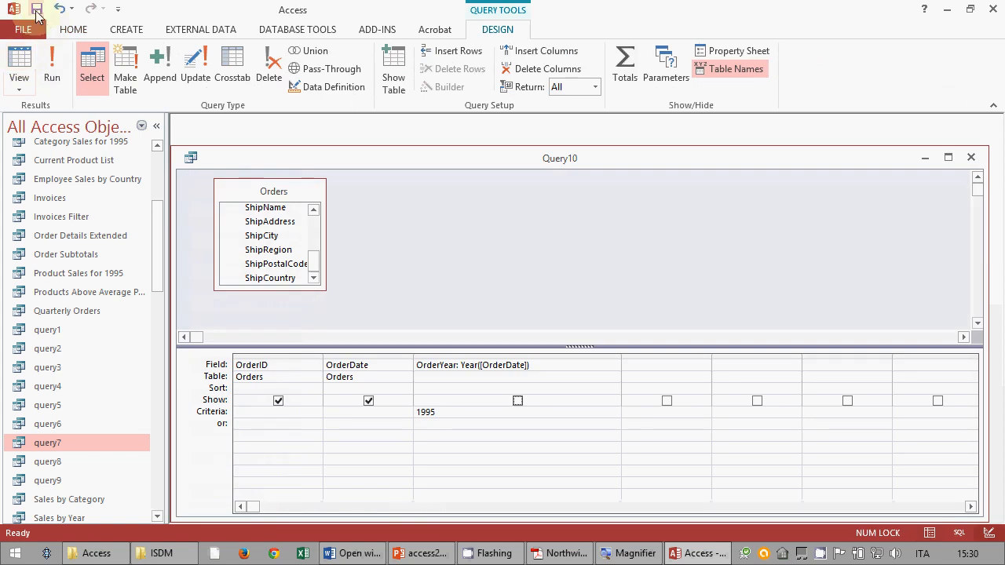
- Save the query under the name Query10
click(36, 9)
click(505, 223)
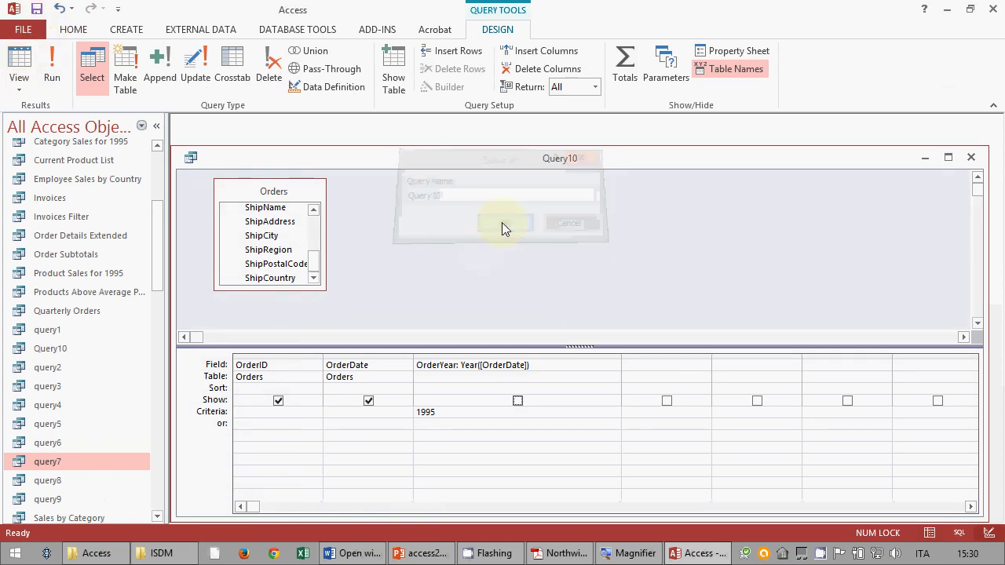
click(482, 425)
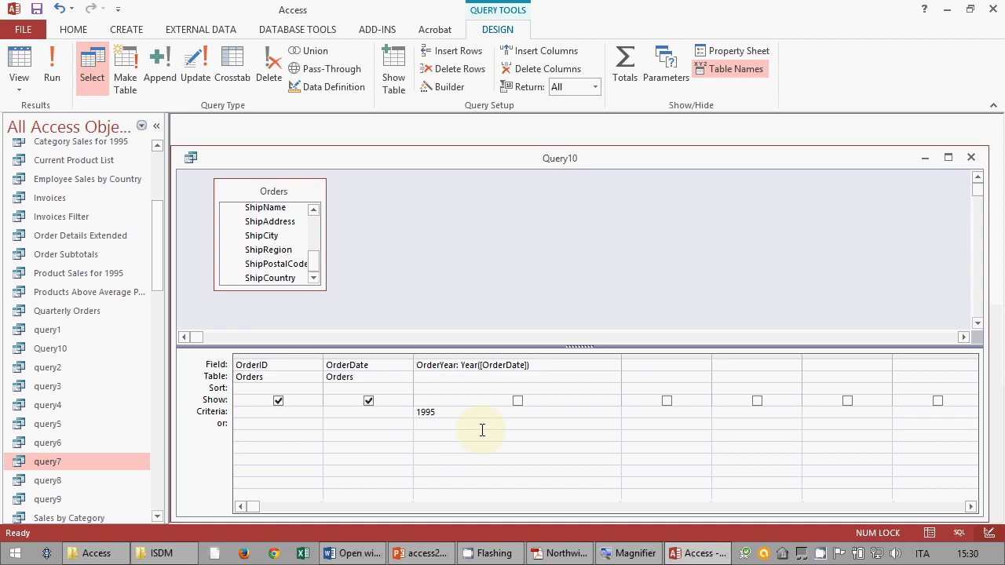
- Switch to the Word document and read the exercise on letting the user specify the year in the condition
key(alt+Tab)
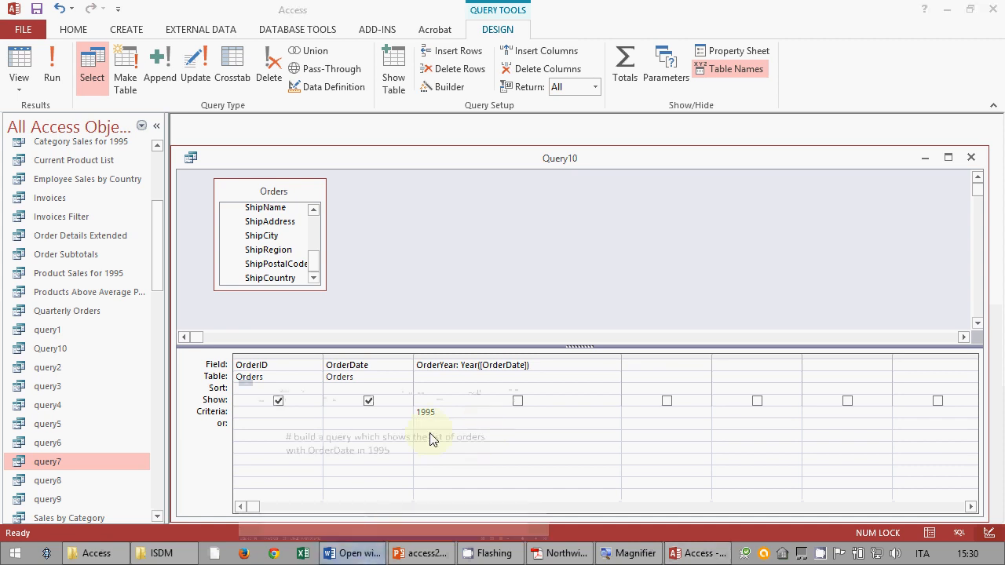
scroll(447, 387, down, 5)
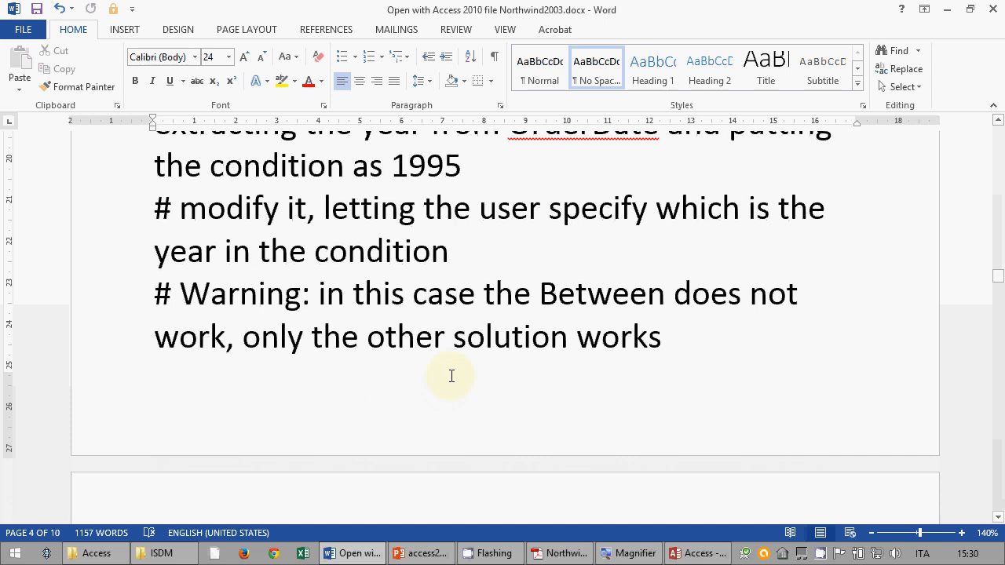
scroll(451, 376, up, 2)
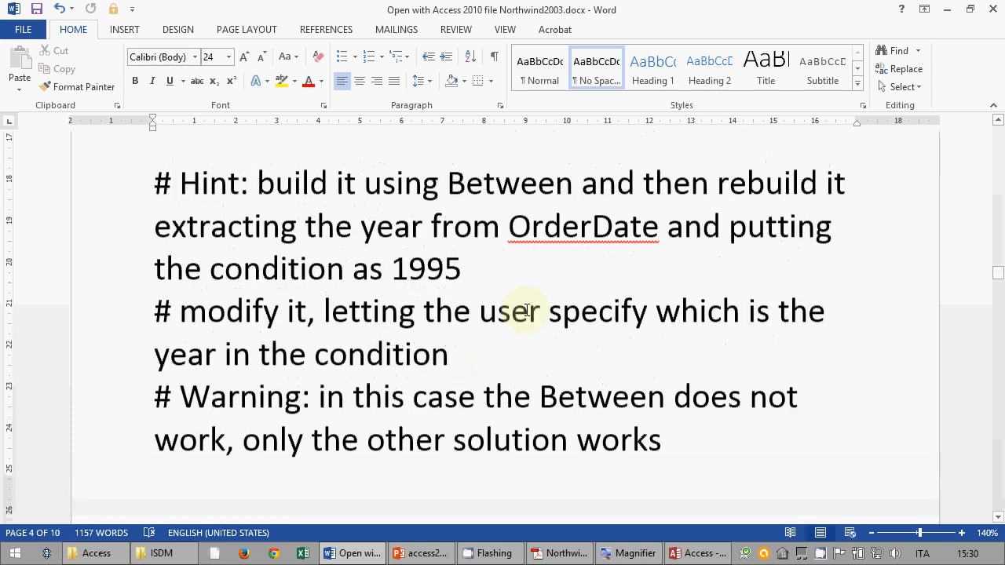
- Insert blank lines below "year in the condition" to push the Warning down, and a blank line above "# modify it"
click(511, 354)
key(ctrl+z)
key(ctrl+z)
key(ctrl+z)
key(ctrl+z)
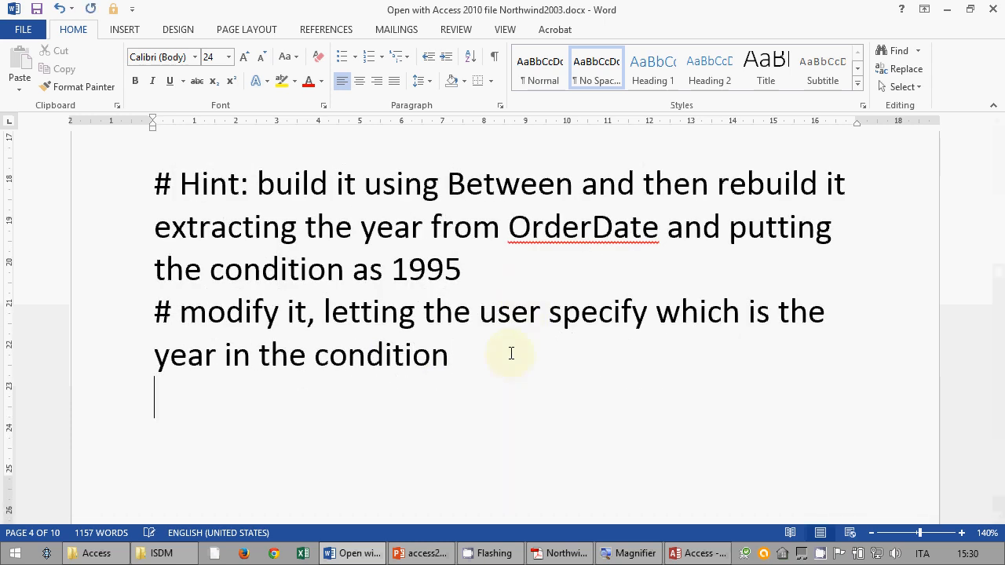
key(Up)
key(Up)
key(Down)
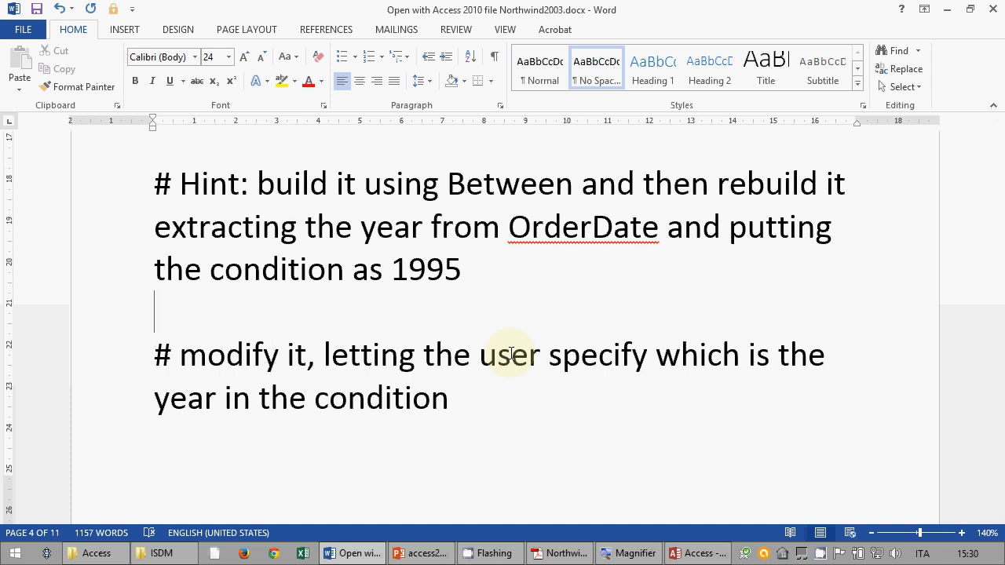
- Cut the "# Hint" paragraph about building the query with Between from the exercise text
key(shift+Up)
key(shift+Up)
key(shift+Up)
key(ctrl+x)
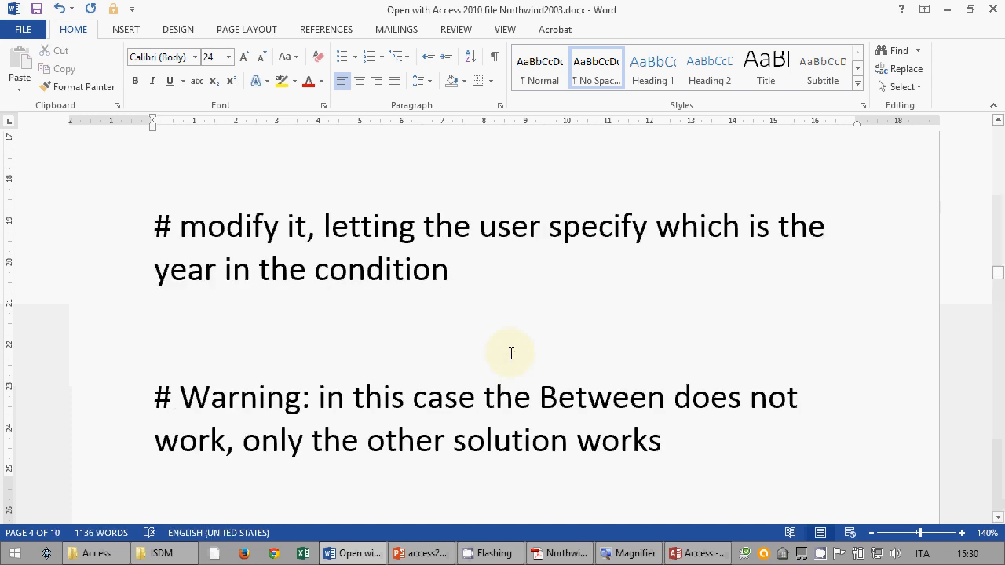
- Insert more blank lines after the "# modify it" task so the Warning paragraph moves out of view
key(Down)
key(Down)
key(Down)
key(Return)
key(Return)
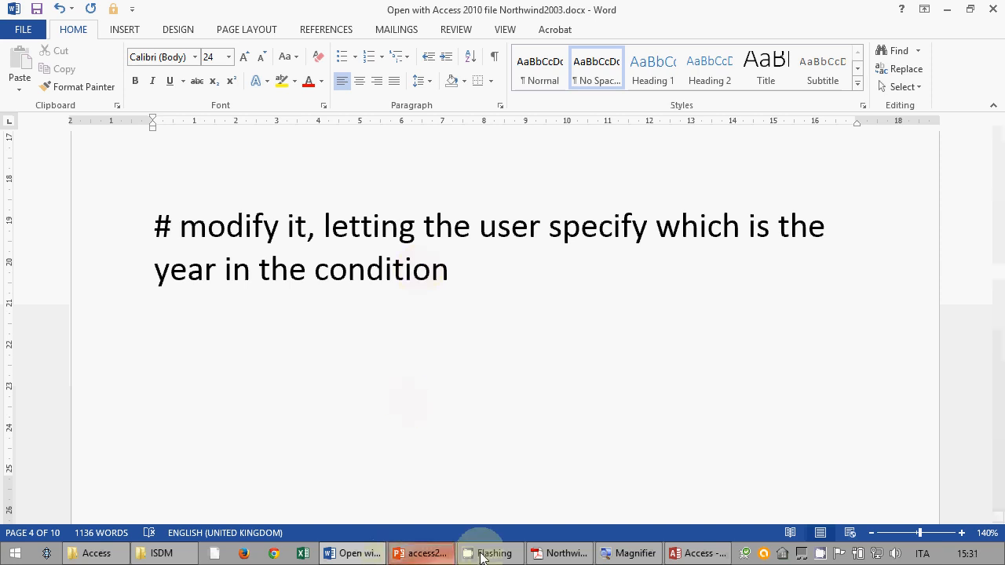
- Switch to Access, widen the OrderDate column, and set its criteria to between 1/1/[please tell me a year] and 31/12/[please tell me a year]
click(697, 553)
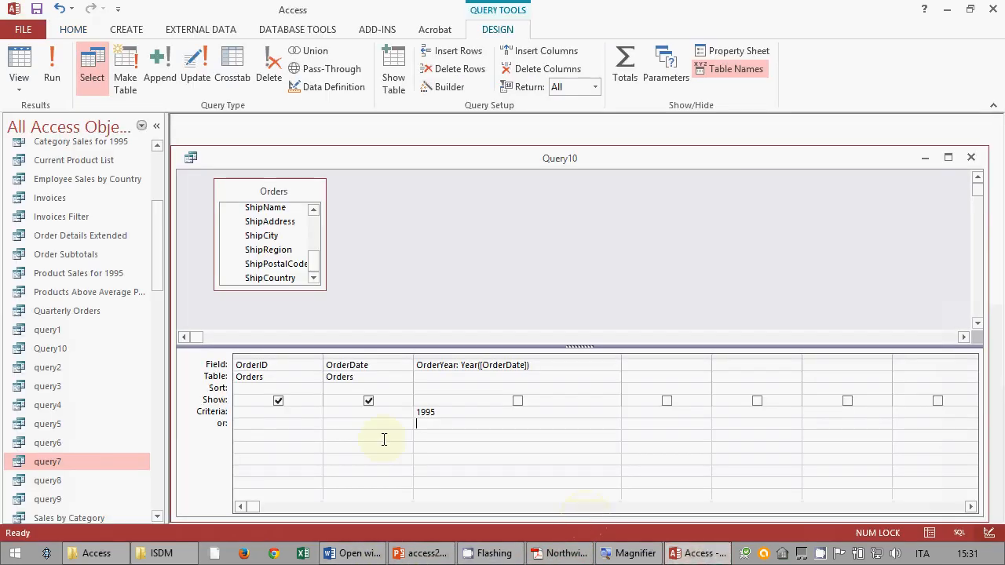
drag(474, 362, 576, 358)
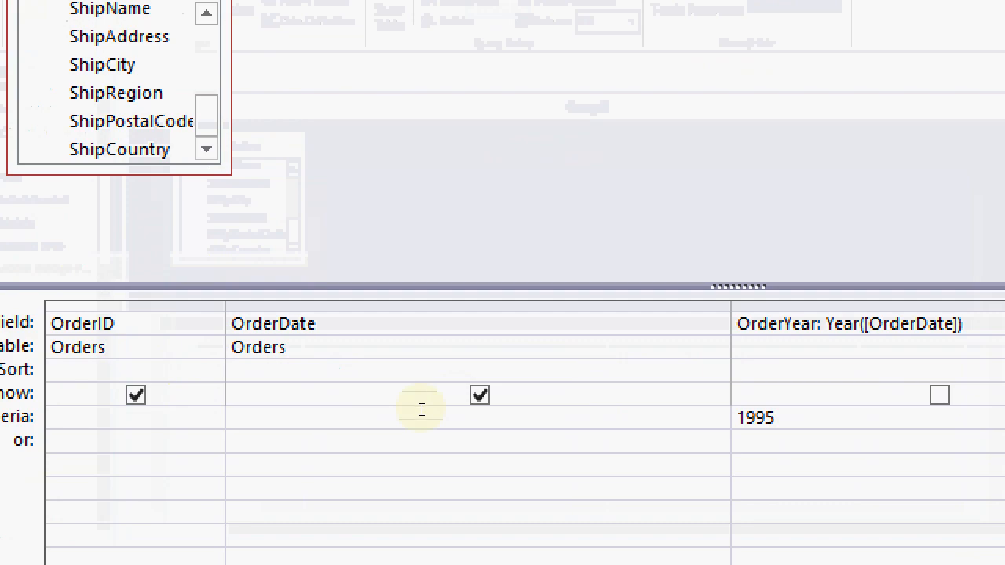
click(421, 409)
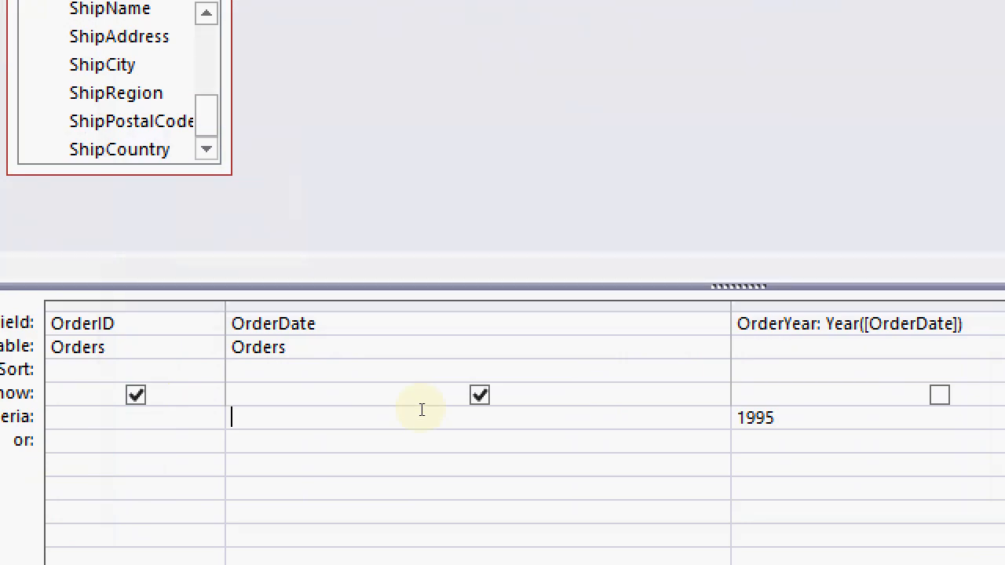
text(between 1/1/[p)
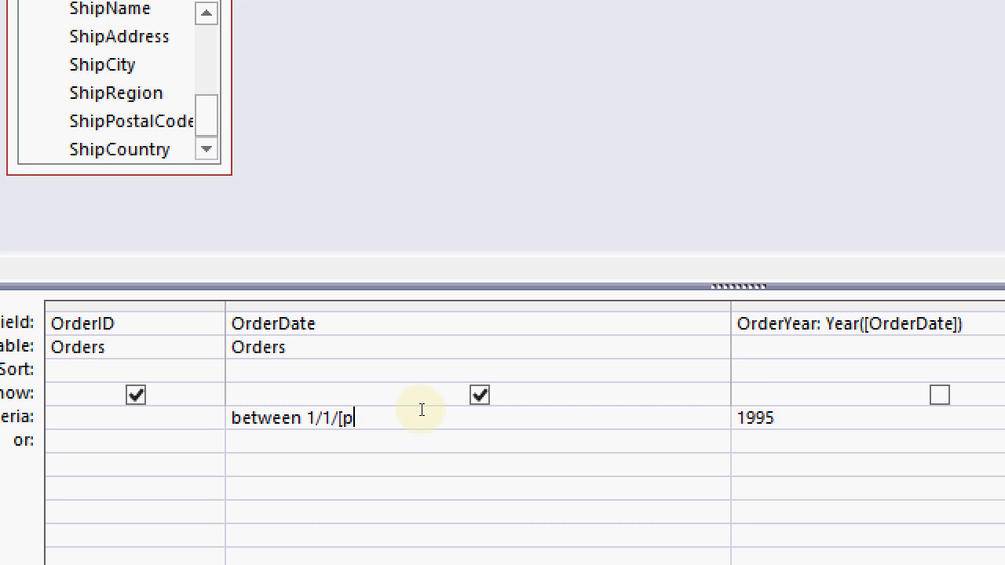
text(lease tell me a year)
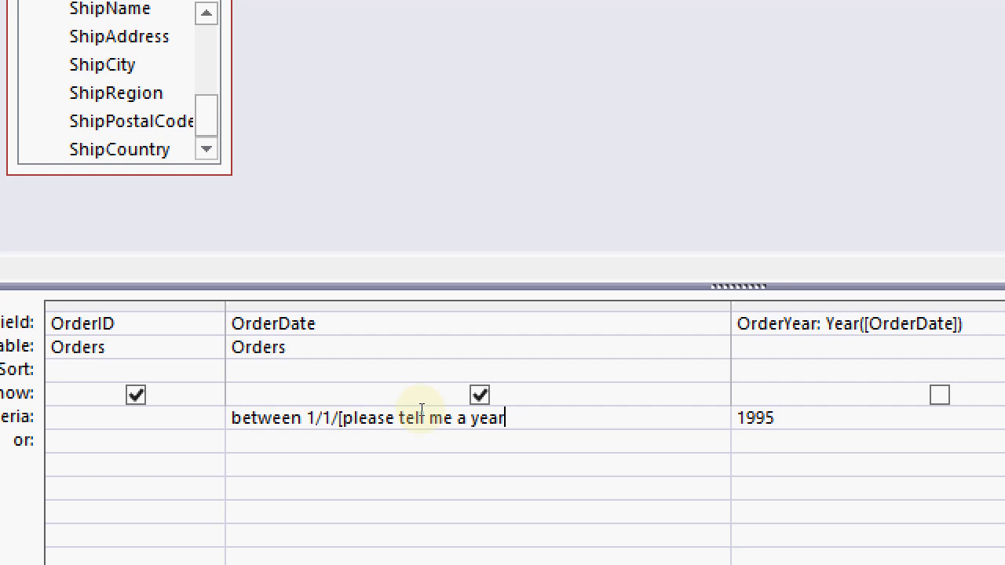
text(] and 31/12/)
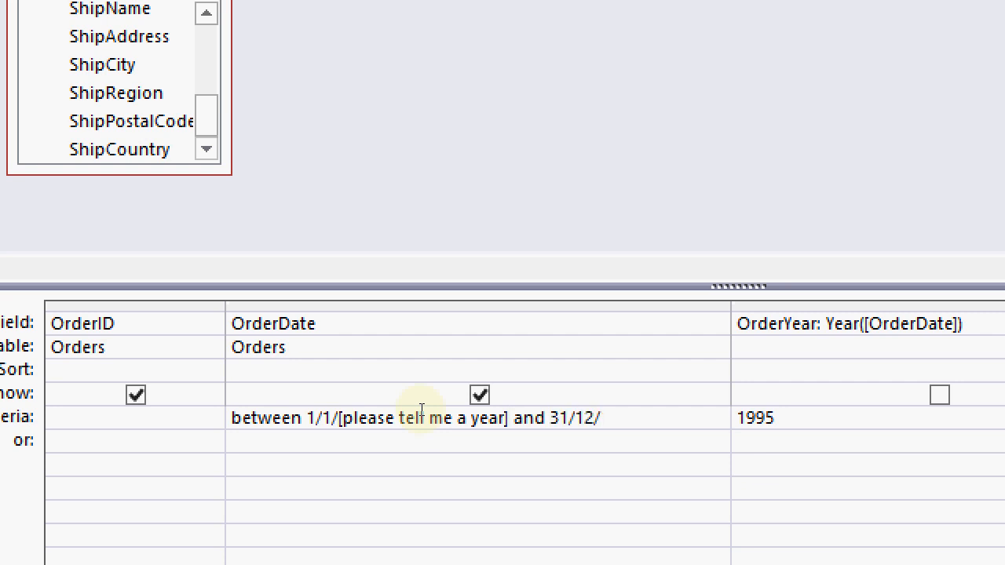
text([)
text(please tell )
text(me a year)
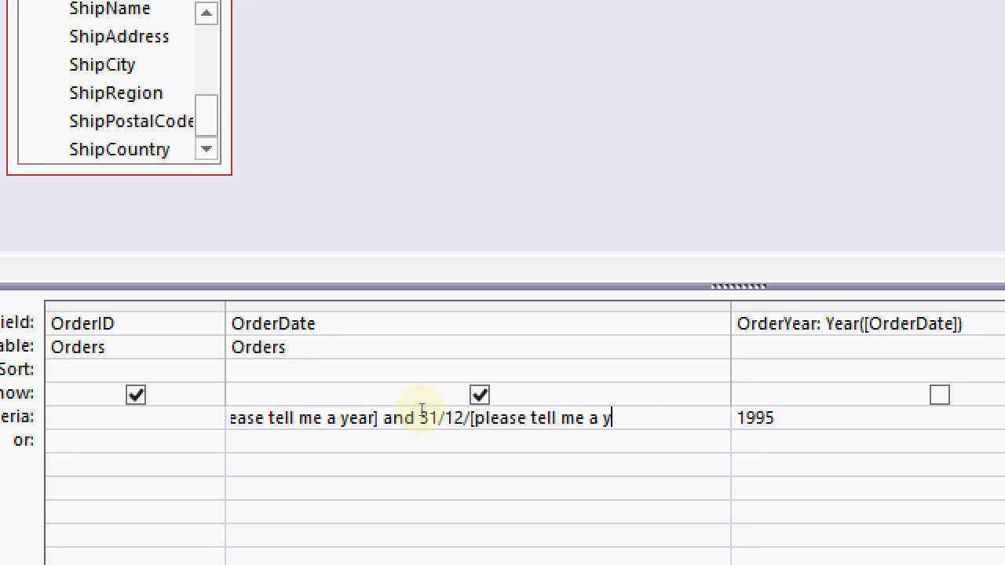
text(])
key(Down)
key(Down)
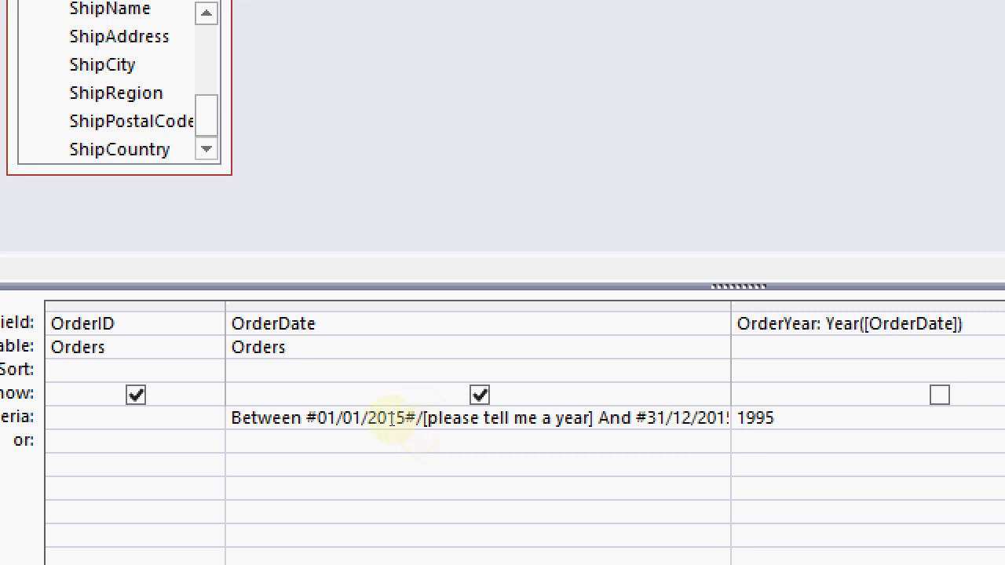
- Widen the OrderDate column further and highlight the 01/01/2015 date in its criteria for inspection
drag(577, 356, 621, 355)
drag(417, 416, 372, 407)
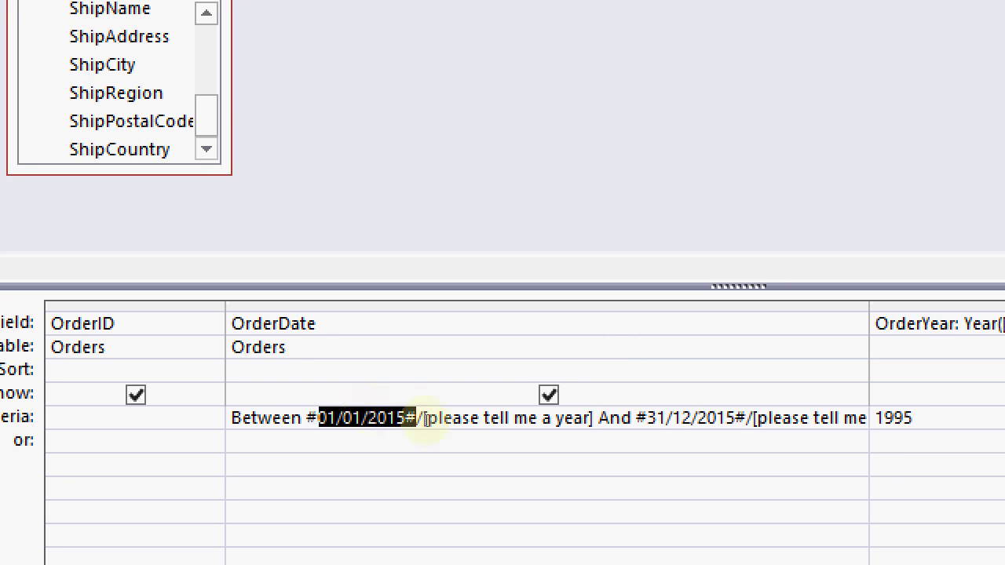
key(Down)
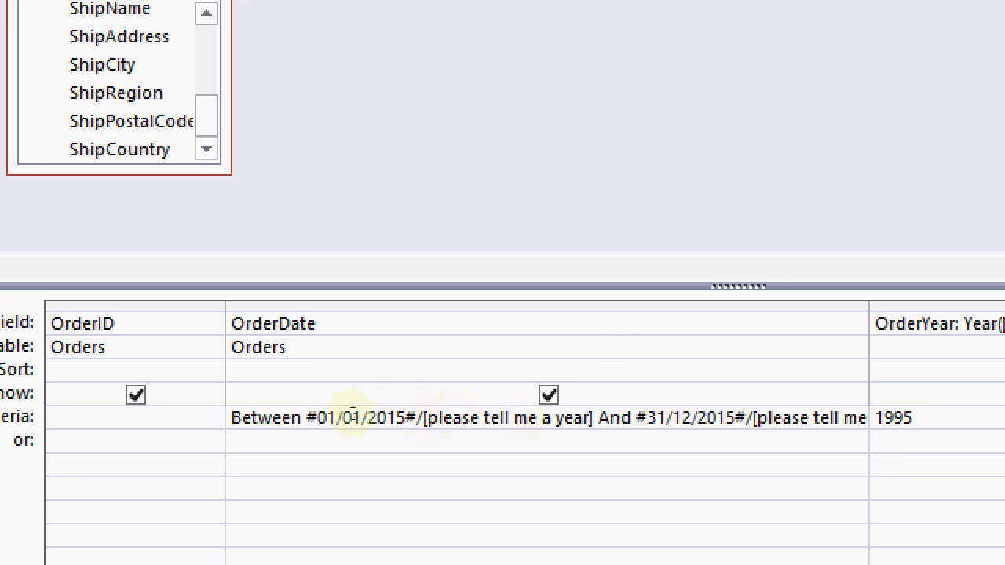
- Clear the Between condition from the OrderDate criteria and narrow the OrderDate column
drag(233, 416, 824, 440)
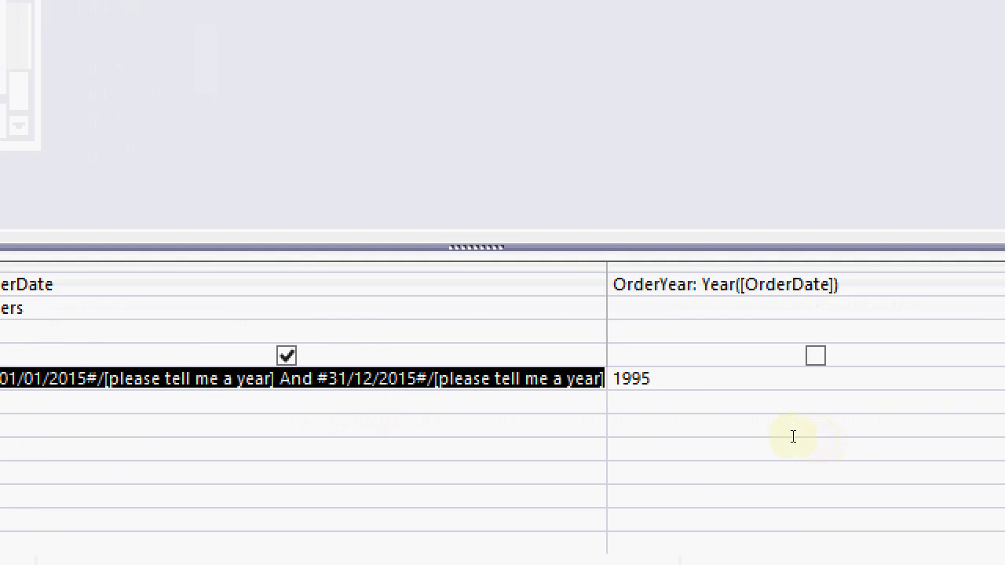
key(Delete)
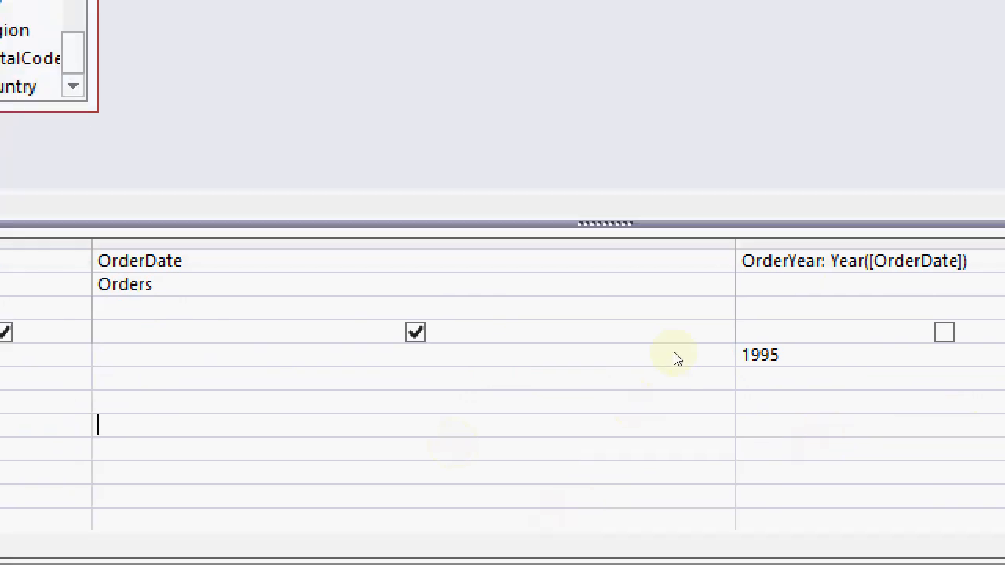
drag(644, 354, 453, 354)
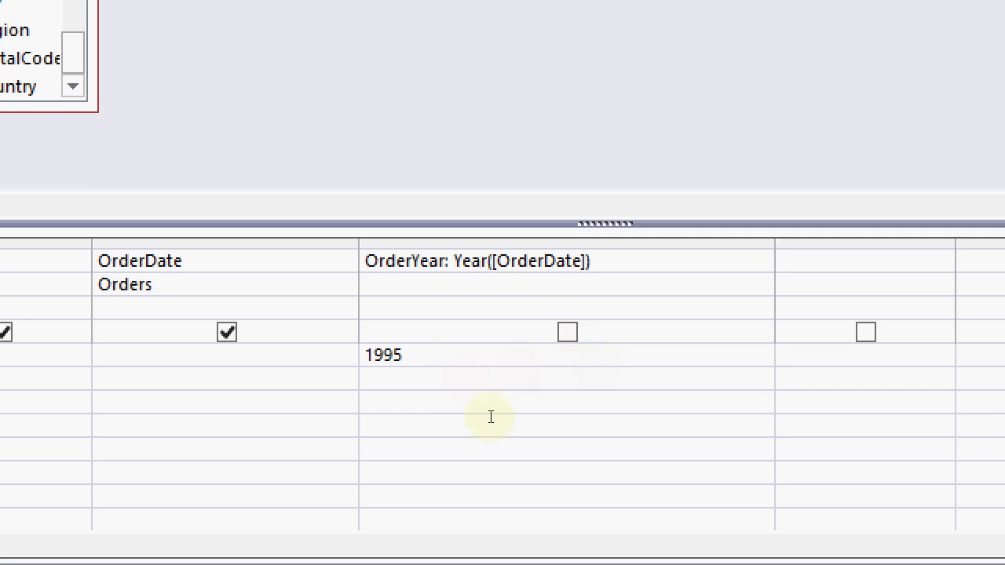
- Set the criteria of the calculated OrderYear field to the parameter [please tell me a year]
key(Right)
key(Up)
key(Up)
key(Up)
text([pleas etel)
key(BackSpace)
key(BackSpace)
key(BackSpace)
key(BackSpace)
key(BackSpace)
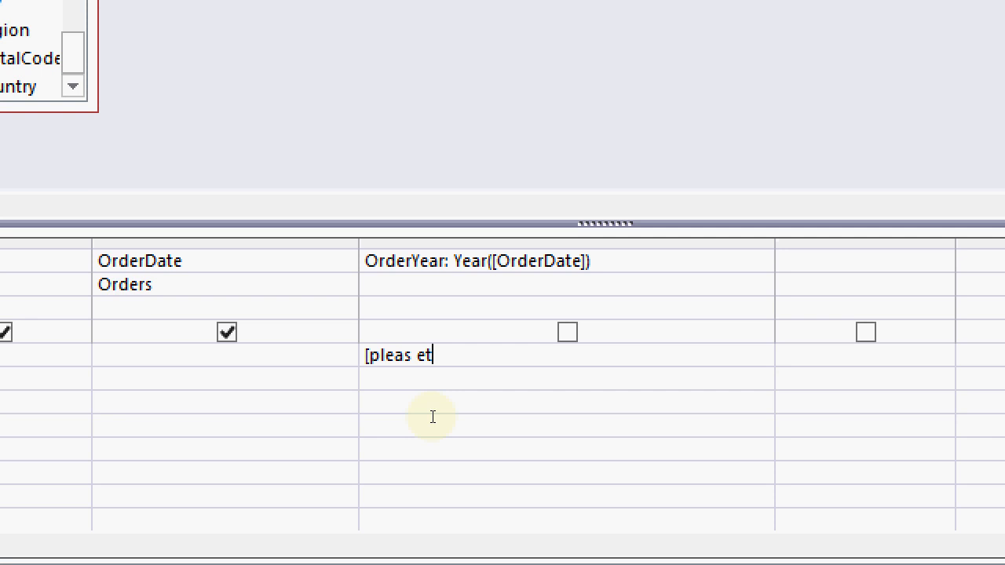
text(e tell me a year])
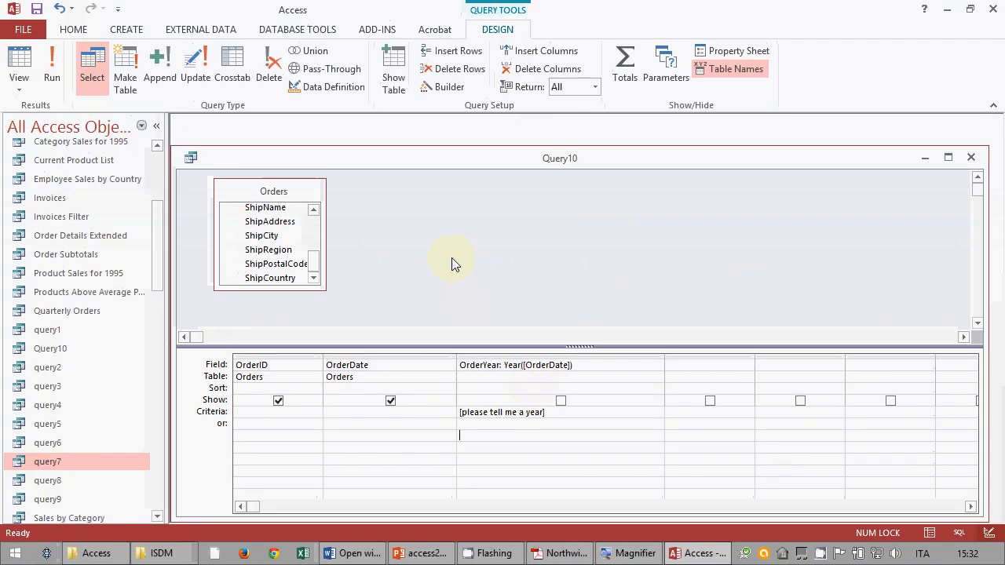
- Run the query with 1994 as the year parameter, inspect the orders, and return to the query design
click(52, 72)
text(19)
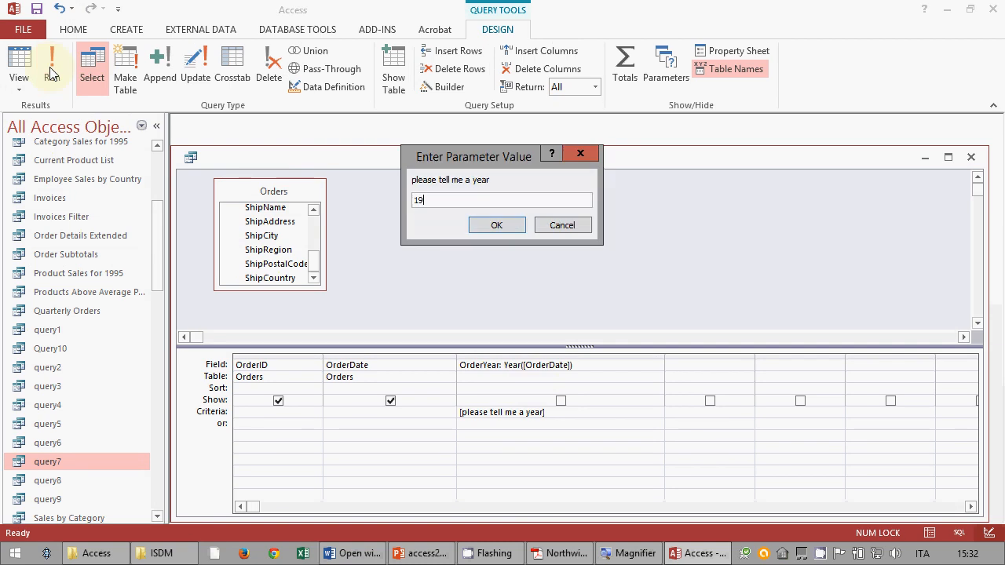
text(94)
key(Return)
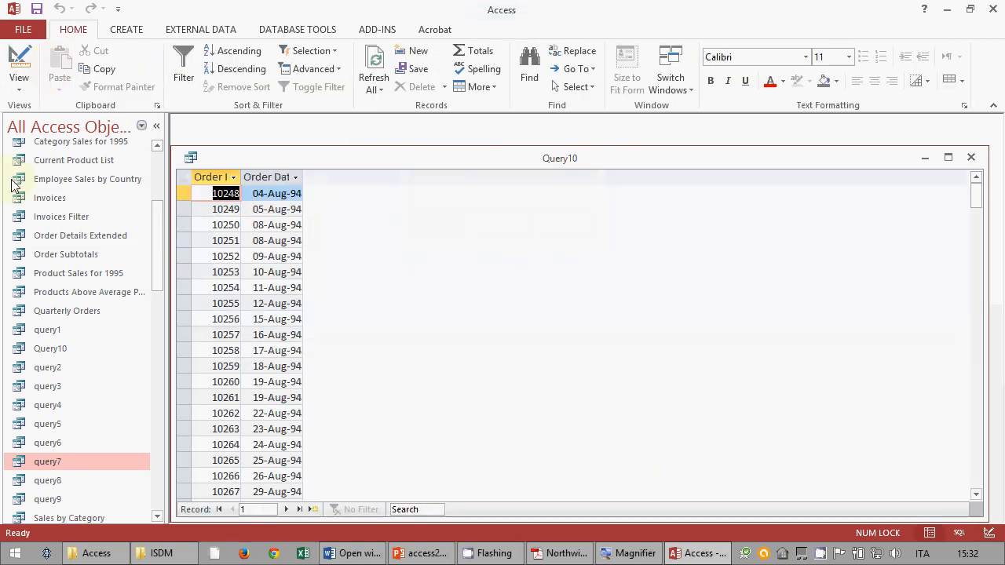
click(34, 58)
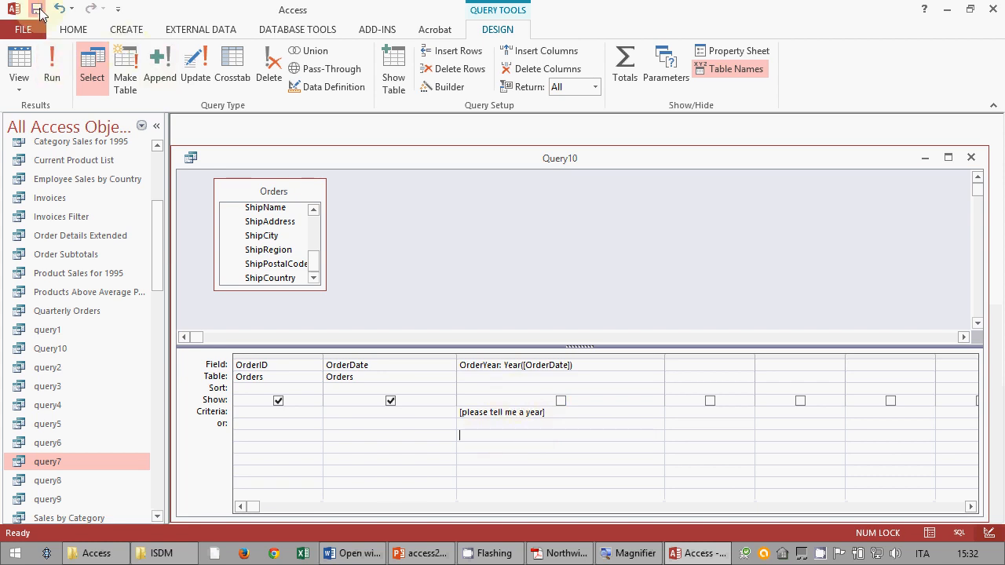
- Switch to Word and insert two blank lines between the Warning paragraph and the task about listing employees with their age
click(383, 556)
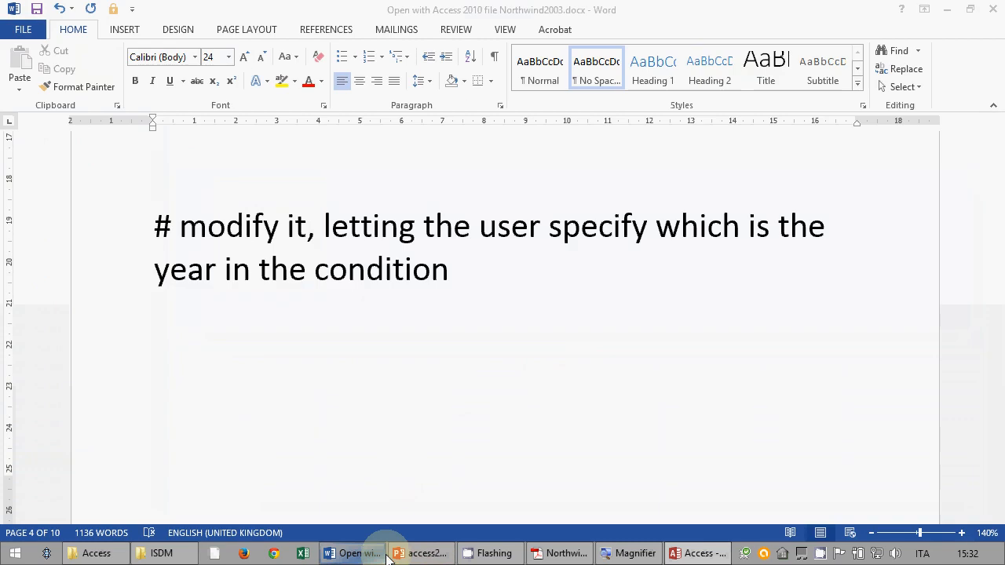
scroll(477, 402, down, 10)
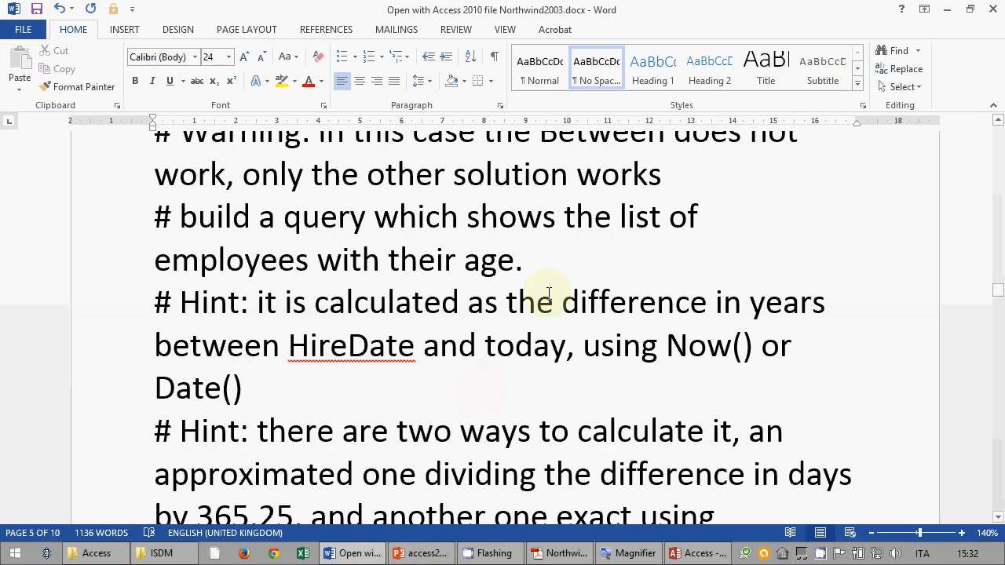
click(685, 174)
key(Return)
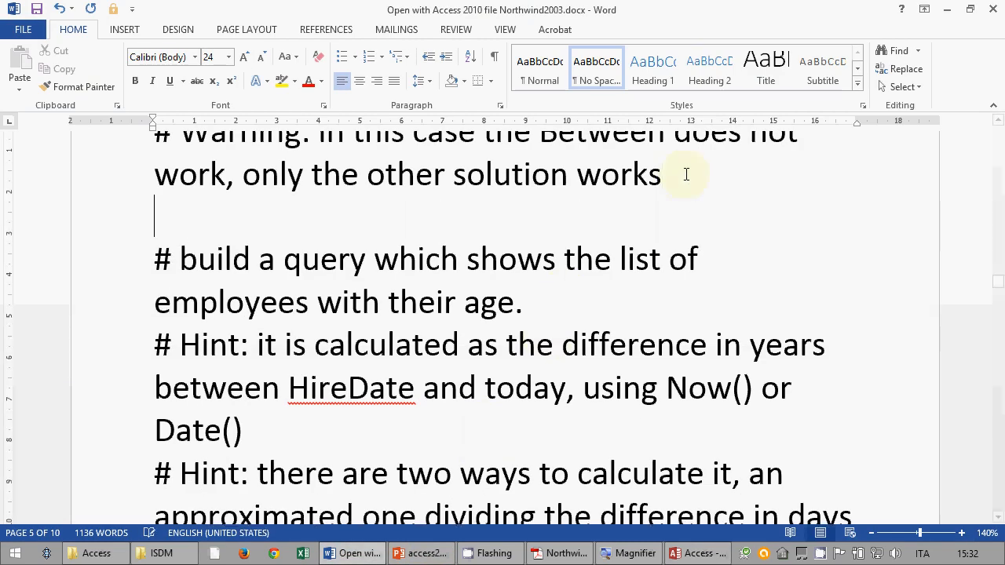
key(Return)
key(Down)
key(Down)
key(Down)
key(Down)
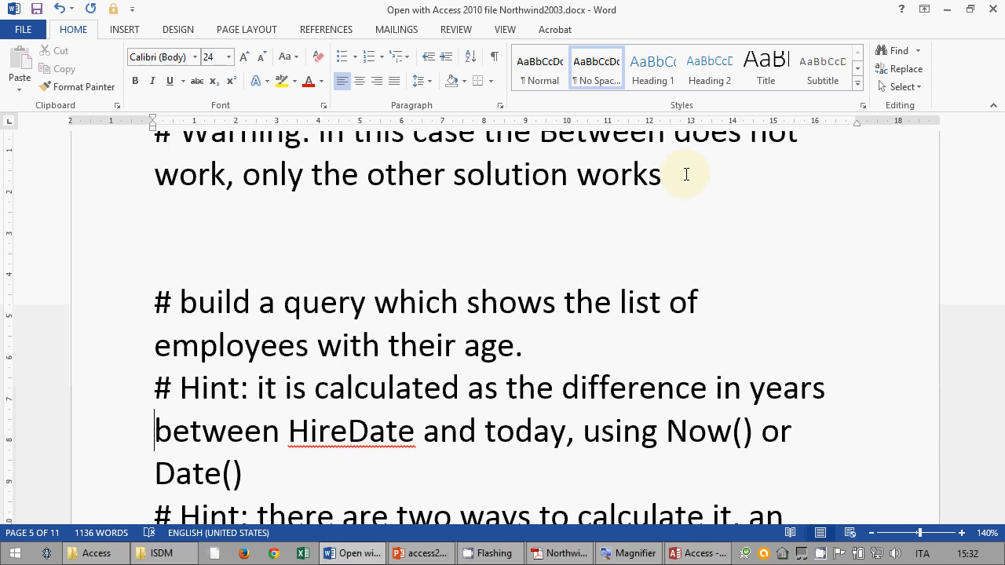
key(Down)
key(Down)
key(Up)
key(Up)
key(Up)
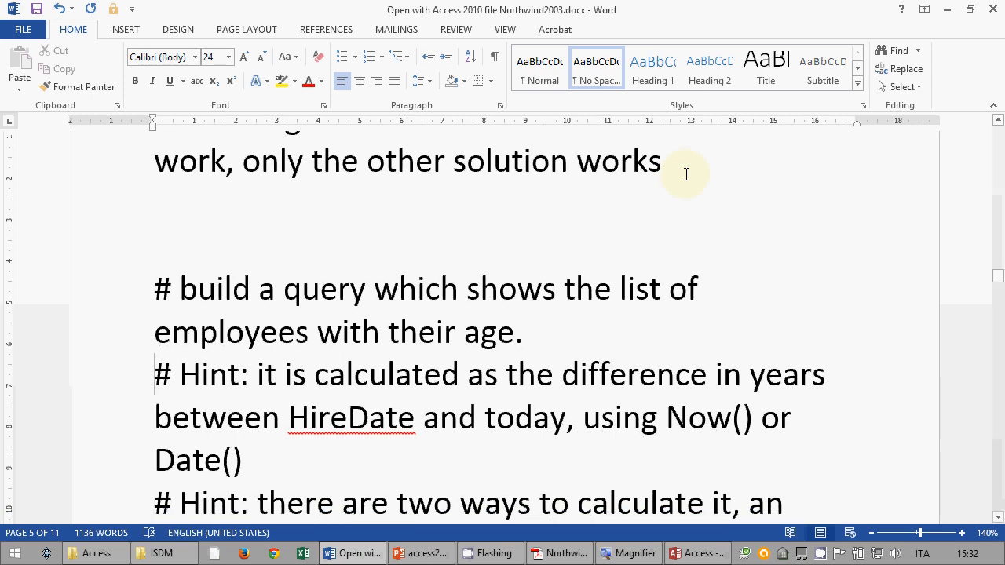
scroll(683, 208, down, 1)
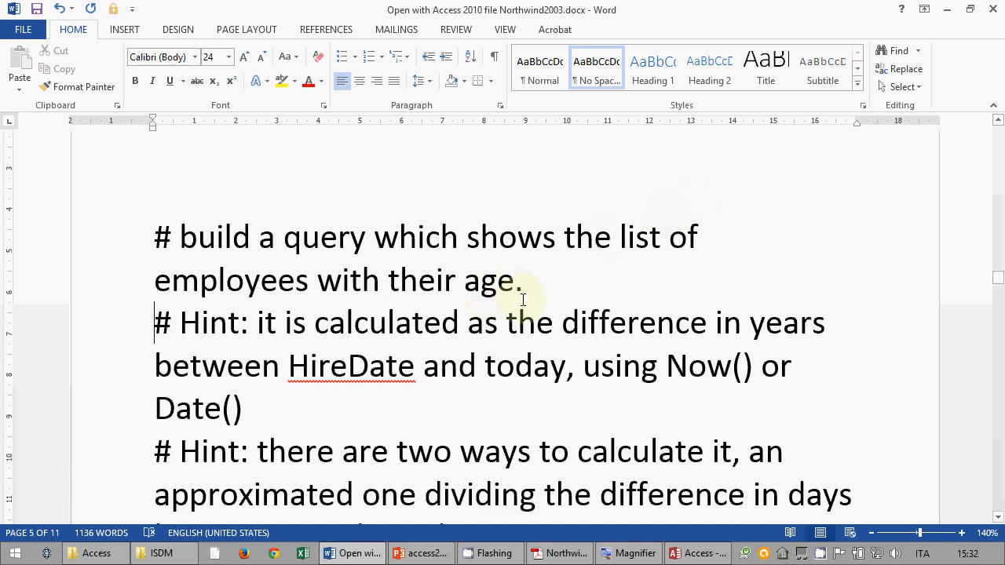
click(355, 409)
key(Return)
key(Return)
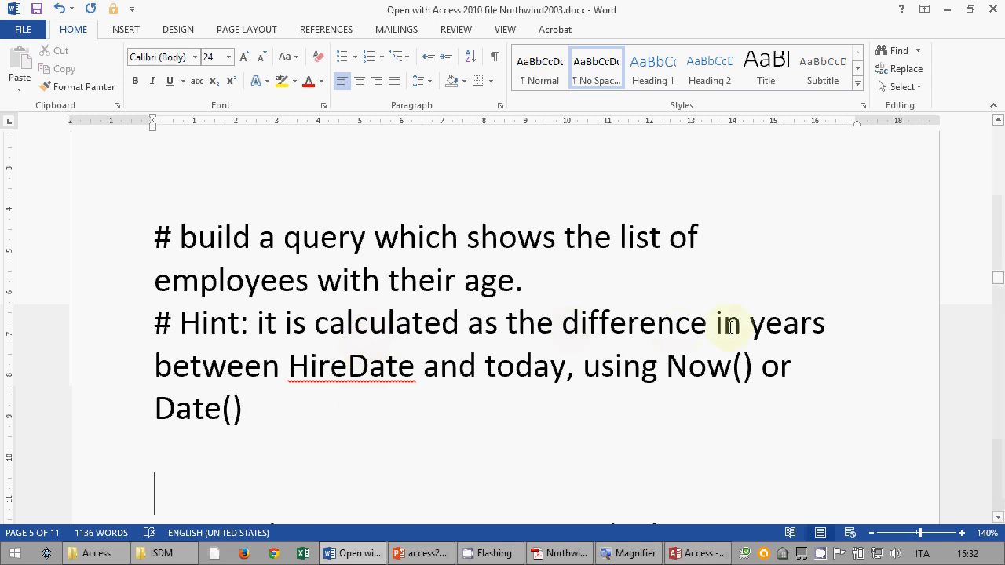
click(409, 437)
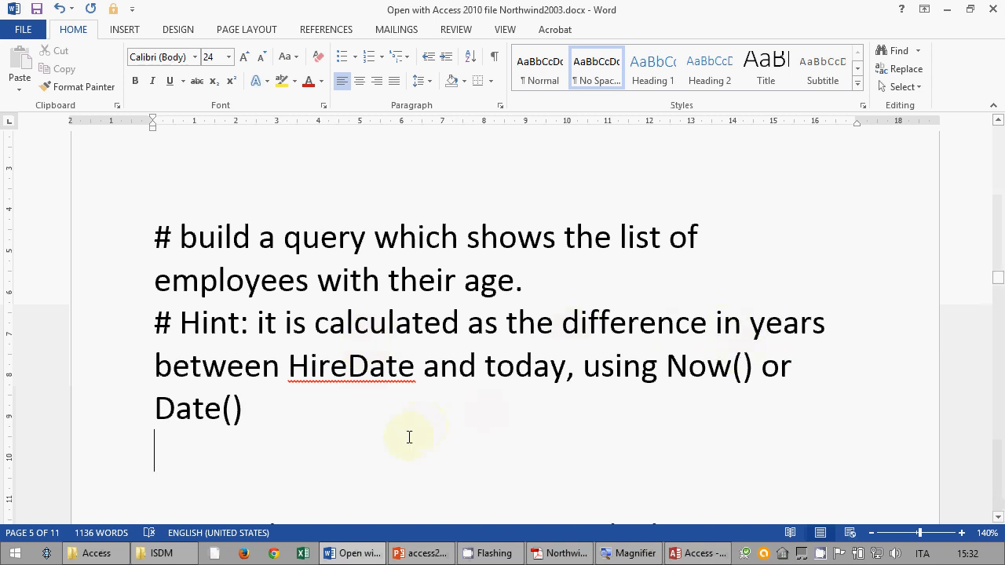
key(Delete)
key(Delete)
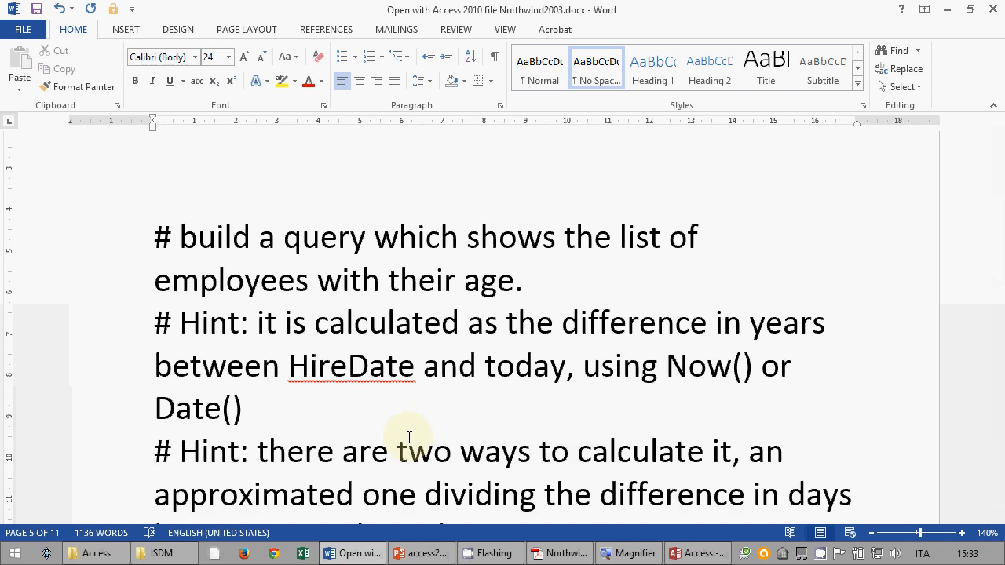
- Change HireDate to BirthDate in the age hint and insert a blank line after that hint's Date() ending
drag(347, 373, 296, 374)
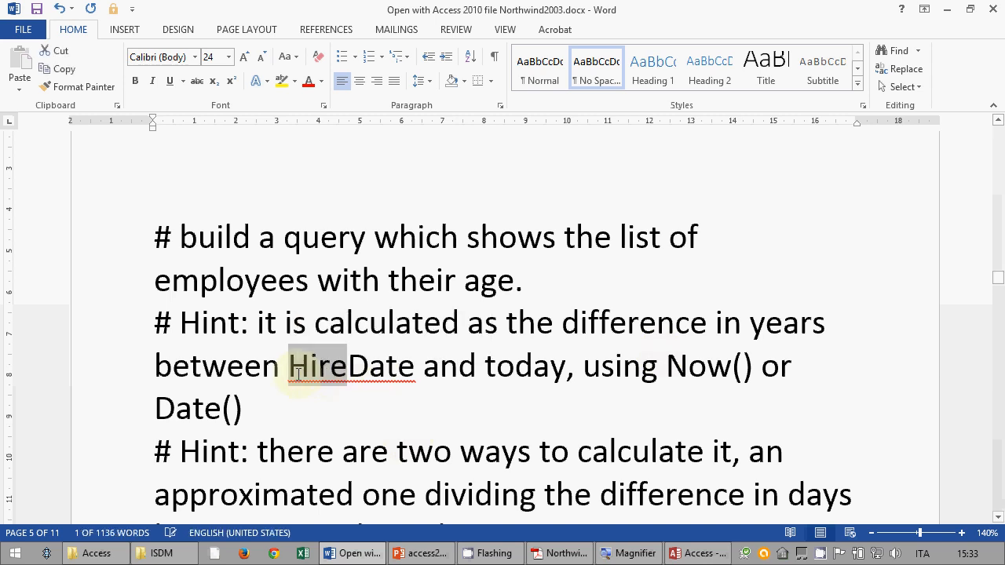
text(Birth)
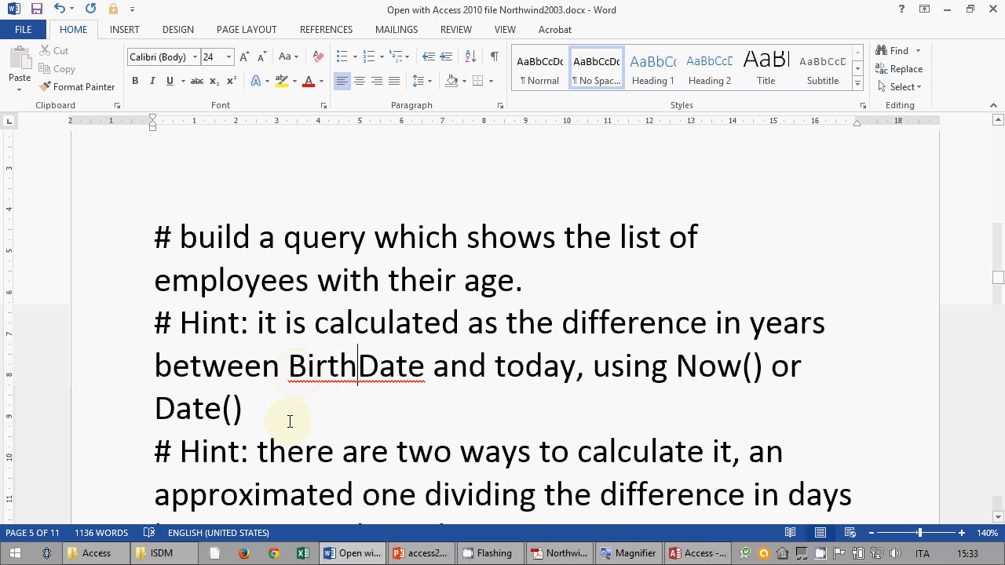
scroll(290, 422, down, 1)
scroll(290, 421, down, 1)
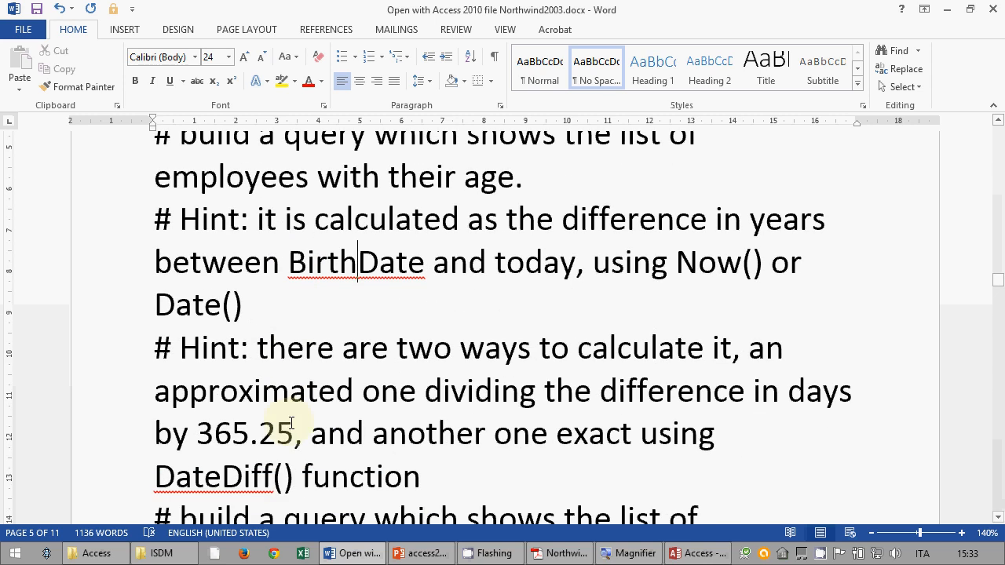
scroll(290, 422, up, 2)
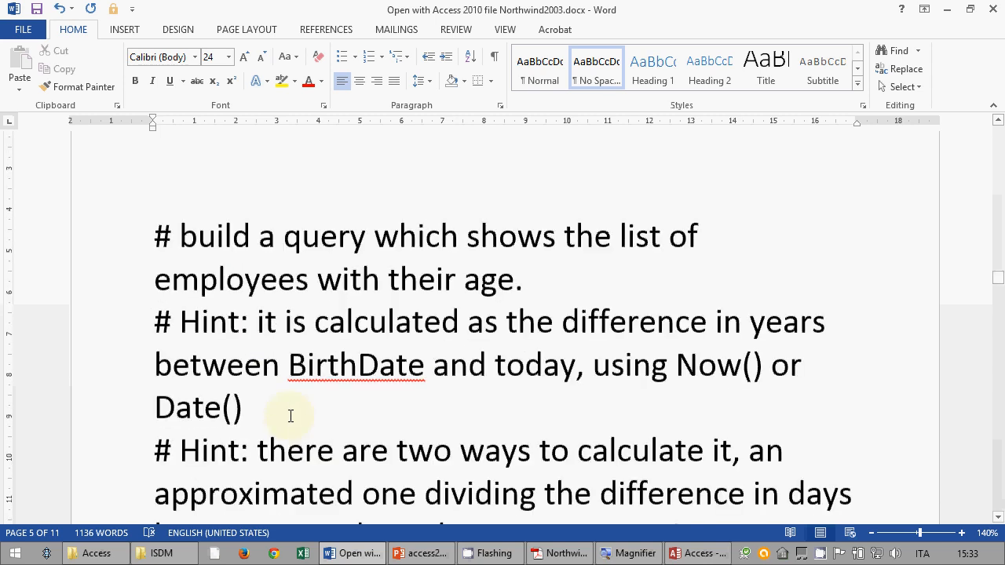
click(287, 417)
key(Return)
scroll(359, 374, down, 2)
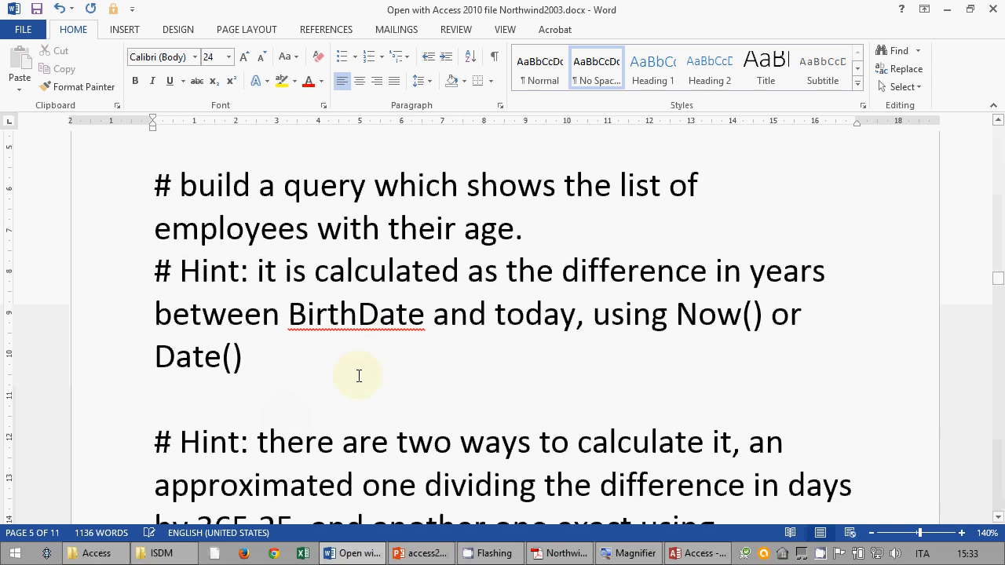
scroll(359, 374, up, 1)
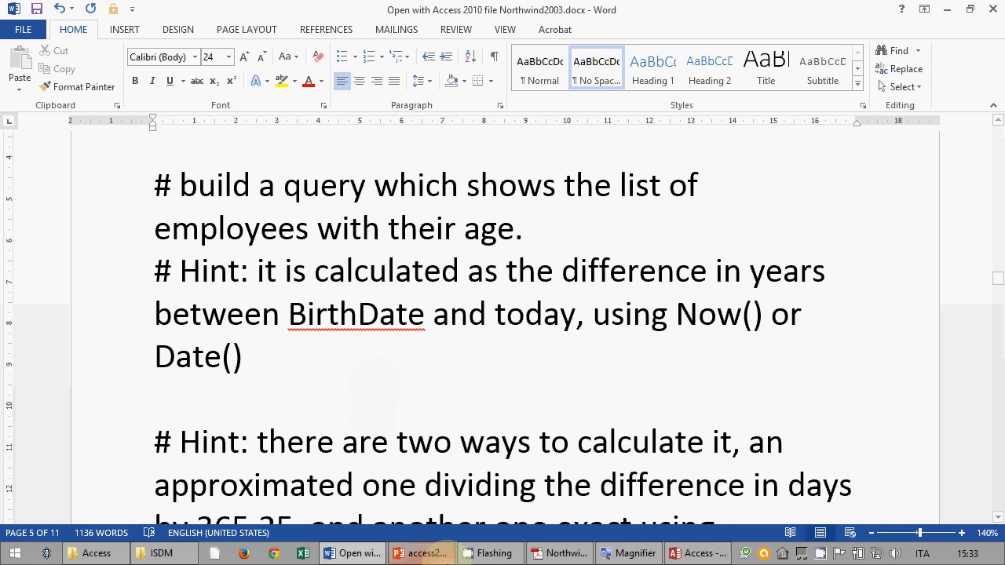
- Switch to Access, close Query10, and start a new query with the Simple Query Wizard
click(698, 556)
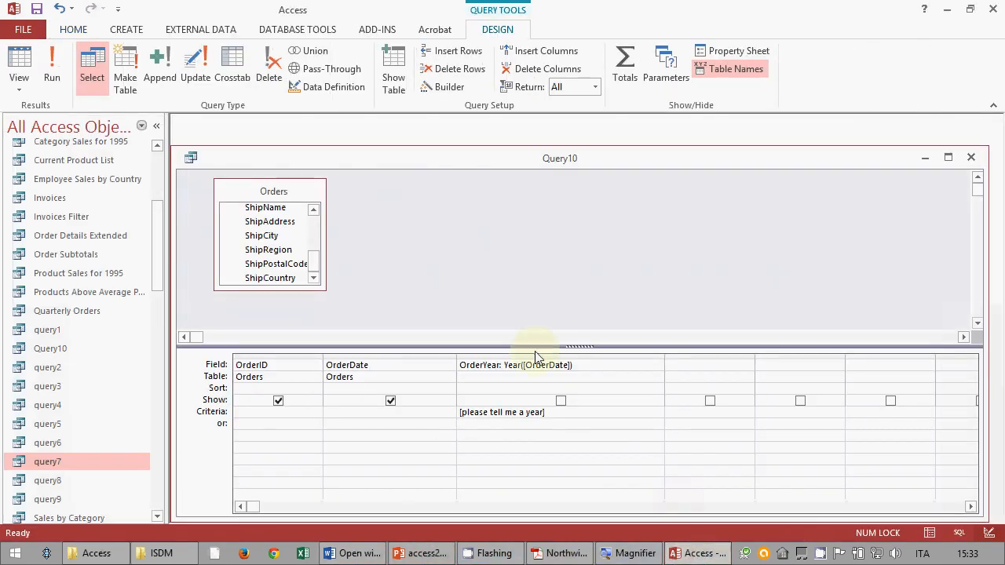
click(973, 159)
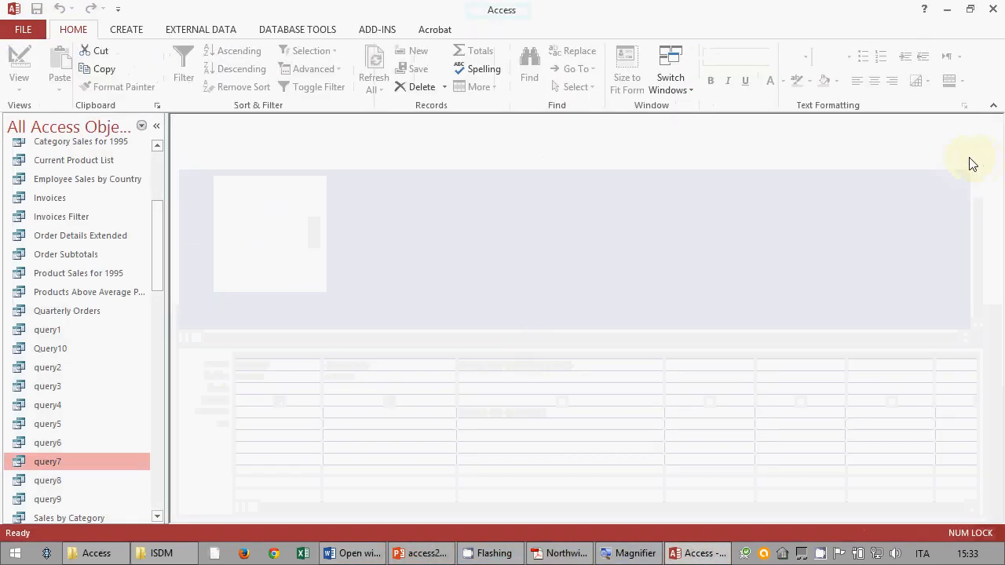
click(127, 31)
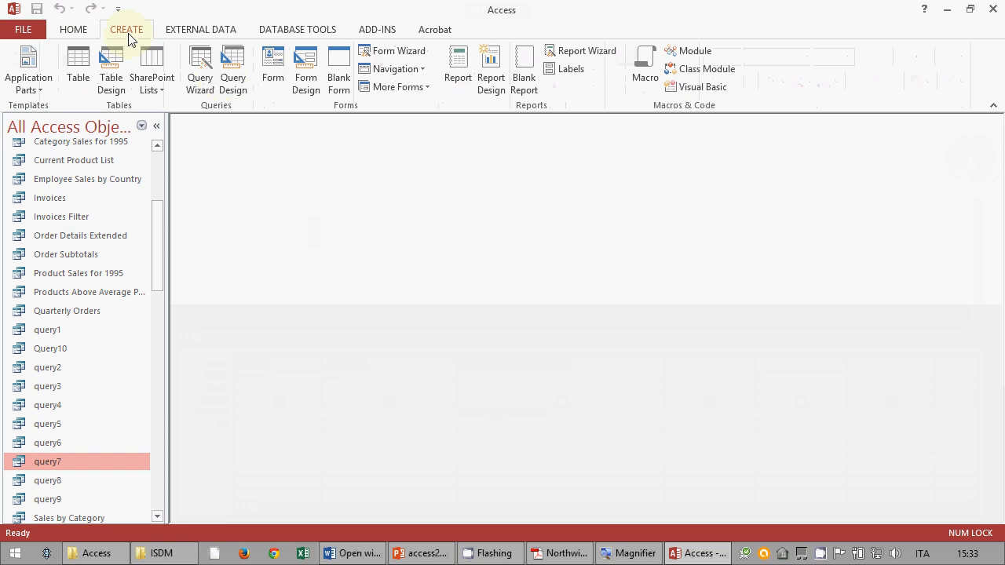
click(211, 69)
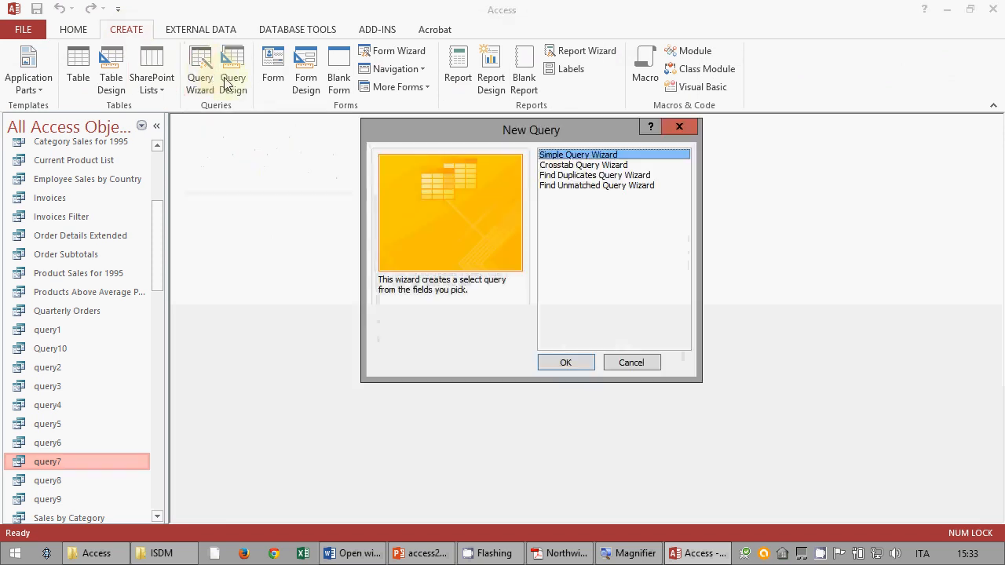
click(565, 362)
- Choose the Employees table as the source of the new query's fields
click(520, 196)
scroll(479, 220, up, 5)
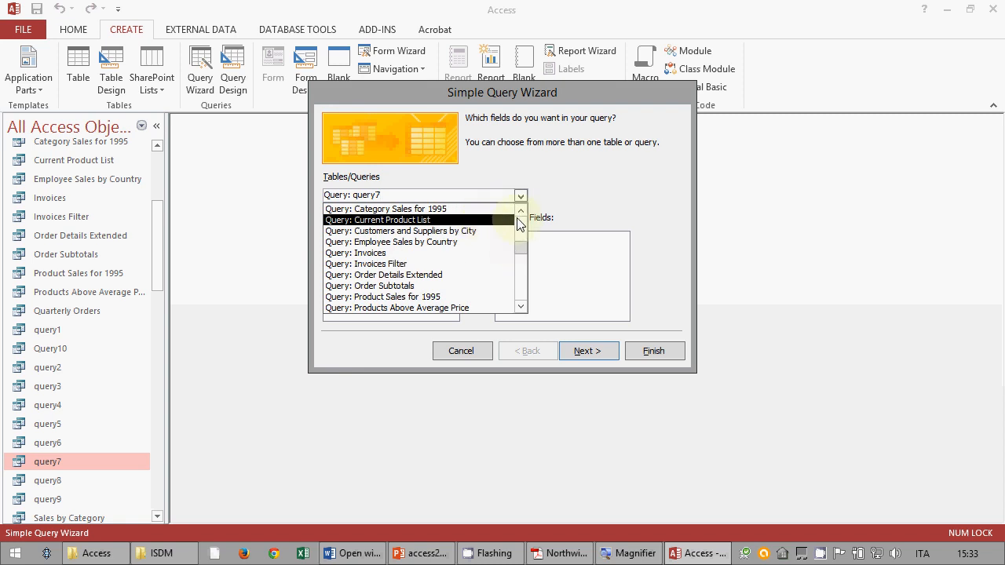
drag(523, 249, 515, 215)
scroll(454, 242, down, 3)
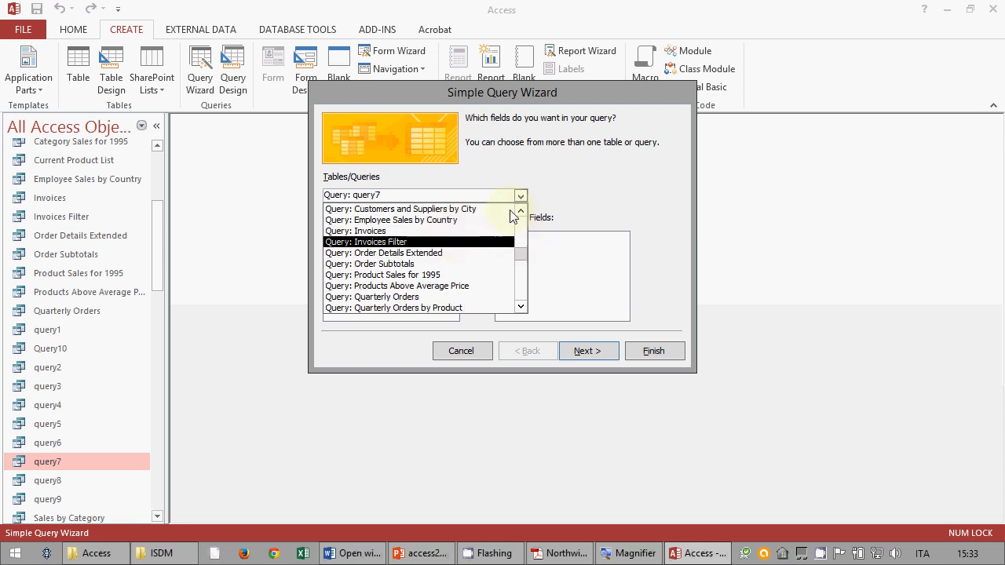
scroll(519, 210, up, 3)
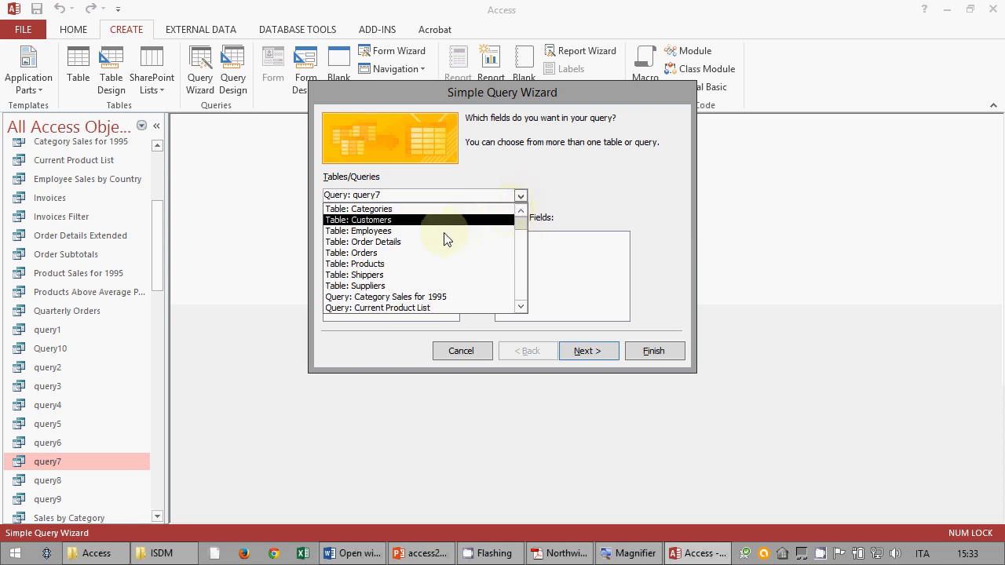
click(398, 230)
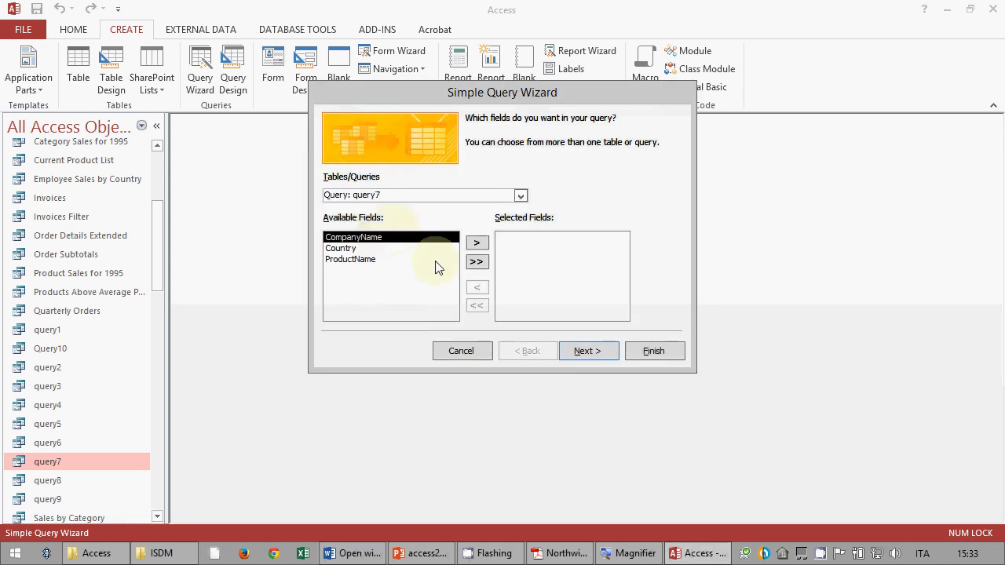
click(521, 195)
scroll(523, 245, up, 6)
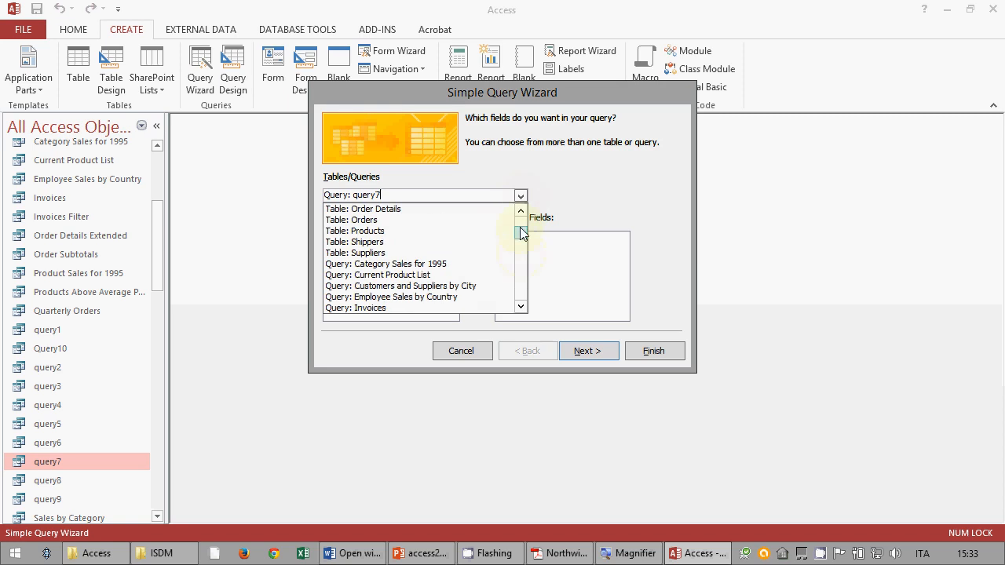
scroll(521, 234, up, 1)
click(433, 235)
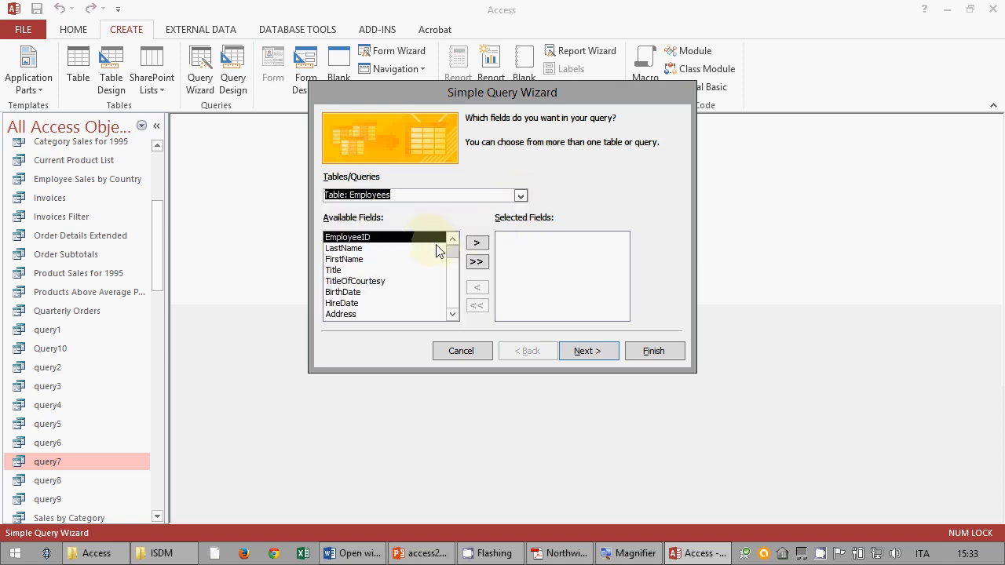
- Add the LastName, FirstName and BirthDate fields to the new query
click(422, 248)
click(477, 243)
click(477, 244)
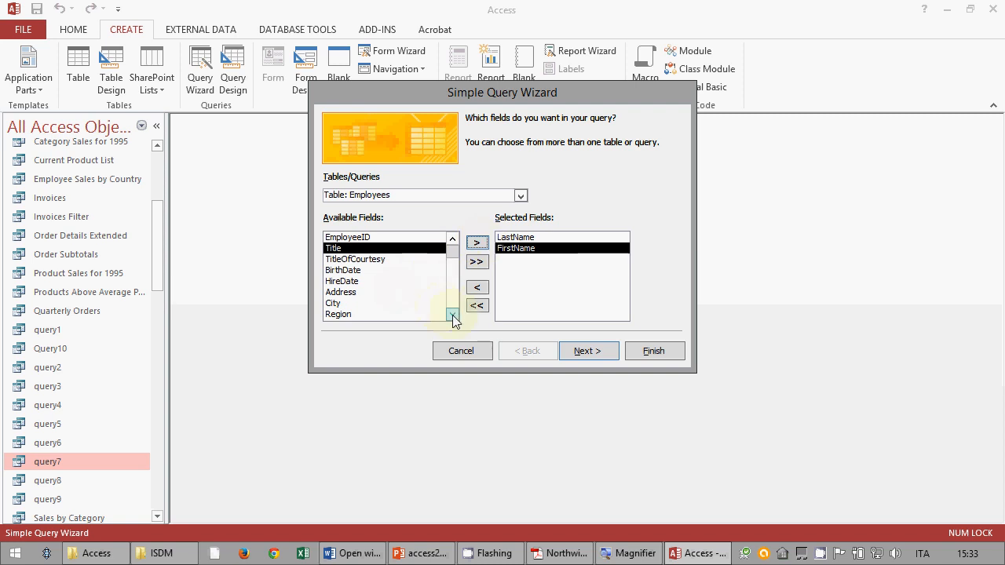
click(401, 270)
click(479, 243)
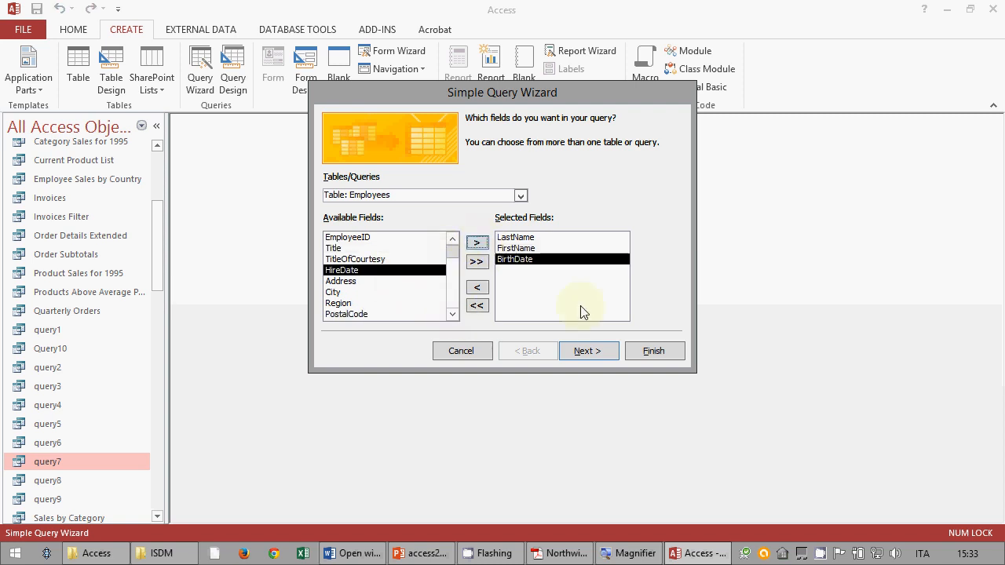
- Title the new query query11 and finish the wizard, opening the query to view its data
click(603, 351)
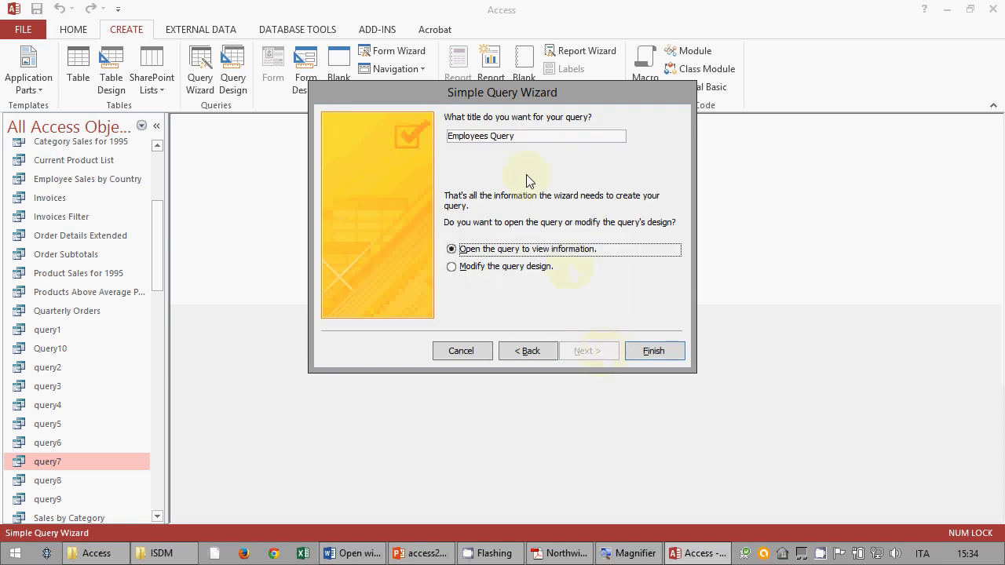
drag(515, 136, 397, 132)
text(que)
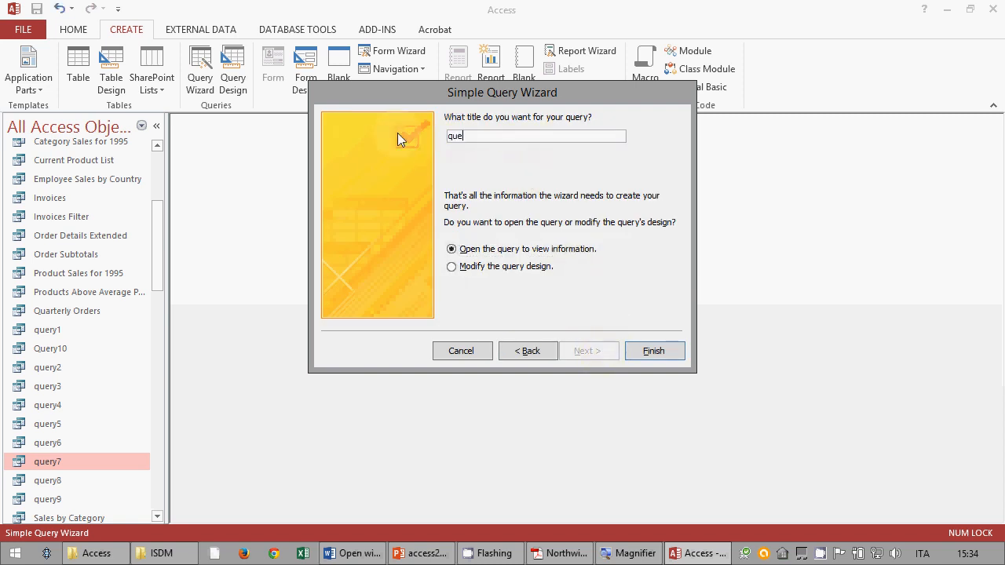
text(ry11)
key(Return)
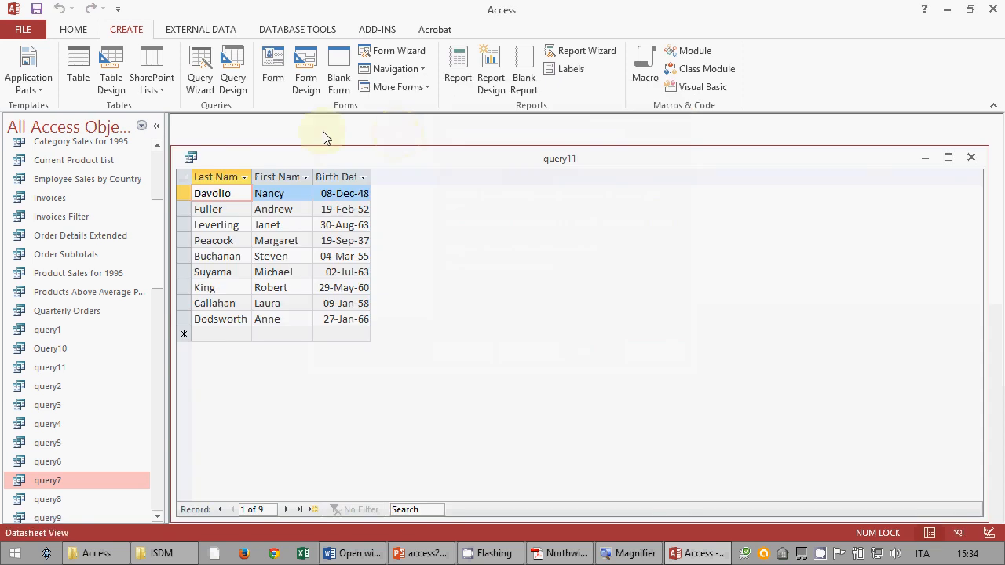
- Switch query11 to Design view and enlarge the design grid area
click(73, 29)
click(20, 70)
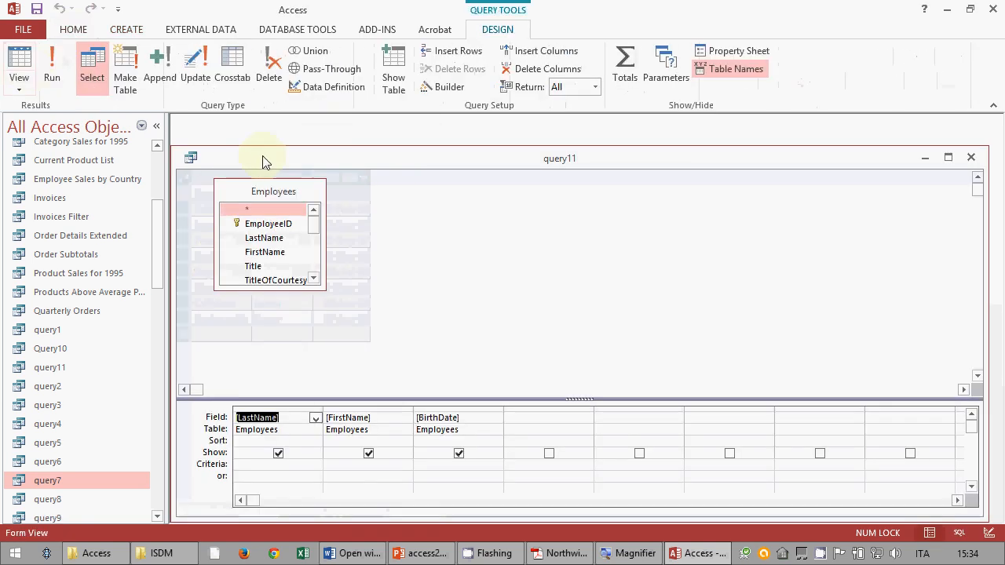
drag(453, 397, 458, 306)
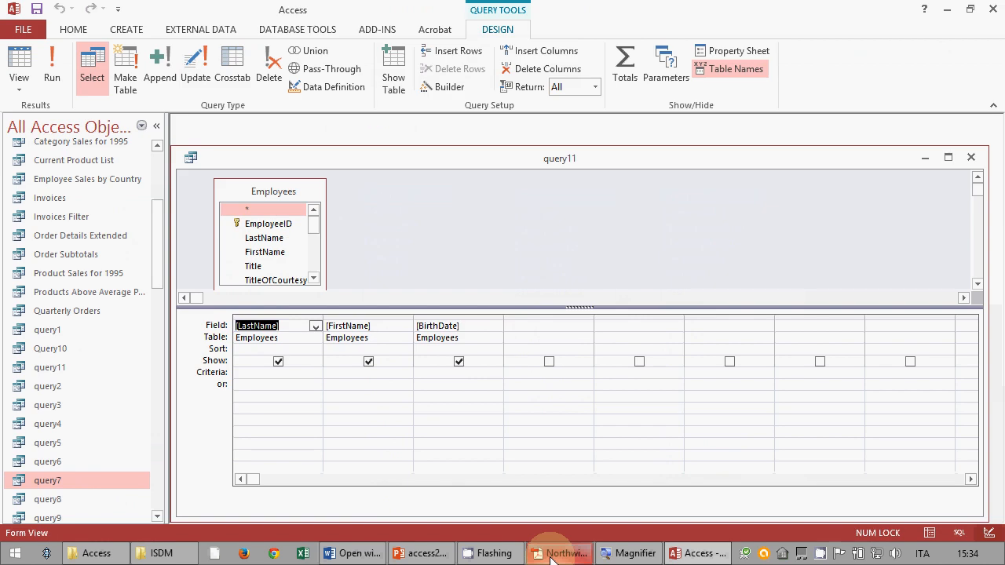
- Start a calculated field named Age in the empty column after BirthDate and widen that column
click(536, 323)
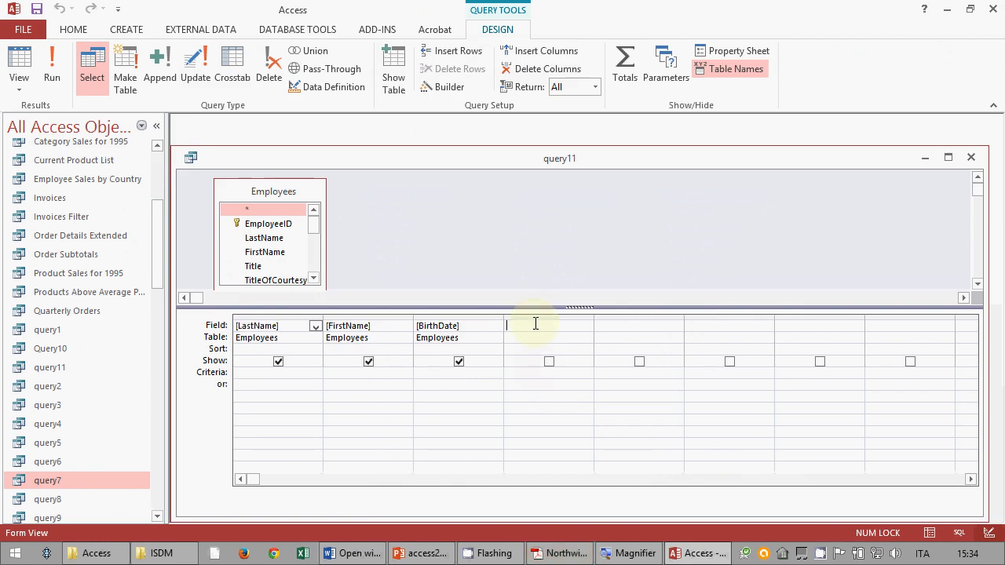
text(Age:)
drag(594, 319, 644, 318)
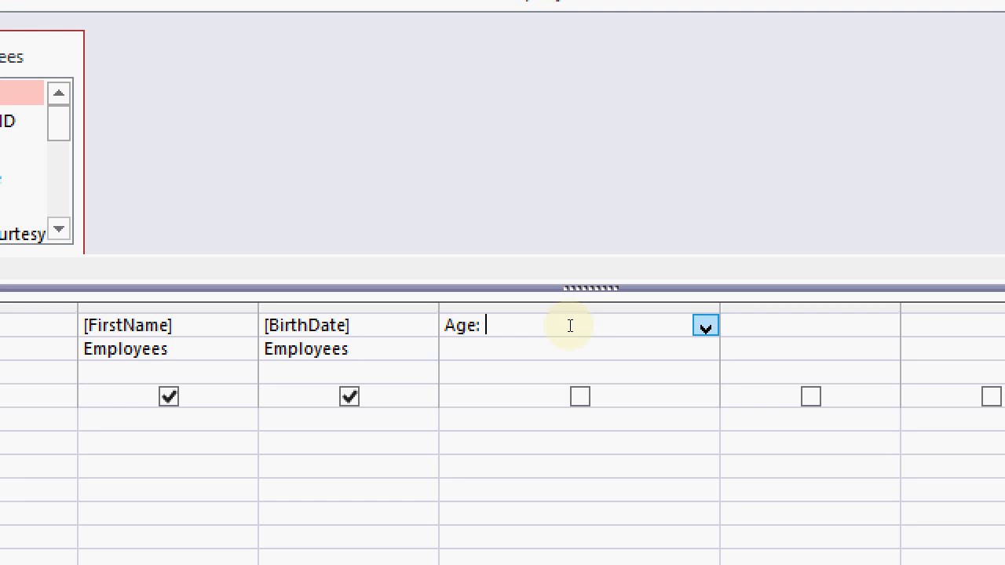
- Define Age with the expression ( Now() - [BirthDate] ) / 365,25
text(( Now())
key(BackSpace)
text())
key(End)
text(- [BirthDayte)
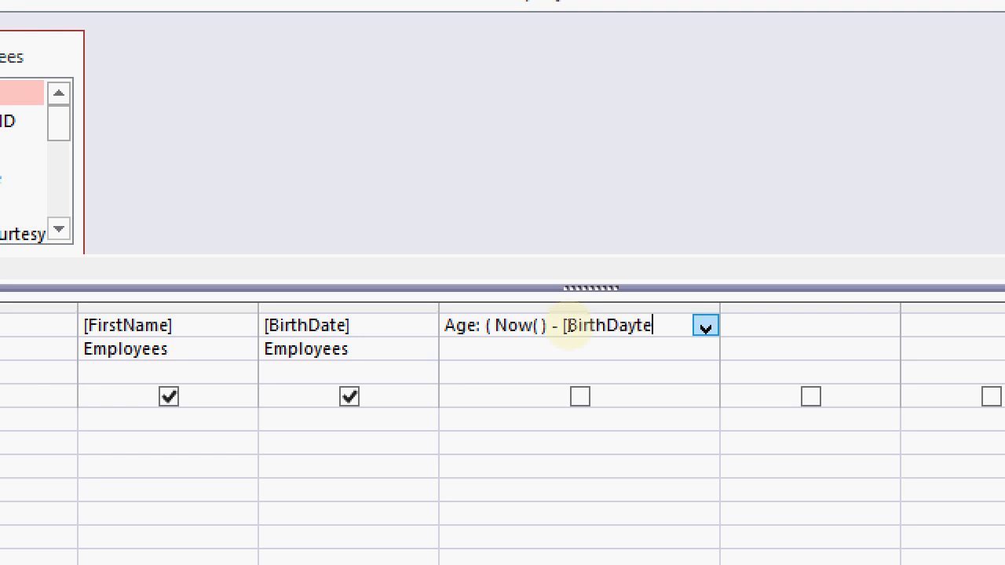
key(BackSpace)
key(BackSpace)
key(BackSpace)
text(te] ))
text(/ 365)
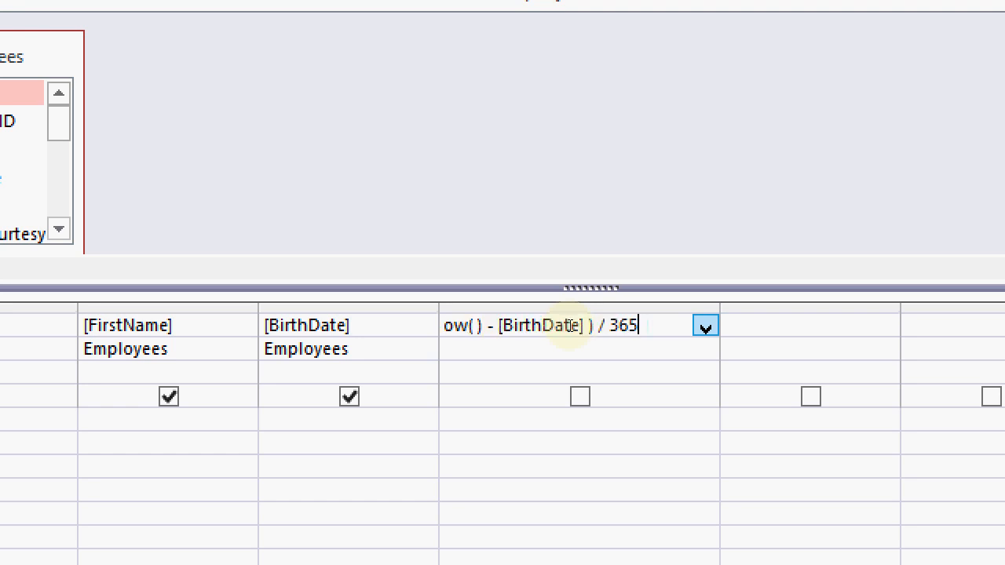
text(,25)
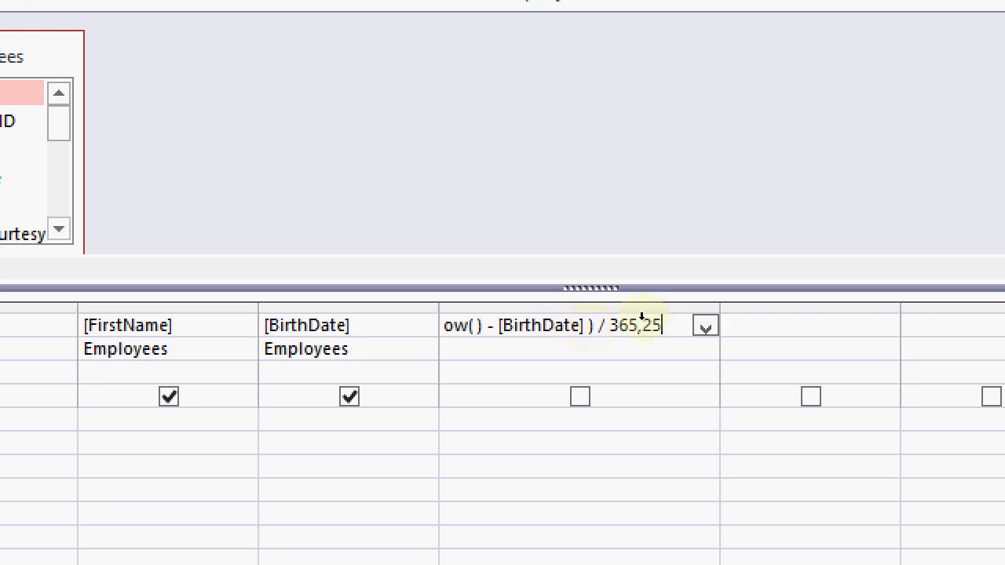
- Widen and show the Age column, and run the query to check the ages before returning to Design view
drag(646, 315, 704, 315)
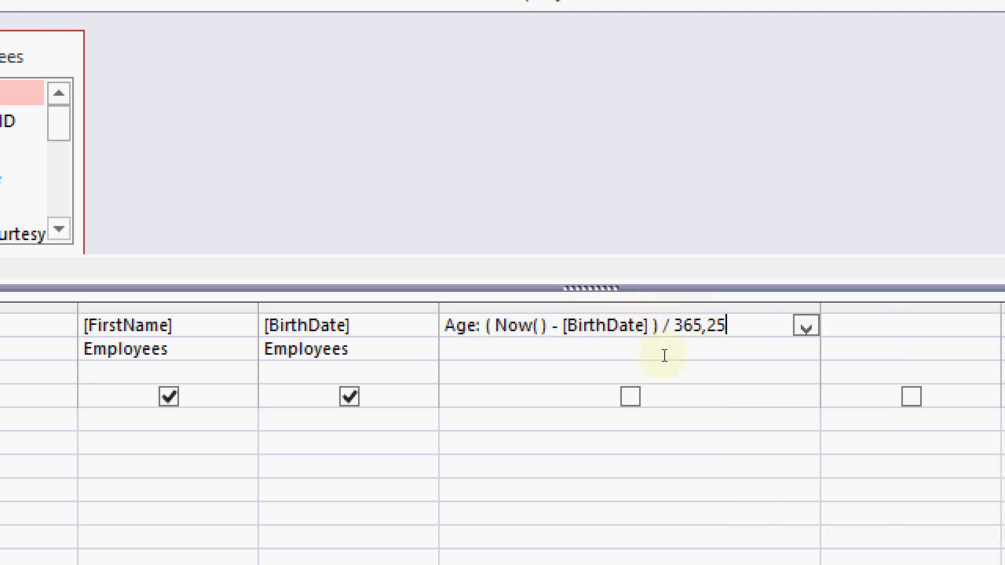
click(621, 400)
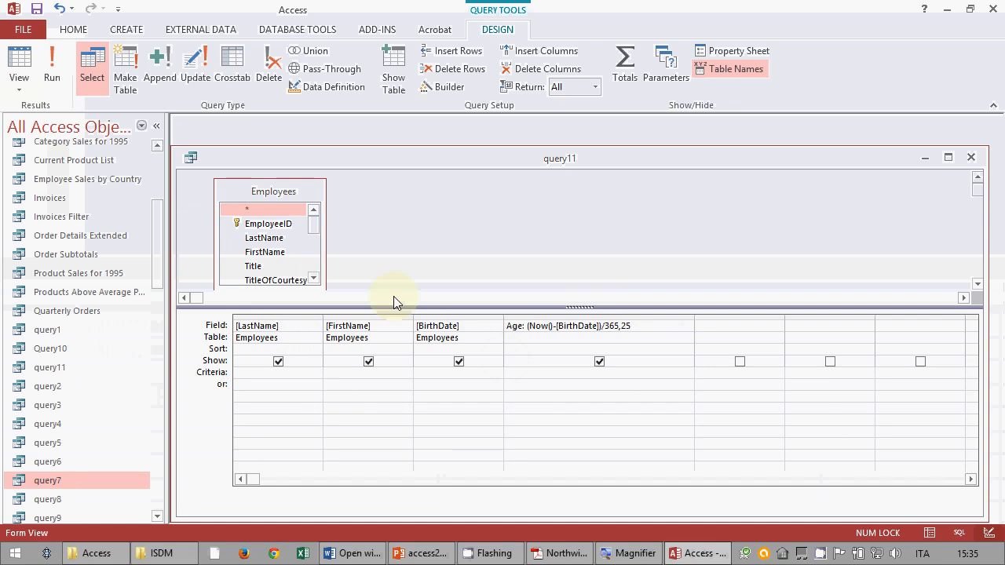
click(55, 53)
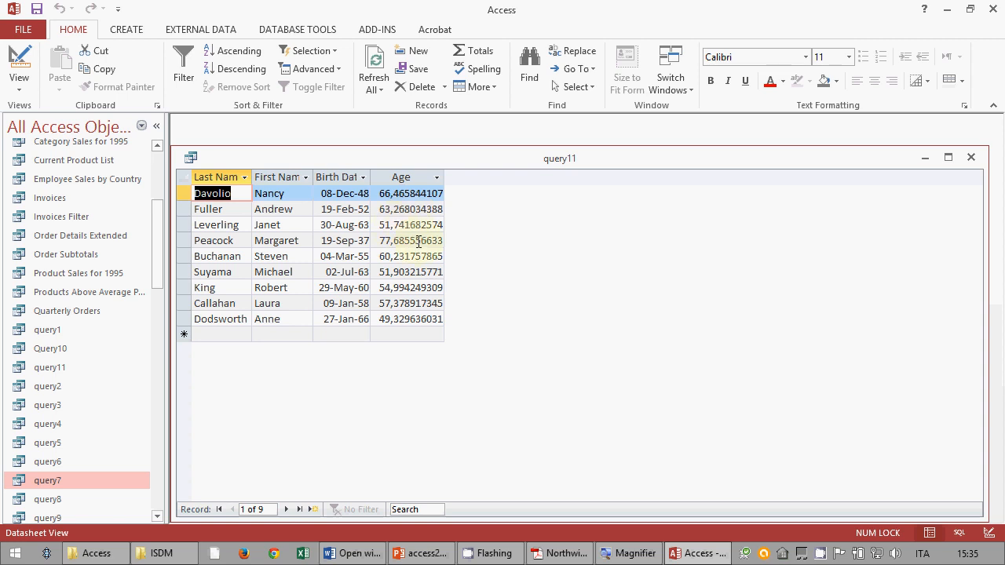
click(20, 63)
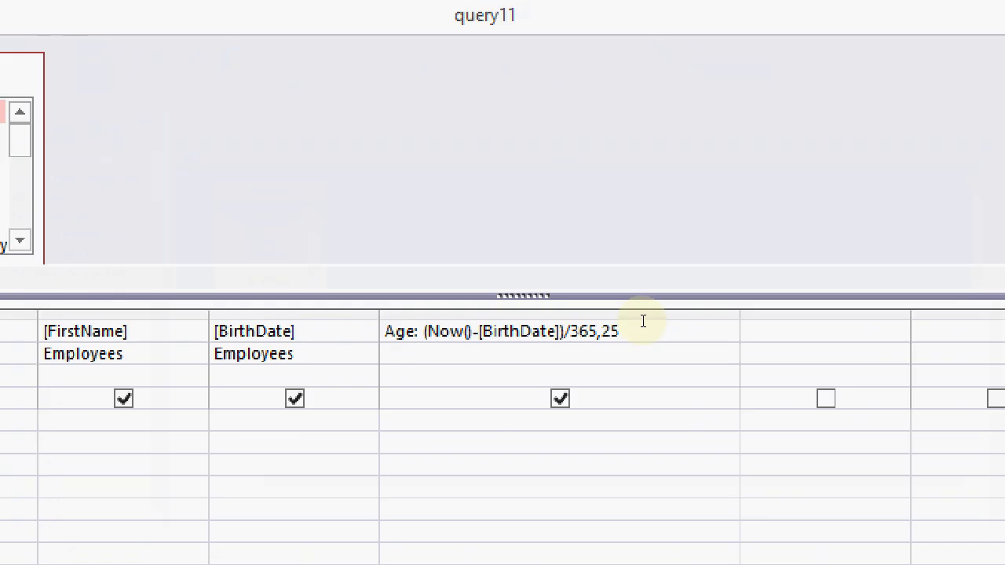
- Try Date in place of Now in the Age expression and restore Now
double_click(533, 328)
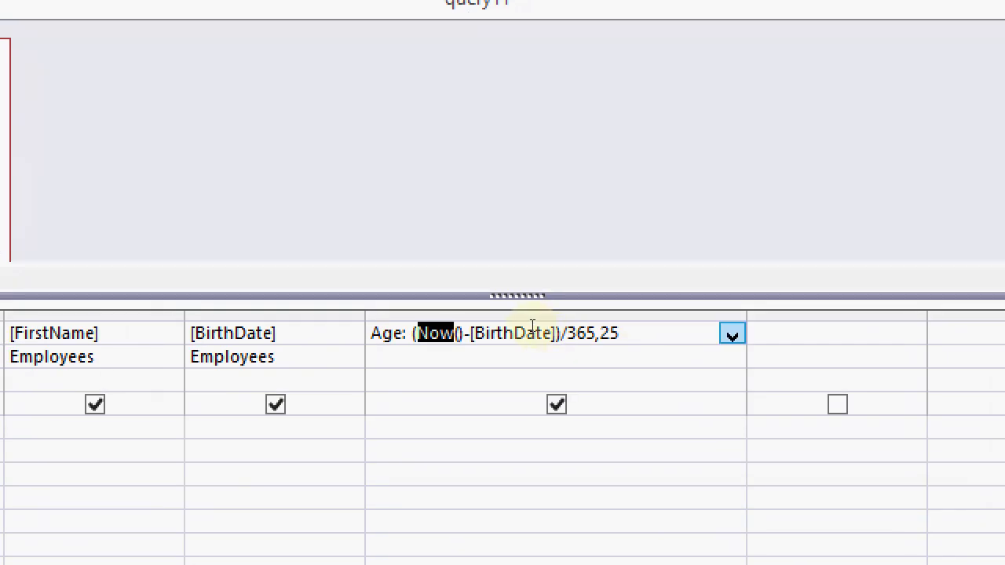
text(Date)
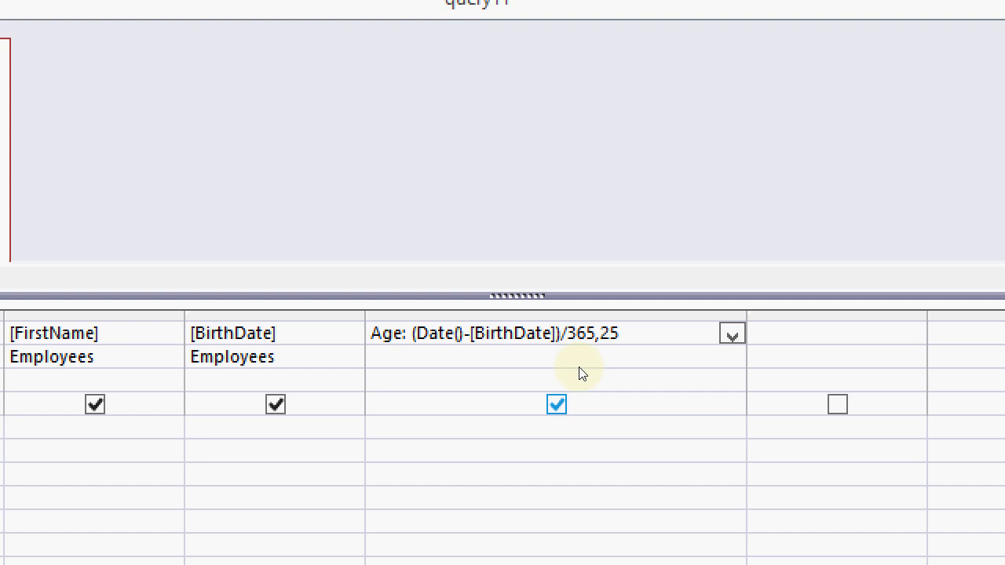
key(Right)
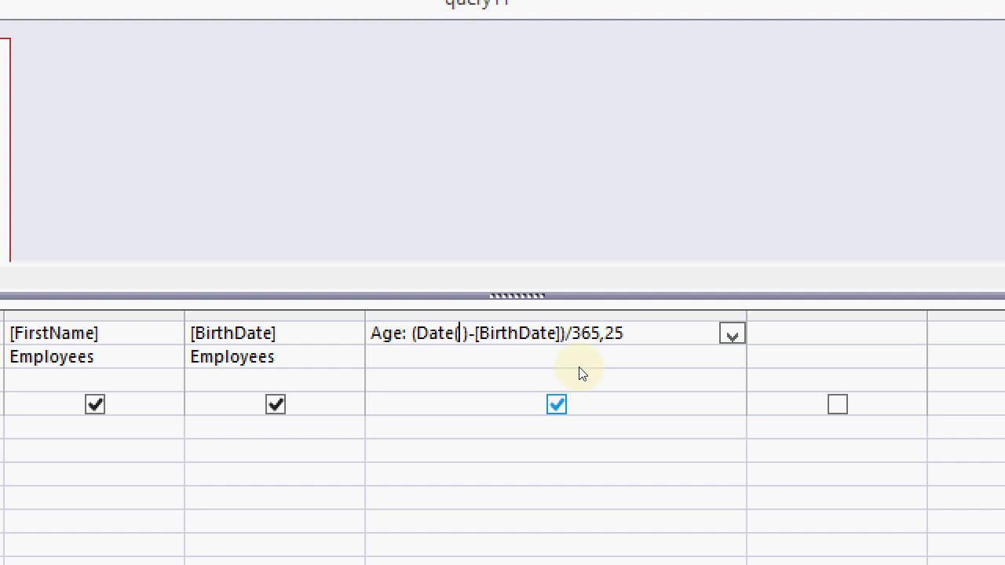
key(Left)
key(BackSpace)
key(BackSpace)
key(BackSpace)
key(BackSpace)
text(Now)
- Replace the whole Age expression with the opening of a DateDiff( function call
drag(637, 323, 411, 333)
text(D)
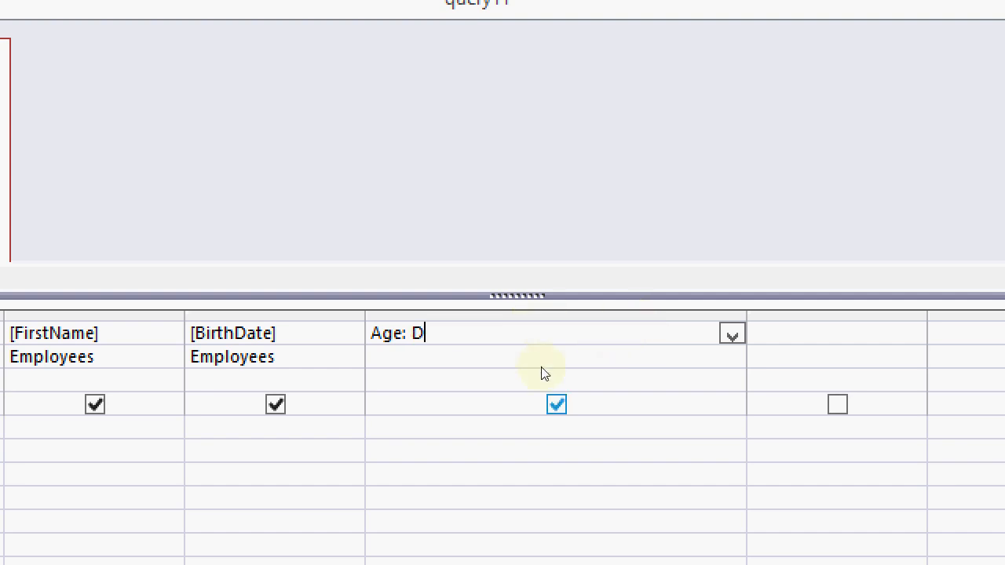
text(ateDiff()
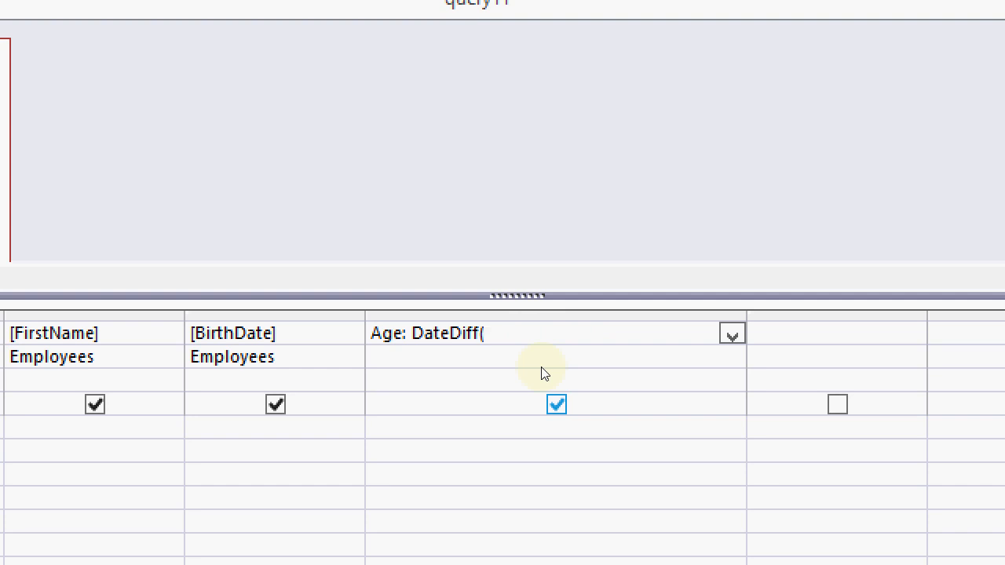
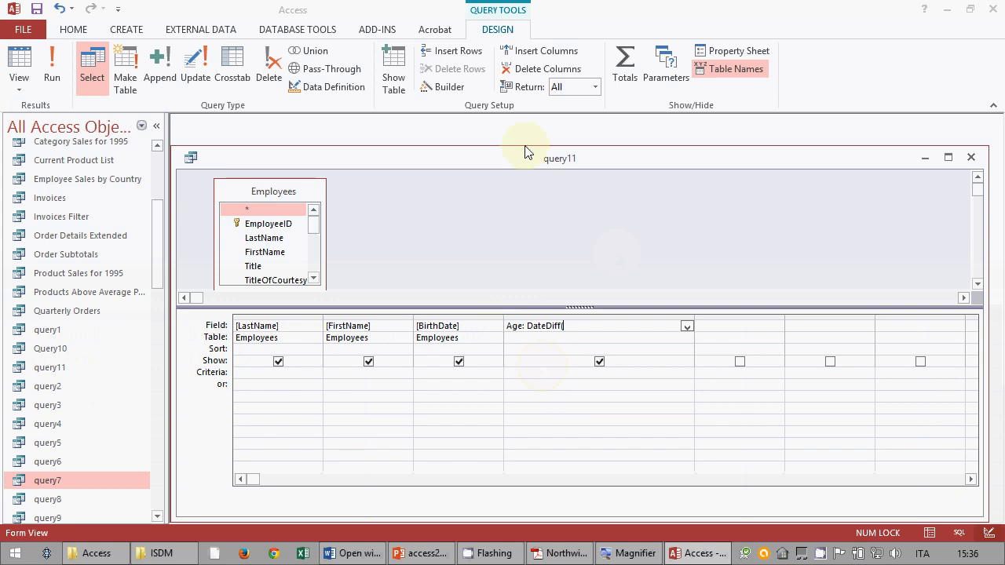
- Open the Age field in the Expression Builder and select DateDiff among the built-in Date/Time functions
click(438, 88)
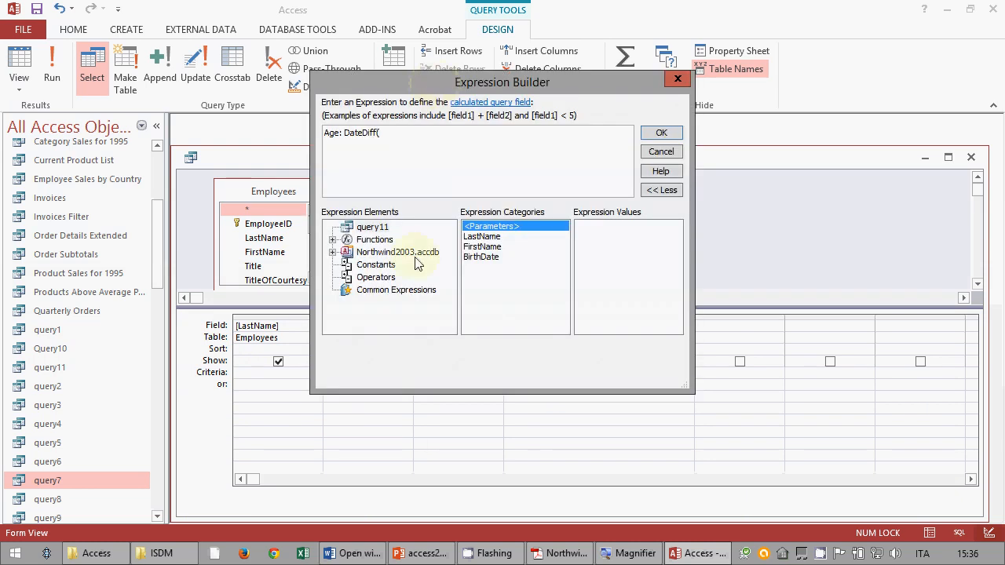
click(332, 240)
click(402, 252)
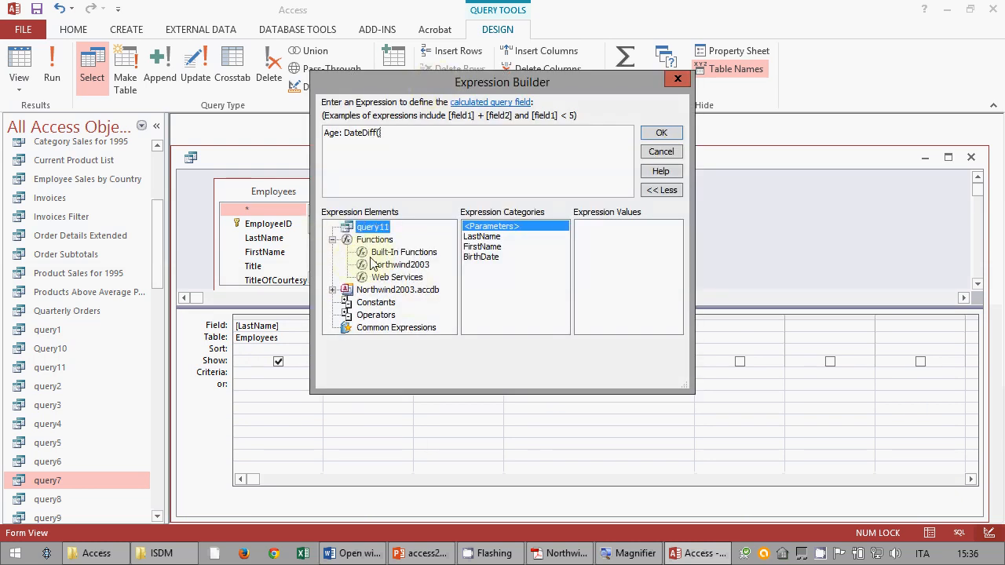
click(482, 267)
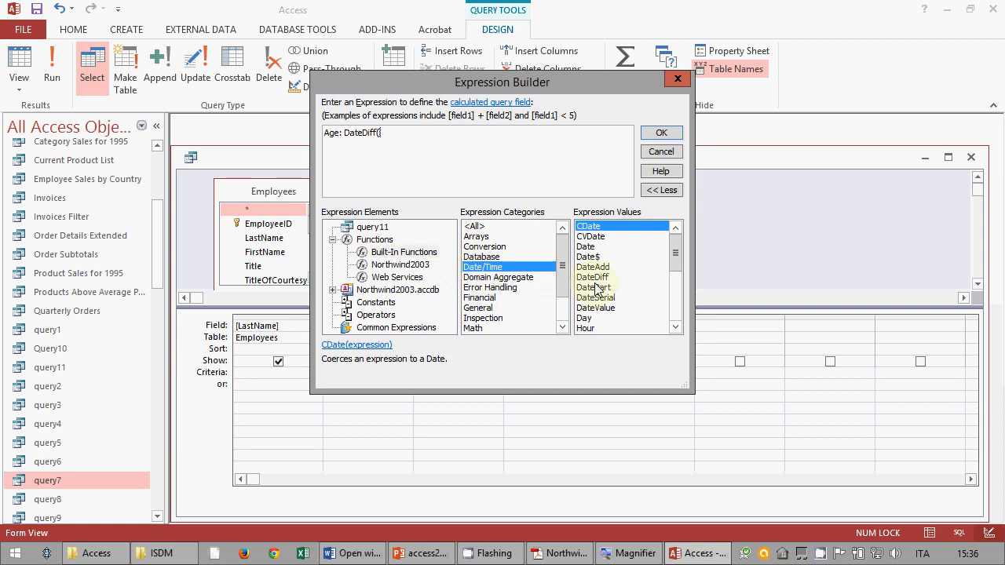
click(594, 277)
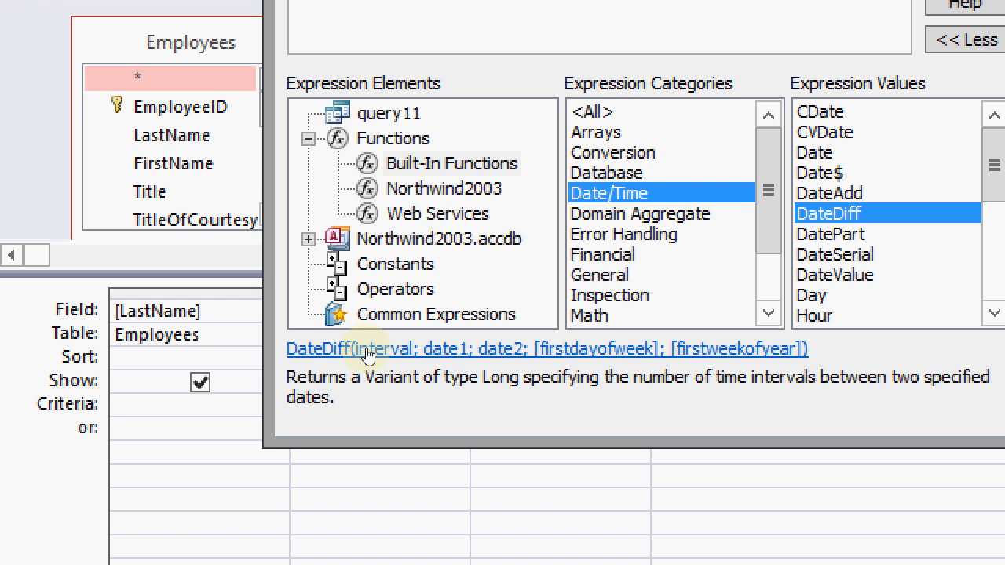
- Open the online help page for DateDiff and look up the interval setting for years
click(367, 353)
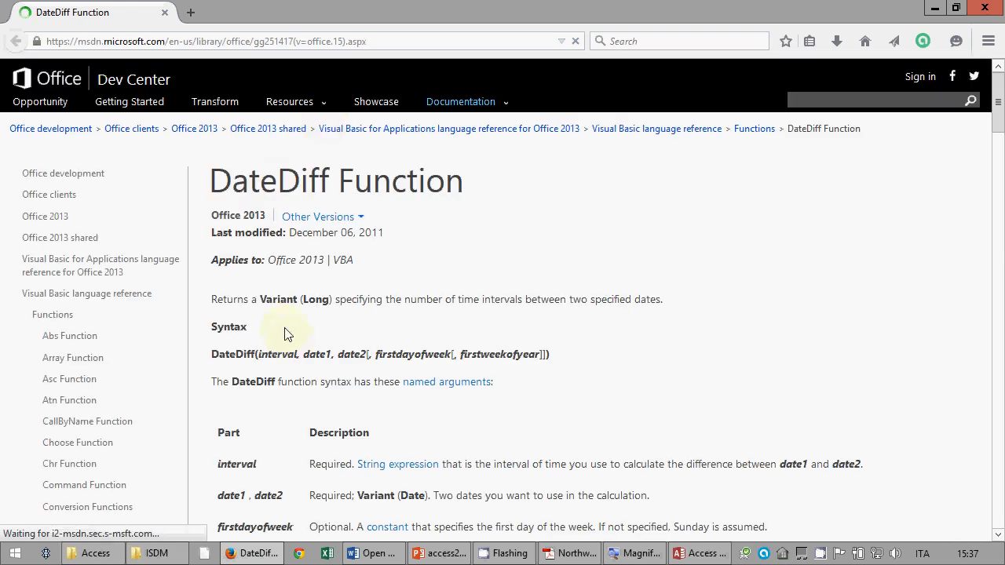
scroll(285, 331, down, 3)
scroll(280, 322, down, 6)
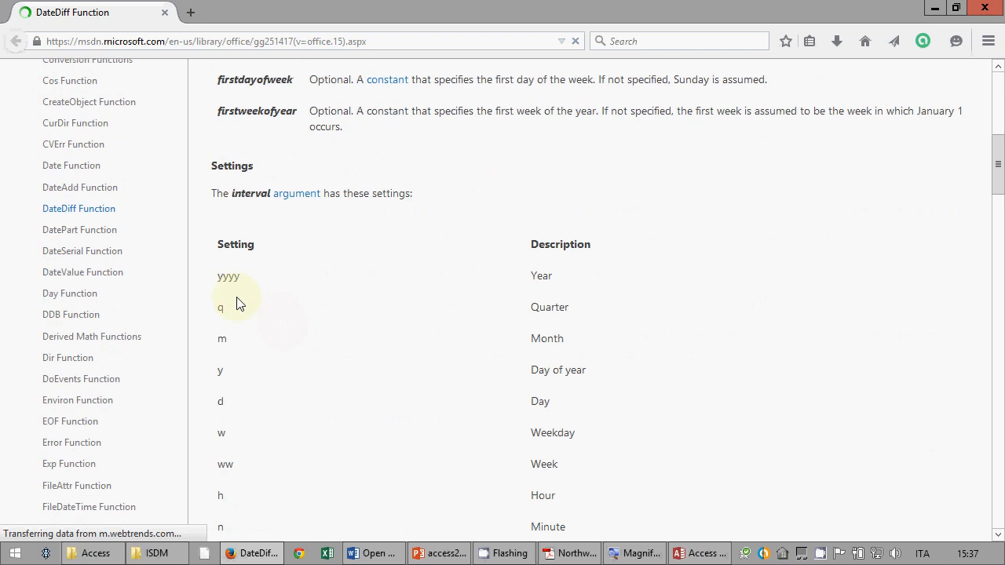
double_click(221, 281)
click(223, 285)
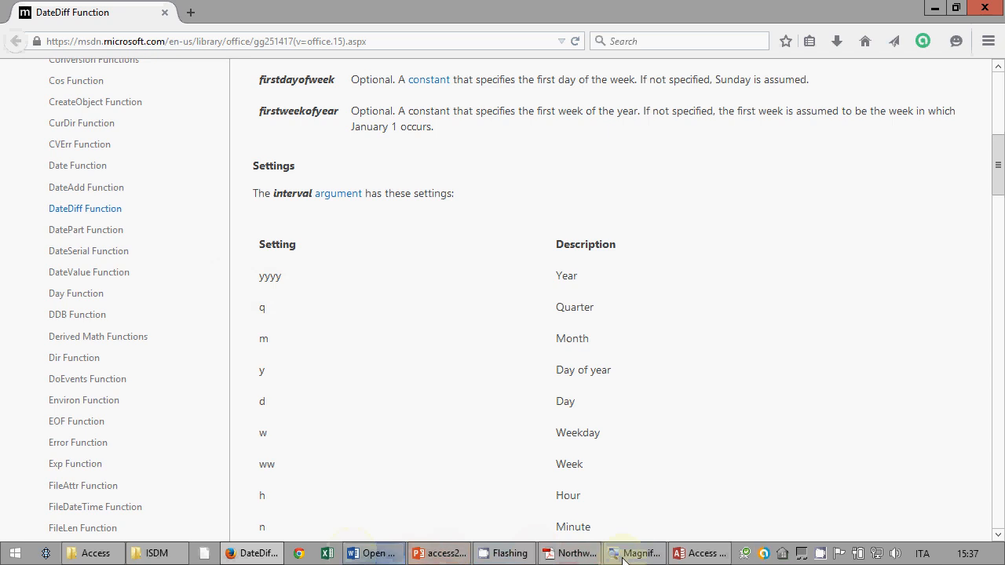
- Switch back to Access and give DateDiff the interval "yyyy" and the [BirthDate] field as its first date
click(680, 549)
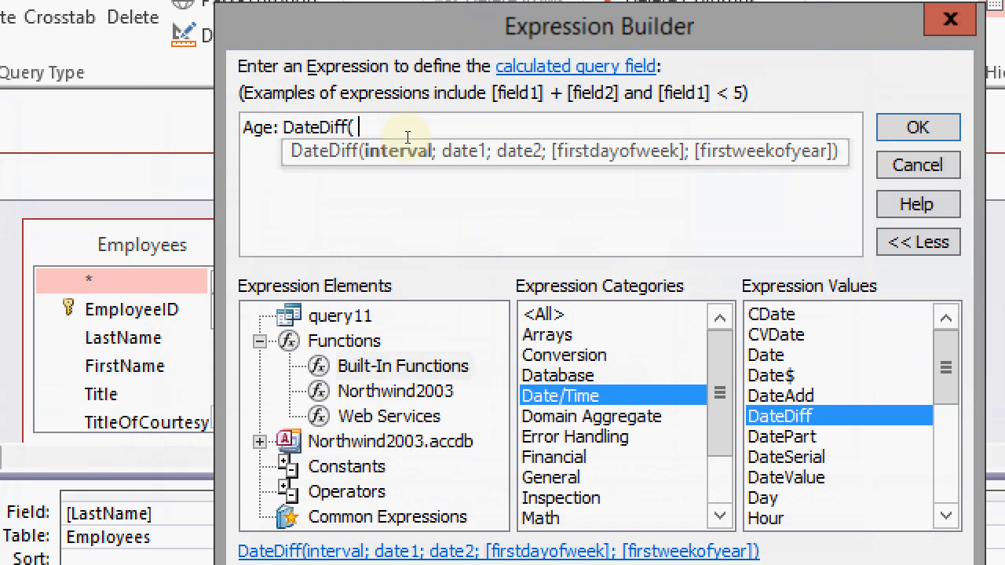
text("yyyy" ;)
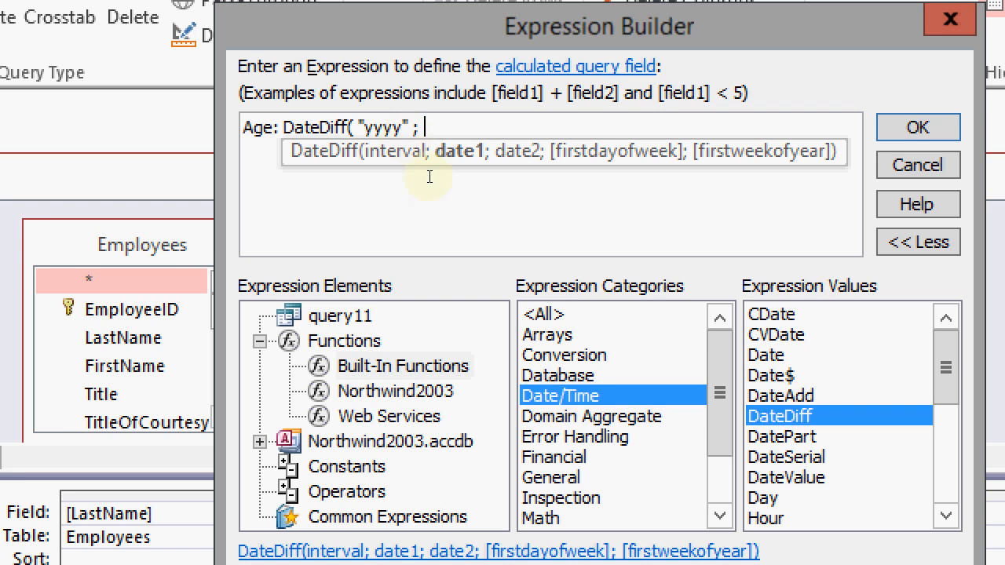
text([BirthDat)
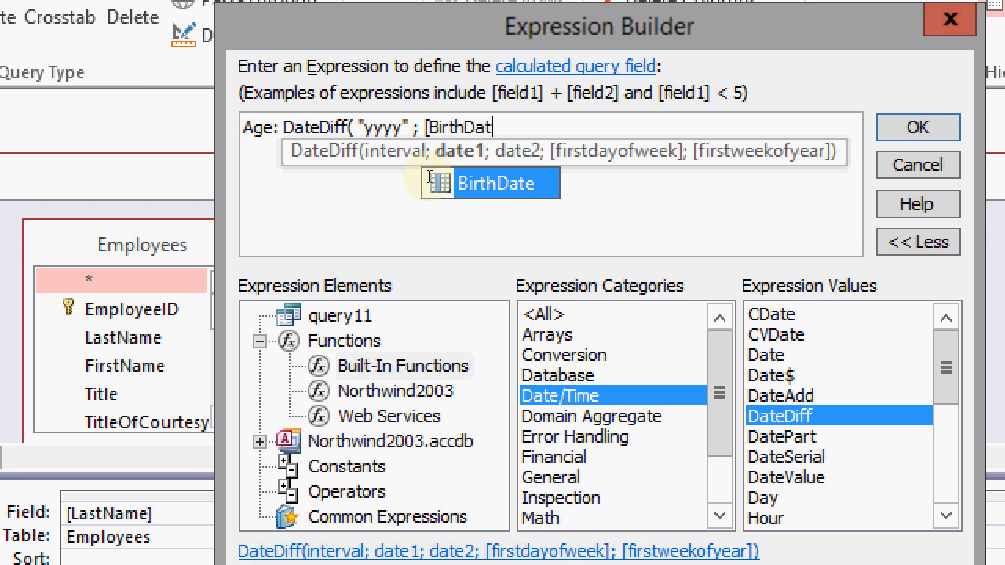
key(BackSpace)
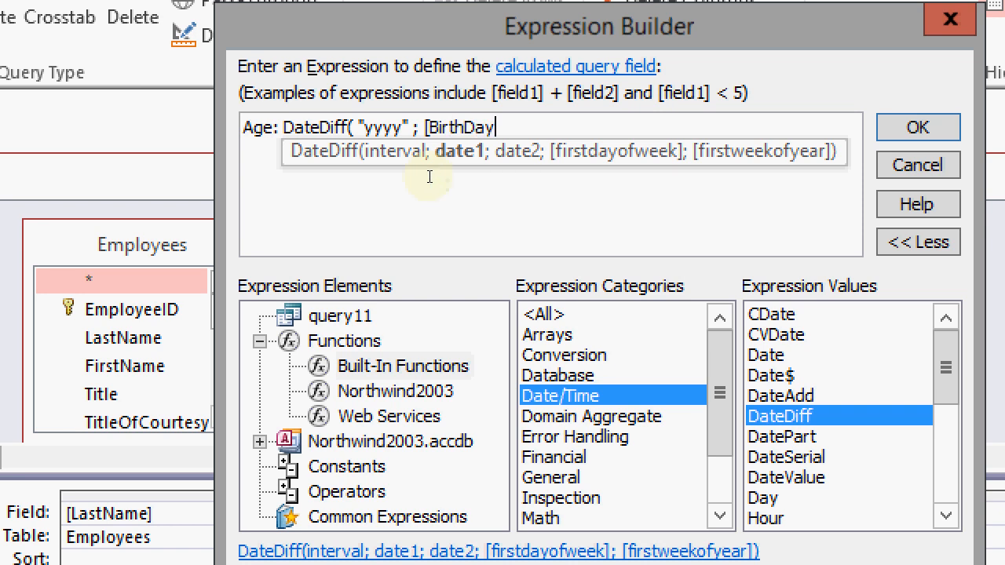
key(Escape)
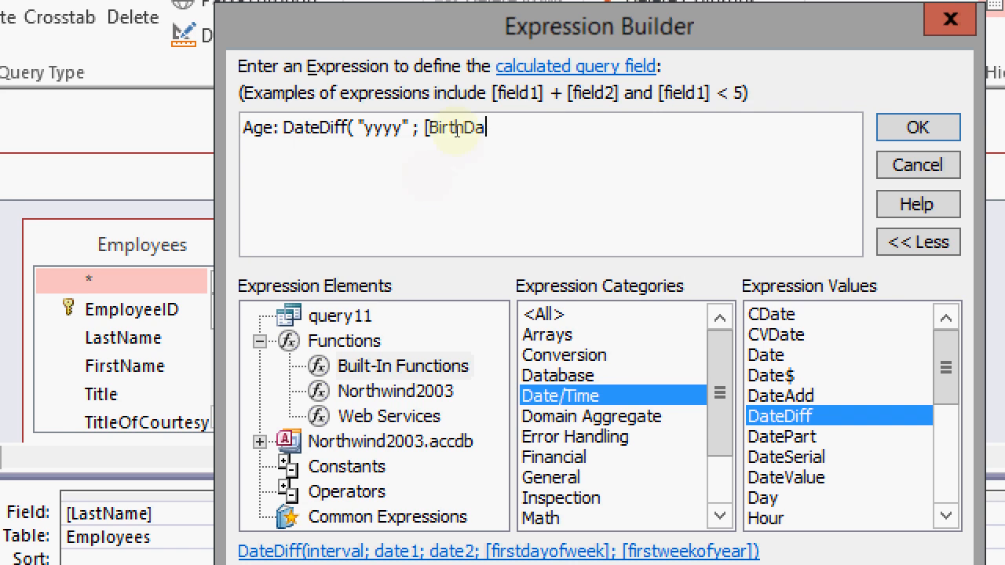
key(ctrl+space)
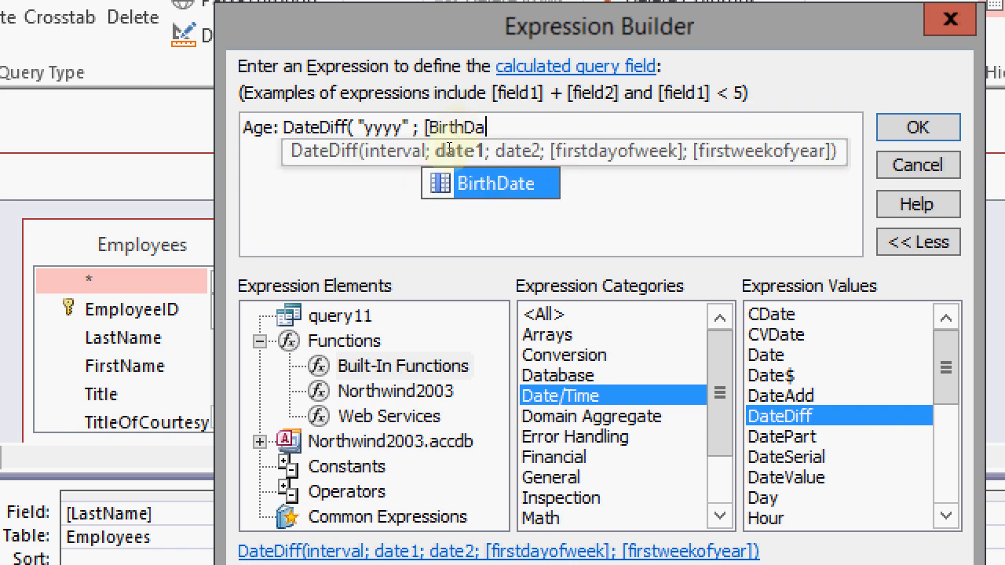
double_click(437, 164)
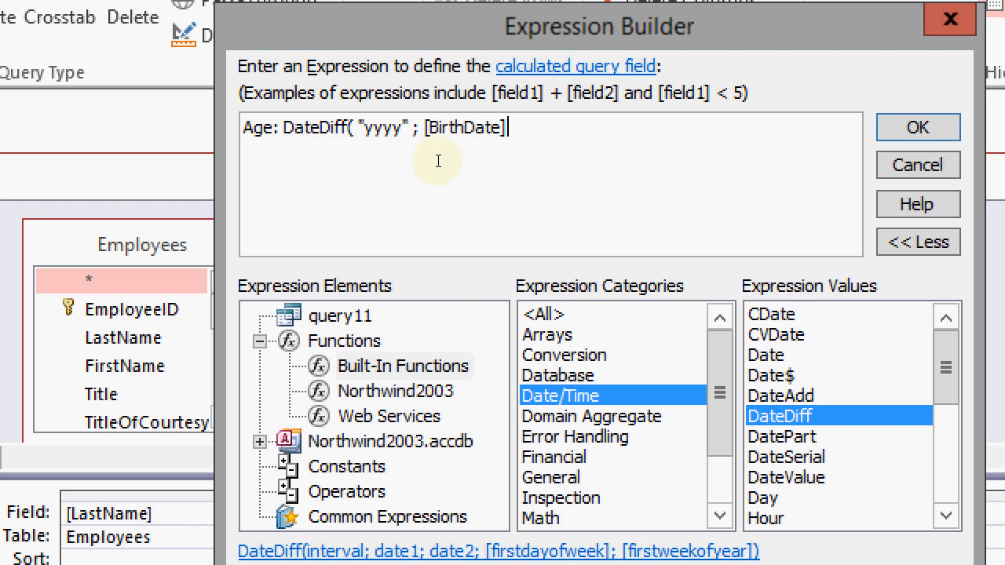
- Complete the DateDiff expression with Now() as the second date, accept it and run query11
text(;)
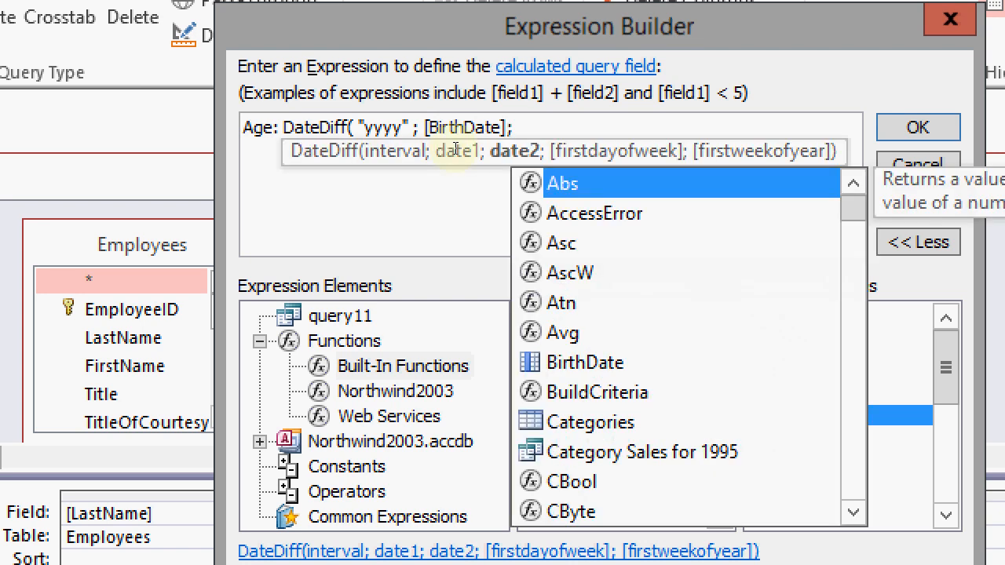
text([)
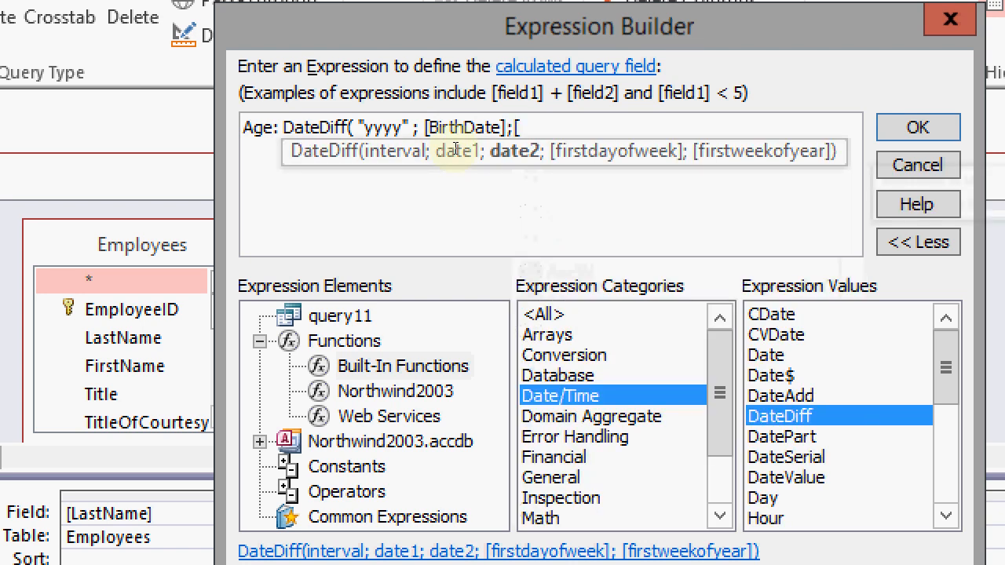
key(BackSpace)
text(Now)
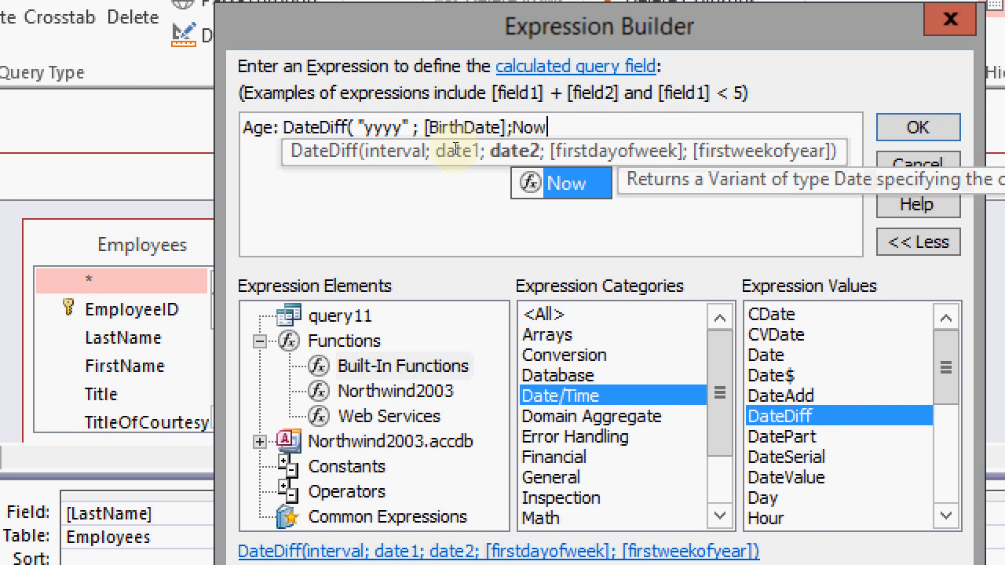
text(()
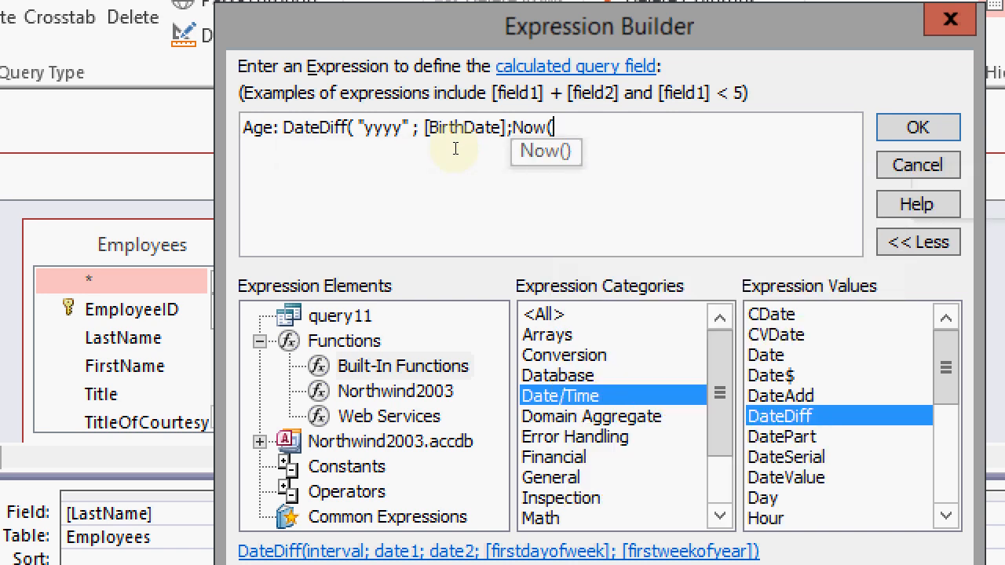
text())
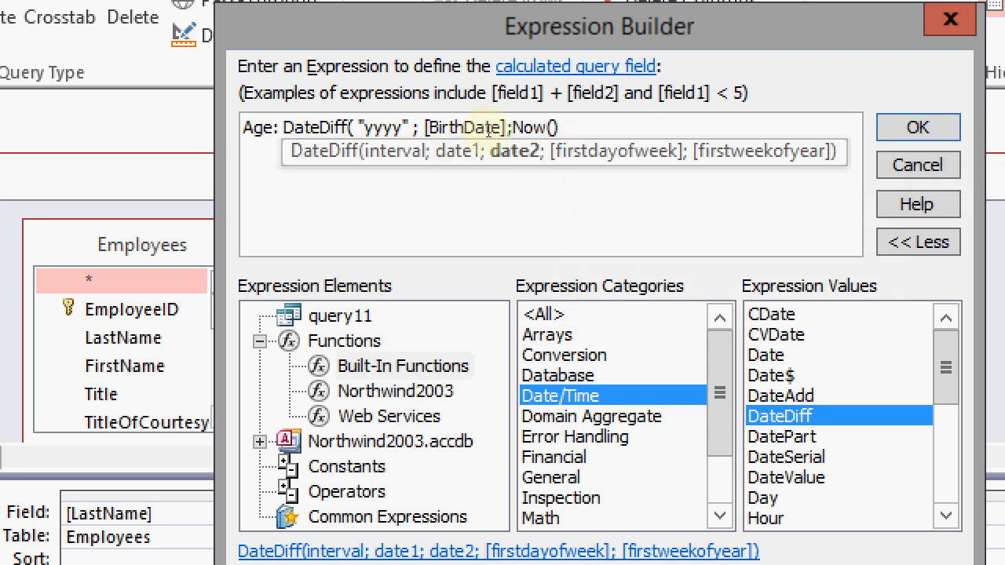
text())
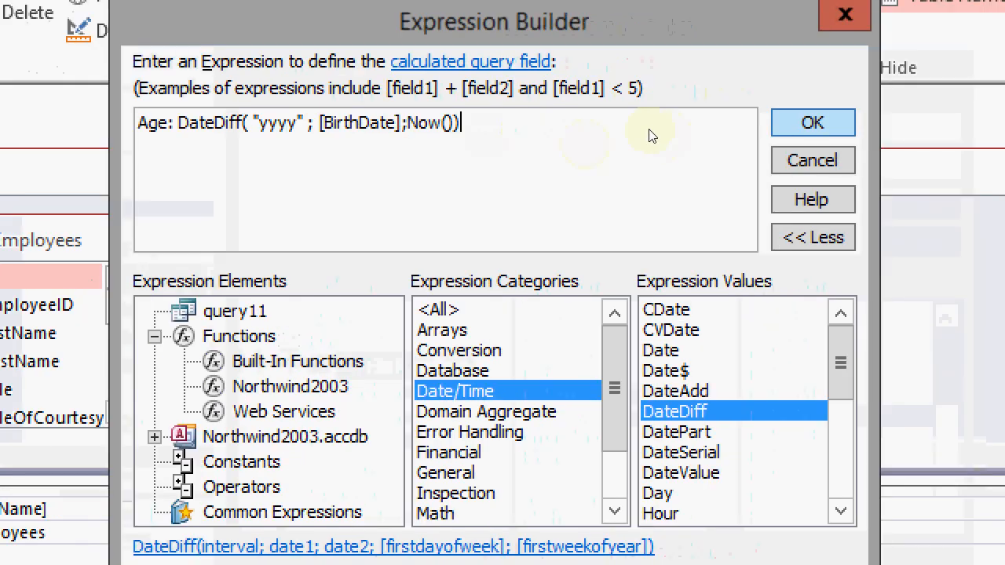
key(Return)
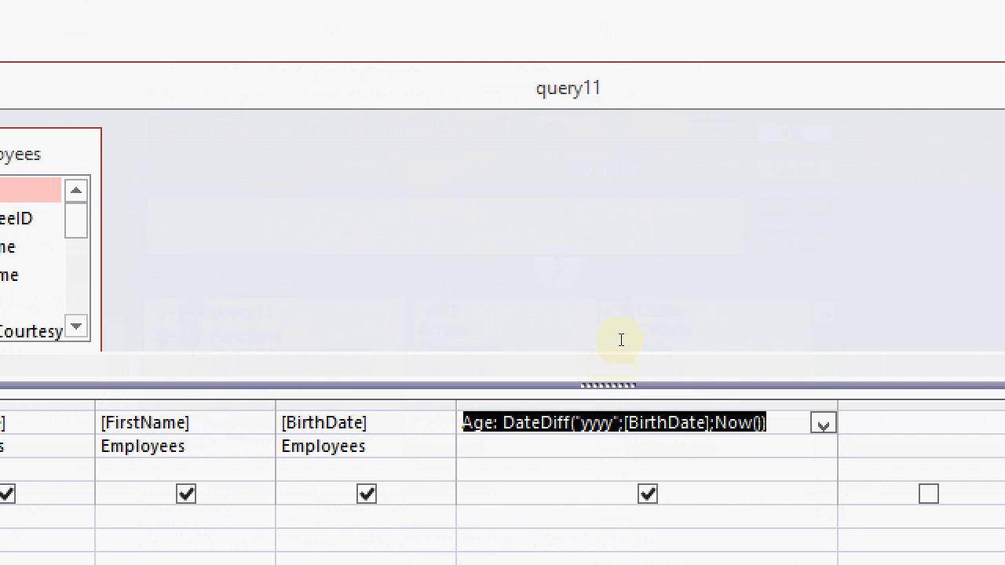
key(Down)
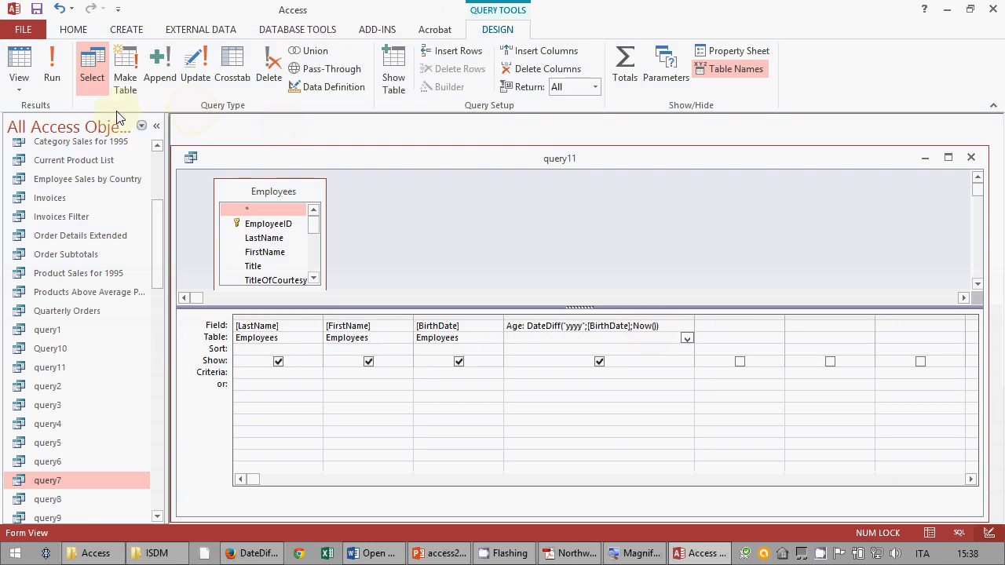
click(63, 70)
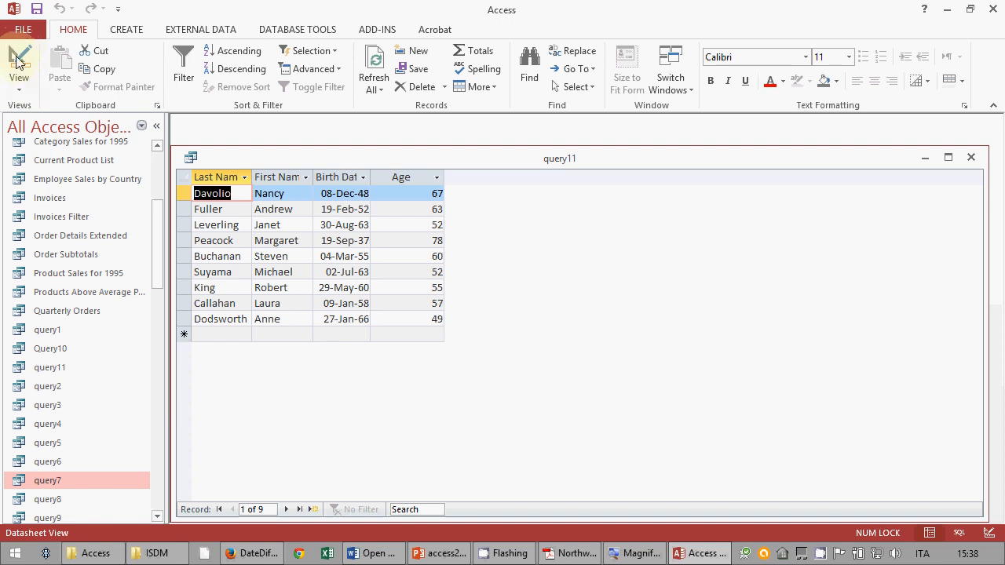
- Switch to the Word exercise document and insert two blank lines below the DateDiff() hint
click(372, 554)
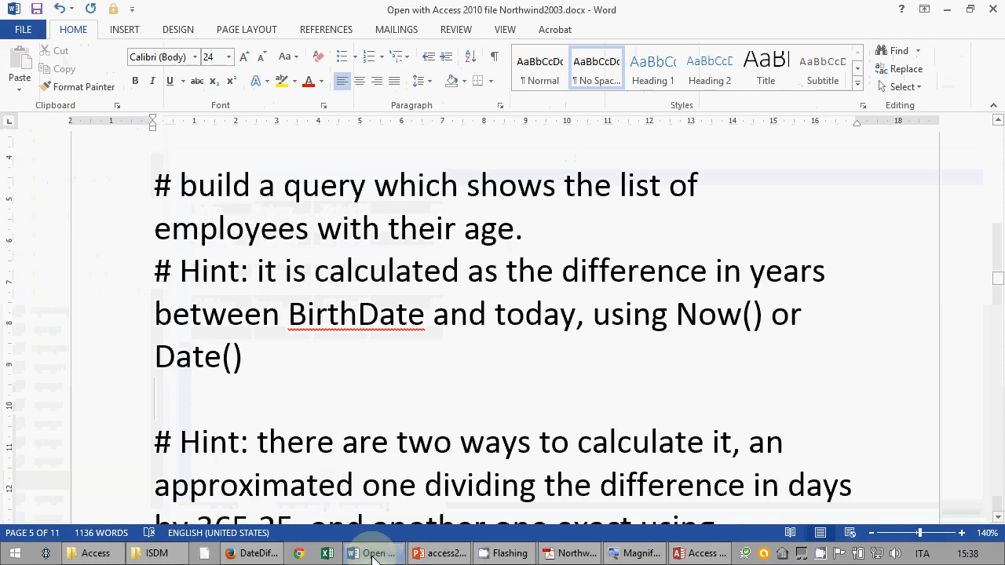
scroll(442, 367, down, 3)
scroll(442, 366, down, 3)
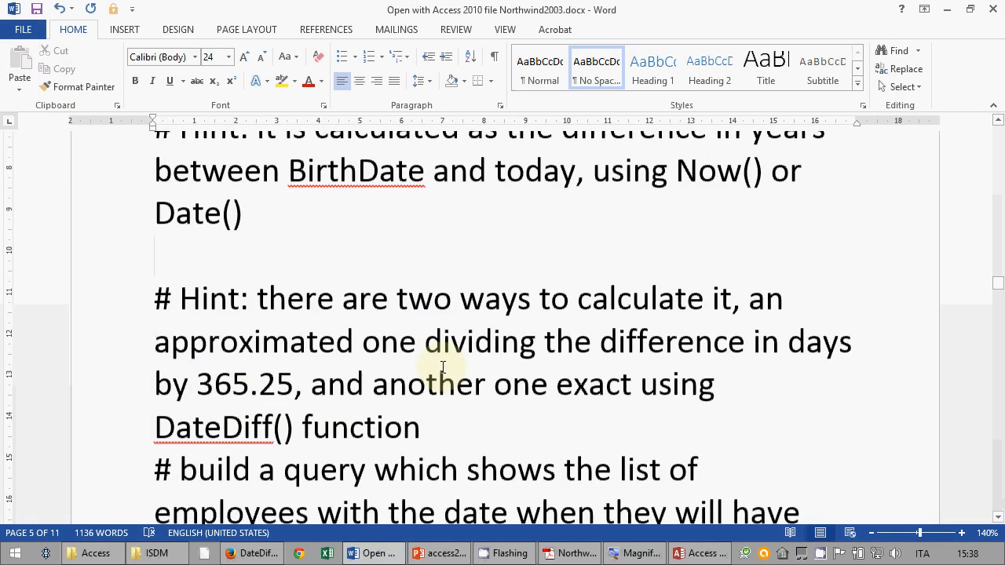
scroll(314, 312, down, 3)
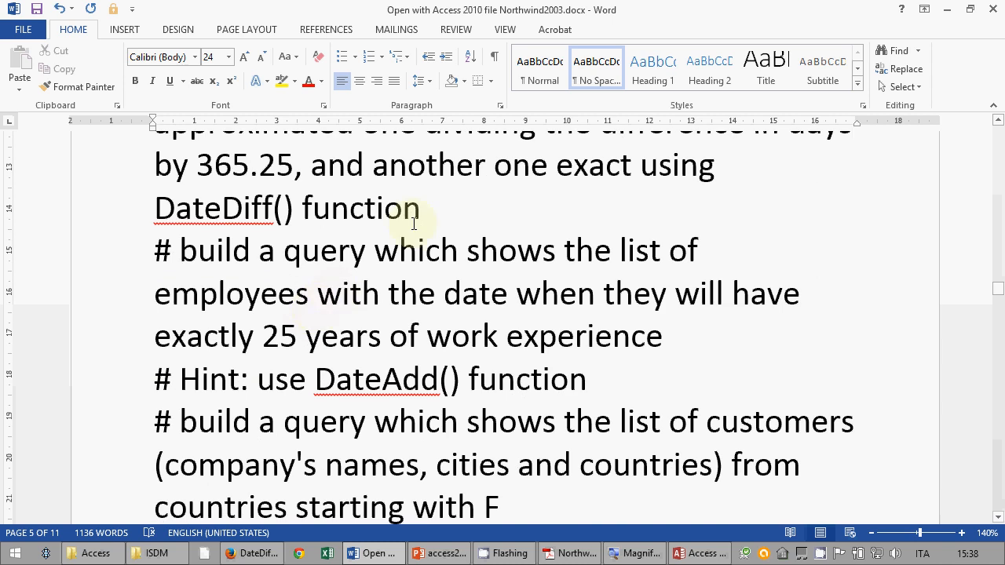
click(438, 212)
key(Return)
key(Return)
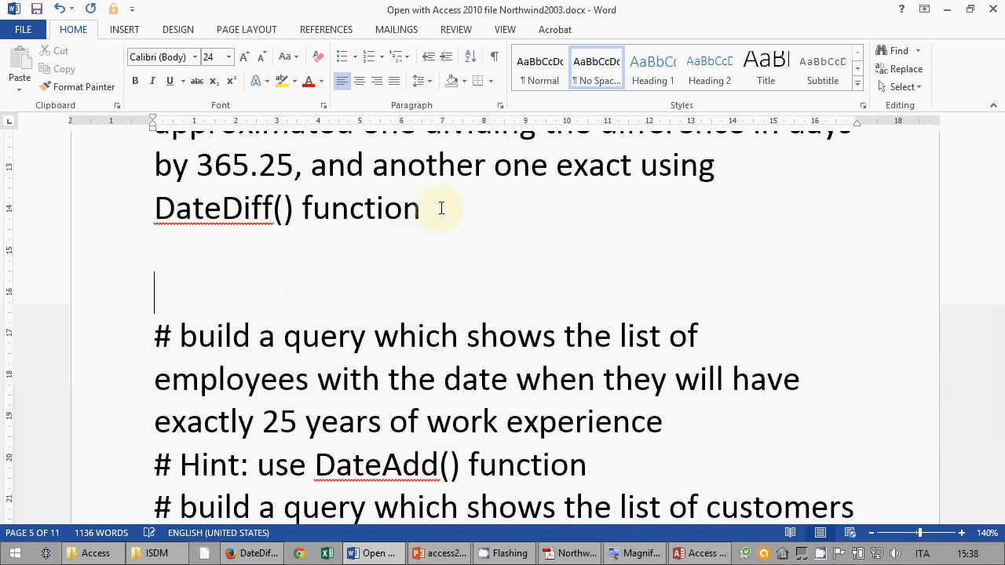
- Colour the word "date" red in the exercise about employees reaching exactly 25 years of work experience
scroll(445, 235, down, 2)
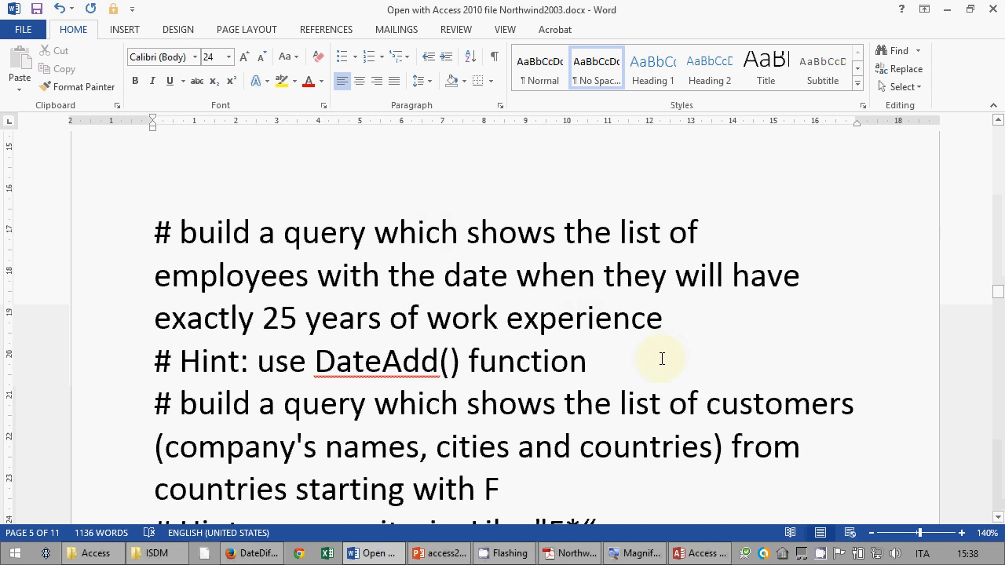
click(658, 360)
scroll(658, 360, down, 1)
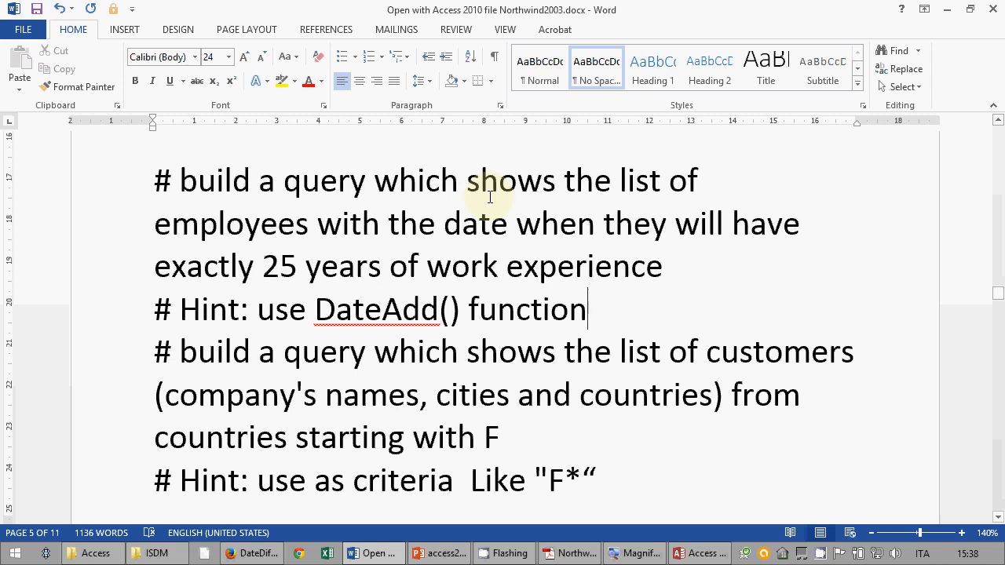
double_click(470, 225)
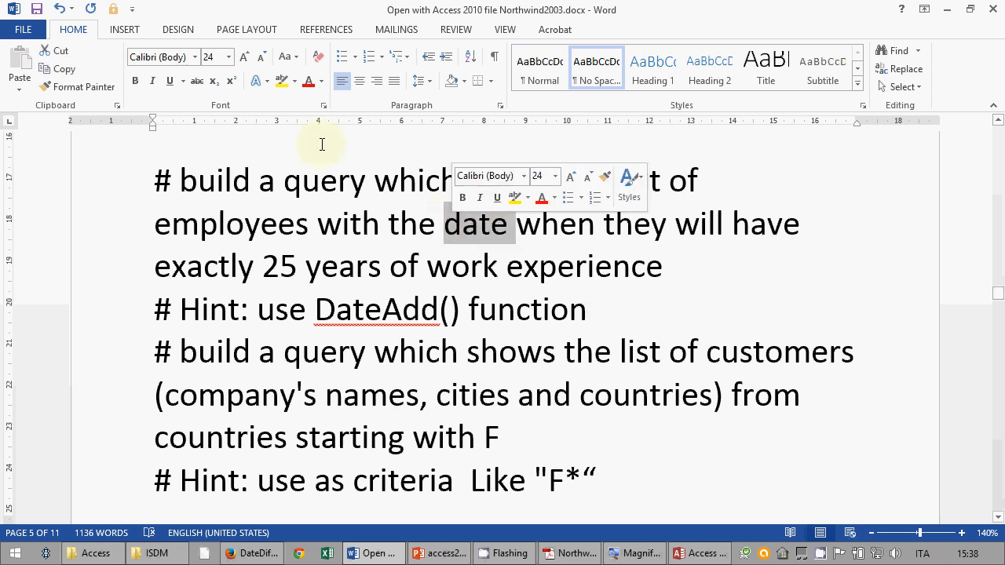
click(307, 80)
click(559, 224)
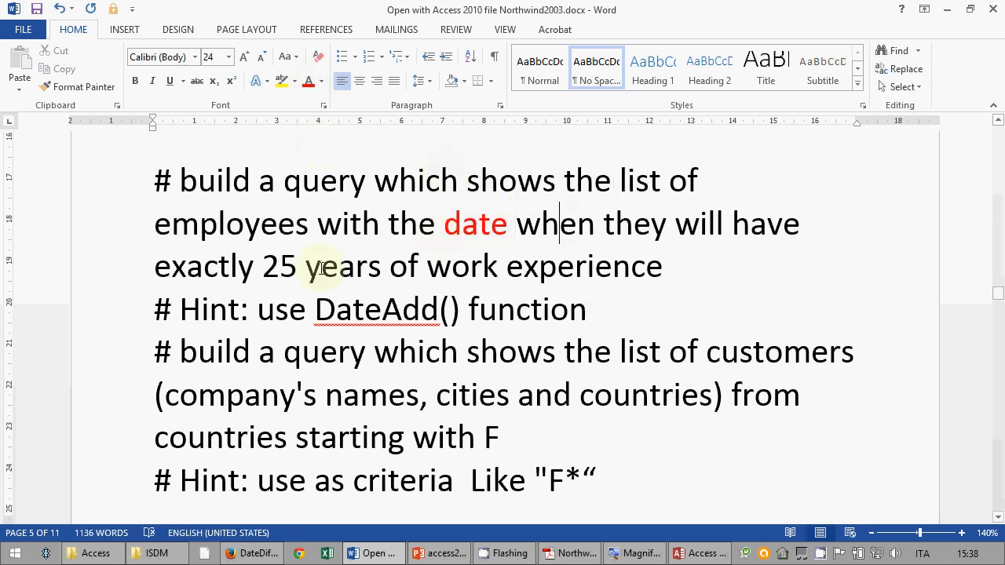
click(666, 271)
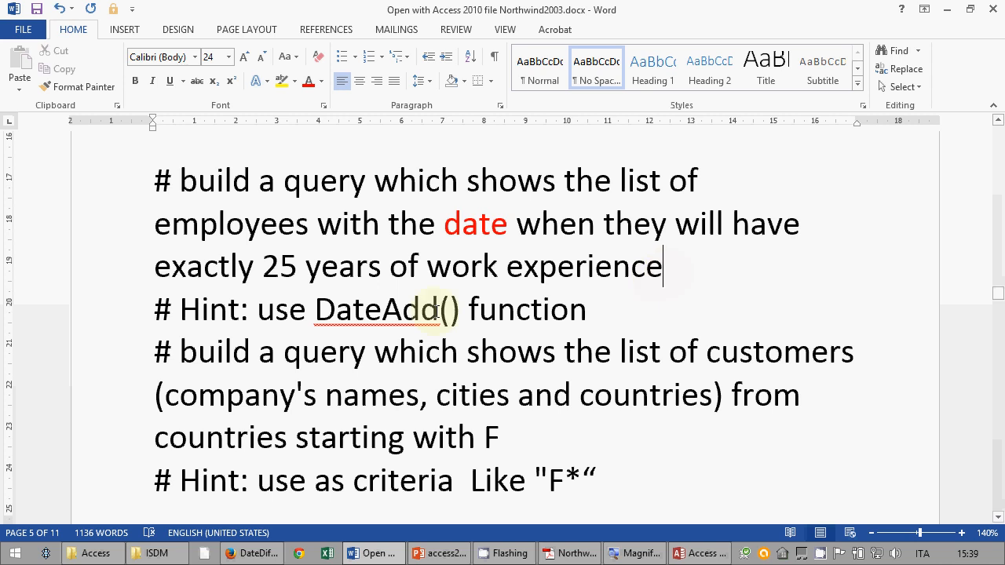
- Insert two blank lines below the DateAdd() hint to separate it from the customers exercise
drag(322, 311, 445, 316)
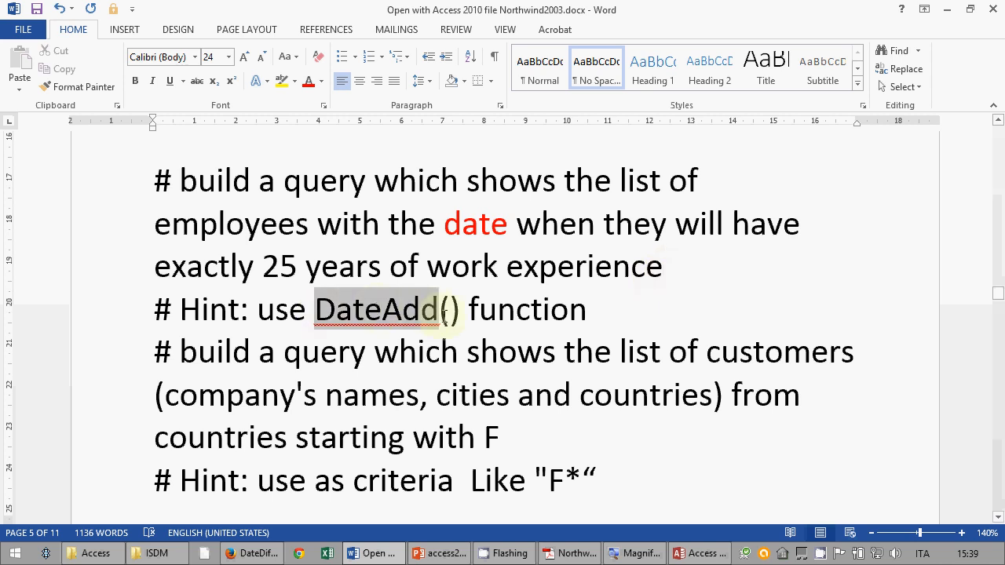
click(614, 316)
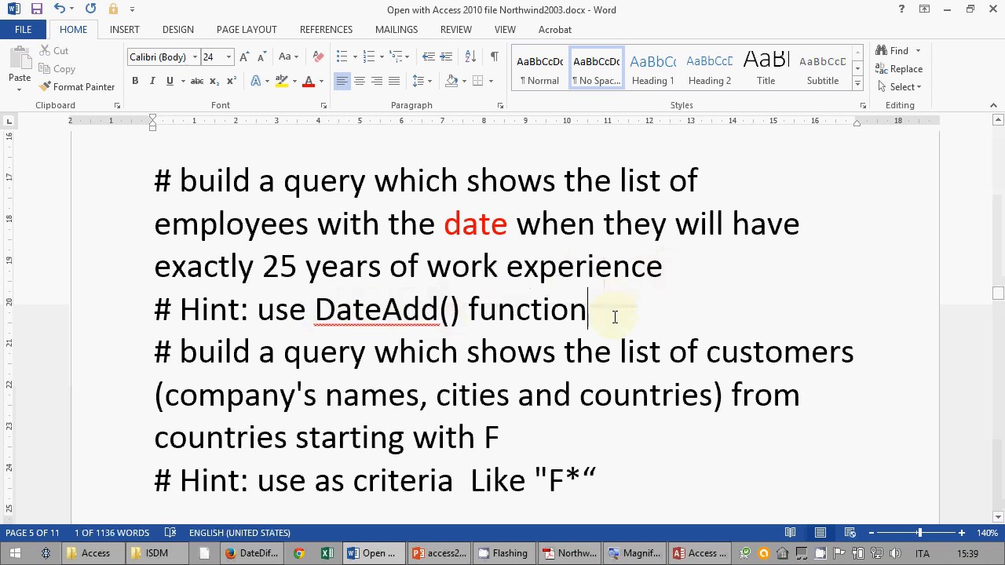
key(Return)
key(Return)
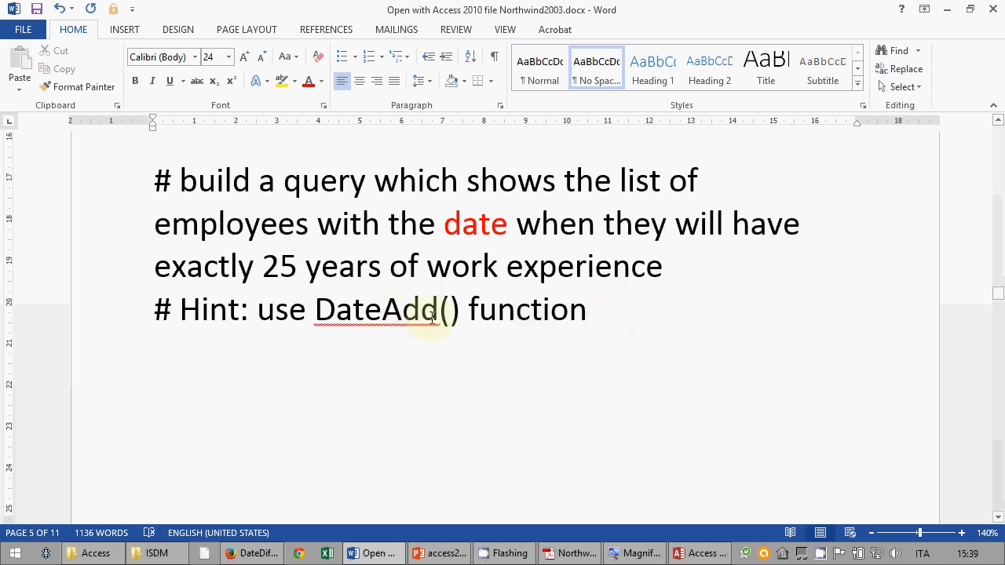
- Switch back to Access, return query11 to Design View and close it
click(705, 554)
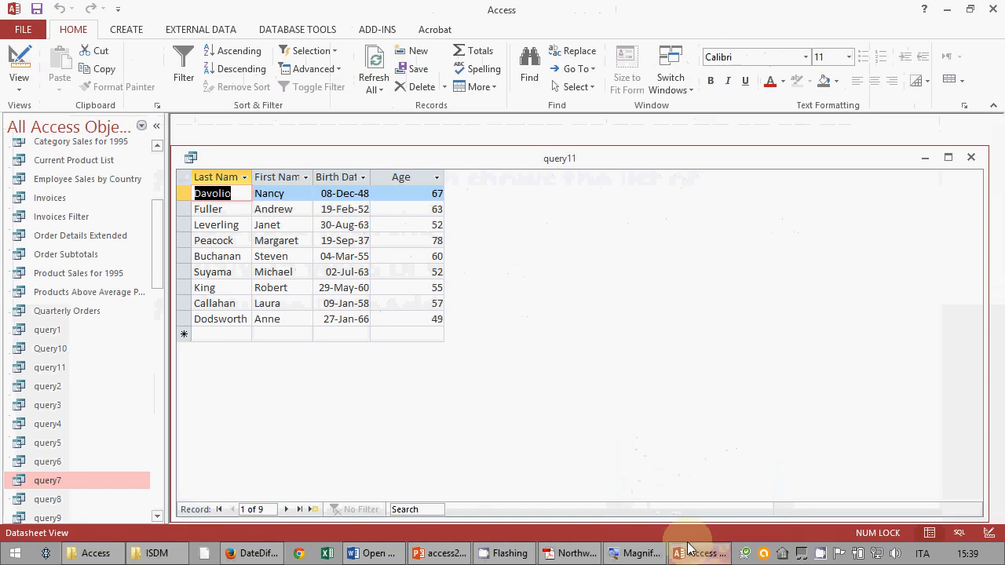
click(23, 67)
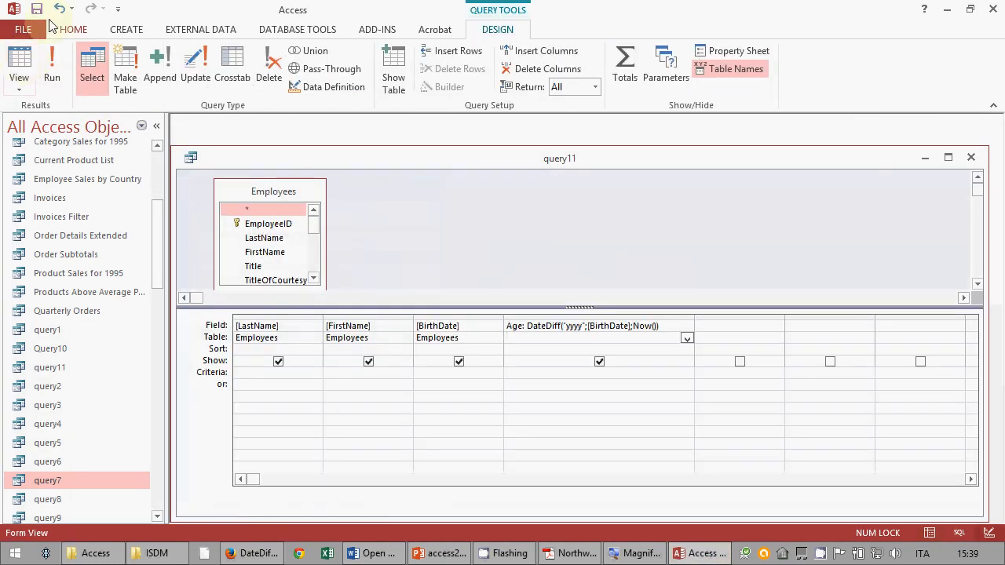
click(970, 158)
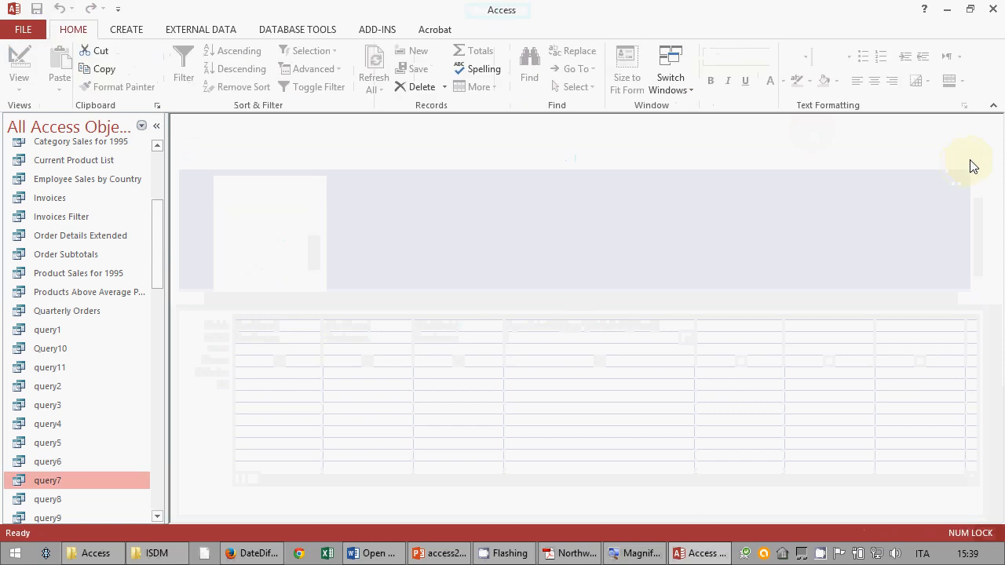
- Start a new query with the Simple Query Wizard and choose the Employees table as its source
click(138, 33)
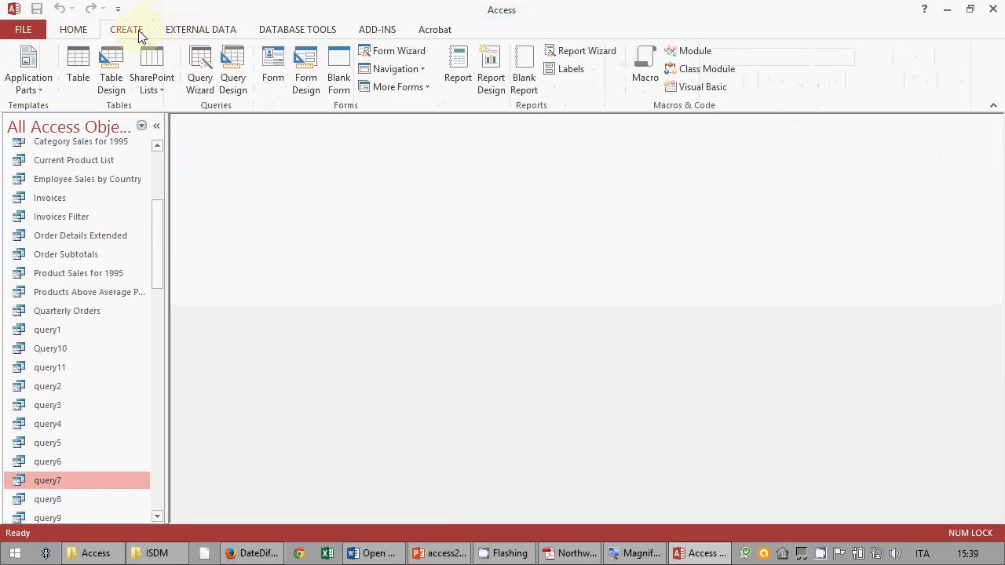
click(211, 63)
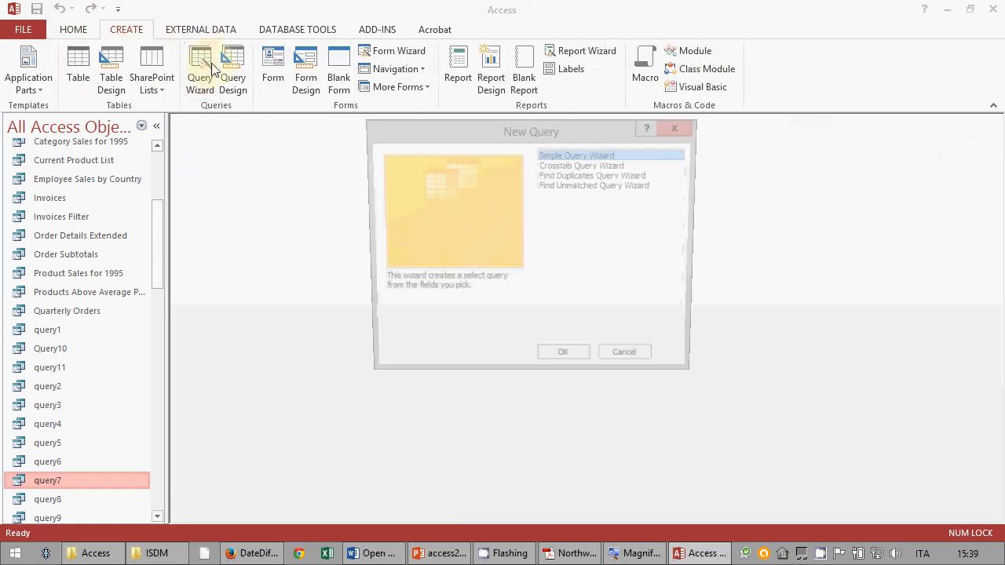
click(585, 353)
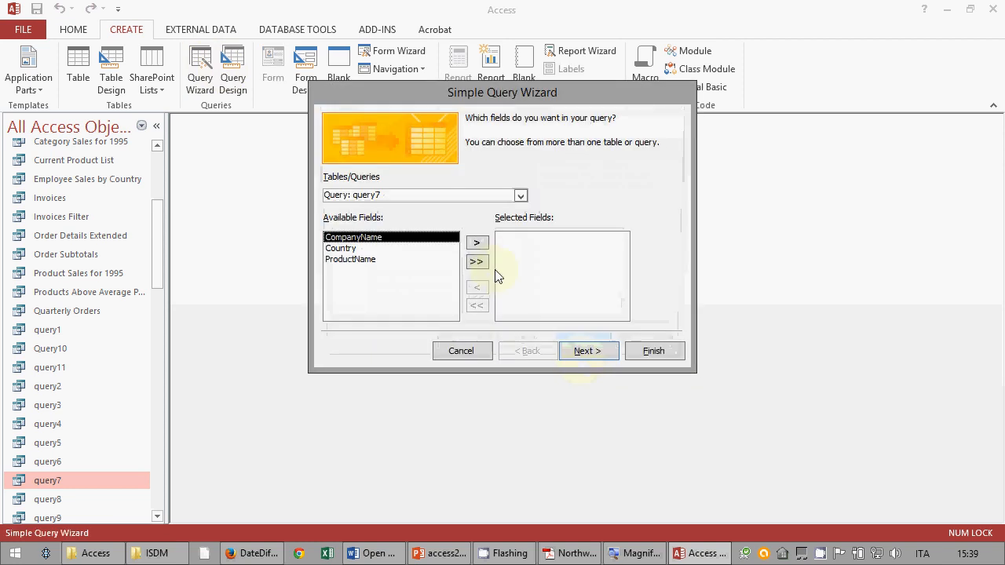
click(521, 195)
click(523, 234)
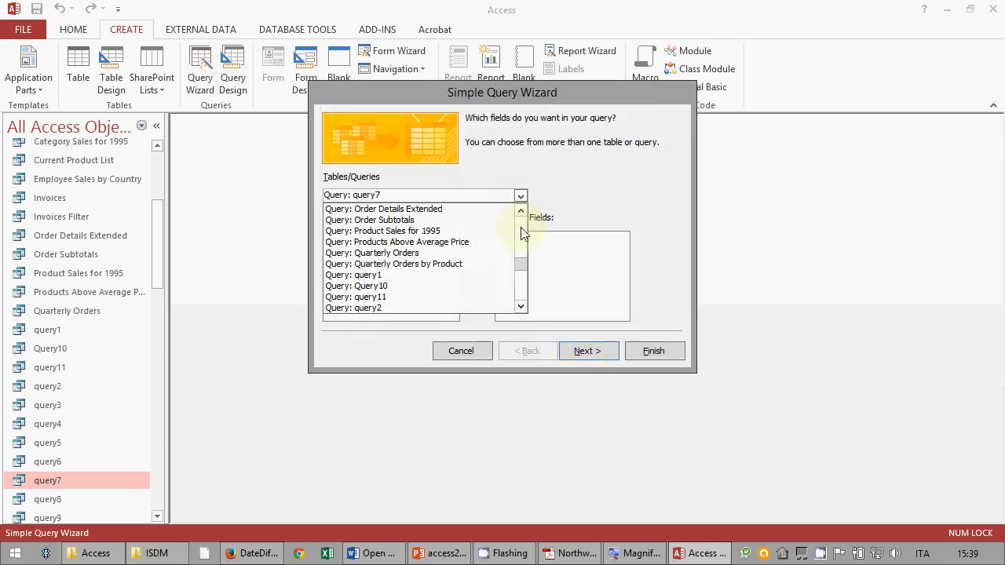
click(524, 233)
click(457, 232)
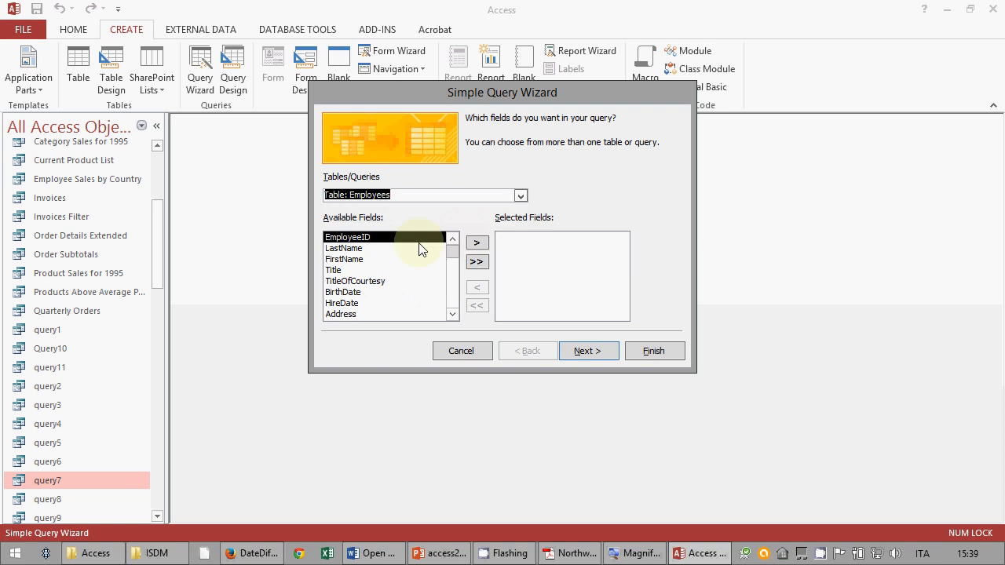
- Add the LastName, FirstName and HireDate fields to the query's selected fields
click(401, 248)
click(476, 242)
click(477, 242)
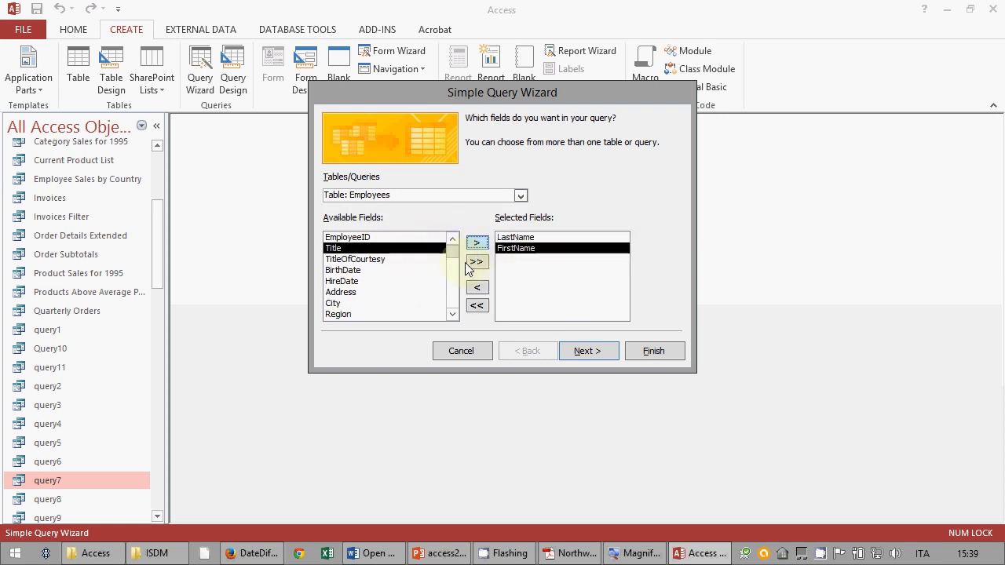
click(408, 281)
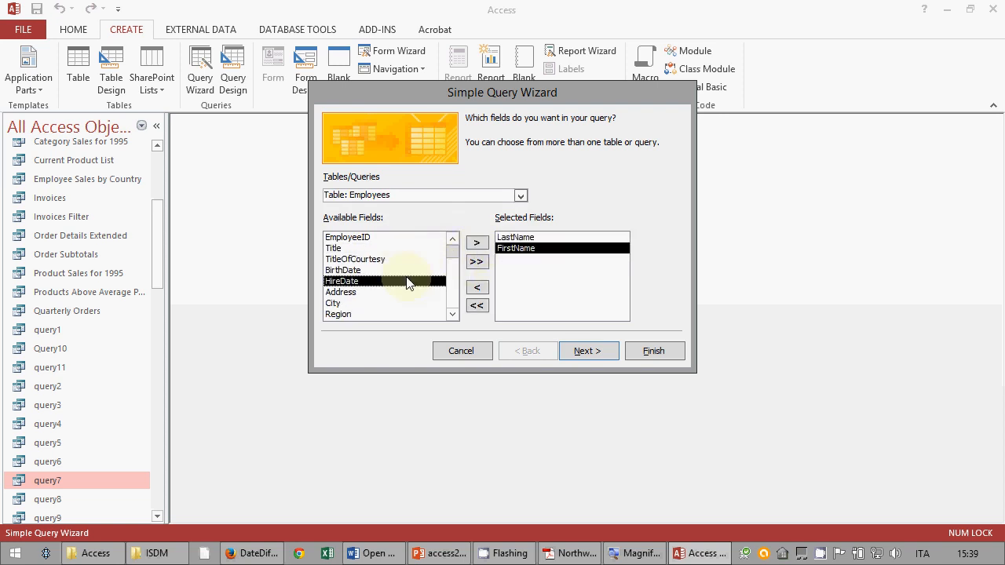
click(476, 243)
- Title the query query12 and finish the wizard
click(600, 351)
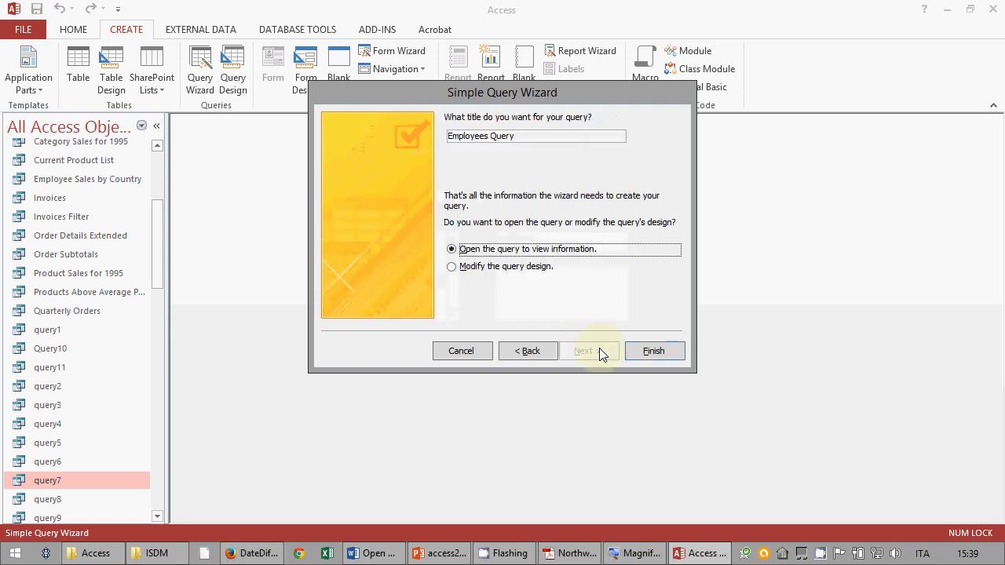
drag(519, 137, 430, 136)
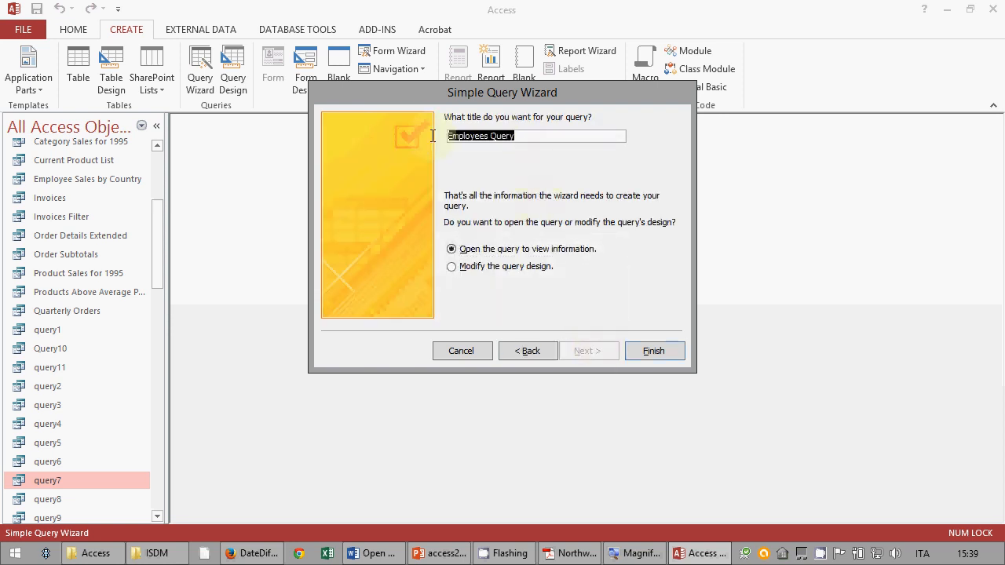
text(query)
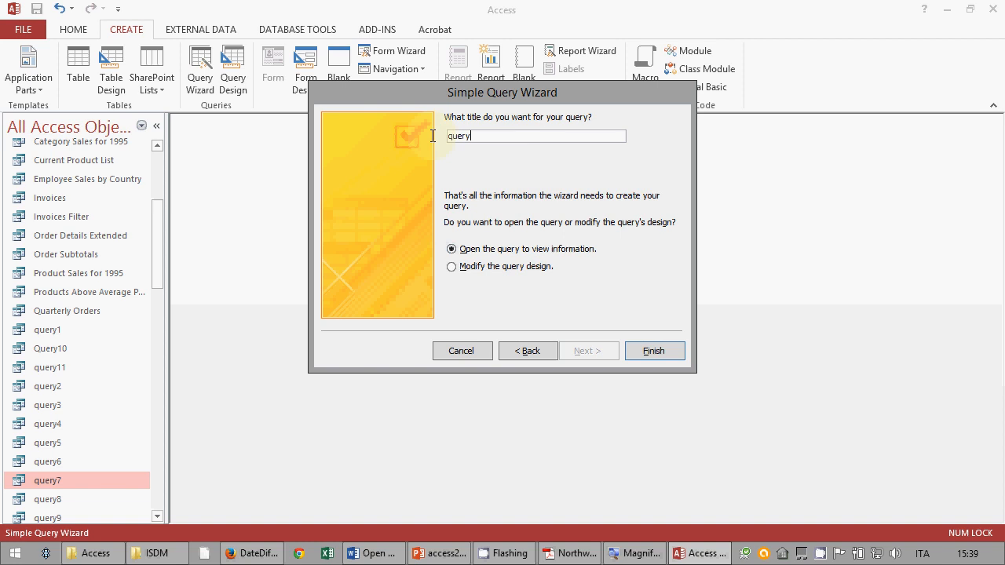
text(12)
key(Return)
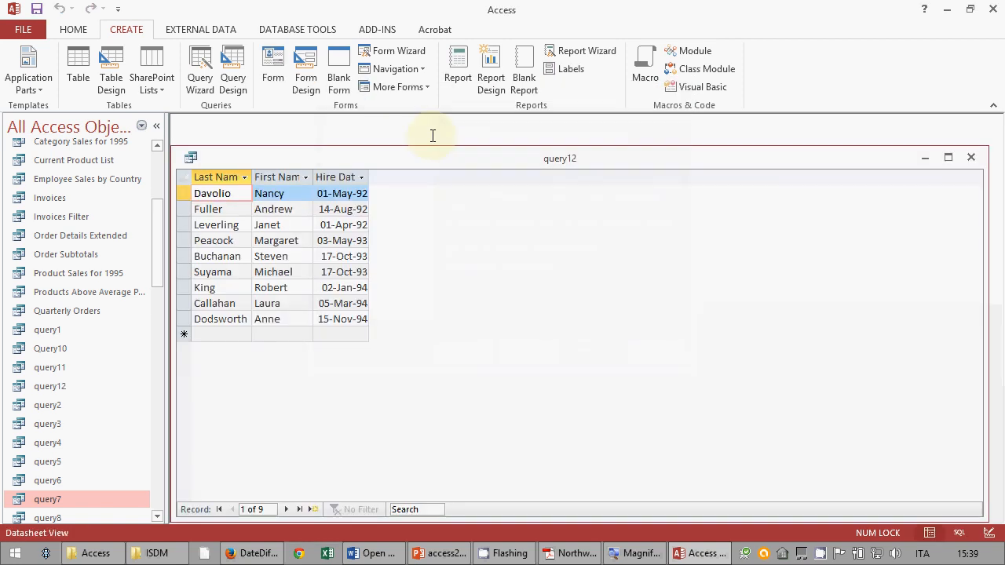
- Show query12 in Design View and enlarge the design grid's area
click(73, 30)
click(20, 64)
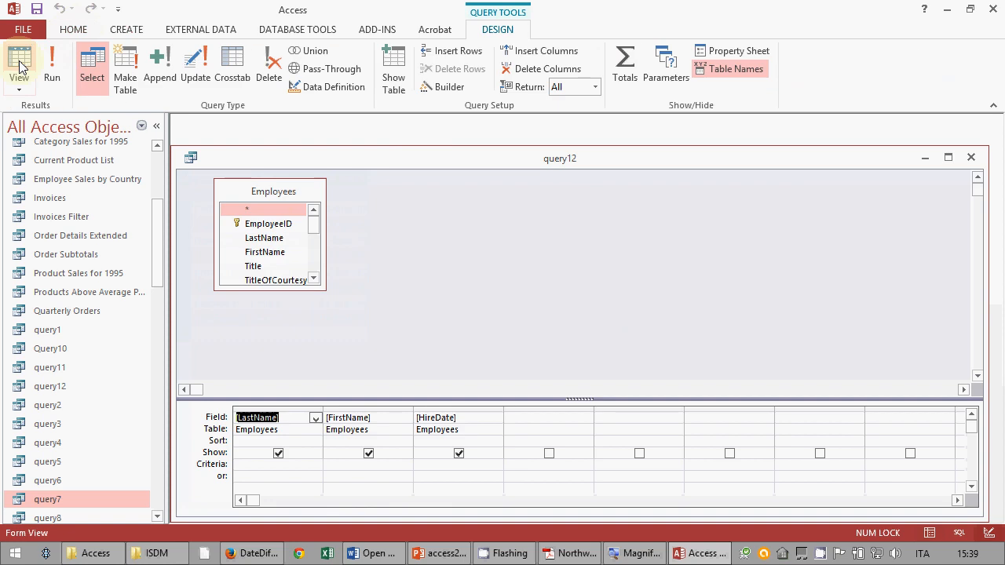
drag(342, 395, 354, 316)
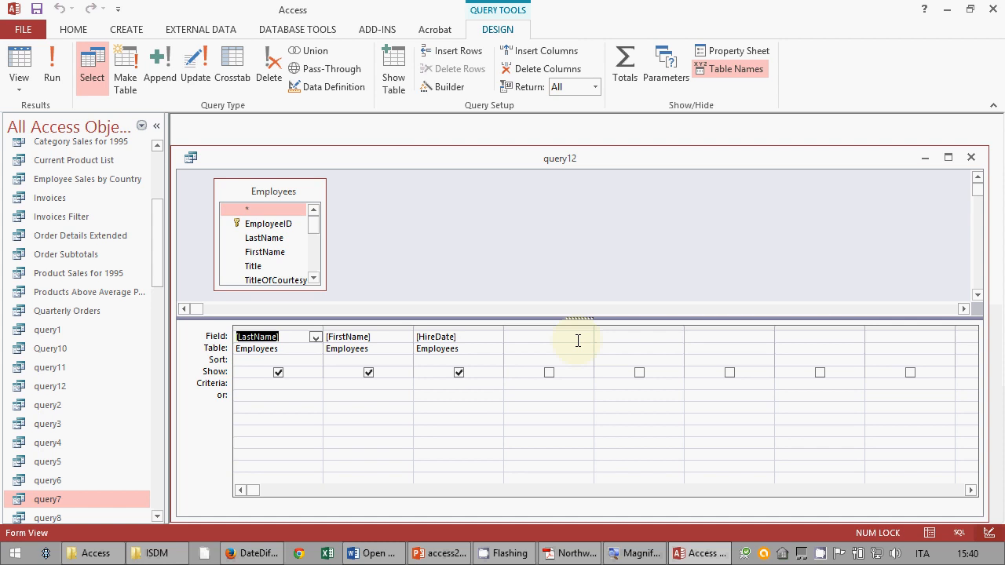
- Begin a calculated field in the first empty column with "TwentyFiveYearsDate: DateAdd(" and widen that column
text(Yea)
key(Escape)
click(578, 340)
text(TwentyFiv)
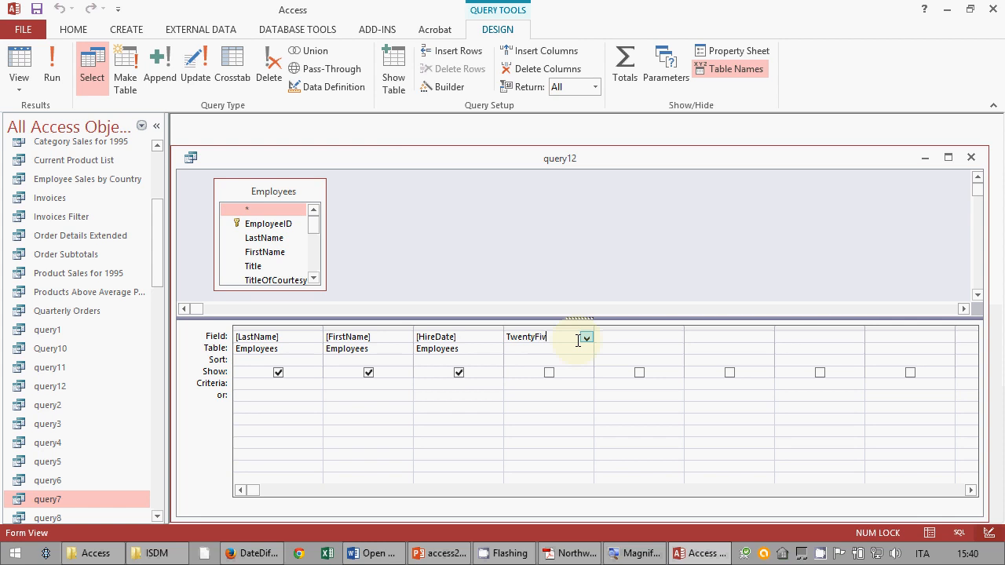
text(eYears:)
drag(594, 328, 770, 336)
click(604, 339)
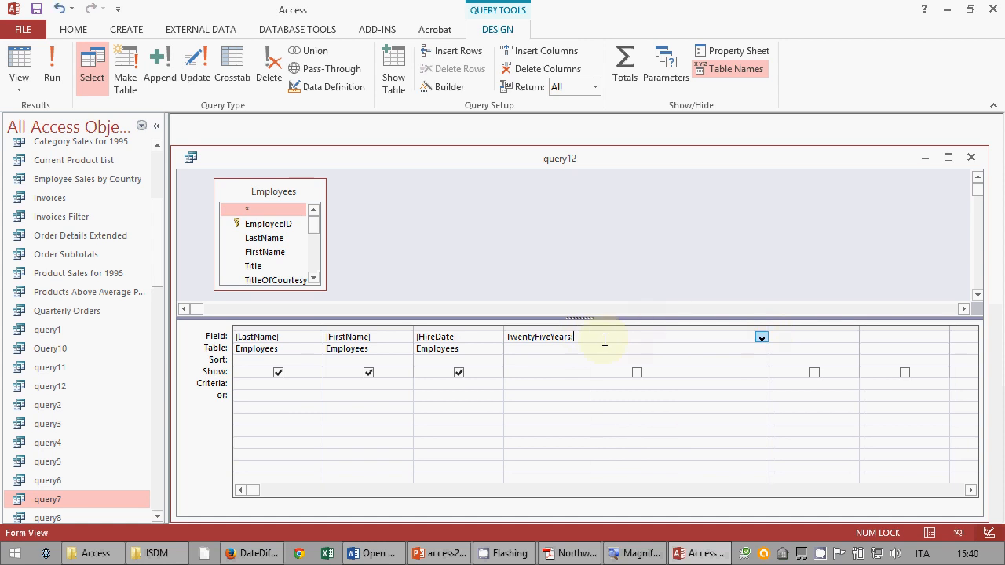
key(BackSpace)
text(Date)
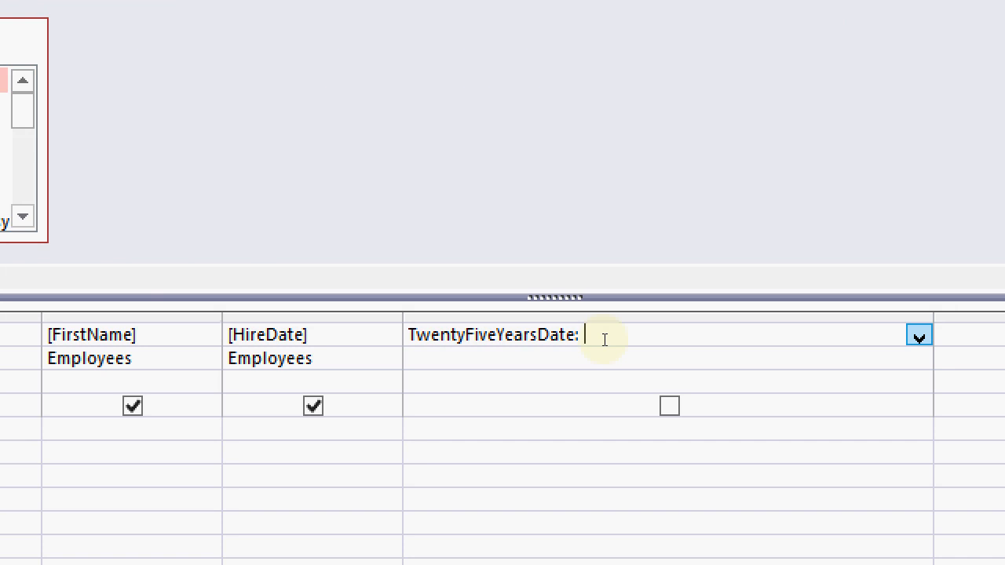
text(: DateAdd()
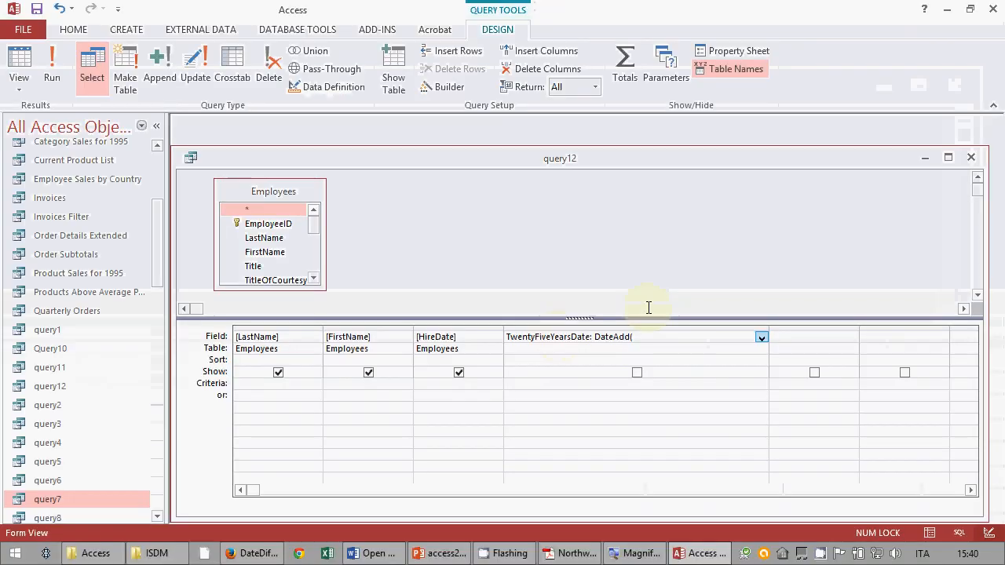
- Open the Expression Builder on the new field and select DateAdd among the built-in Date/Time functions to show its syntax
click(442, 87)
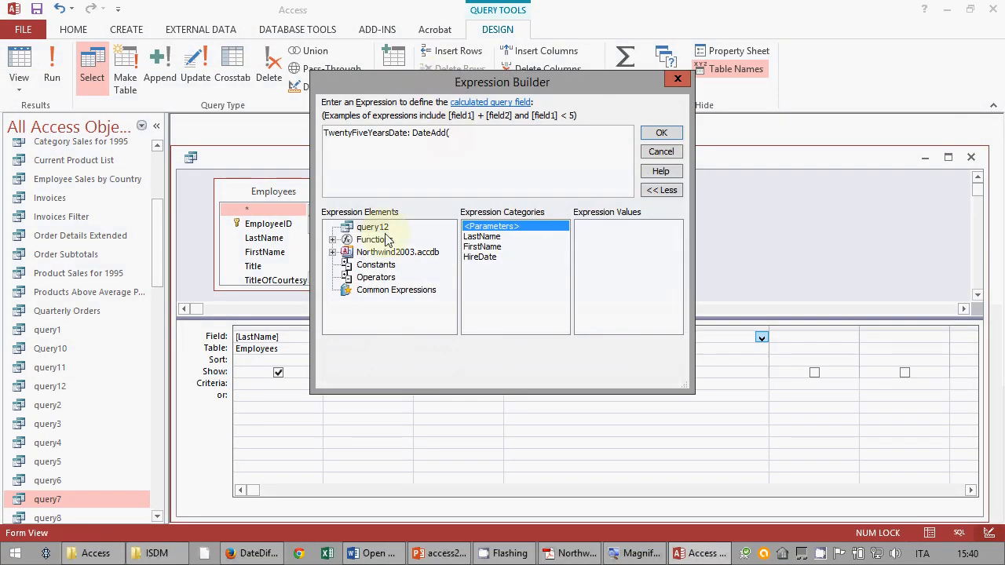
click(333, 239)
click(393, 252)
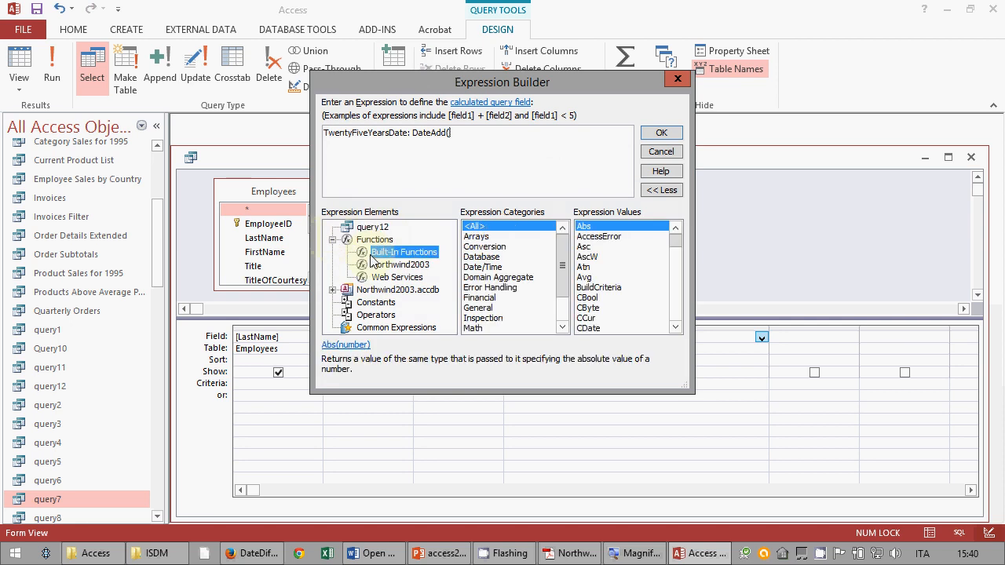
click(497, 267)
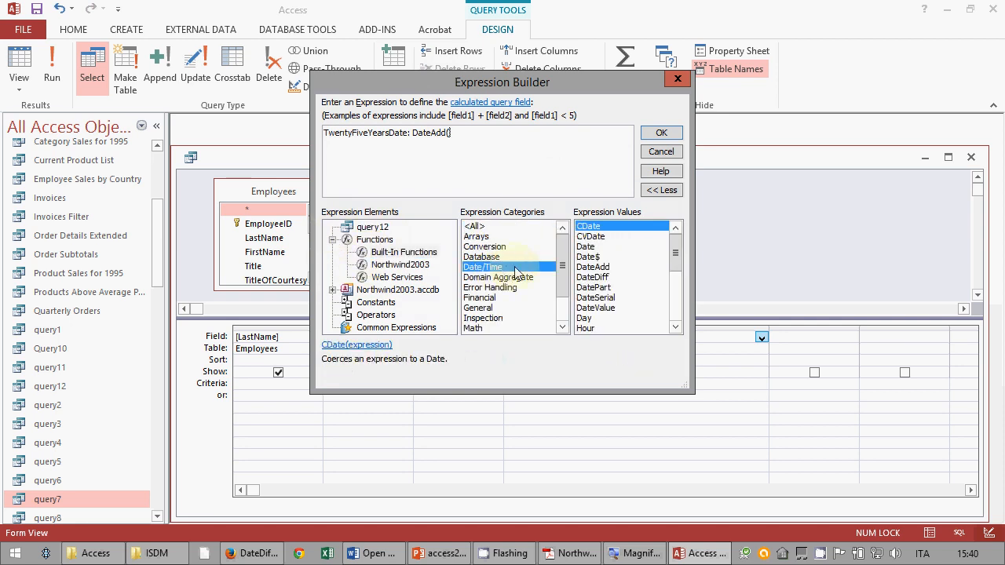
click(593, 268)
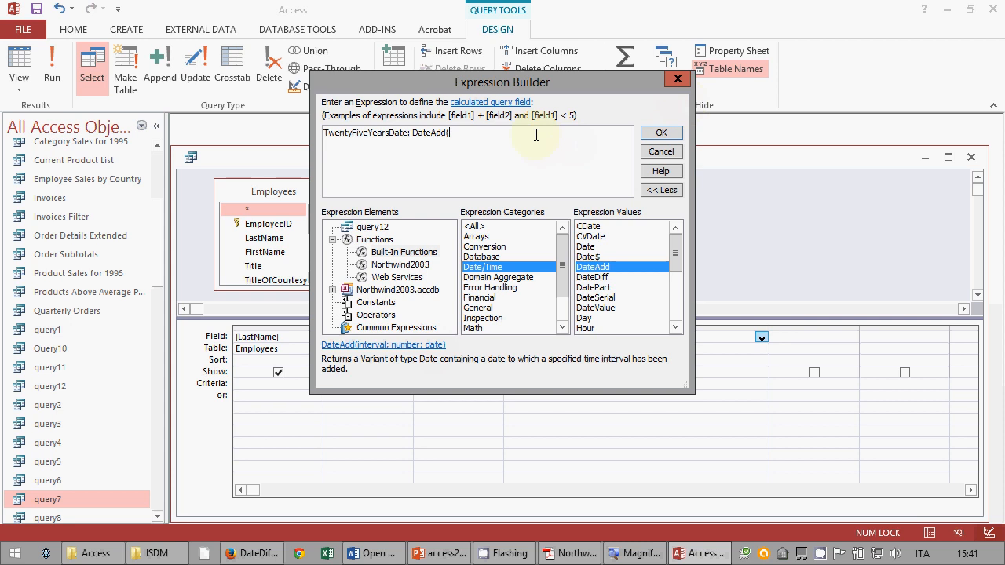
- Complete the expression as TwentyFiveYearsDate: DateAdd( "yyyy" ; 25 ; [HireDate]) and accept it into the query grid
text("yyy)
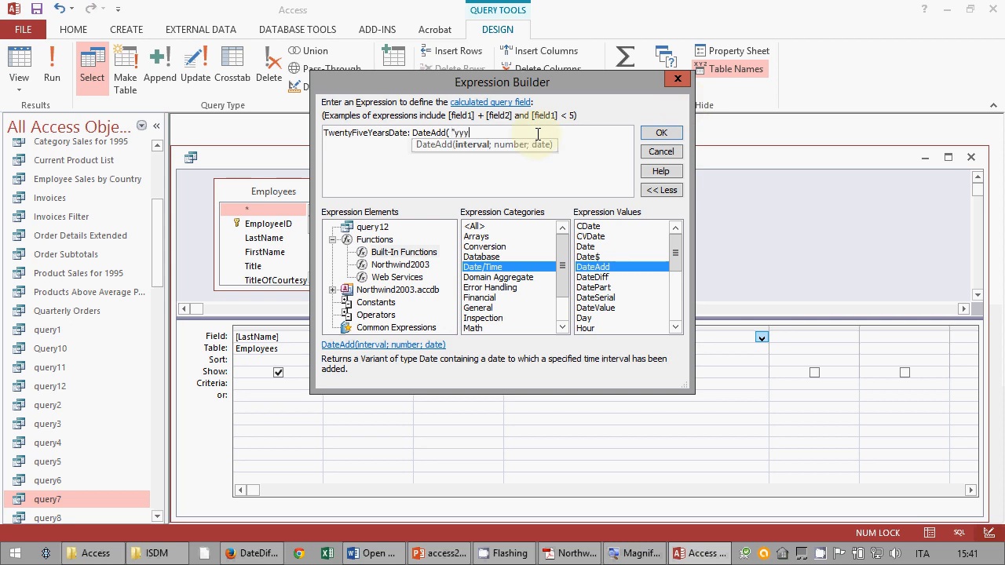
text(y" ; 25)
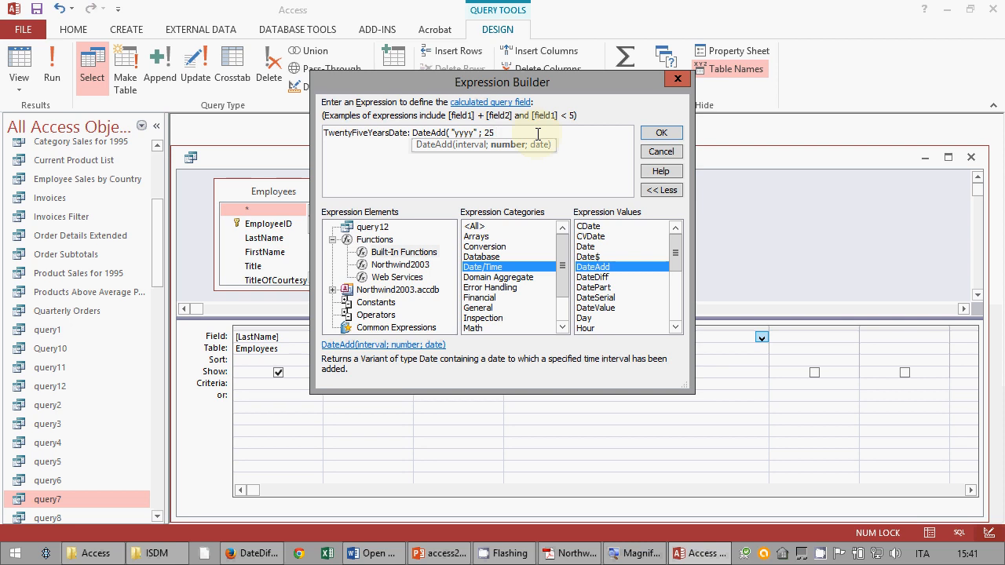
text( ; [Hire)
double_click(540, 161)
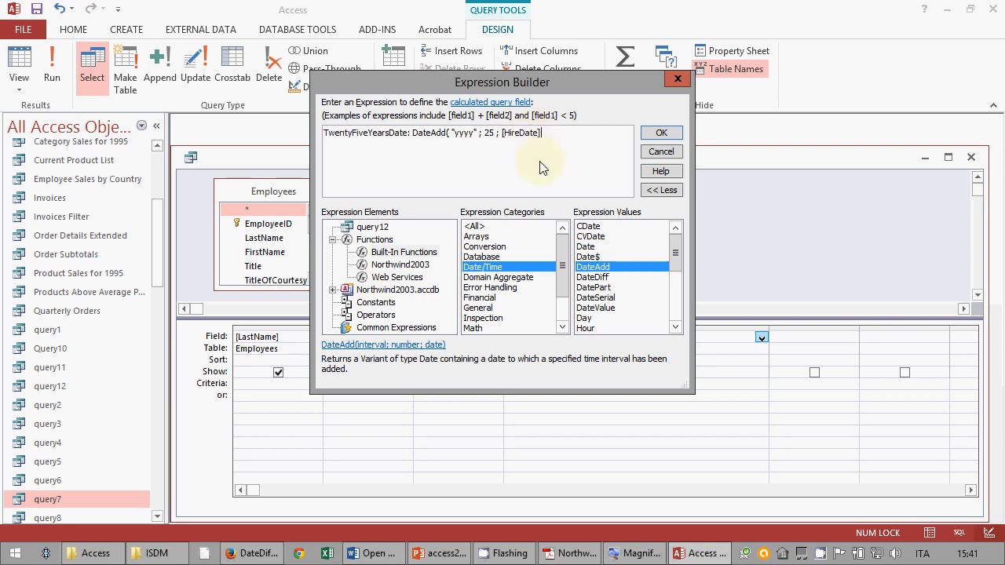
text())
double_click(540, 161)
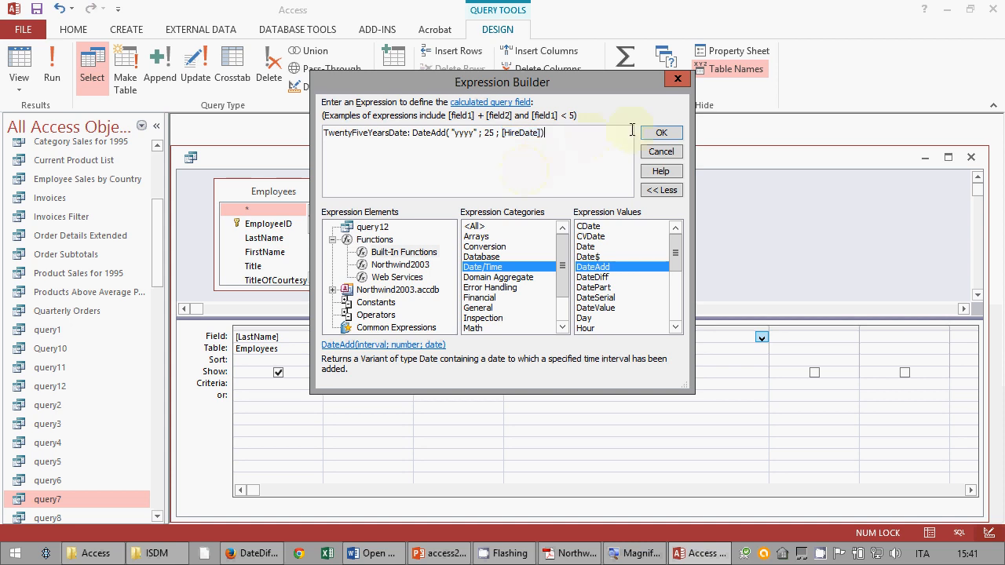
click(661, 132)
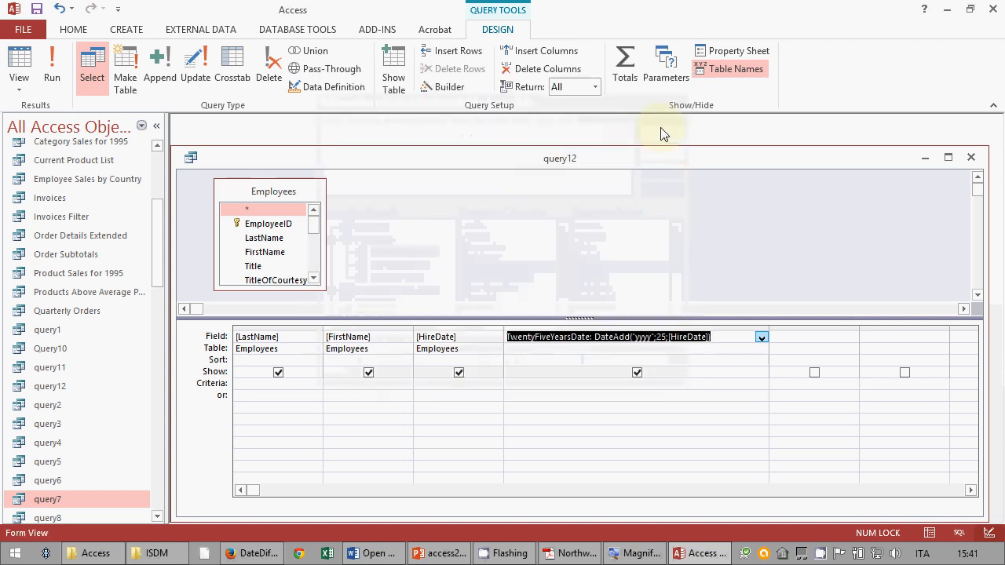
- Run query12 and widen the TwentyFiveYearsDate column in the results
click(725, 351)
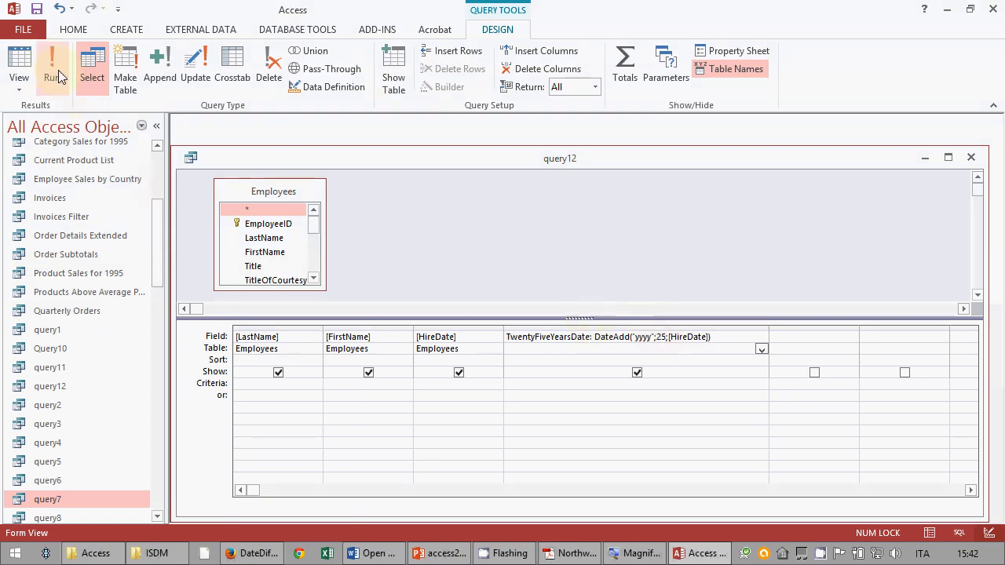
click(58, 70)
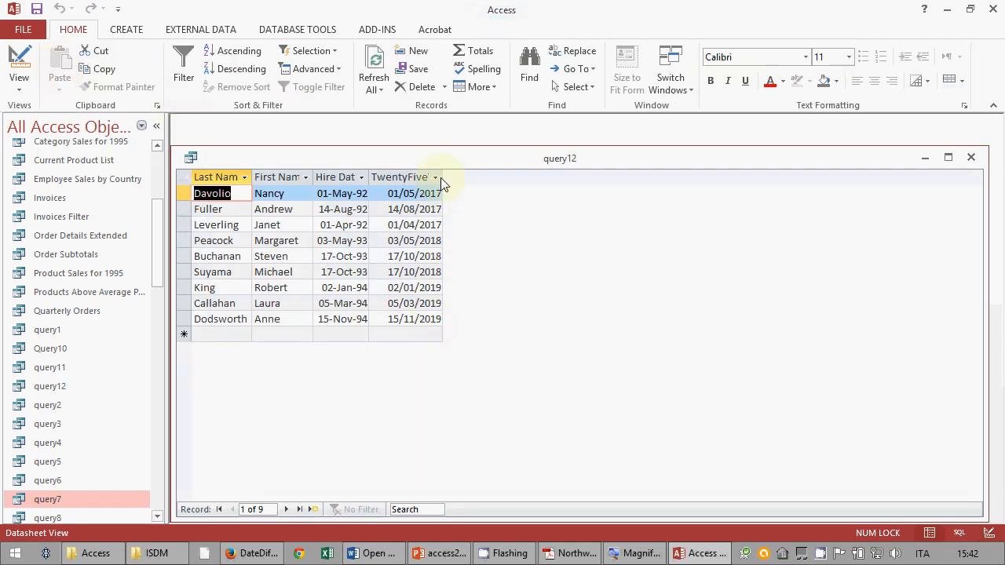
drag(444, 171, 479, 174)
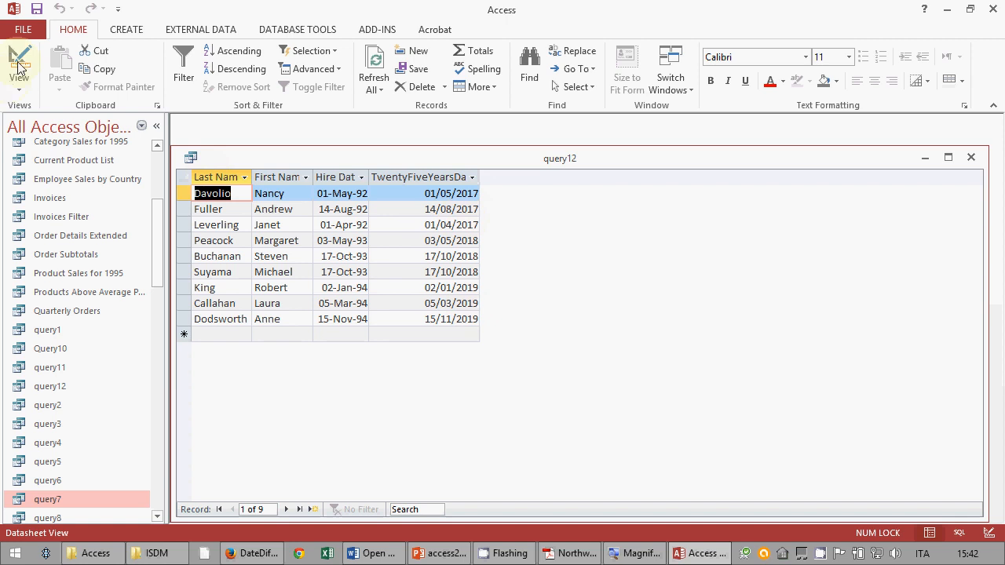
- Switch to the Word exercise document and insert four blank lines below the Like "F*" hint of the customers exercise
click(373, 553)
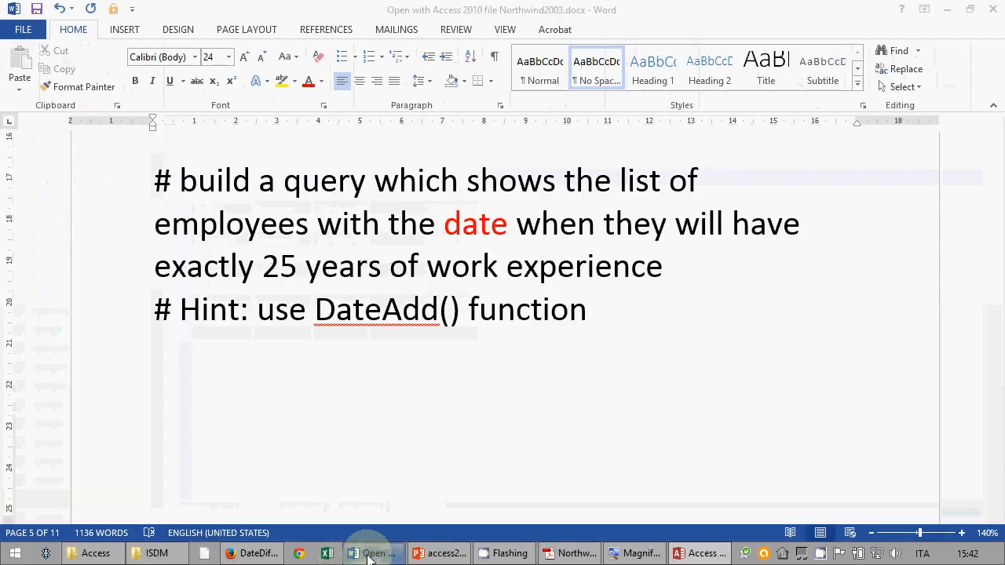
scroll(444, 414, down, 5)
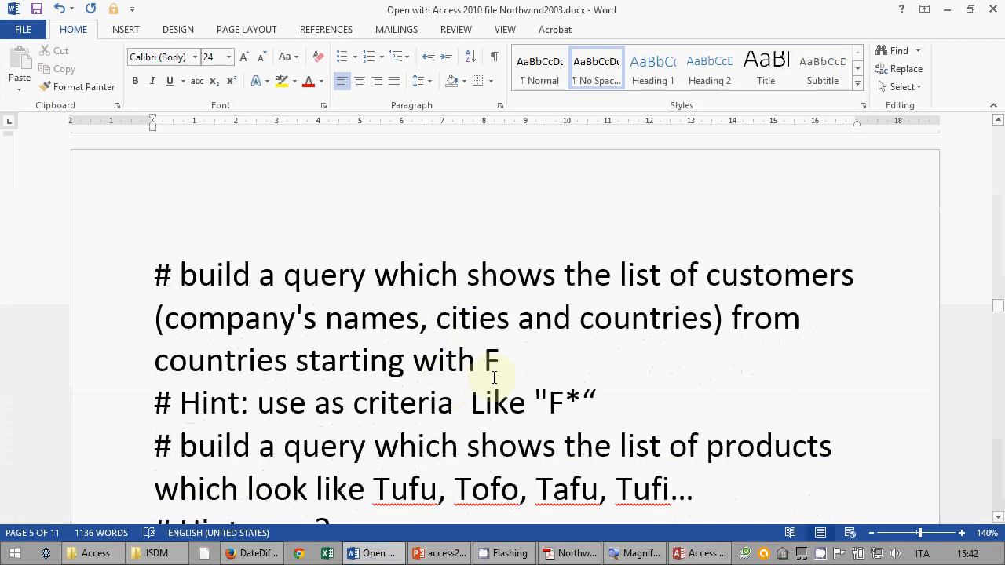
click(639, 396)
key(Return)
key(Return)
key(Return)
key(Return)
key(Up)
key(Up)
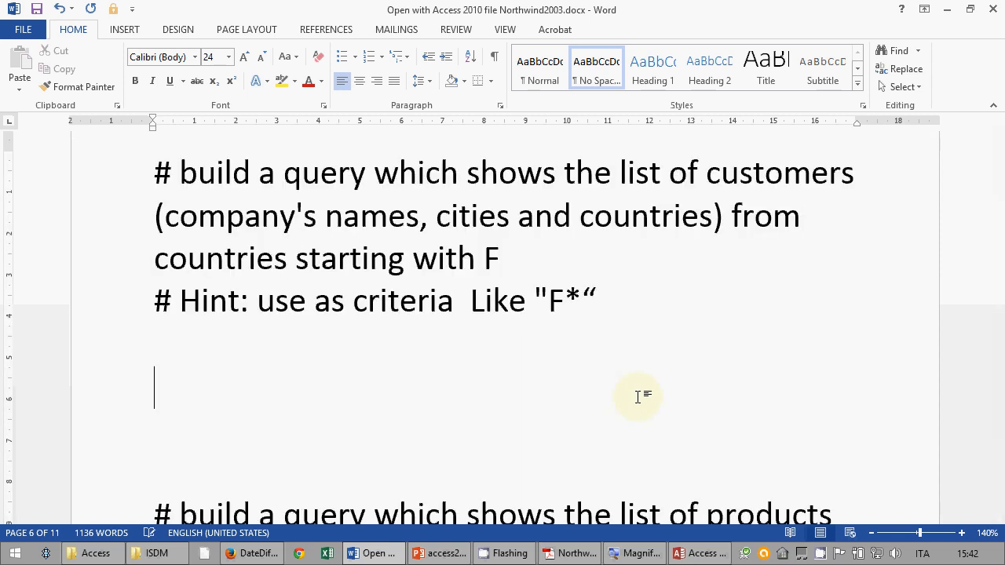
scroll(607, 415, up, 1)
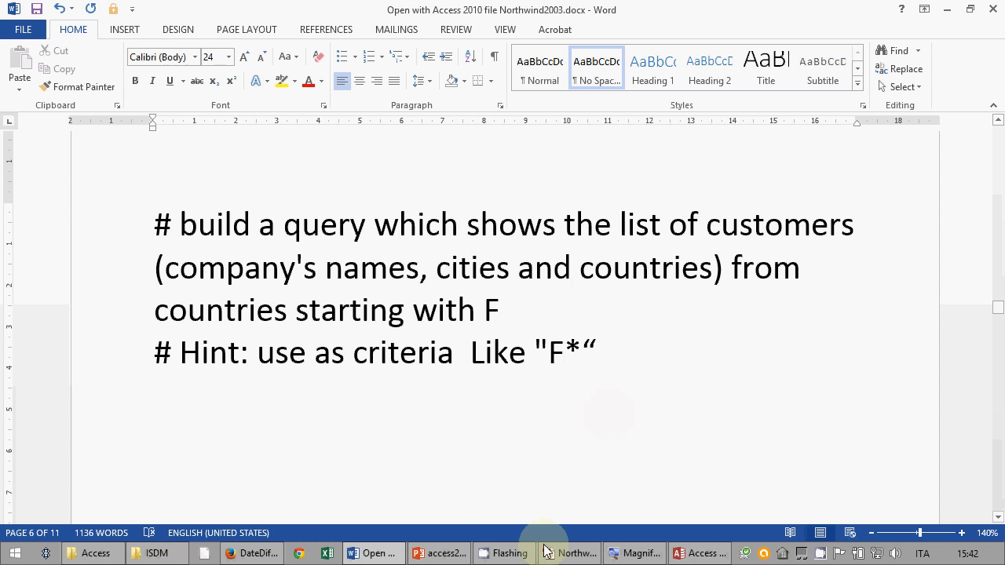
- Switch to the PowerPoint presentation and display slide 5, "Select query: virtual fields"
click(440, 554)
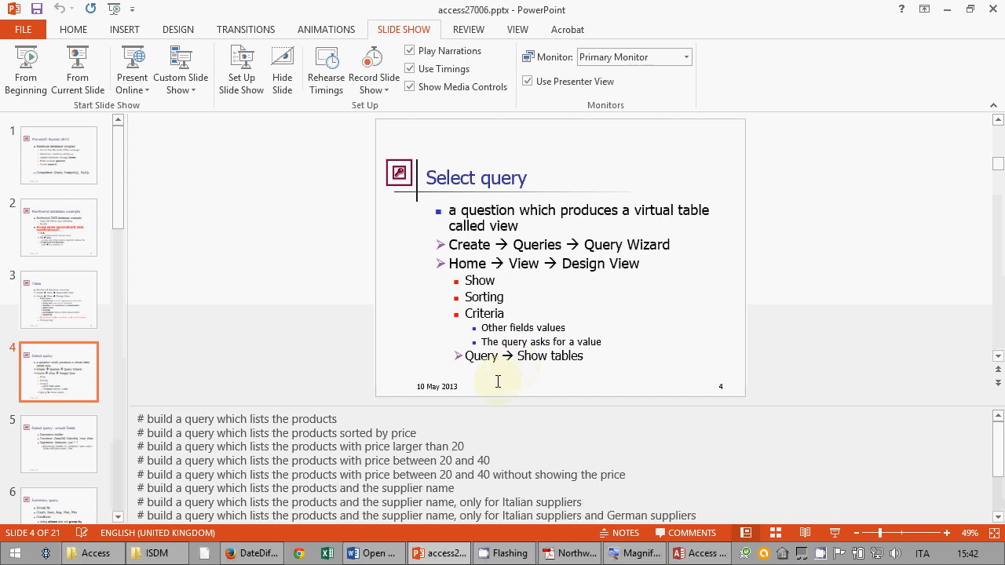
click(57, 441)
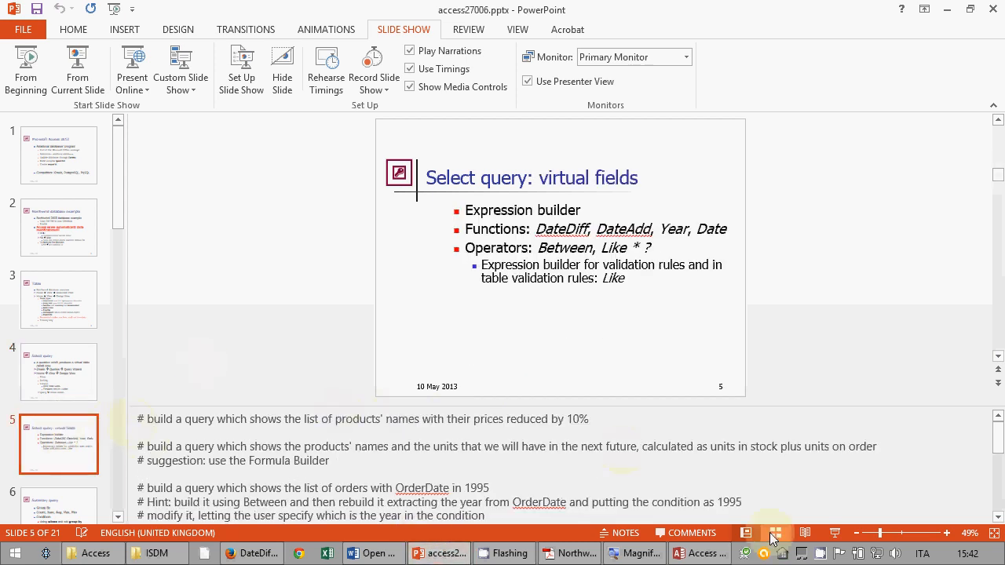
- Present slide 5, "Select query: virtual fields", full screen to review the Like operator, and return to the customers exercise in Word
click(834, 535)
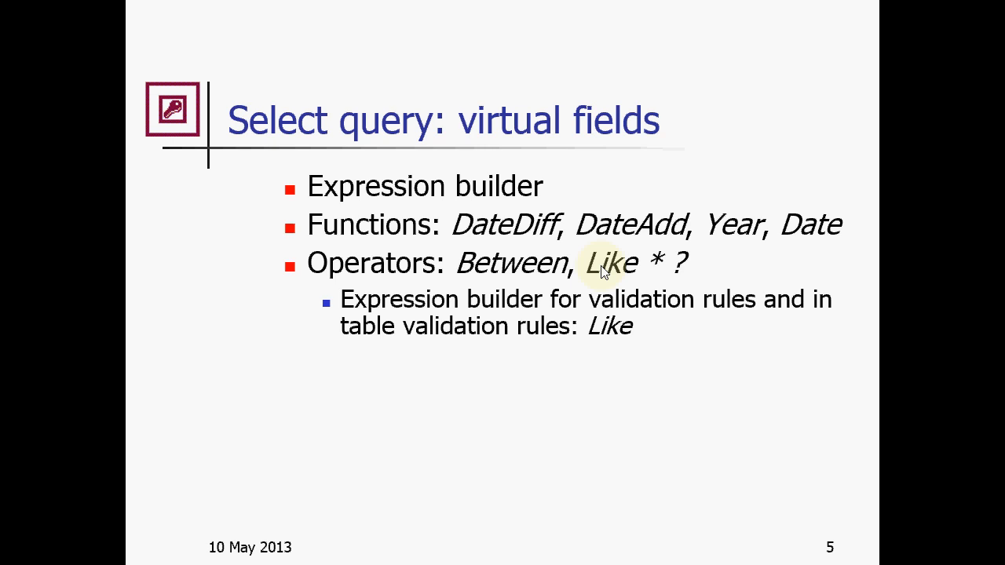
key(alt+Tab)
key(Tab)
key(Tab)
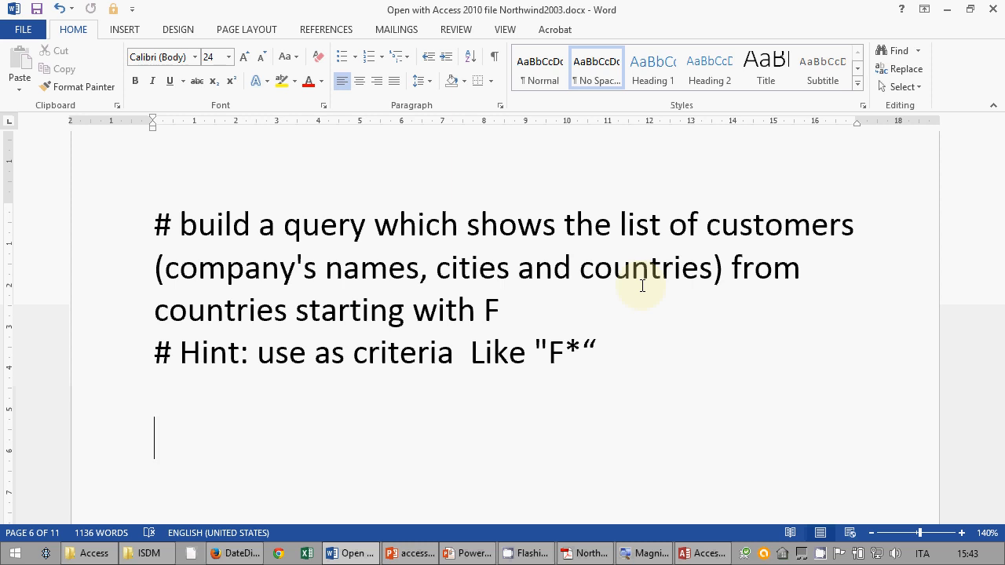
- Switch to Access and close query12, saving its layout changes
click(701, 553)
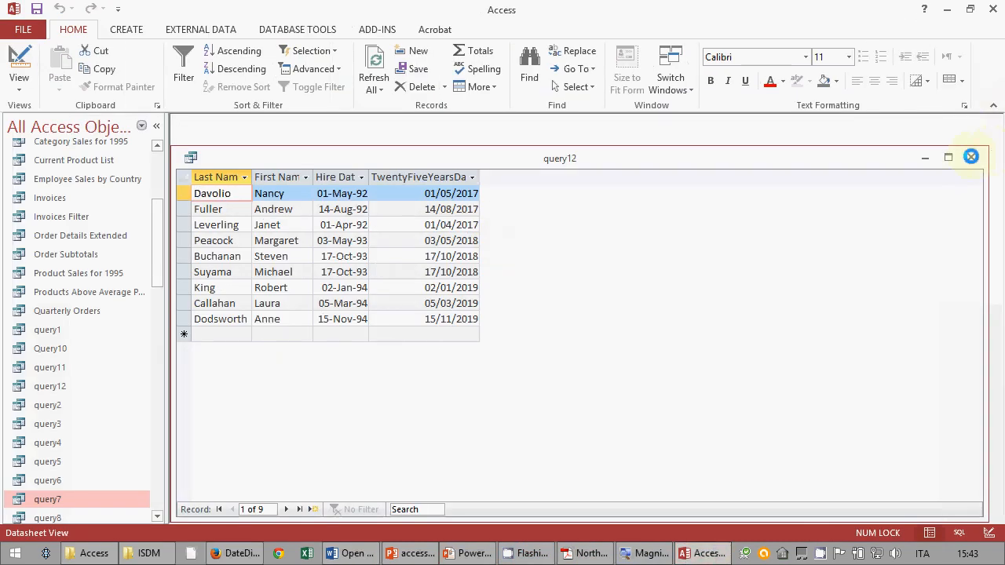
click(971, 157)
click(461, 321)
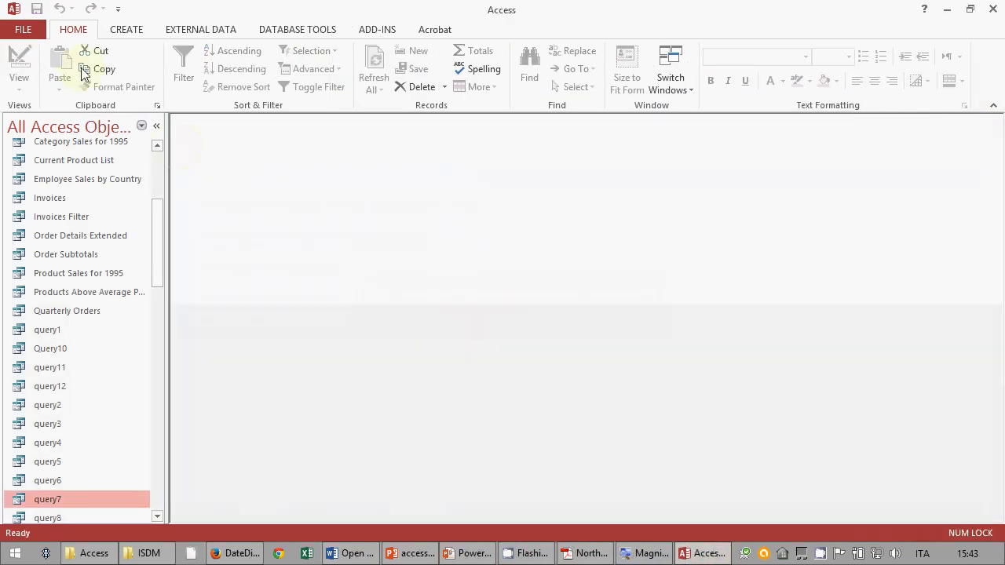
- Start a new query with the Simple Query Wizard and choose the Customers table as its source
click(126, 29)
click(207, 64)
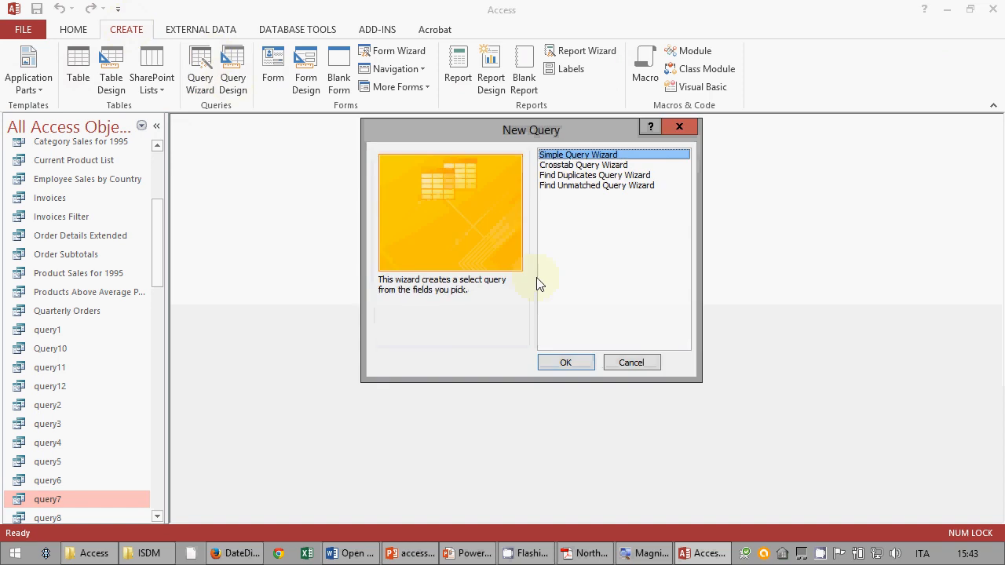
click(586, 359)
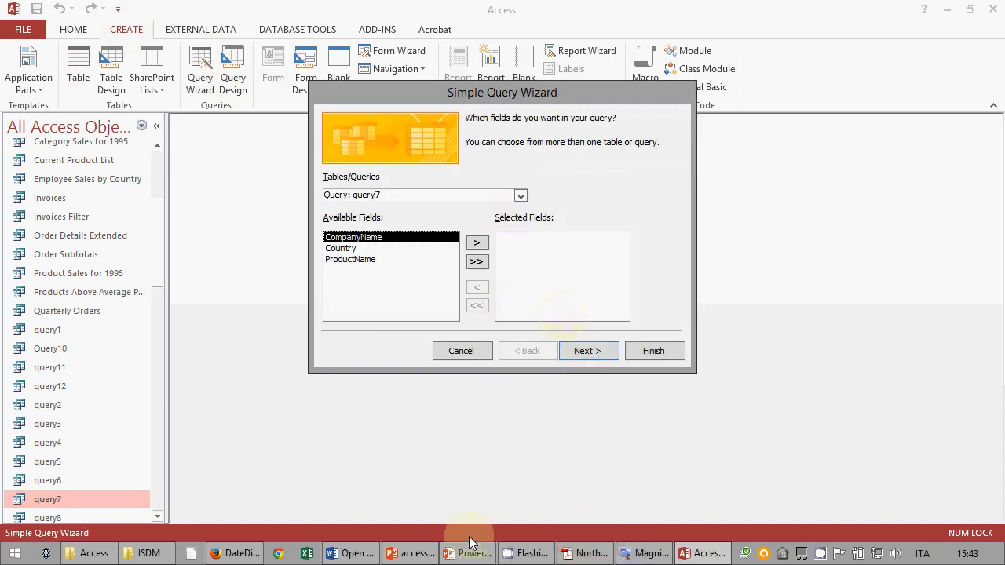
click(357, 554)
click(360, 554)
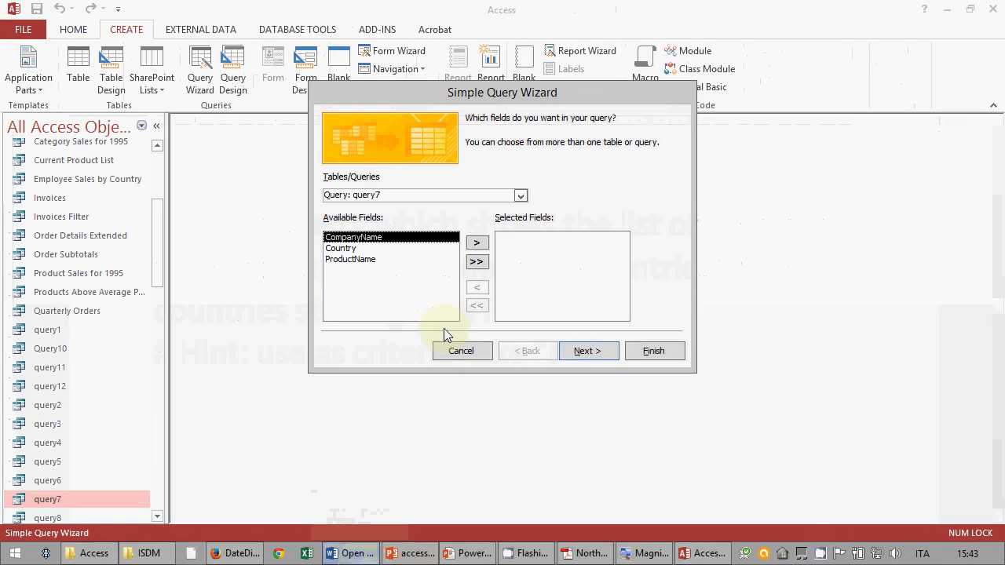
click(519, 195)
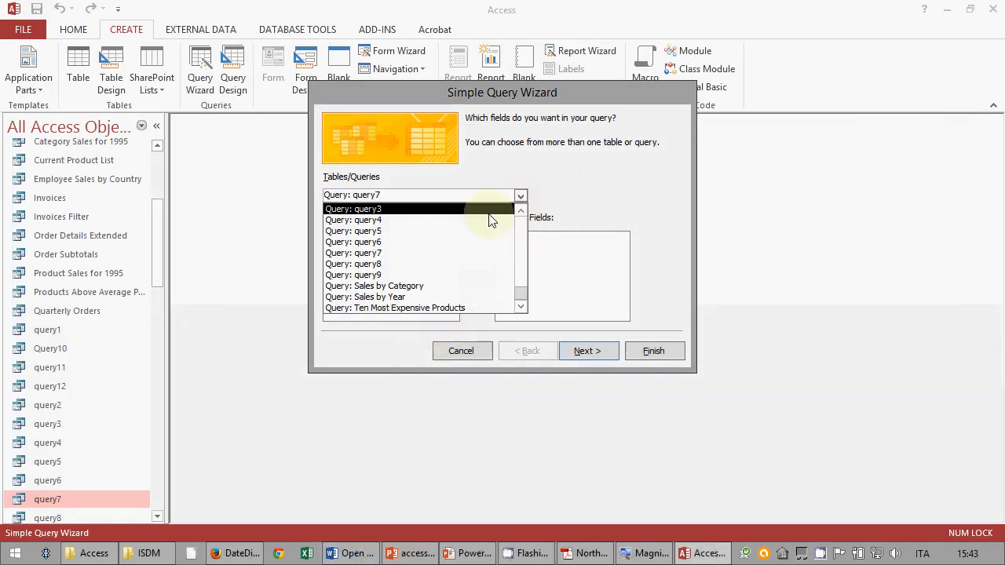
scroll(496, 216, up, 8)
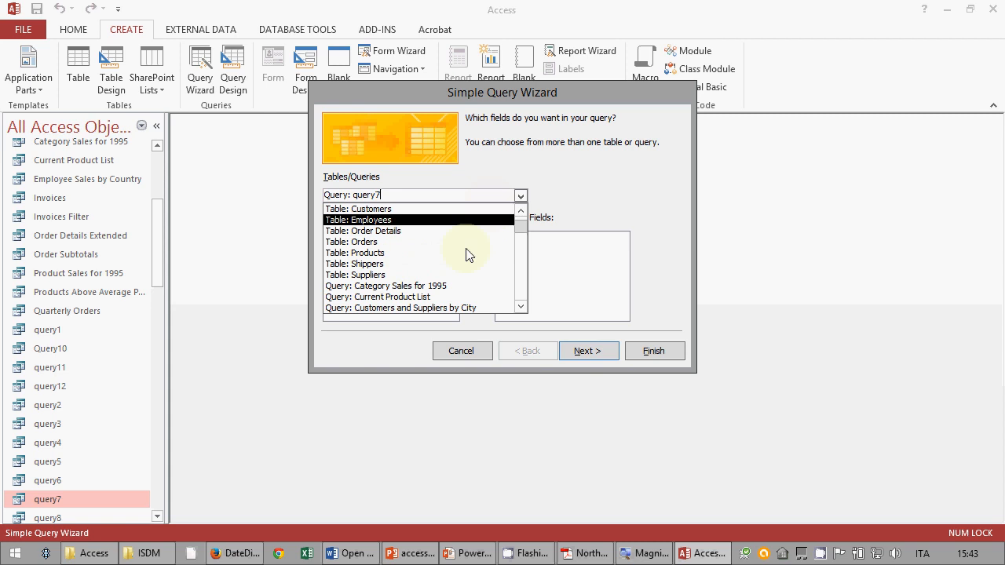
scroll(447, 235, up, 1)
click(431, 223)
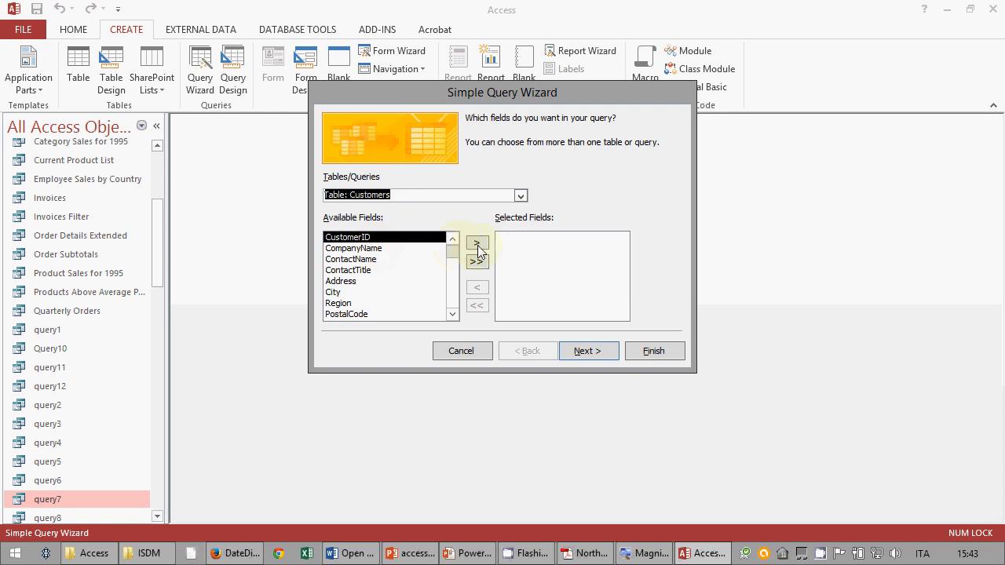
- Add the CompanyName, City and Country fields to the new query
click(367, 249)
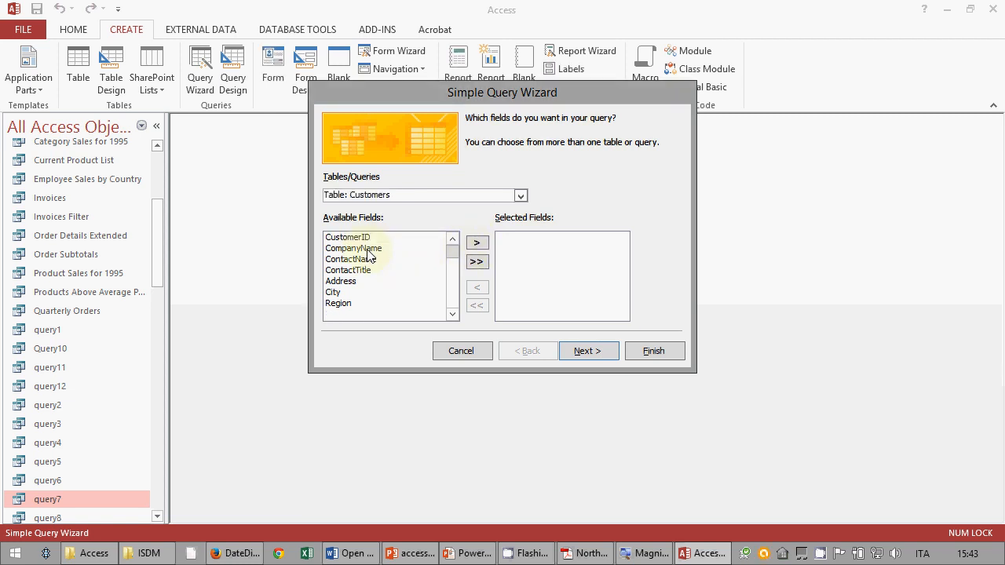
click(476, 243)
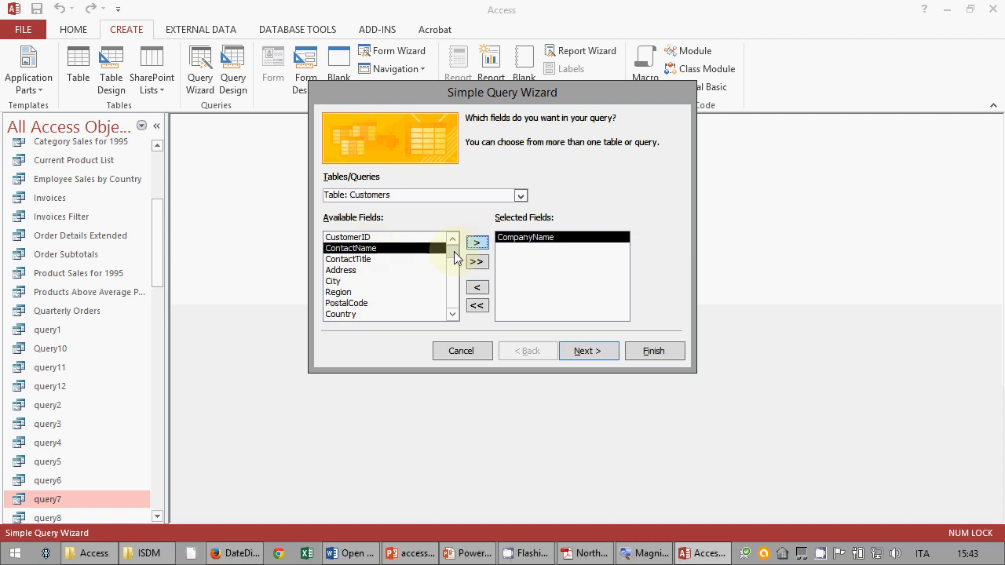
click(342, 281)
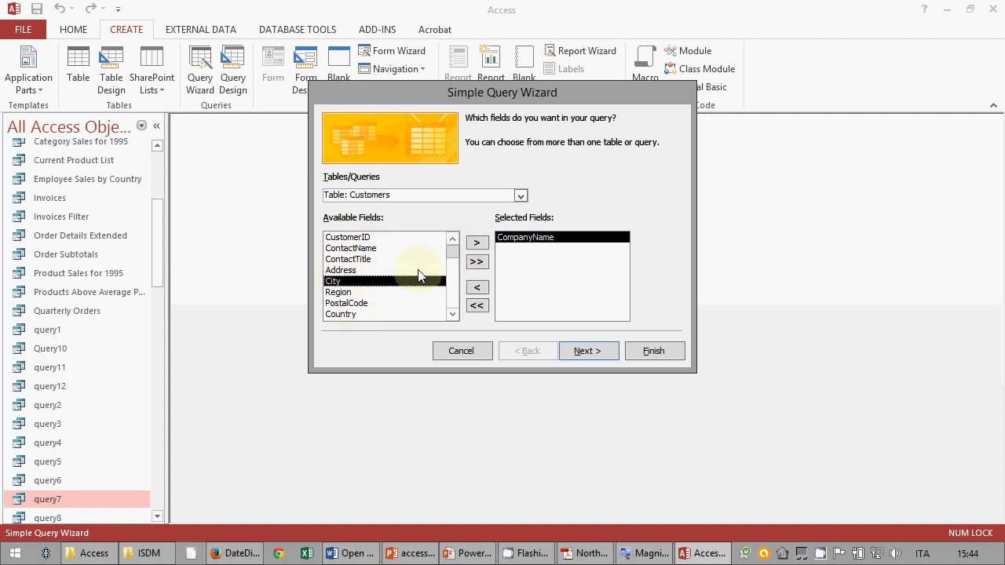
click(476, 242)
click(346, 304)
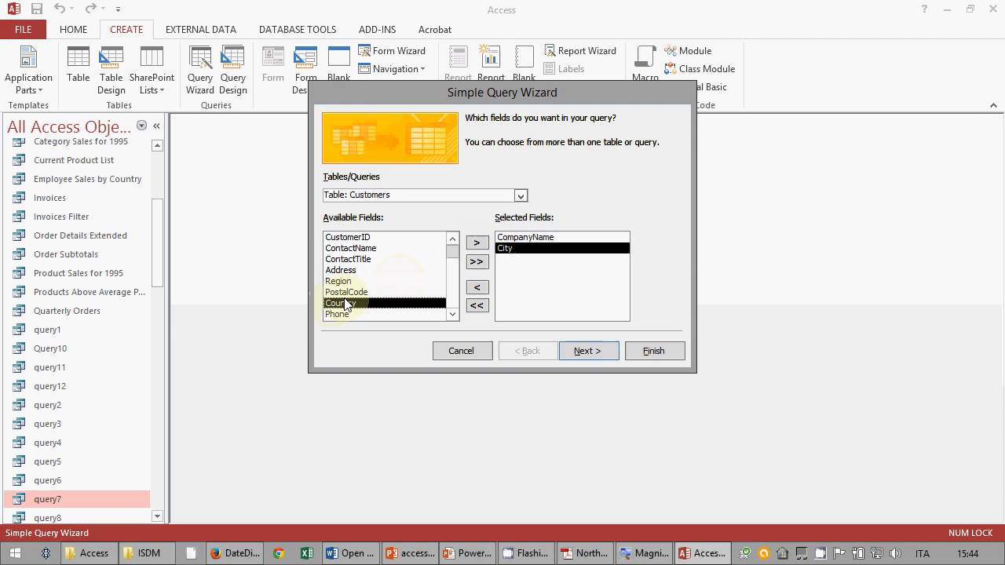
click(476, 243)
- Title the query query13 and finish the wizard, opening it to view information
click(587, 352)
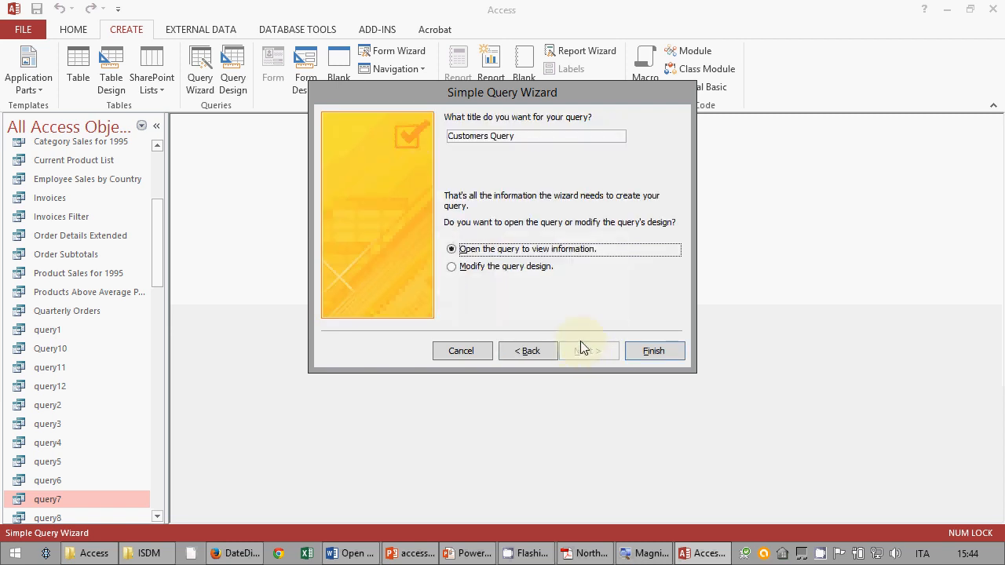
drag(516, 135, 424, 129)
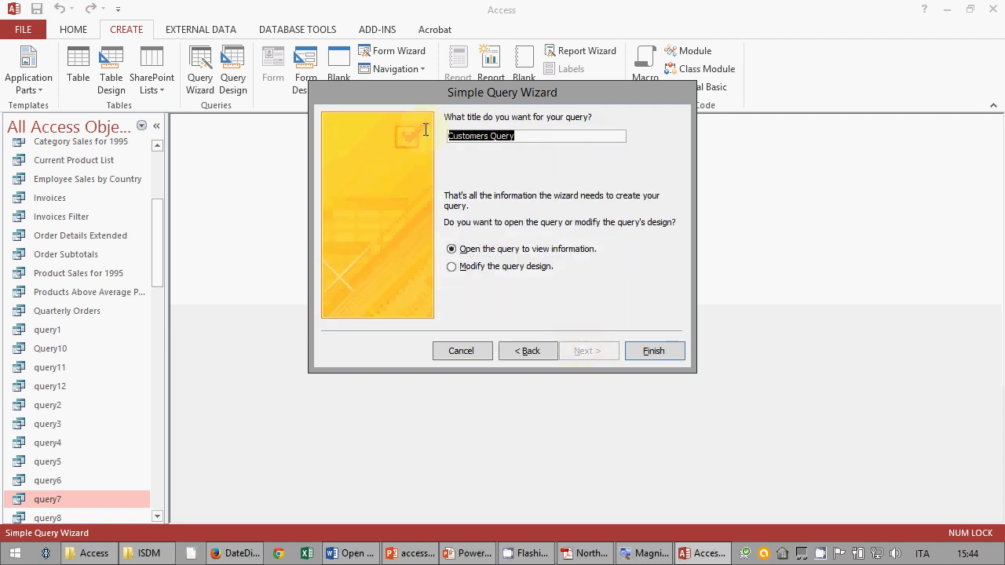
text(query)
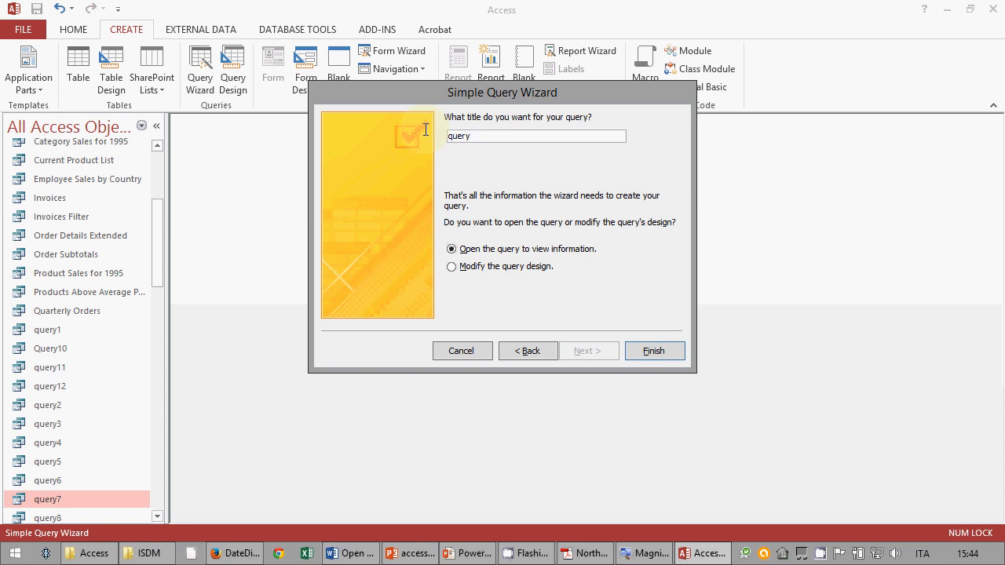
text(13)
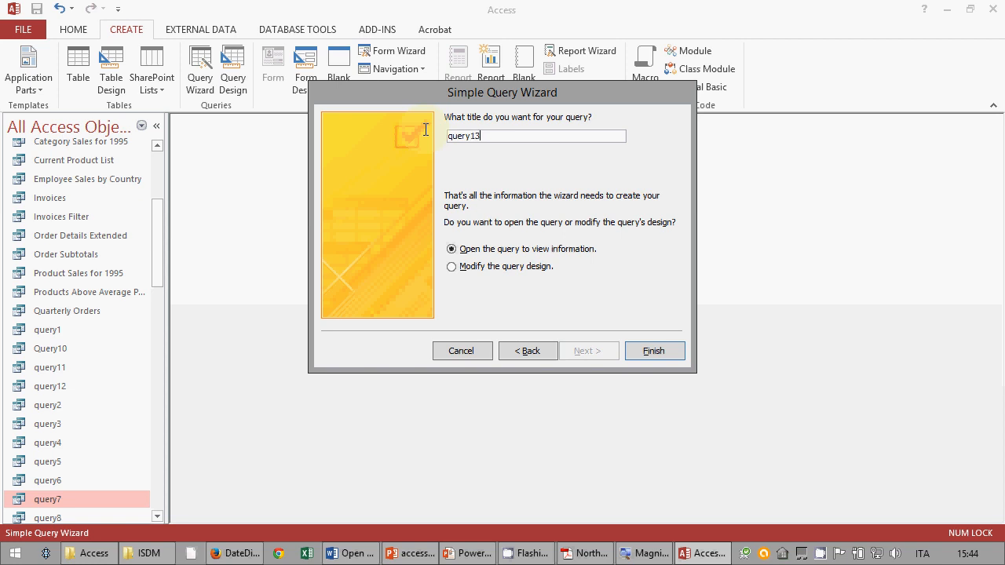
click(645, 354)
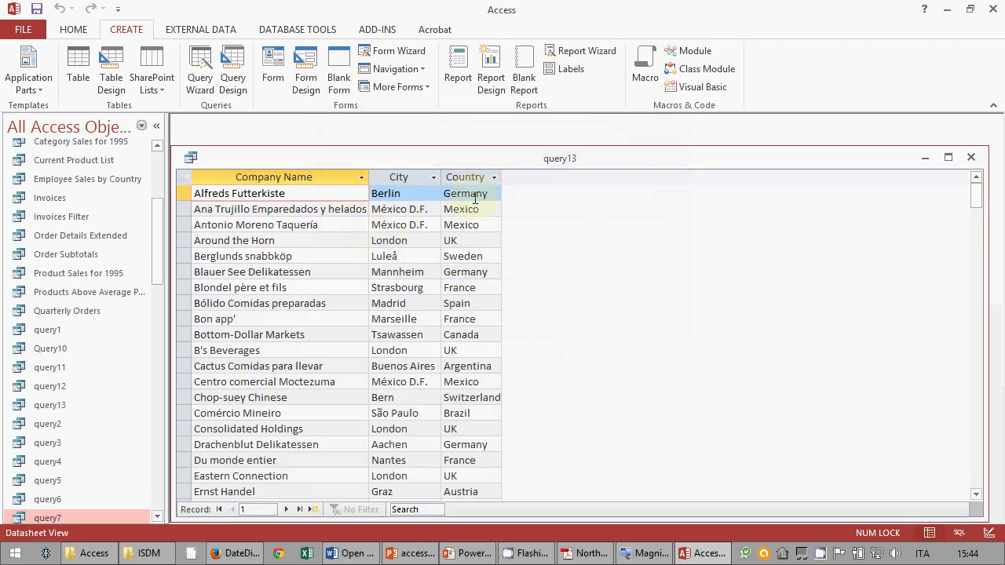
- Switch query13 to Design view and activate the criteria cell of the Country field
click(73, 29)
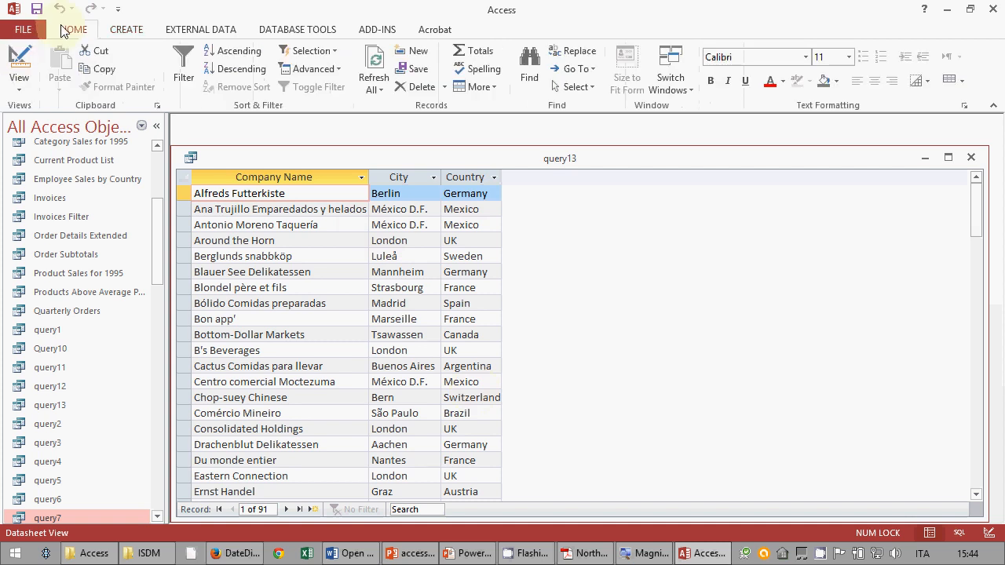
click(19, 59)
drag(450, 399, 461, 341)
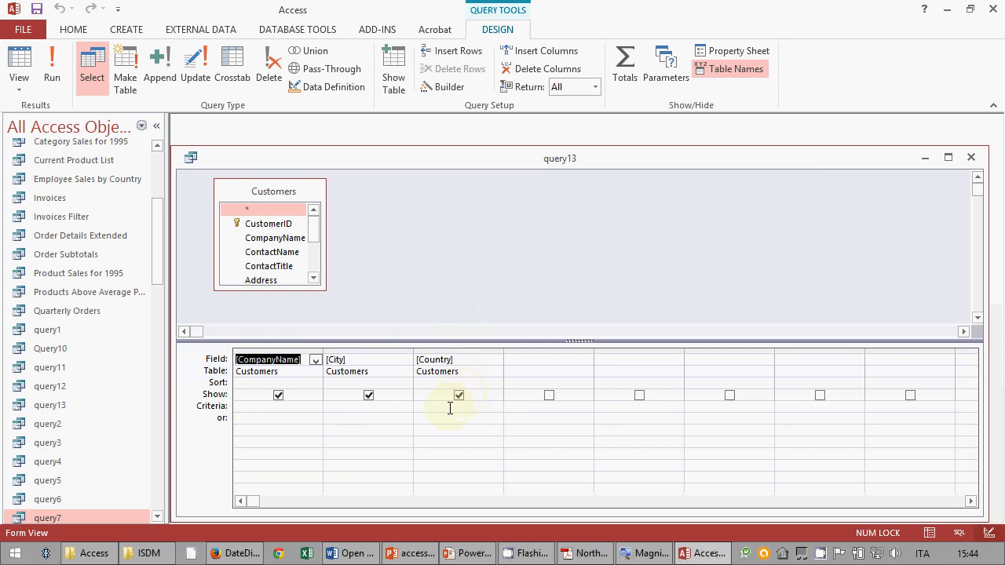
click(450, 407)
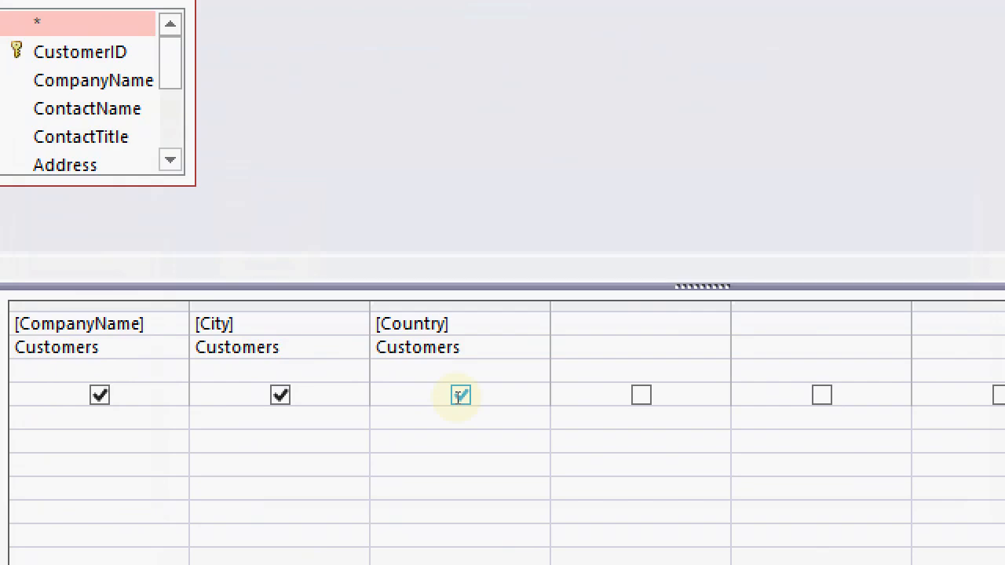
- Try an equals "F" criterion for Country, and replace it with Like "F*"
text(= 'F")
key(Home)
key(Delete)
key(Delete)
key(shift+Home)
key(BackSpace)
text(Like "F*")
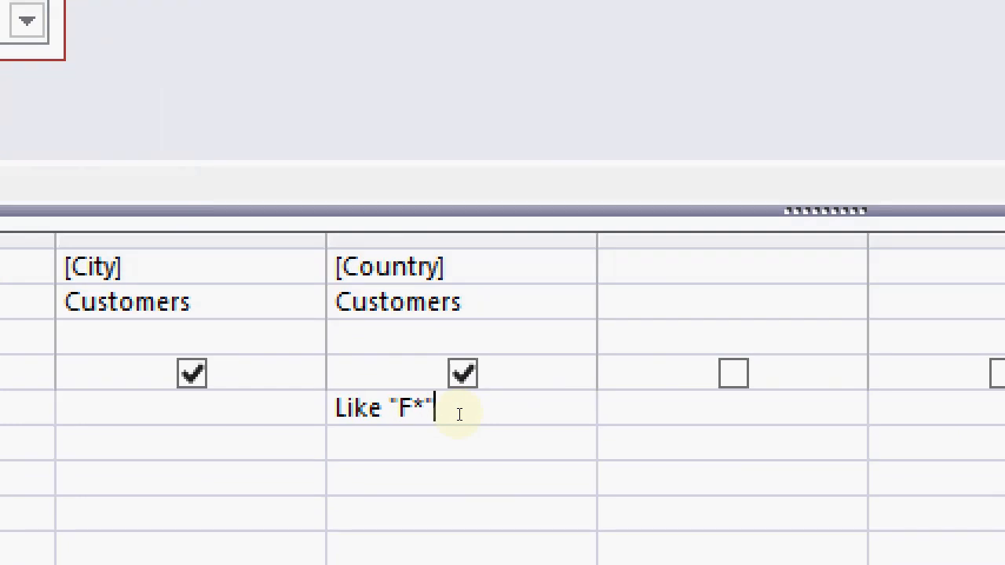
- Try = "F*" as the Country criterion instead of Like, and remove the equals sign from it
key(BackSpace)
key(BackSpace)
key(BackSpace)
key(BackSpace)
key(BackSpace)
key(BackSpace)
key(BackSpace)
key(BackSpace)
key(BackSpace)
text(= "F*")
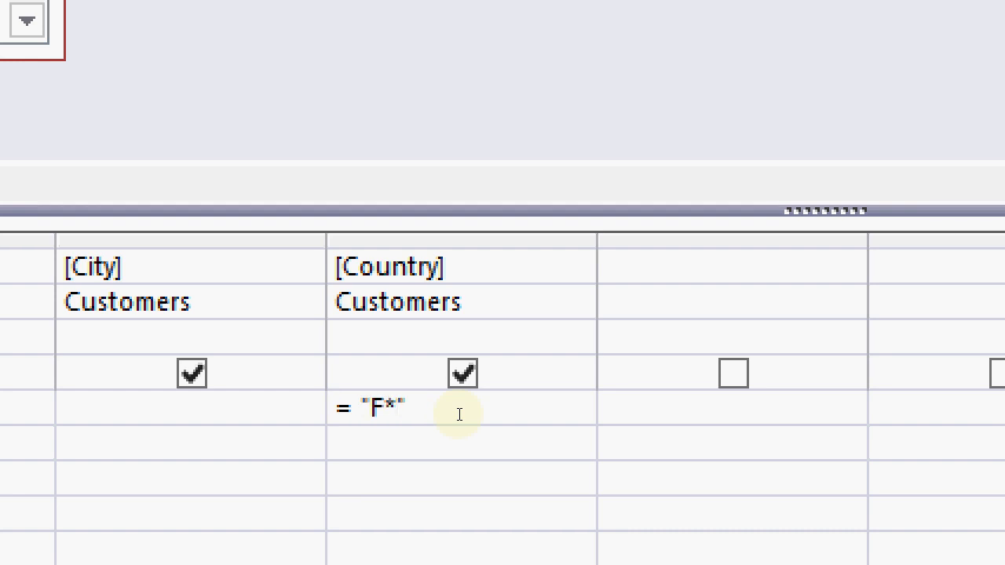
key(Home)
key(Delete)
key(Delete)
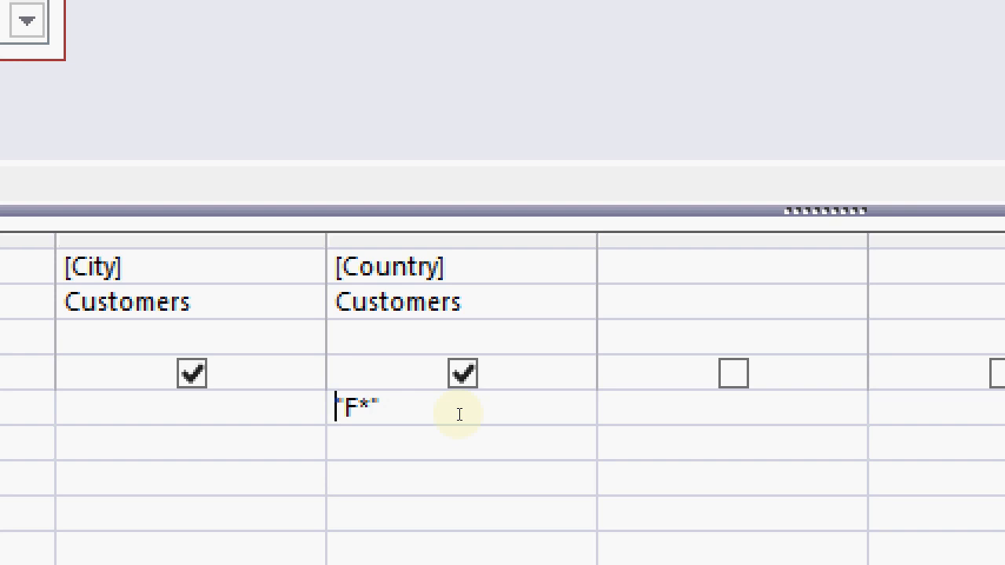
- Set the Country criterion to Like "F*" and run query13
key(shift+End)
text(L)
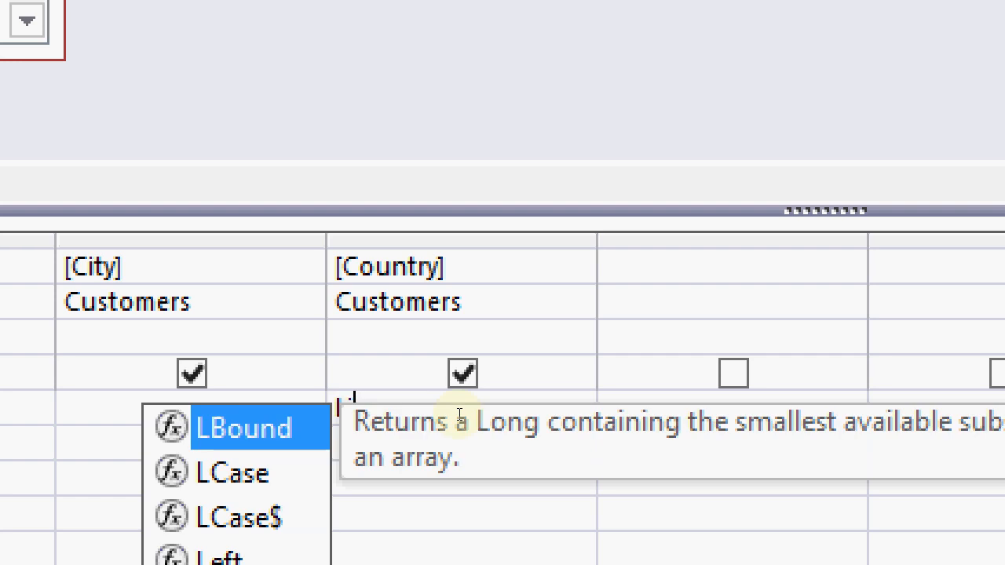
text(ike "F)
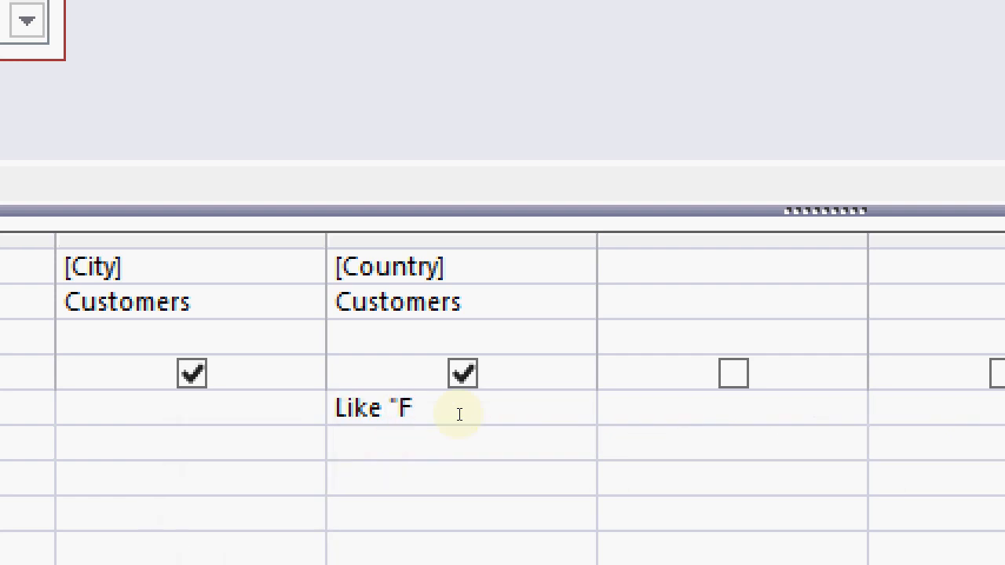
text(*")
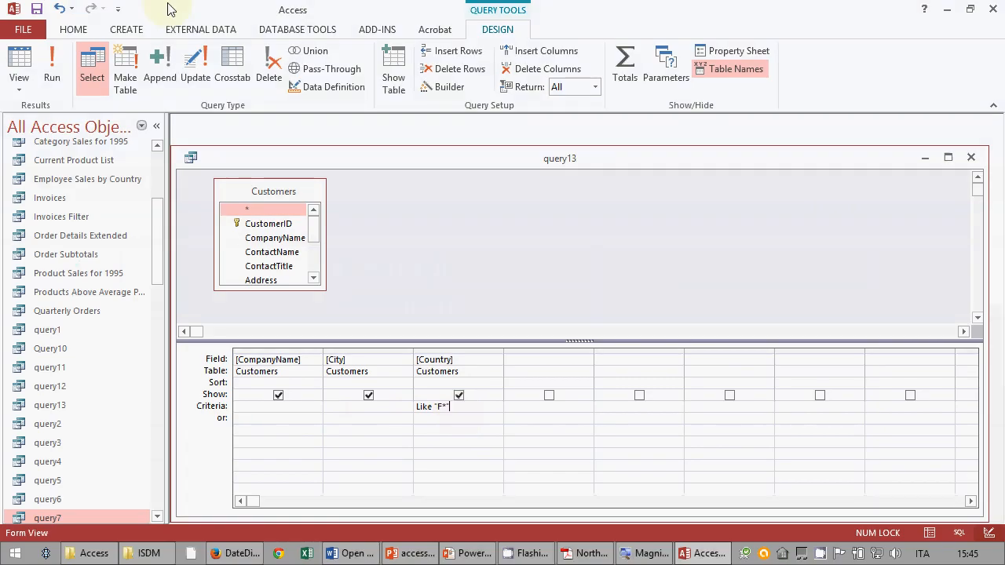
click(52, 66)
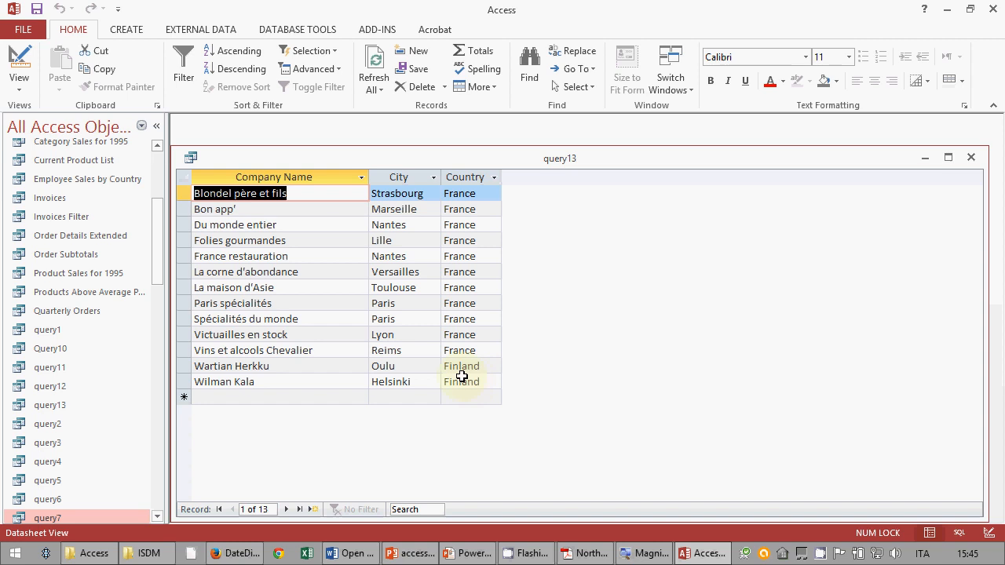
- Change the Country criterion to Like "Fi*land", run query13 and return to its design
click(22, 69)
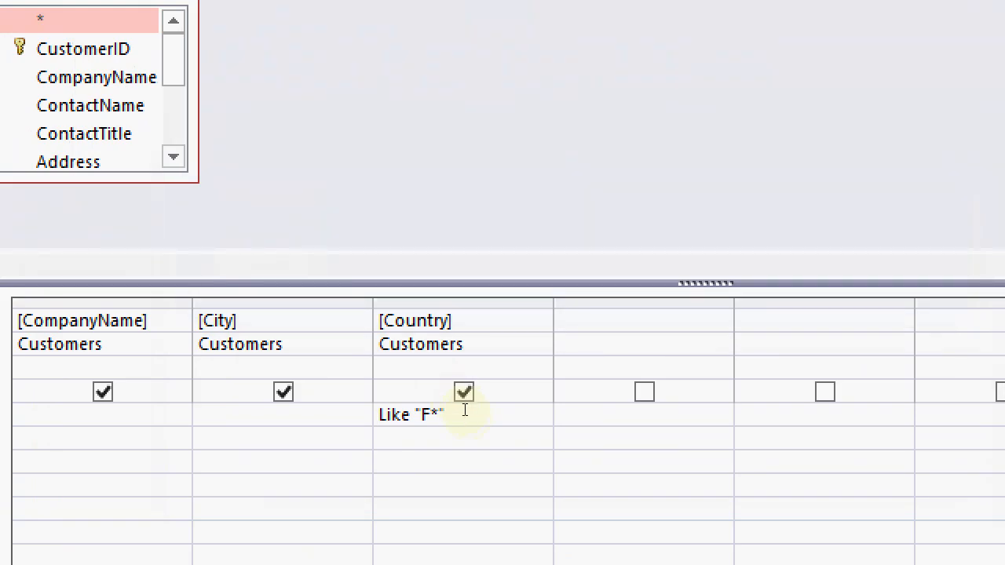
click(465, 410)
key(BackSpace)
key(BackSpace)
text(i*land")
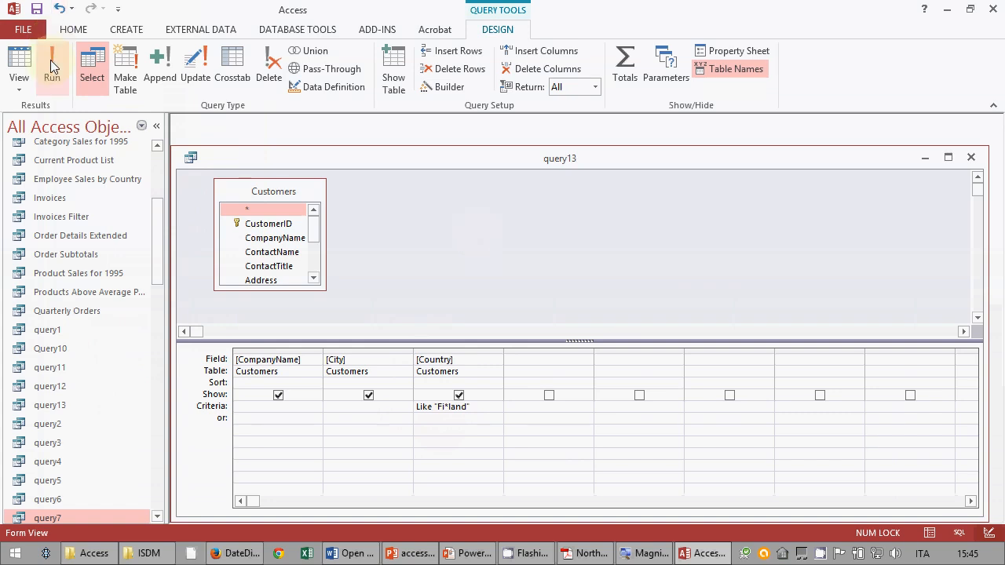
click(50, 60)
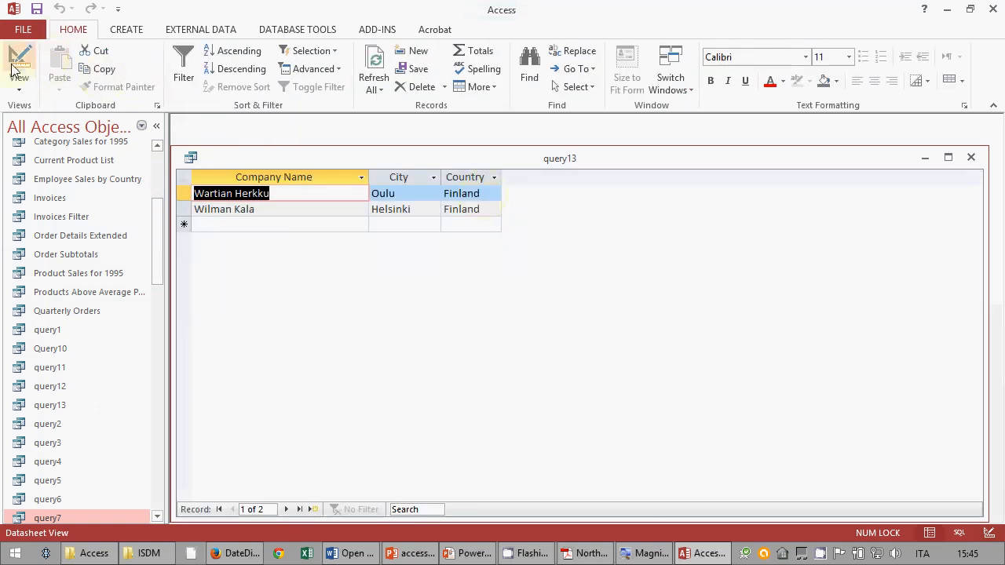
click(14, 67)
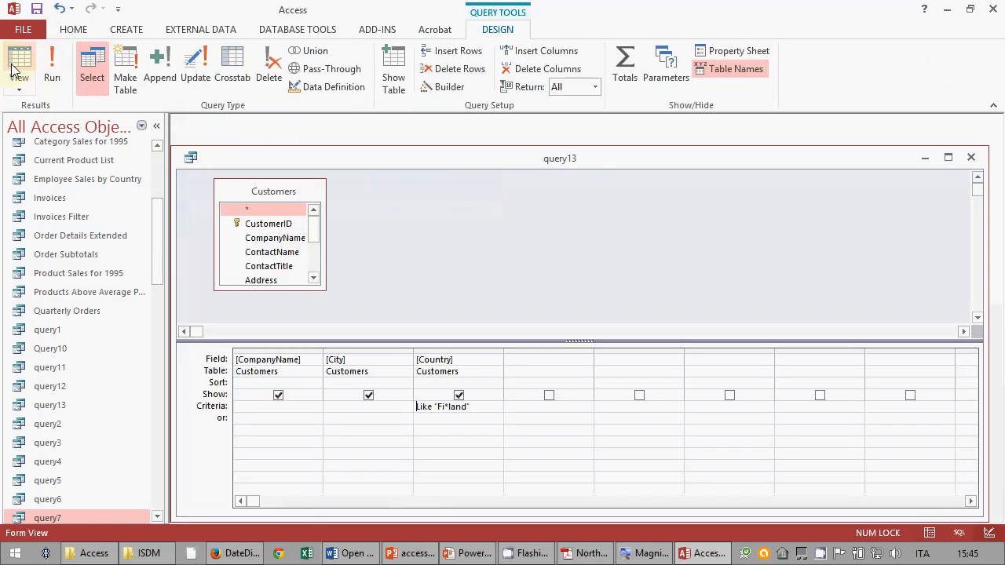
- Switch to the Word exercise document and insert a blank line below the "use ?" hint of the Tufu products exercise
click(375, 552)
scroll(569, 369, down, 3)
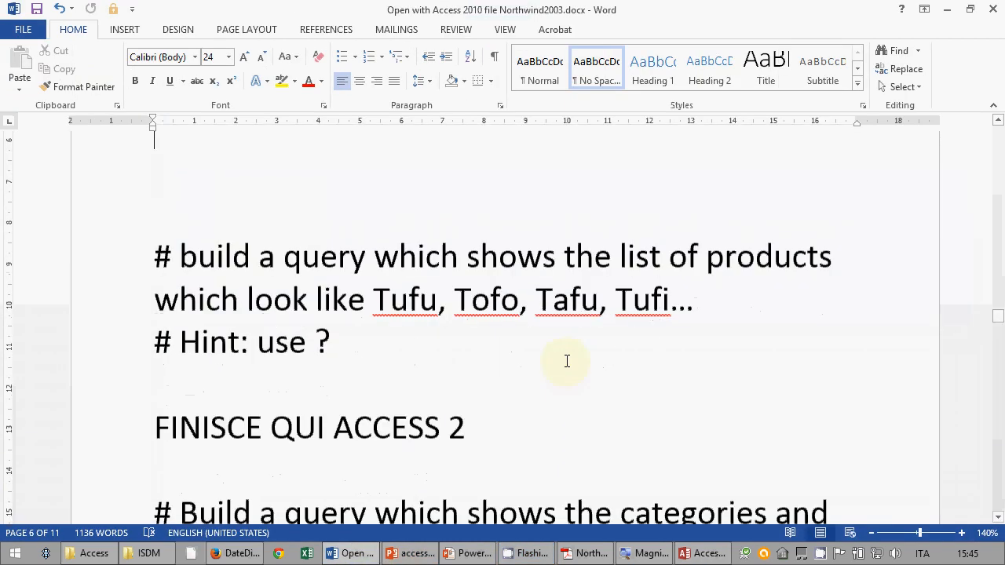
click(471, 334)
key(Return)
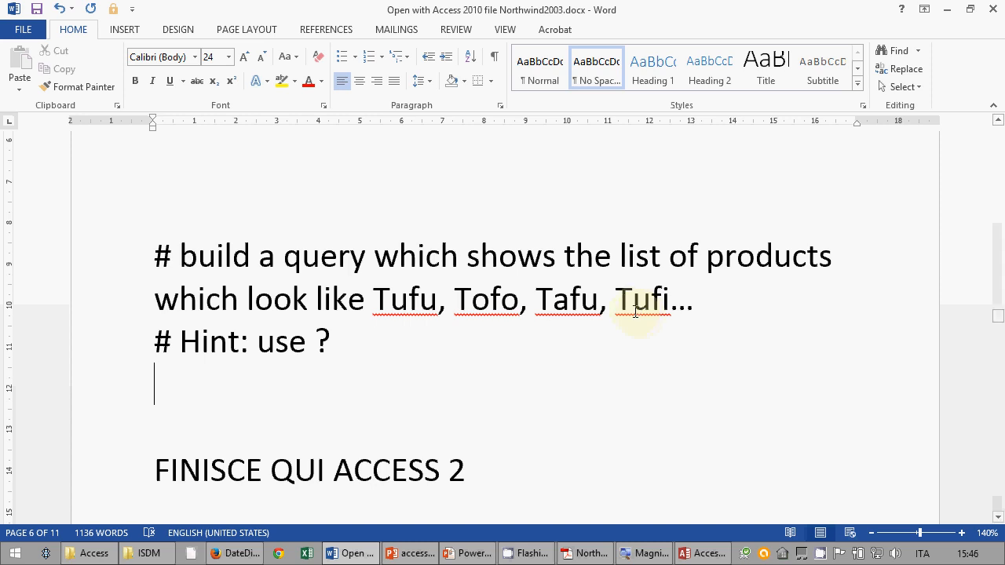
- Switch back to the Access database and close the query13 design
key(alt+Tab)
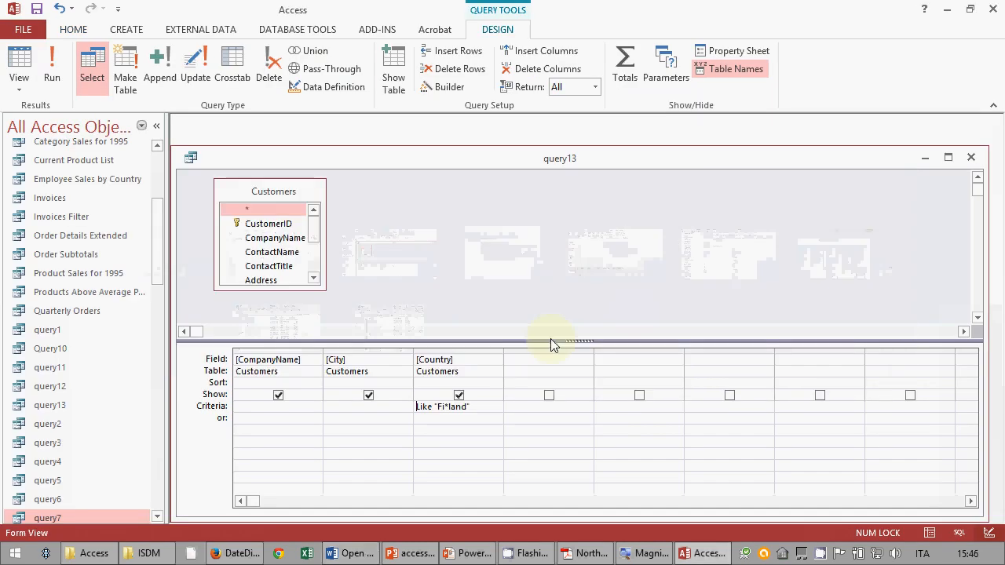
click(970, 159)
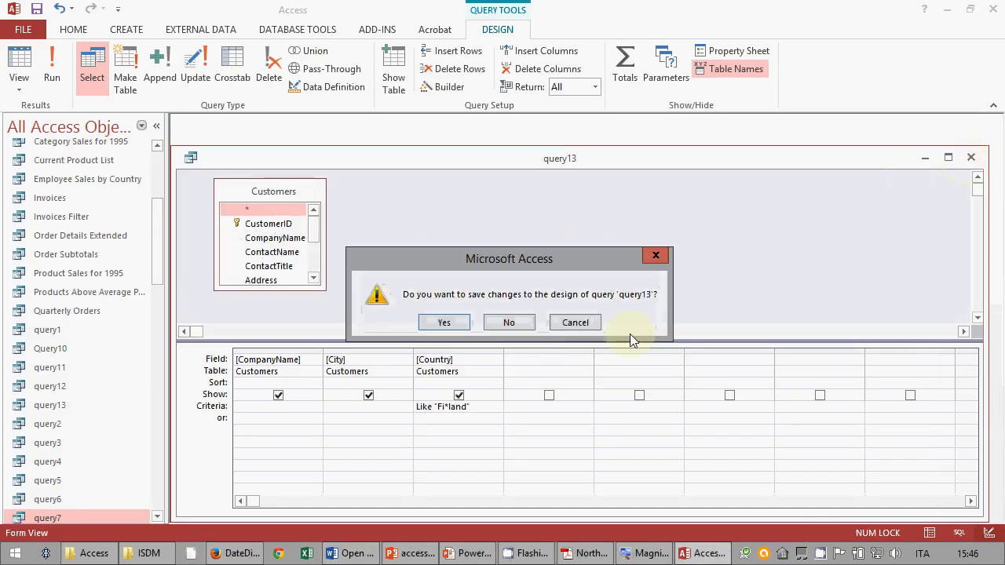
click(476, 323)
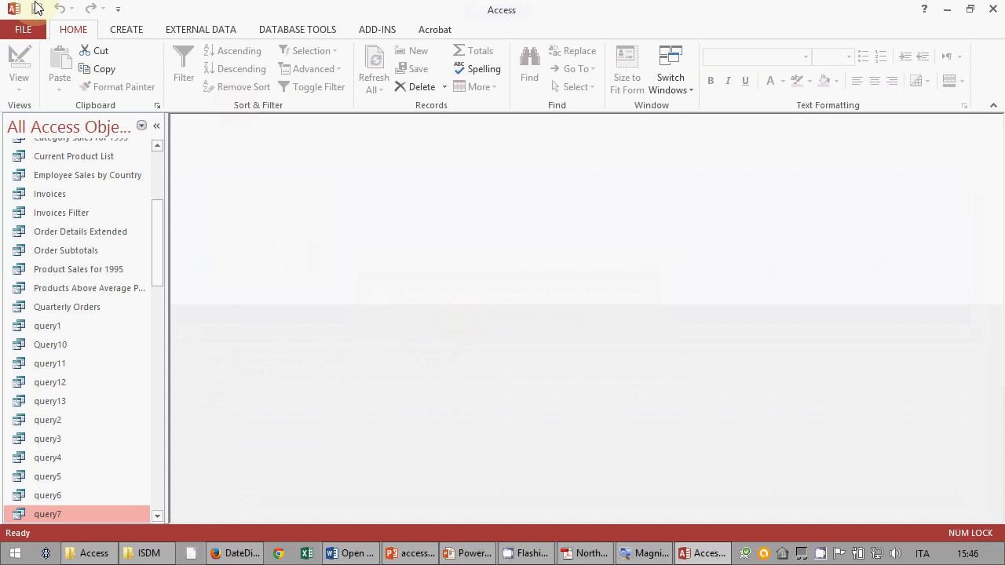
- Create a new query in Design view based on the Products table
click(126, 29)
click(232, 73)
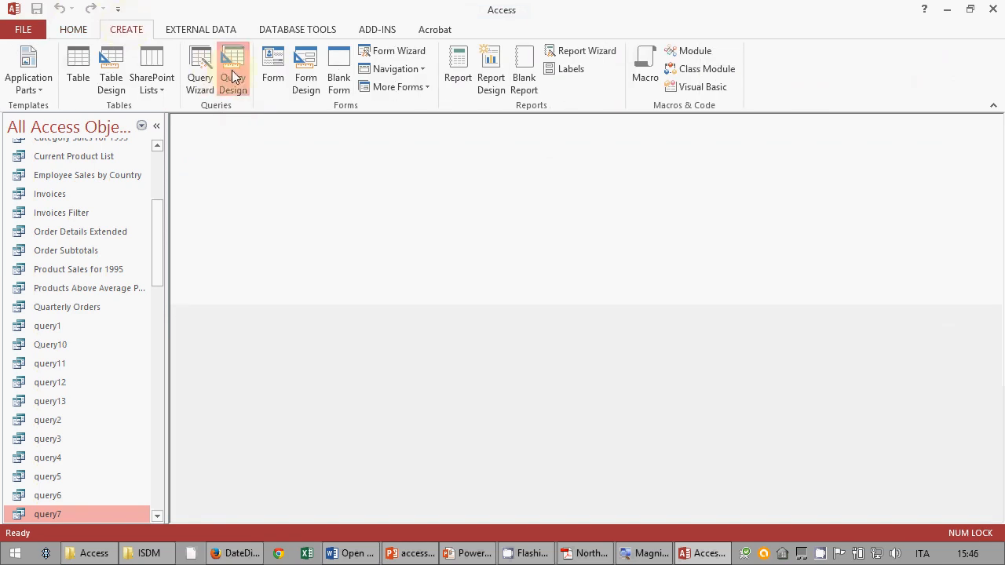
click(419, 400)
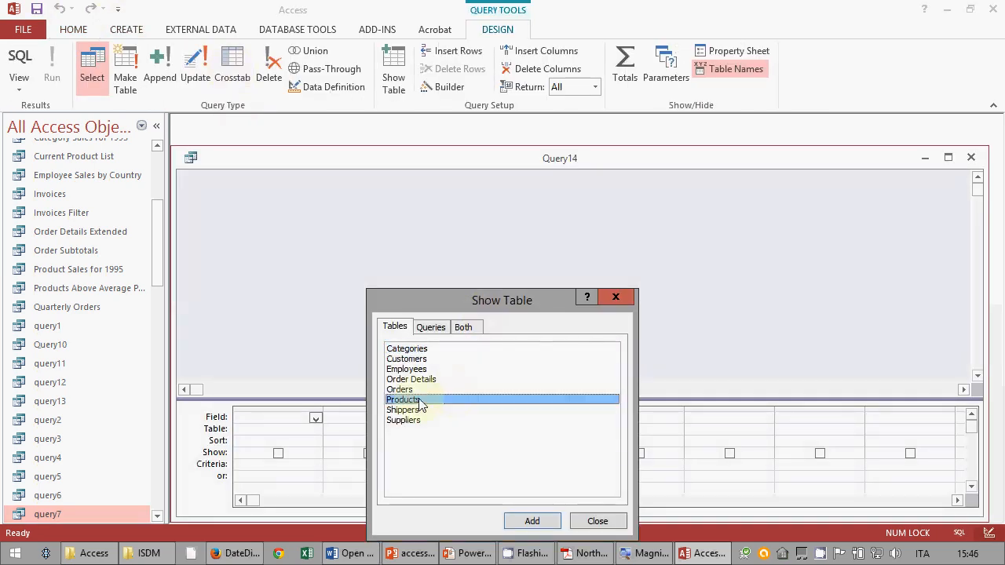
click(532, 521)
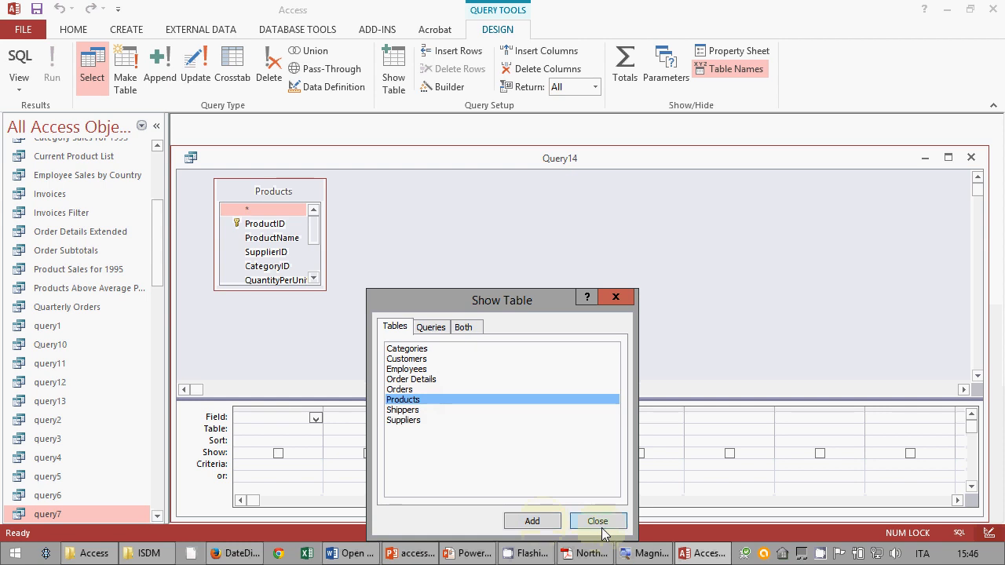
click(596, 522)
- Add ProductName to the query with the criterion Like "T?f?", run it and return to its design
drag(272, 237, 298, 437)
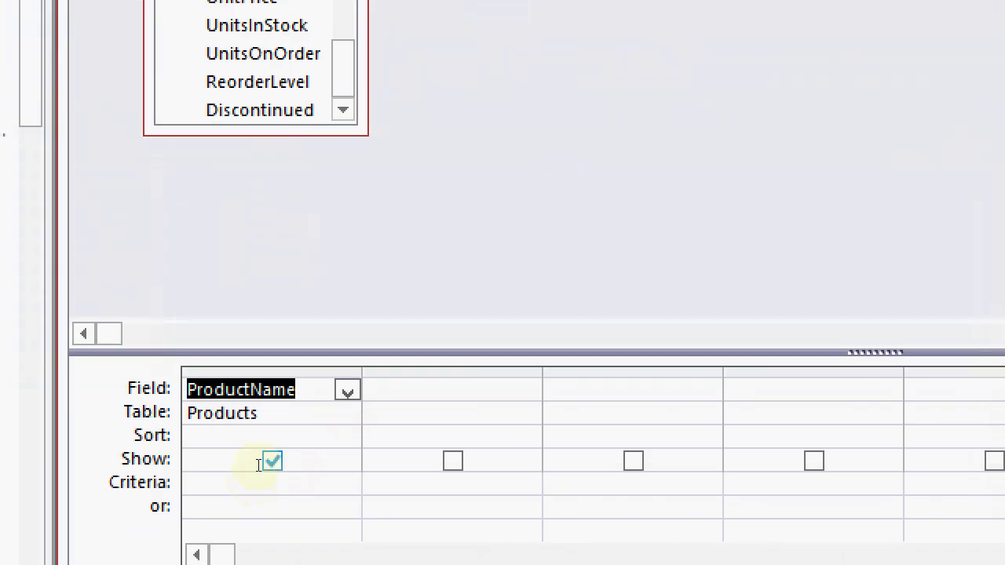
click(257, 473)
text(Like )
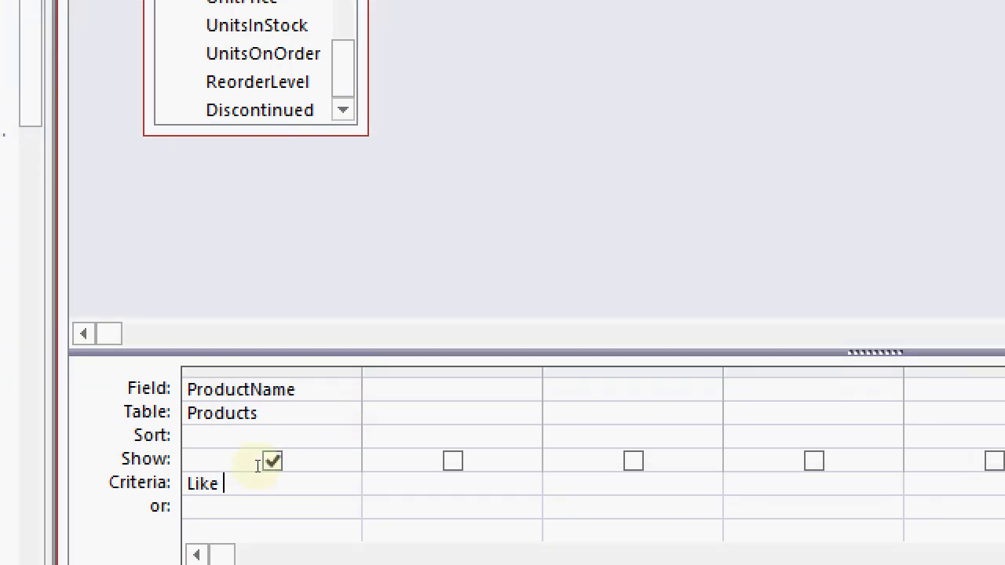
text("T?f?)
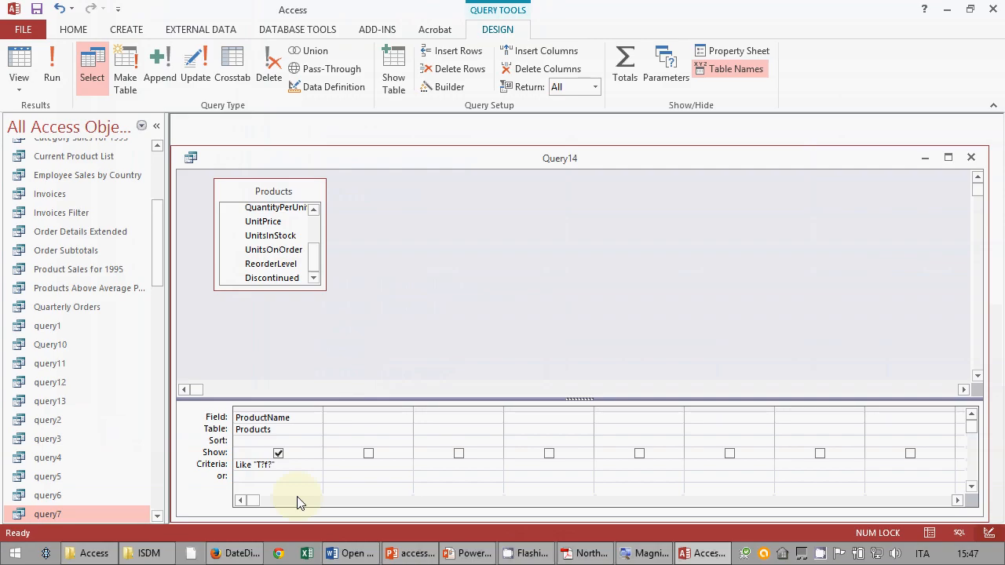
click(51, 77)
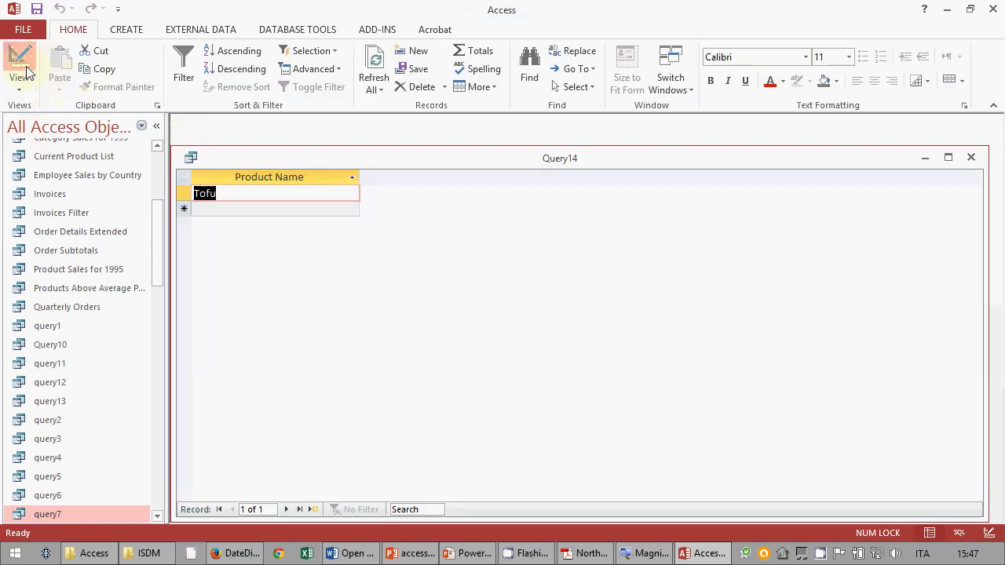
click(27, 71)
- Review the exercise text in the Word document, switch to the PowerPoint presentation and exit its slide show
click(365, 553)
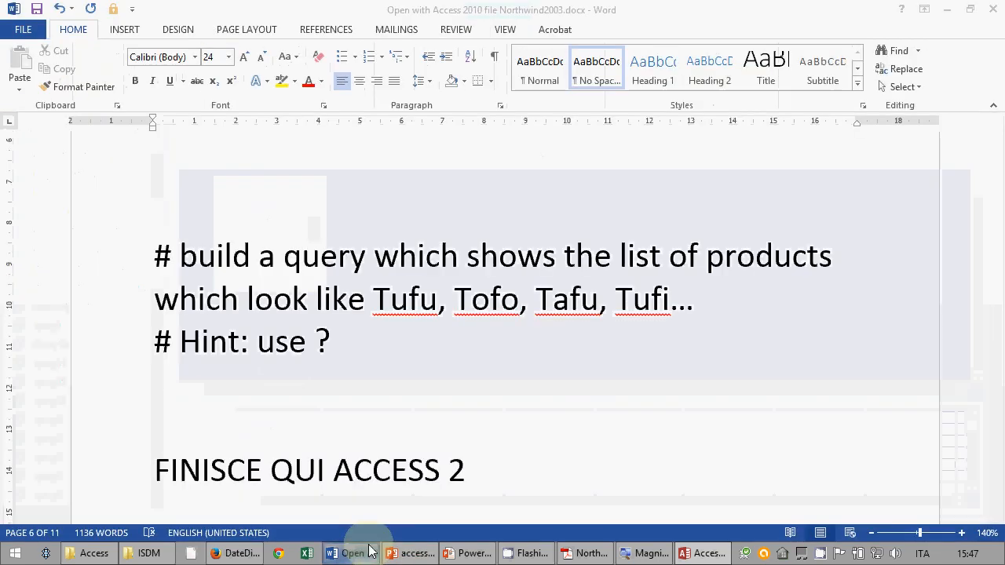
scroll(442, 416, down, 1)
scroll(428, 413, up, 3)
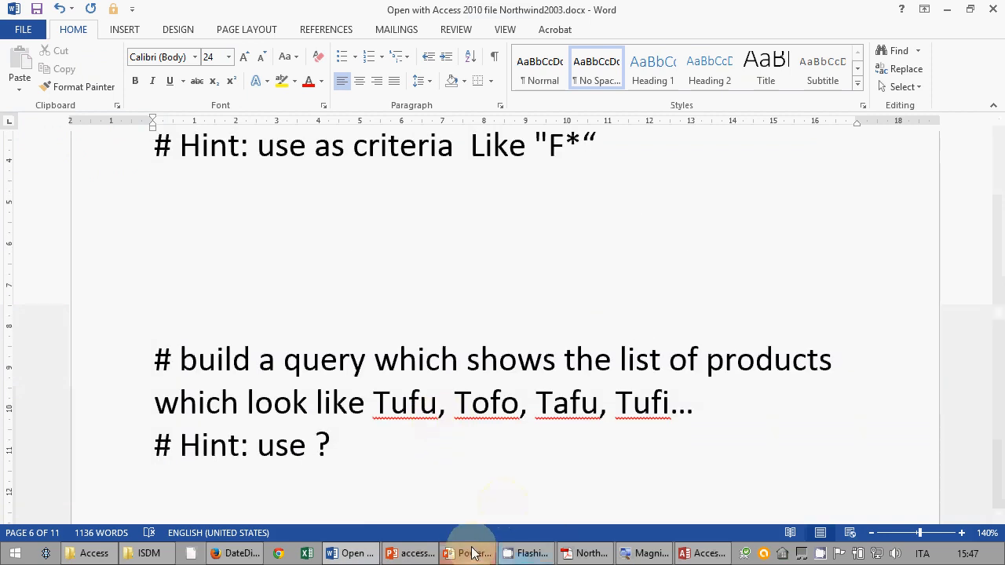
click(473, 553)
key(Escape)
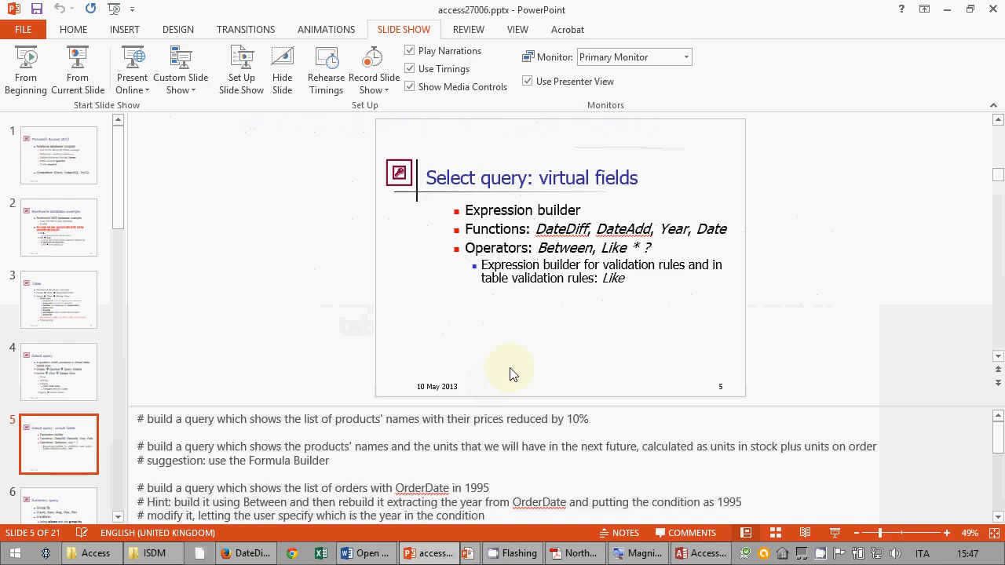